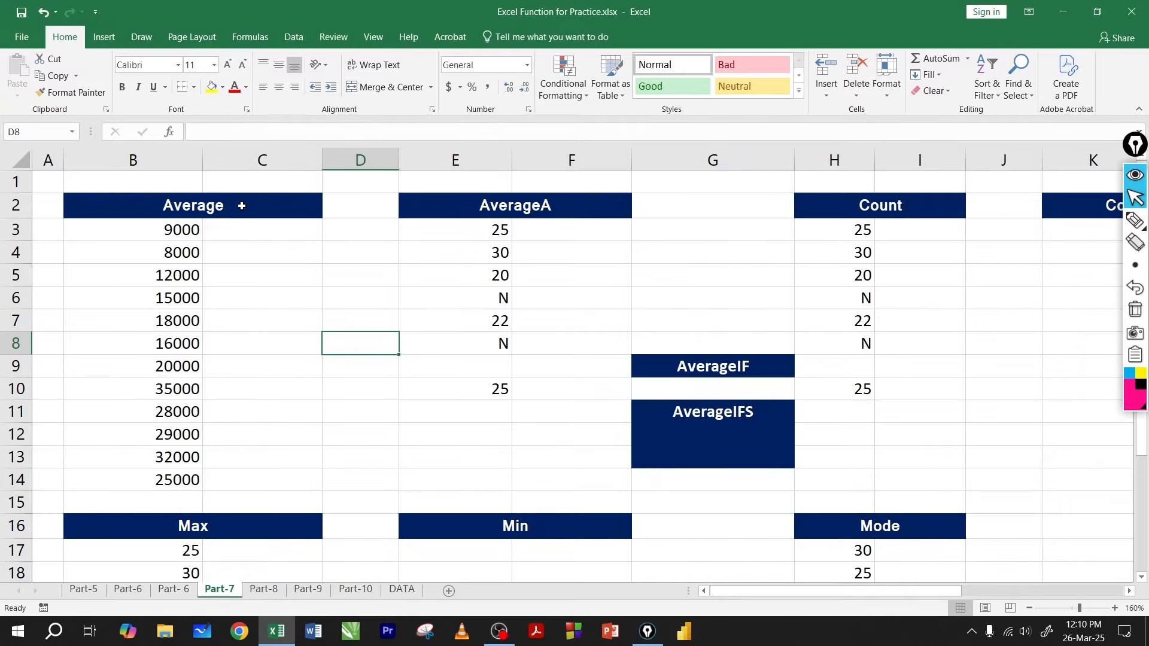
- Examine the Average, AverageA, AverageIF and AverageIFS sections and the values in B3:B14
left_click(242, 205)
left_click(532, 208)
left_click(709, 373)
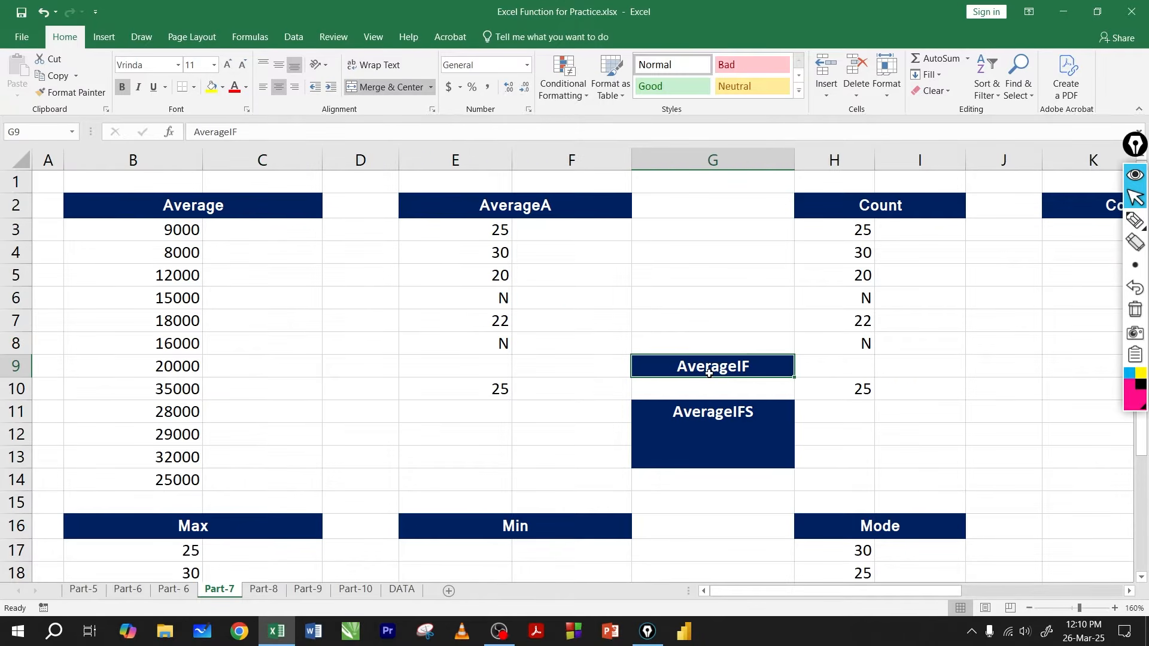
left_click(707, 421)
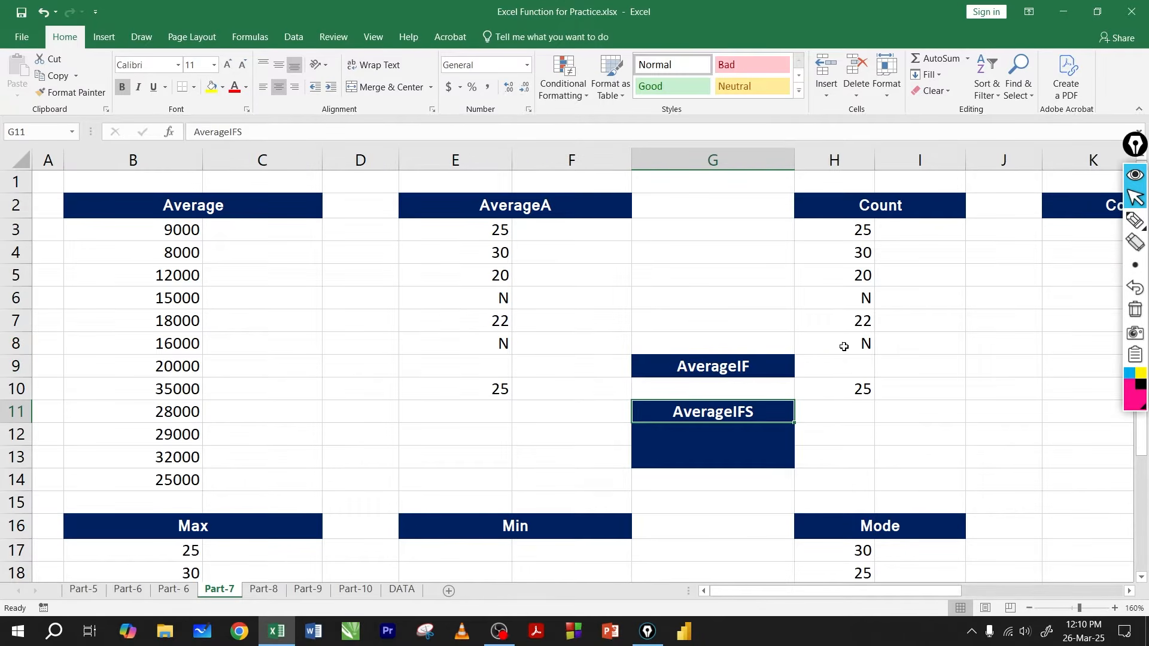
left_click_drag(866, 591, 766, 589)
left_click(350, 318)
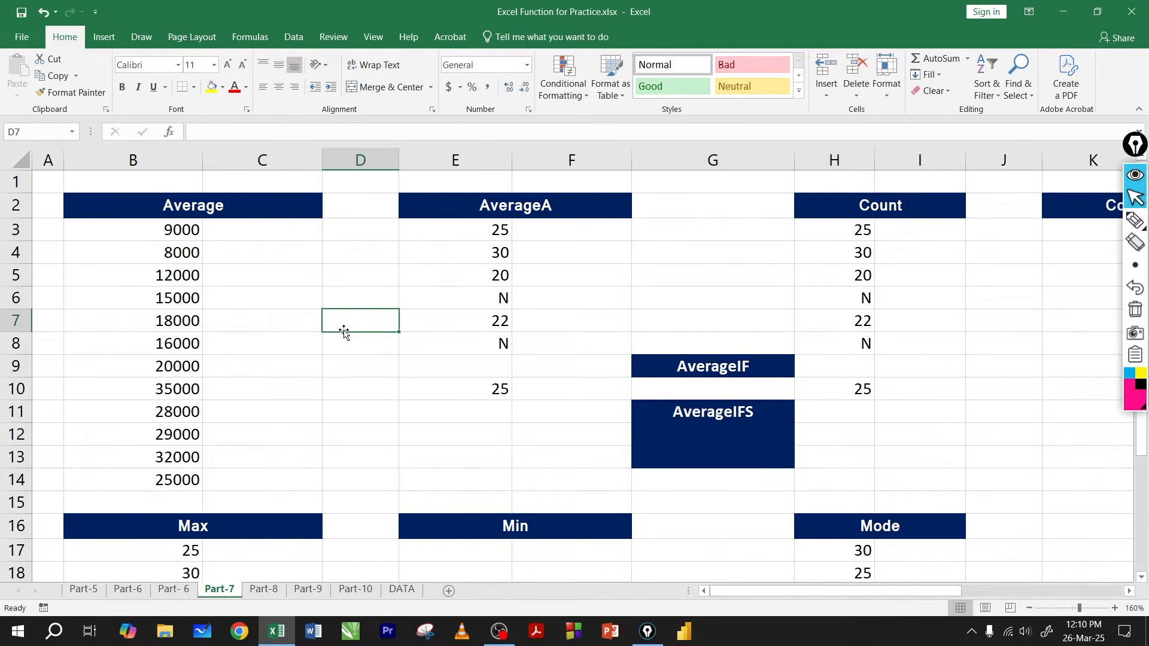
key("Left")
left_click_drag(176, 235, 174, 481)
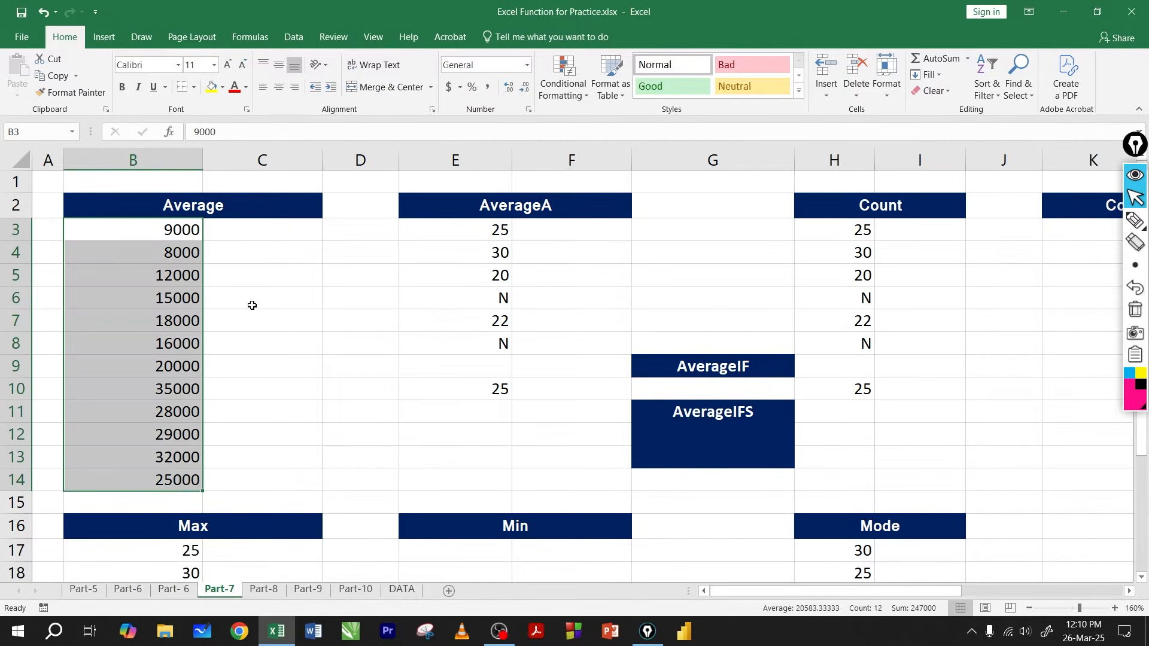
left_click(272, 301)
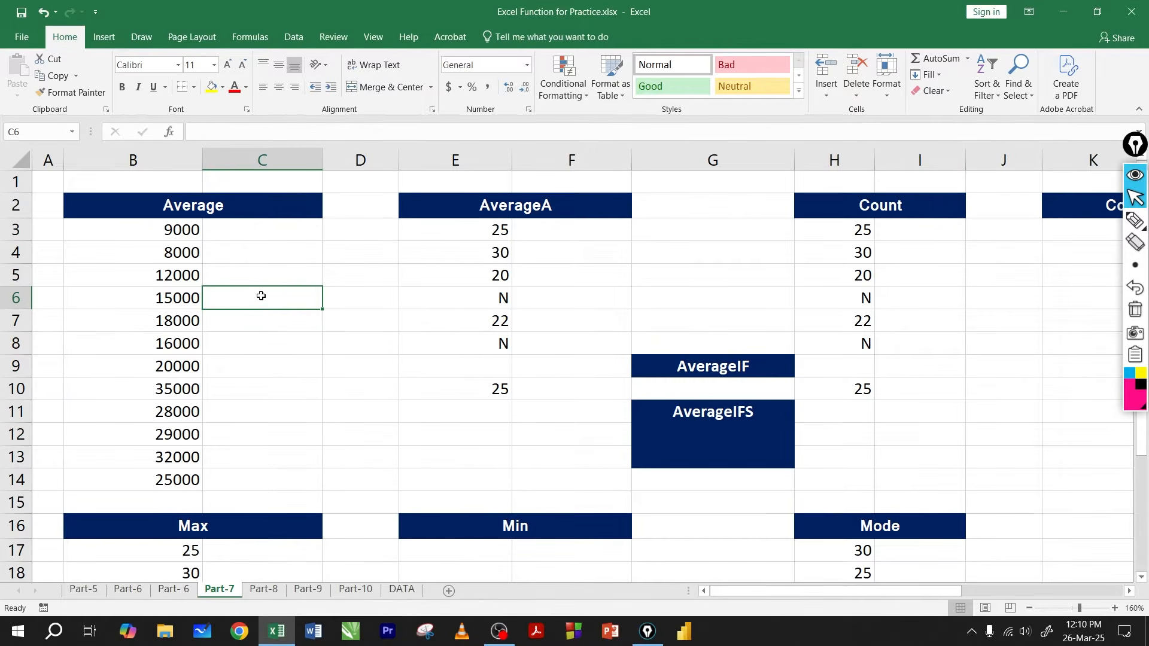
left_click(265, 319)
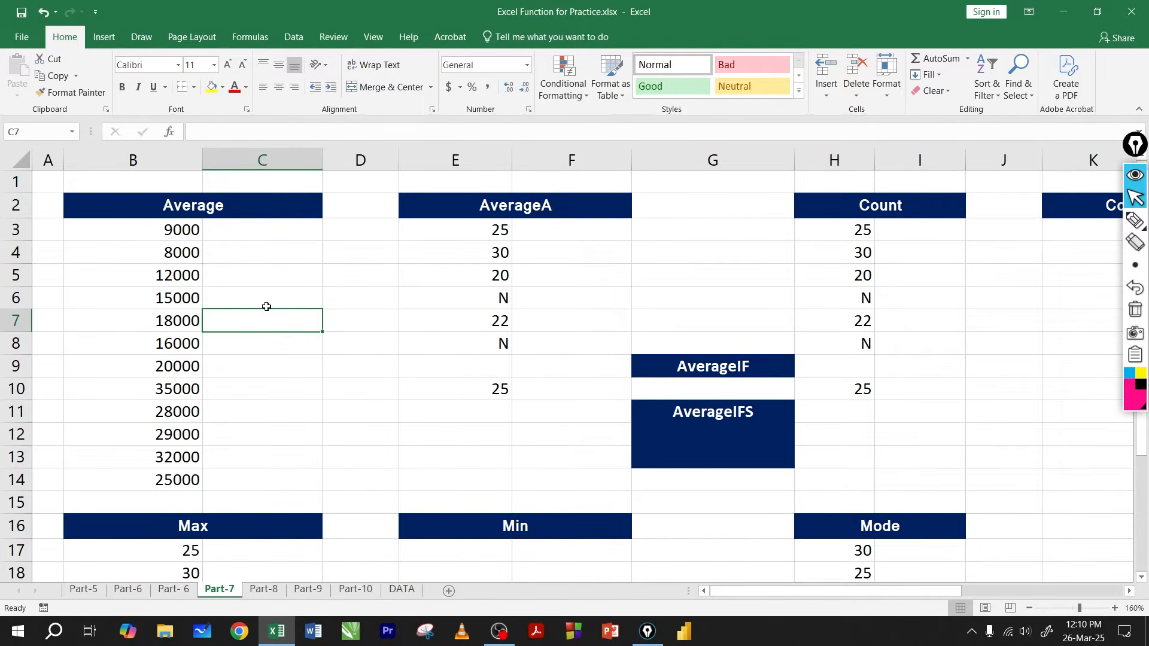
- Bracket B3:B14 in pen ink with a handwritten 12, underline the first four values, and clear the annotations
left_click_drag(1133, 150, 1117, 201)
left_click(1119, 272)
left_click(1074, 273)
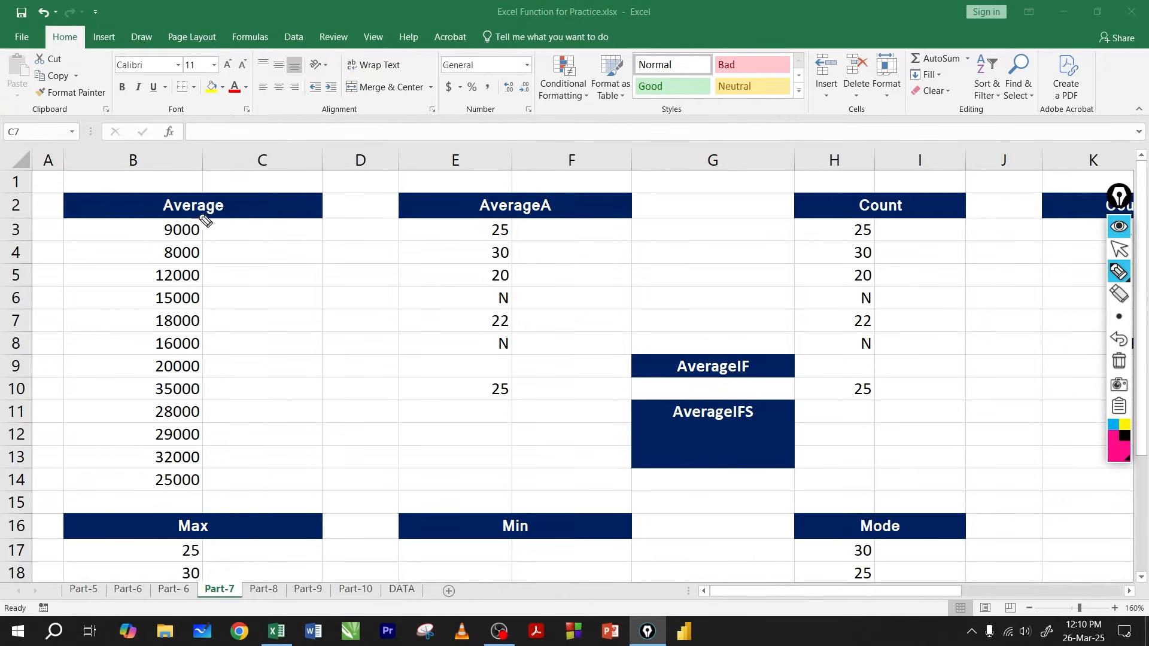
mouse_move(145, 228)
left_mouse_down()
mouse_move(107, 314)
mouse_move(115, 494)
mouse_move(129, 494)
left_mouse_up()
mouse_move(65, 336)
left_mouse_down()
mouse_move(65, 363)
mouse_move(89, 358)
left_mouse_up()
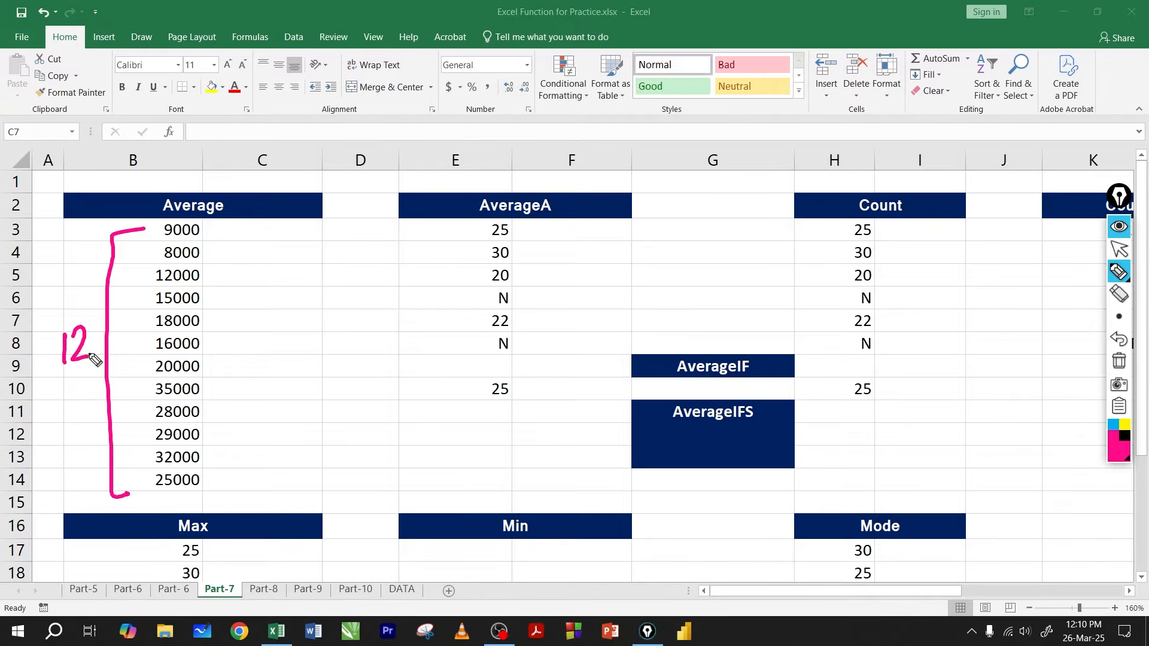
mouse_move(159, 241)
left_mouse_down()
mouse_move(202, 237)
mouse_move(189, 305)
left_mouse_up()
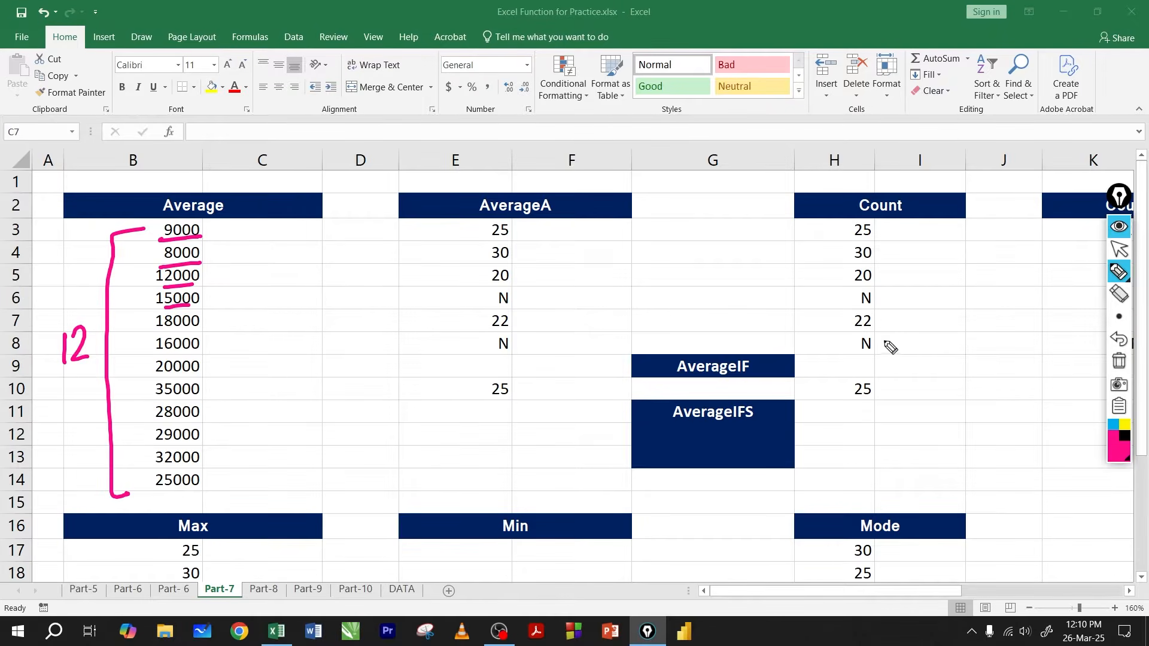
left_click(1119, 361)
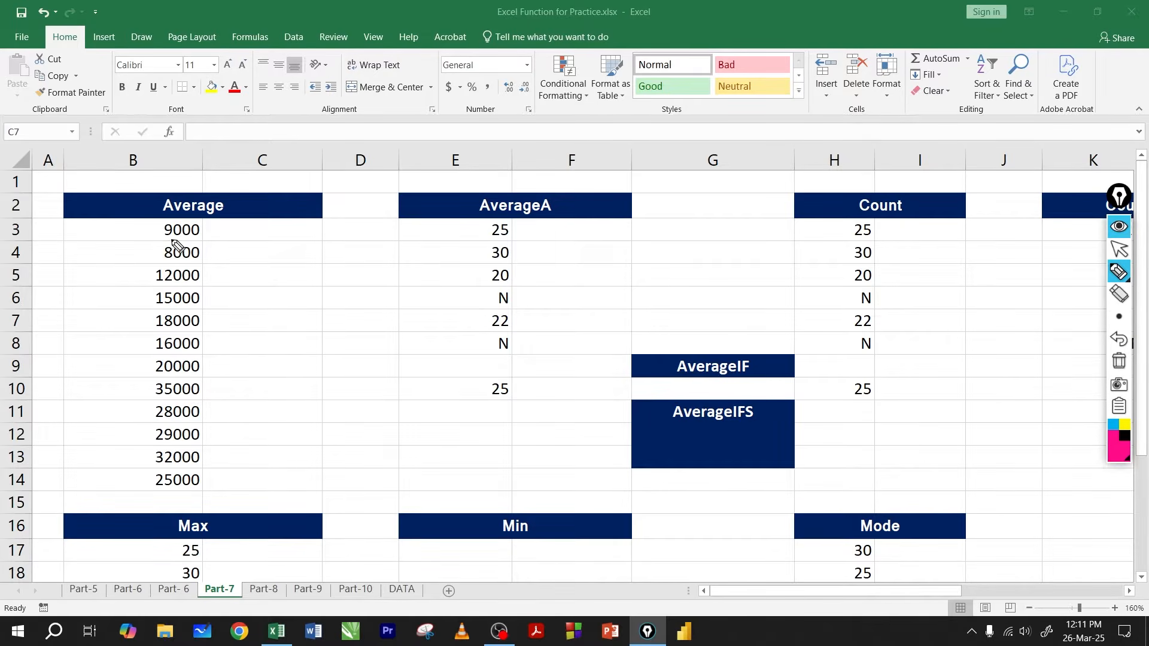
- Underline the first values, bracket B3:B14 and circle the Average header in ink, clearing all the marks
mouse_move(158, 242)
left_mouse_down()
mouse_move(188, 237)
mouse_move(183, 279)
left_mouse_up()
left_click(1119, 361)
mouse_move(199, 232)
left_mouse_down()
mouse_move(226, 308)
mouse_move(201, 480)
left_mouse_up()
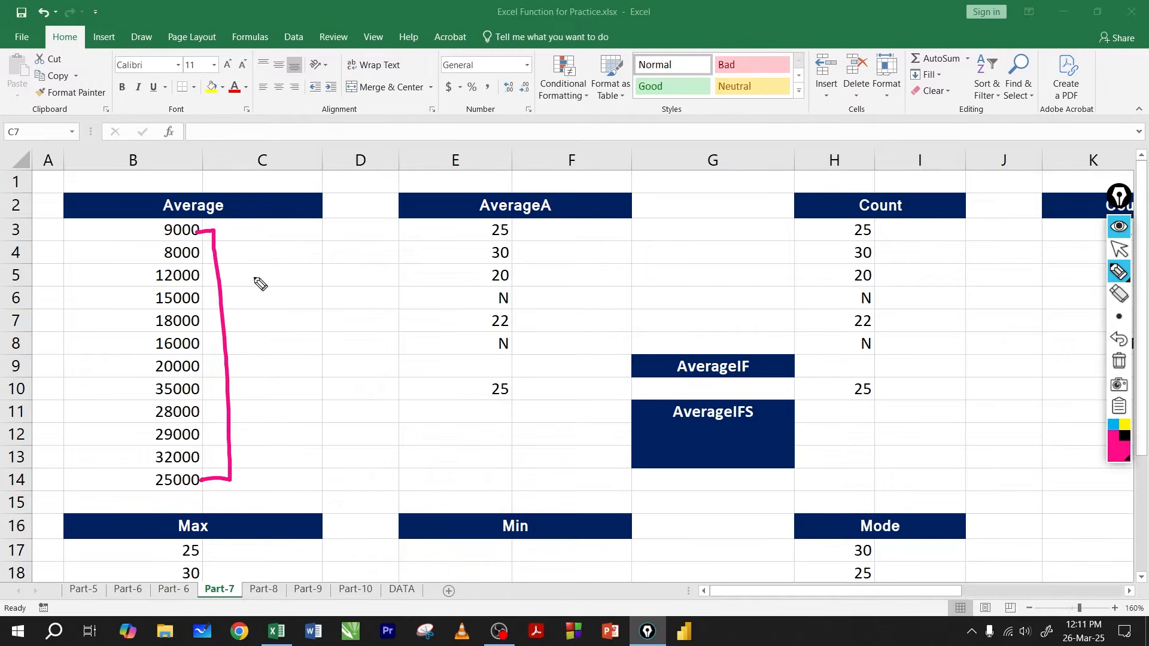
left_click_drag(161, 216, 165, 219)
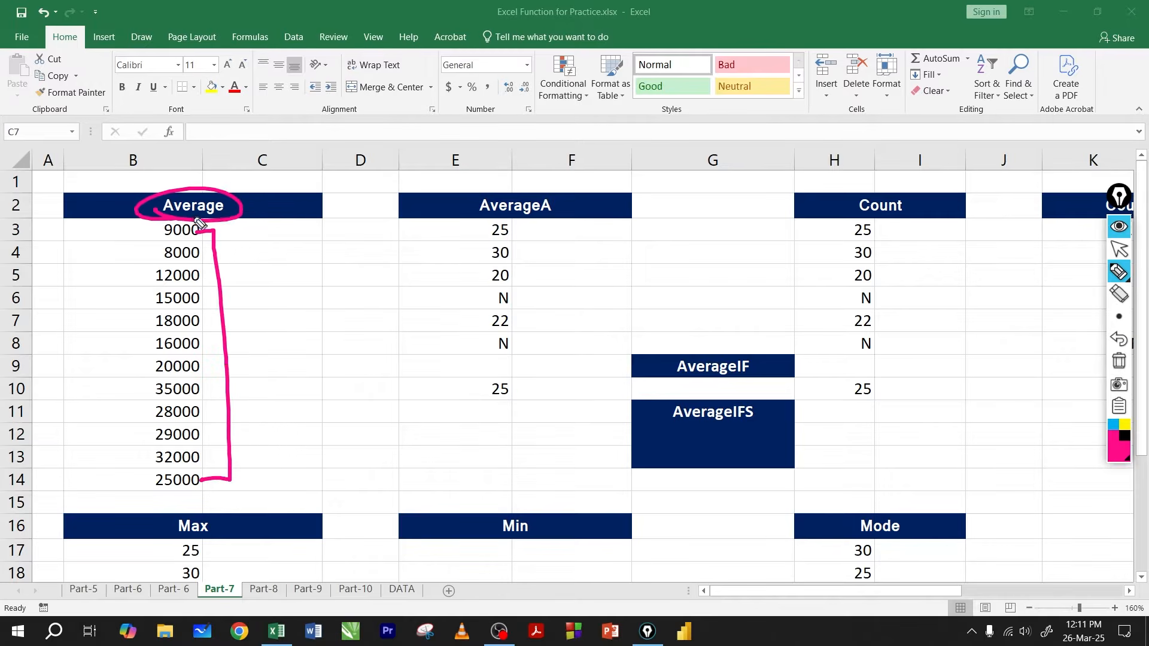
left_click(1119, 361)
left_click(1119, 317)
left_click(1119, 249)
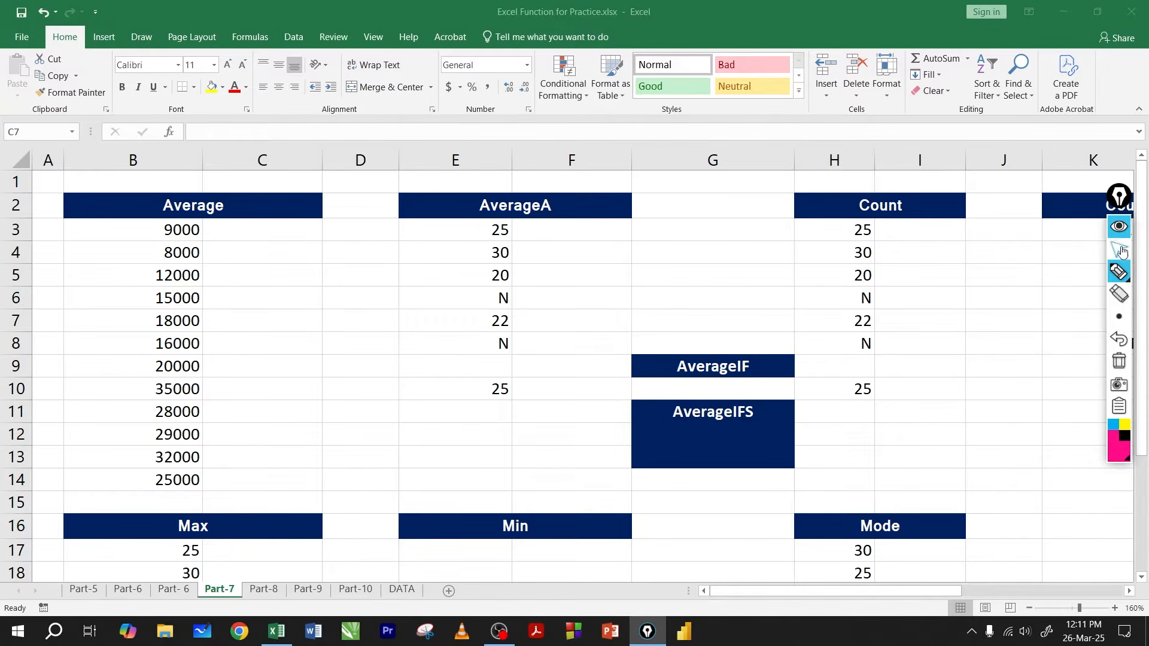
- Calculate the average of B3:B14 in cell C6 with the AVERAGE function and review the formula
left_click(277, 297)
type("=av")
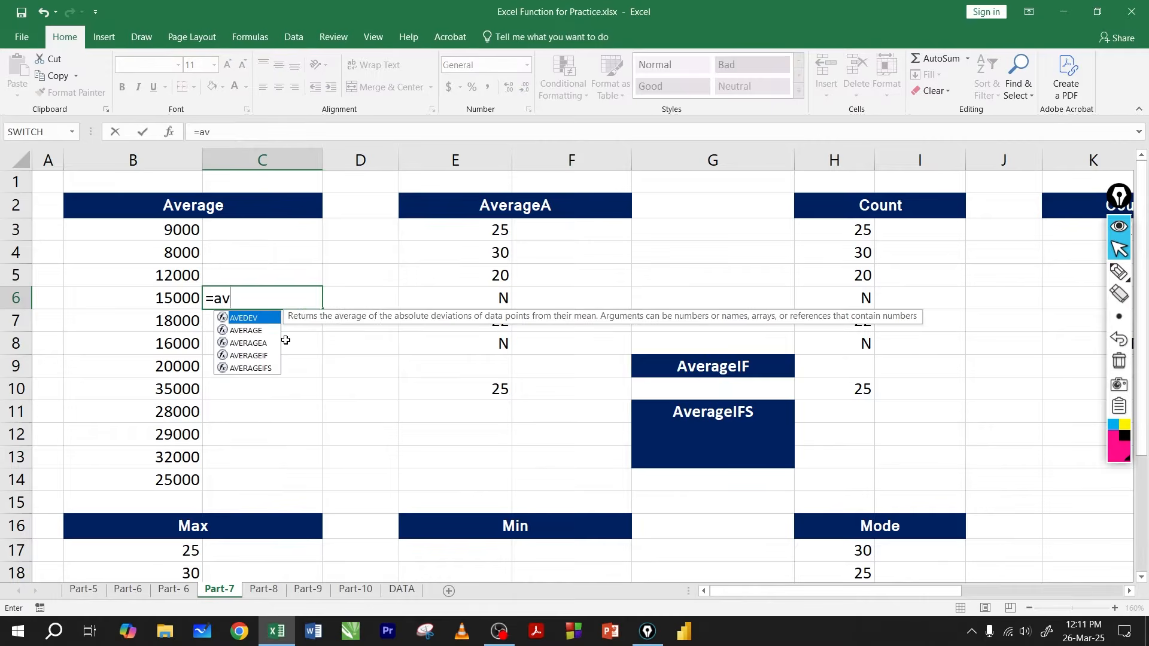
key("Down")
key("Tab")
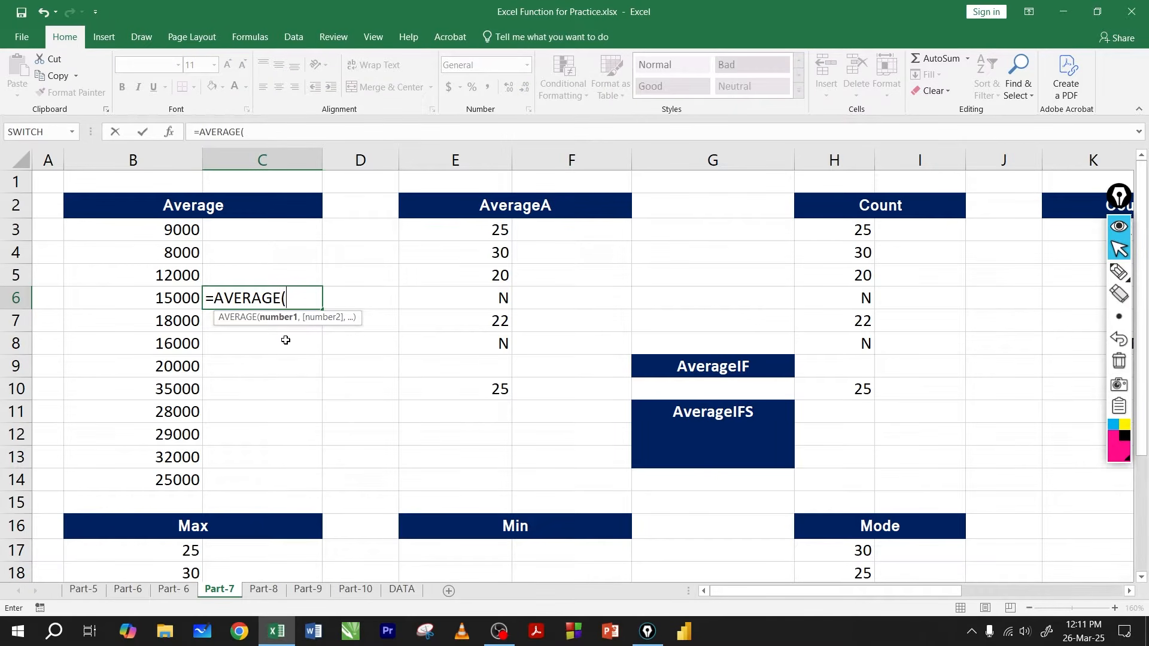
left_click_drag(169, 230, 169, 470)
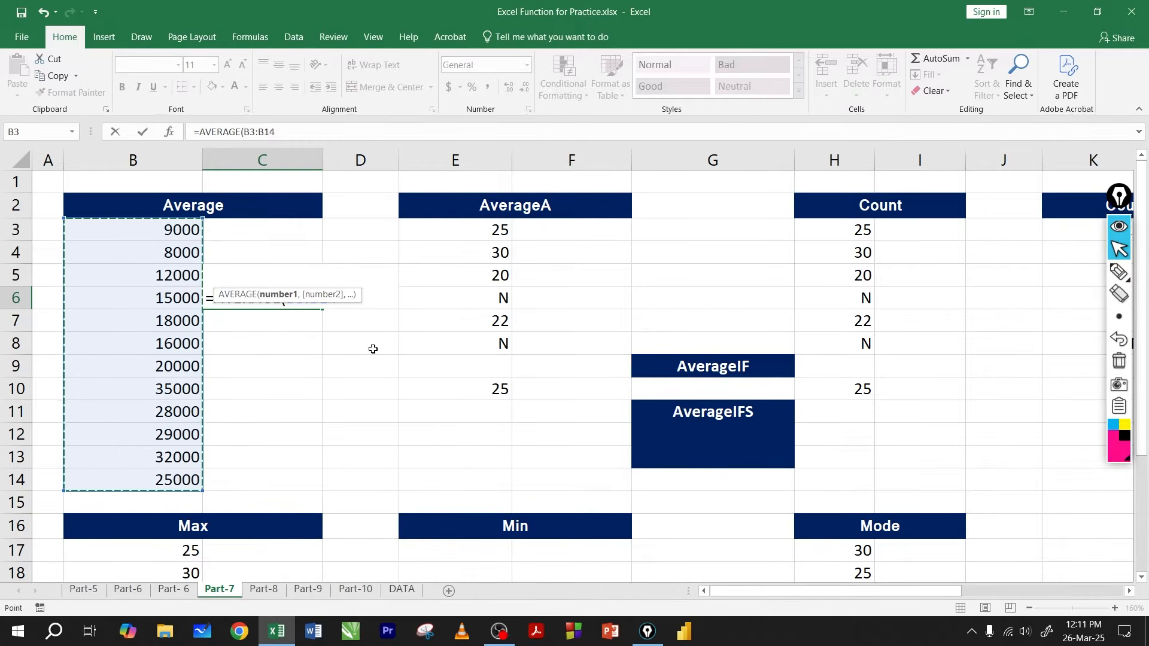
key("Return")
left_click(293, 302)
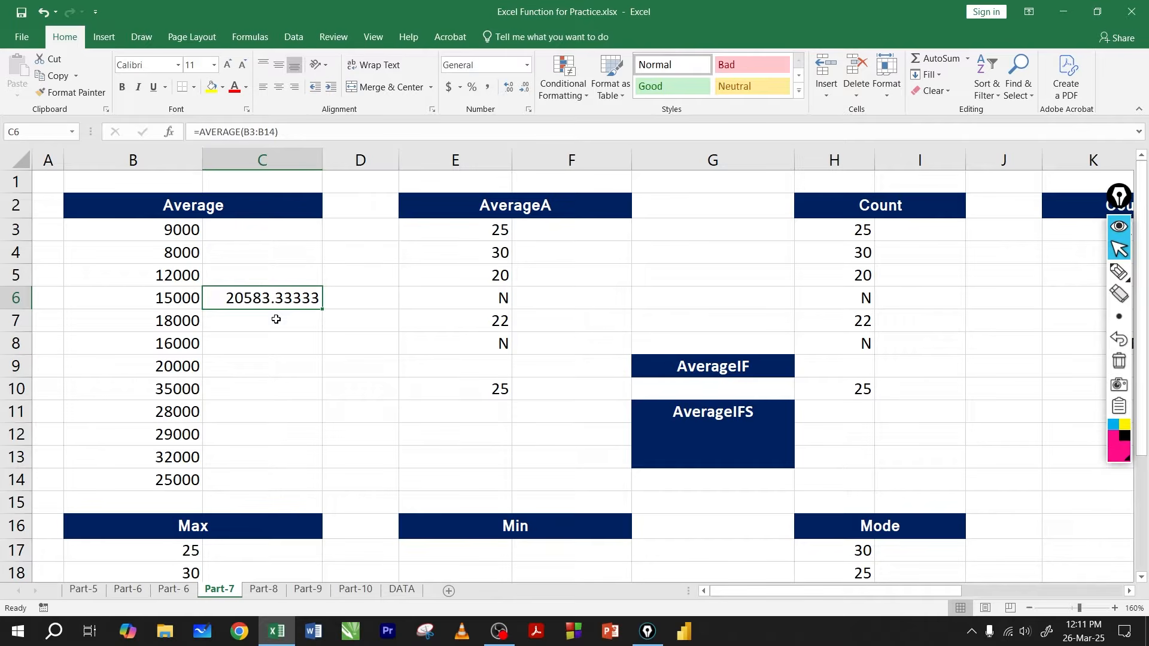
left_click(288, 325)
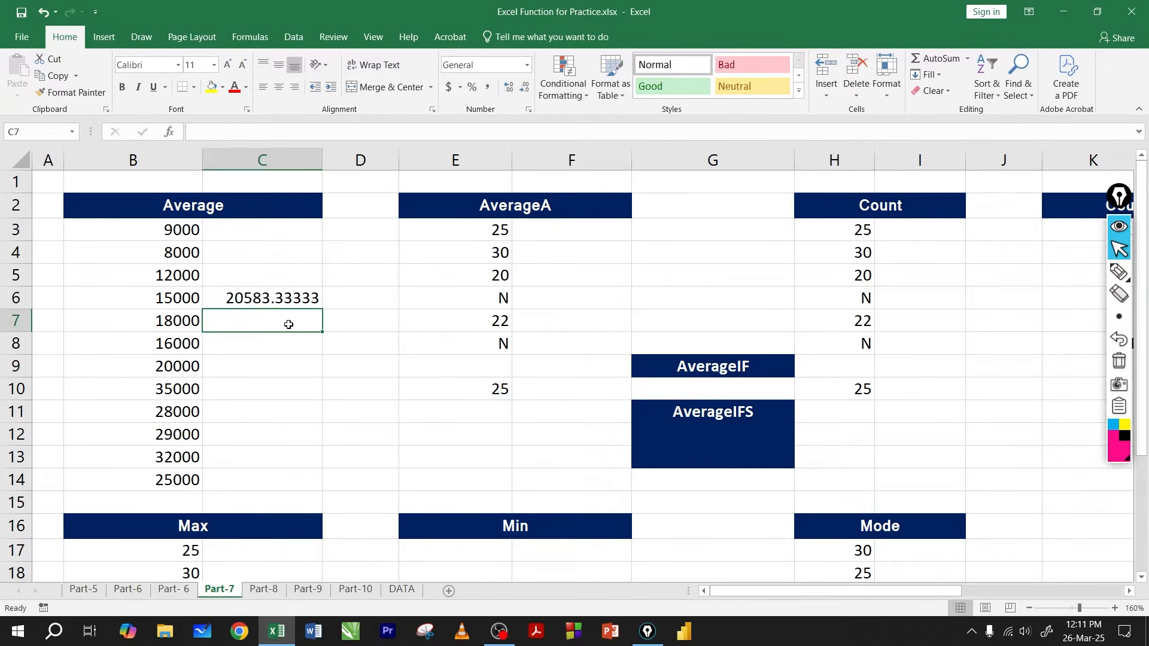
left_click(279, 298)
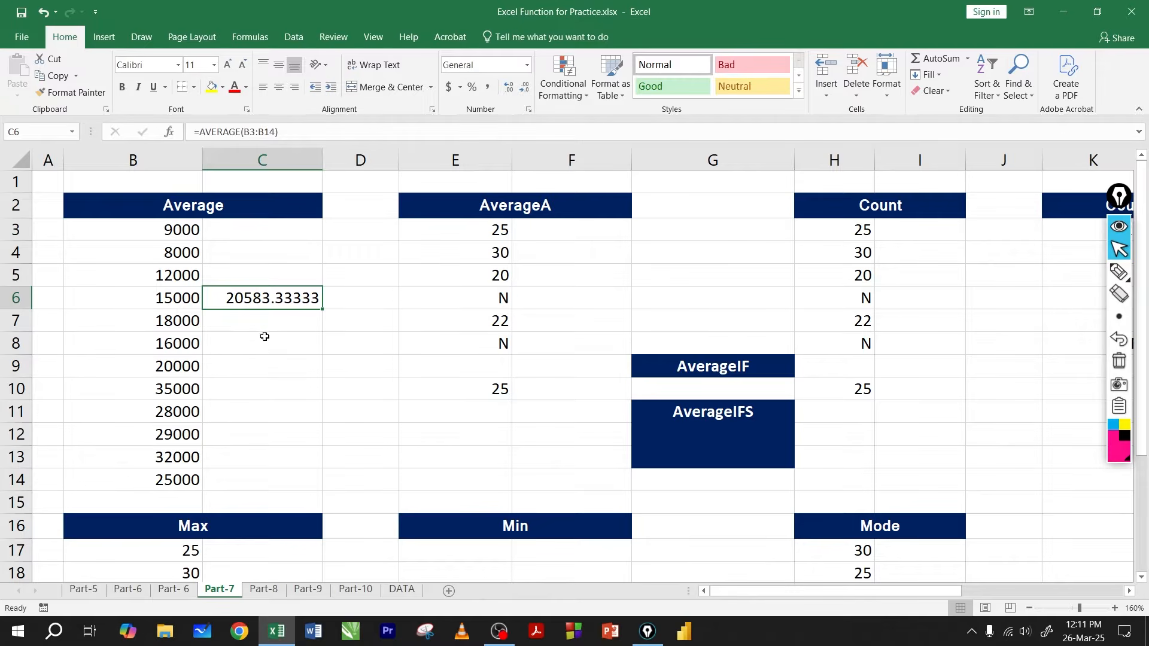
left_click(264, 336)
- Illustrate the average calculation in ink with a bracket around B3:B14, a handwritten sum and the divisor 12, and clear the ink
left_click(1120, 273)
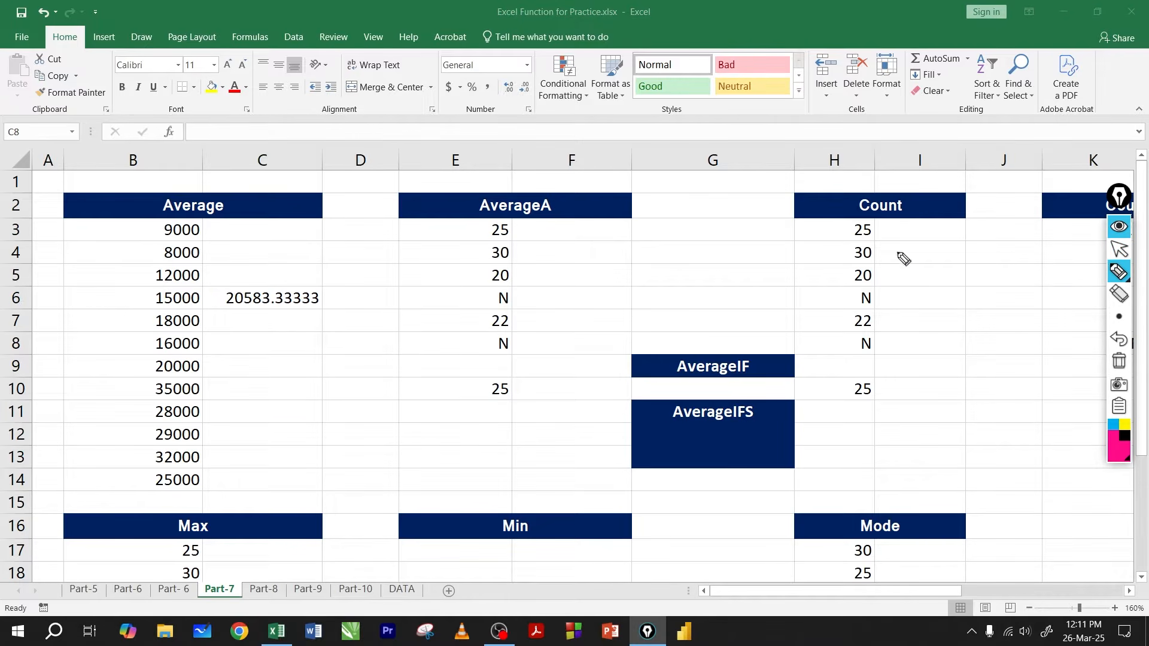
mouse_move(156, 229)
left_mouse_down()
mouse_move(133, 232)
mouse_move(105, 475)
mouse_move(130, 486)
left_mouse_up()
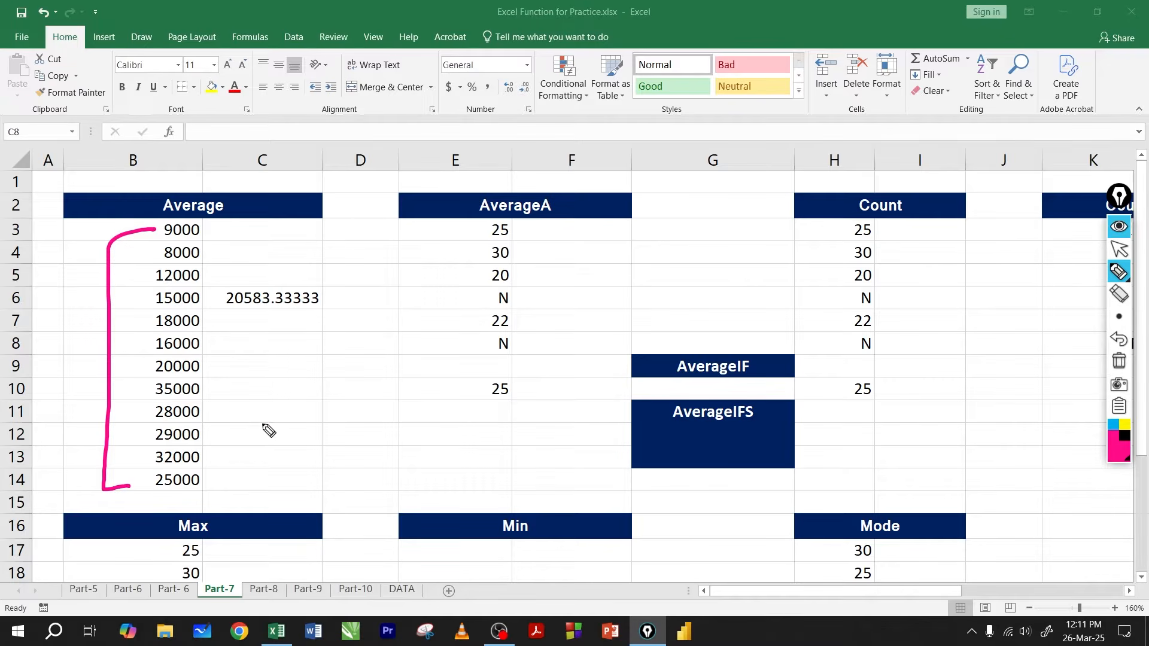
mouse_move(265, 421)
left_mouse_down()
mouse_move(268, 439)
mouse_move(293, 429)
mouse_move(274, 441)
left_mouse_up()
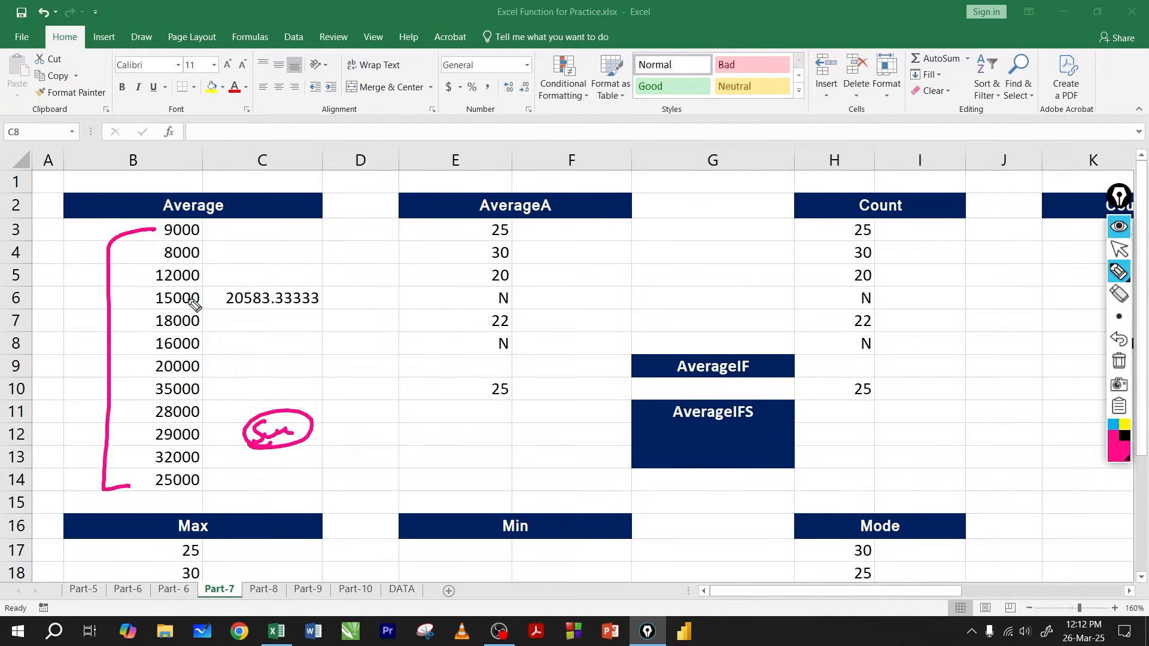
mouse_move(109, 252)
left_mouse_down()
mouse_move(101, 446)
mouse_move(128, 486)
left_mouse_up()
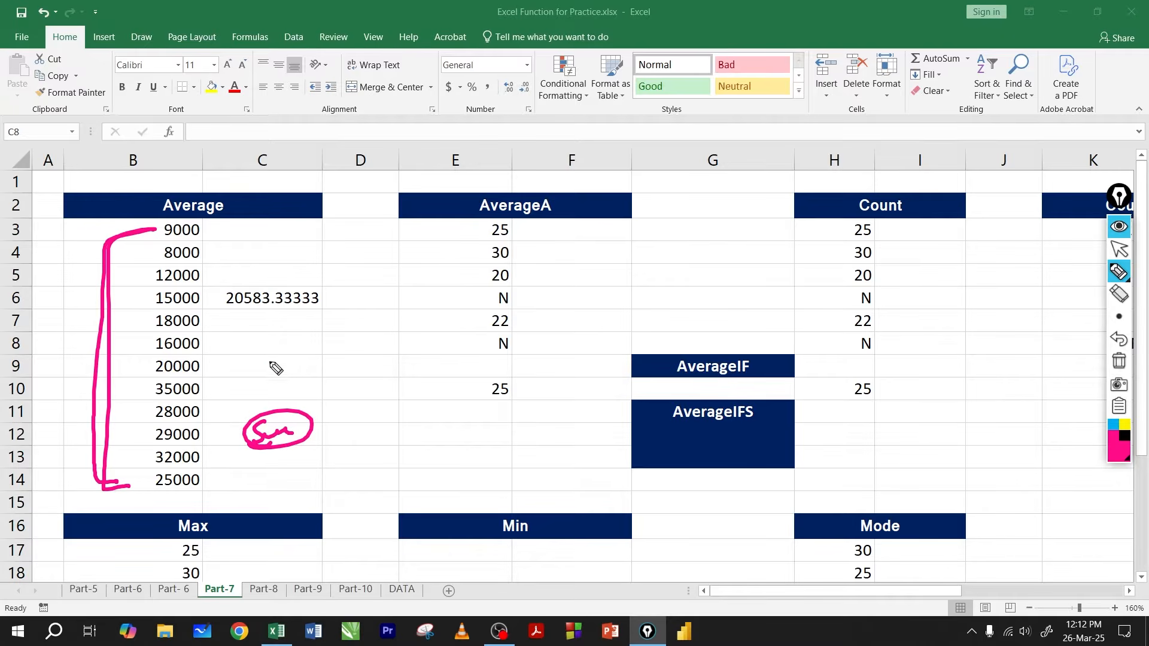
mouse_move(264, 373)
left_mouse_down()
mouse_move(276, 390)
mouse_move(284, 376)
mouse_move(290, 387)
mouse_move(321, 369)
left_mouse_up()
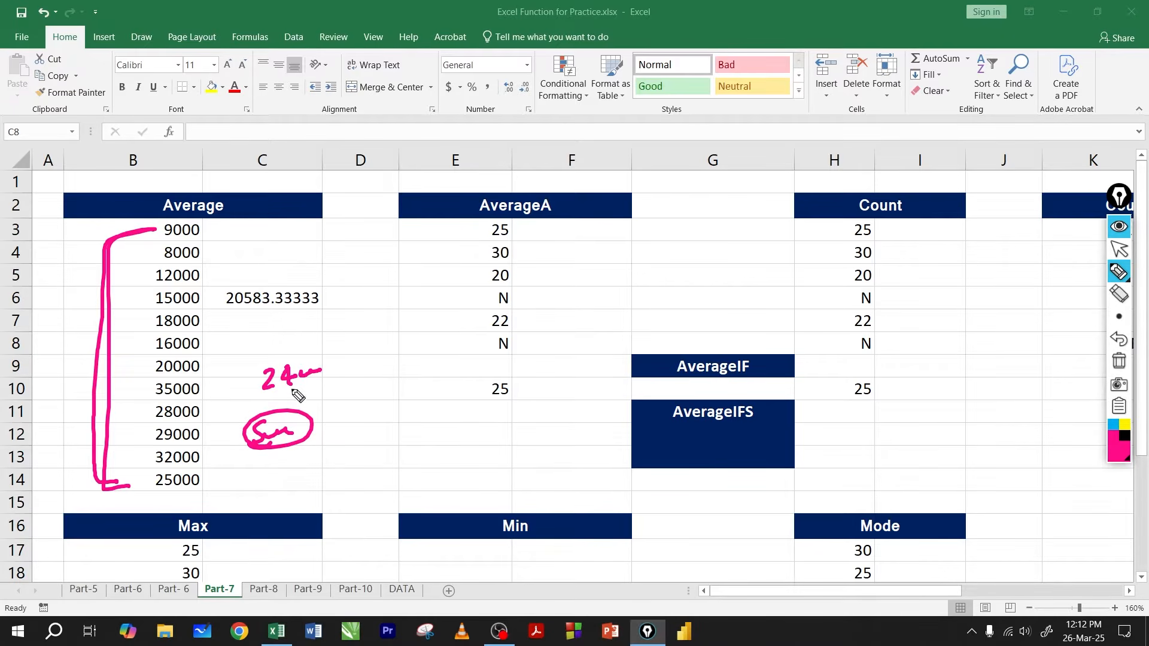
left_click_drag(264, 406, 310, 389)
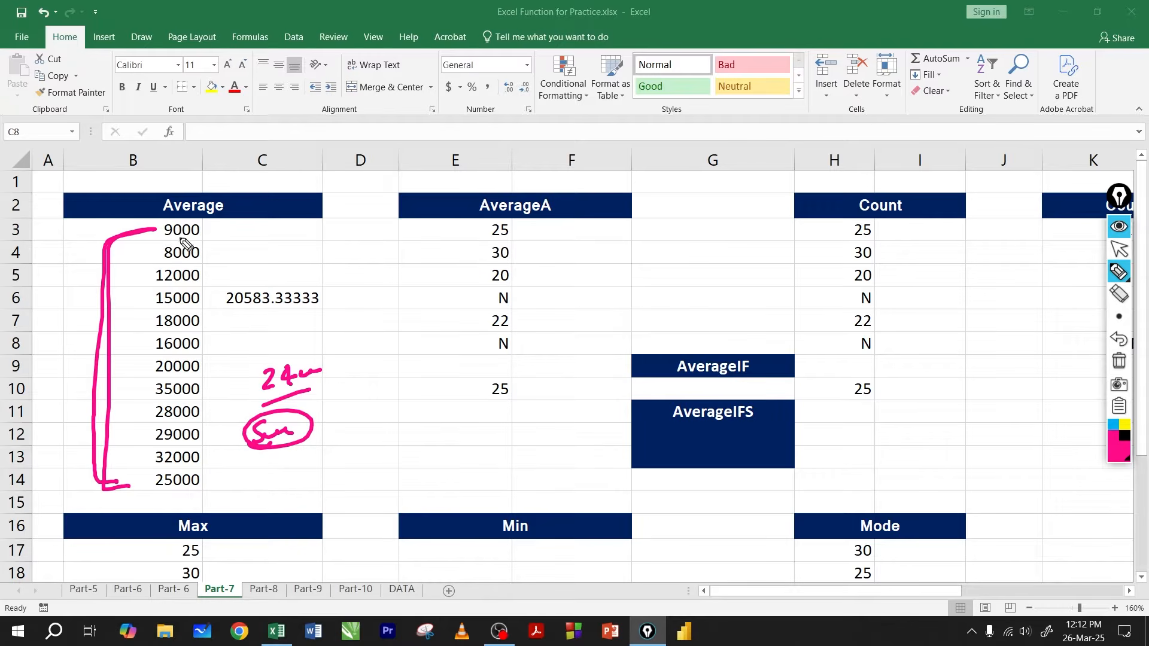
mouse_move(168, 240)
left_mouse_down()
mouse_move(189, 233)
mouse_move(181, 316)
left_mouse_up()
mouse_move(216, 464)
left_mouse_down()
mouse_move(219, 483)
mouse_move(244, 478)
left_mouse_up()
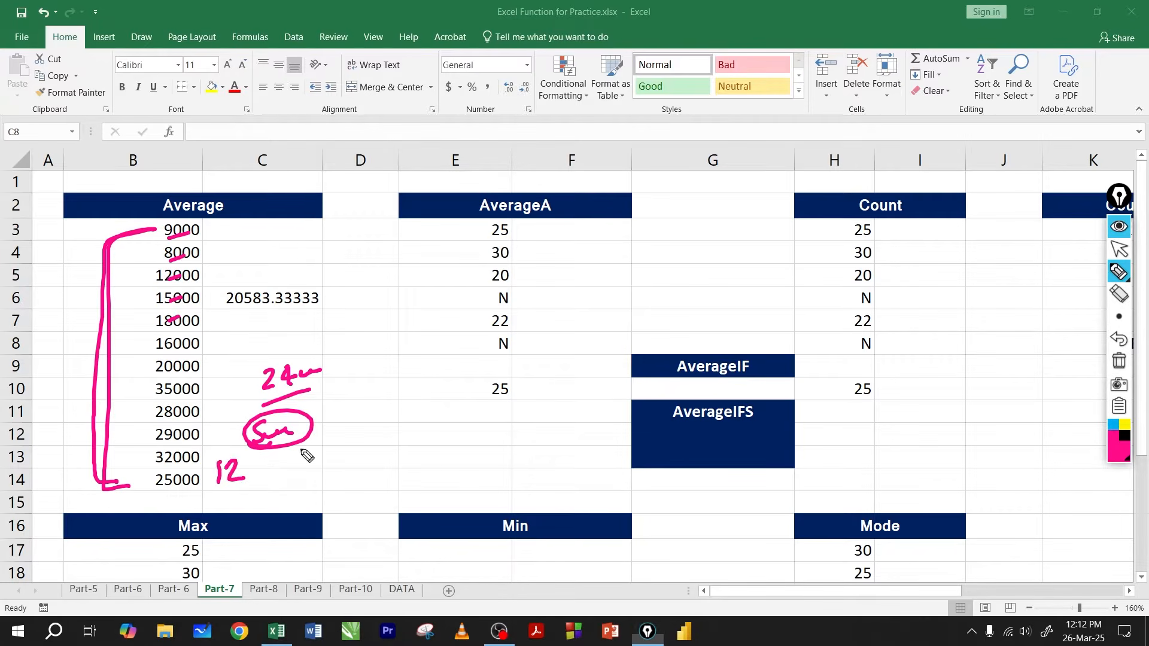
left_click(1119, 361)
left_click(1119, 250)
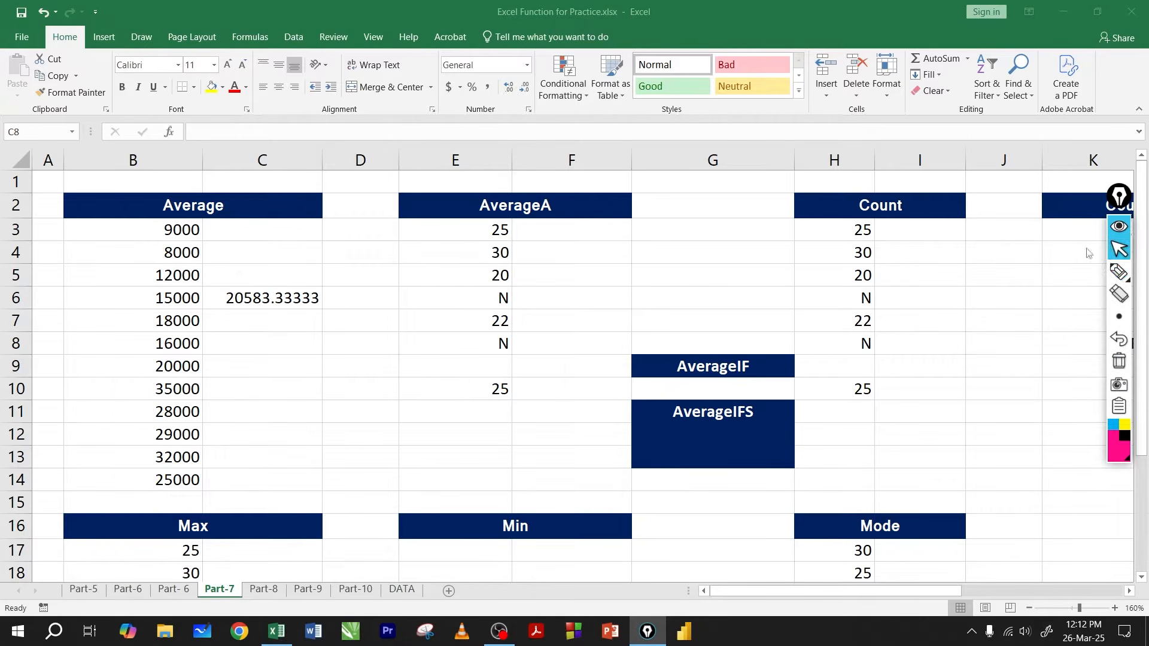
- Calculate the total of B3:B14 in cell C11 with the SUM function
left_click(266, 407)
left_click(268, 407)
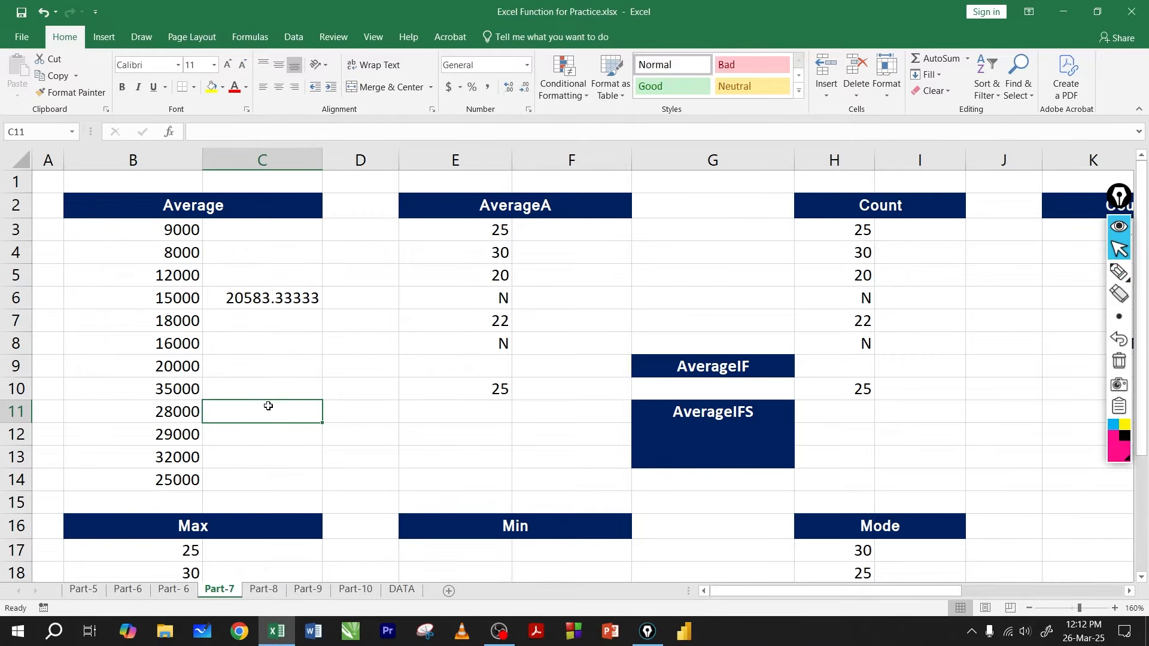
type("=sum")
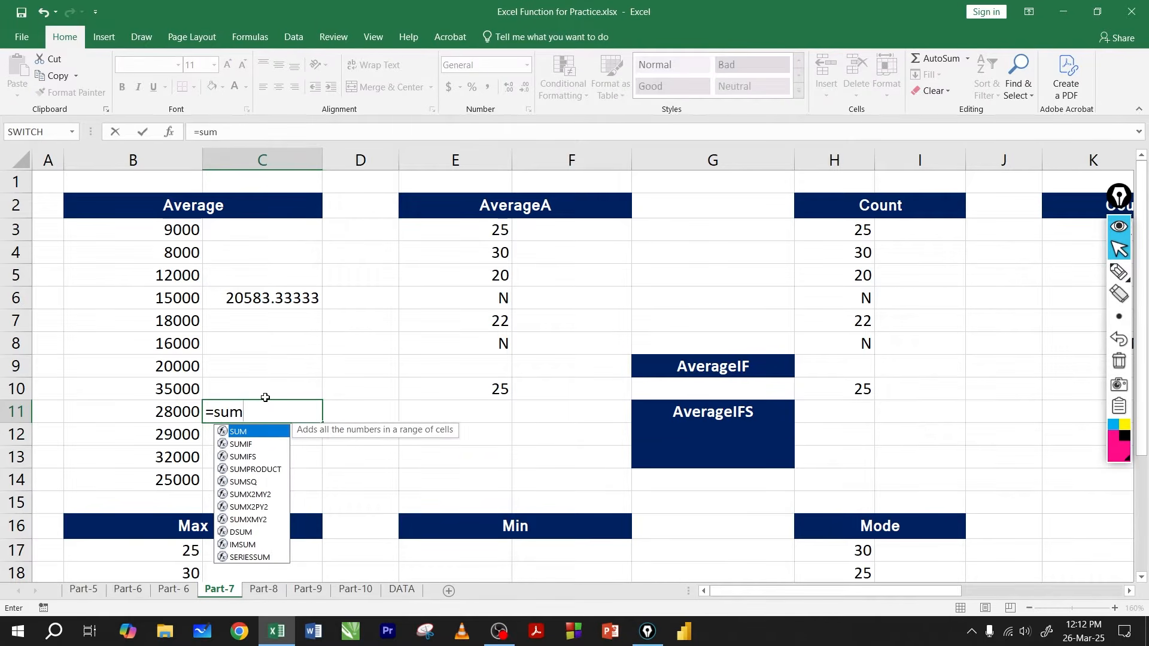
key("Tab")
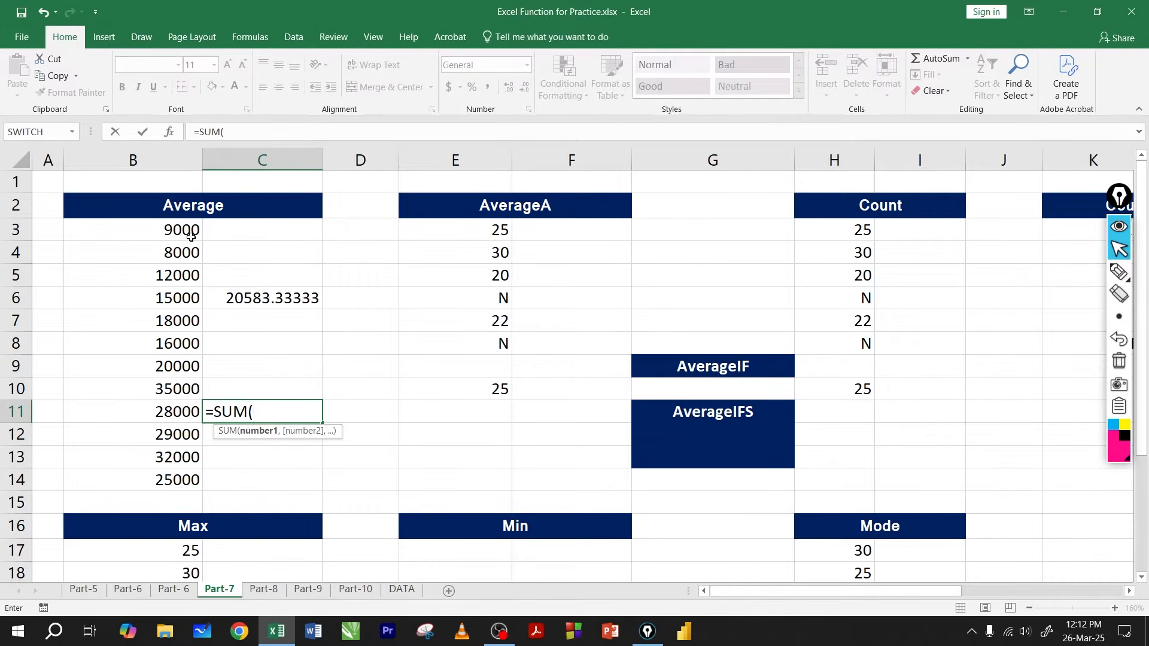
left_click_drag(191, 237, 196, 479)
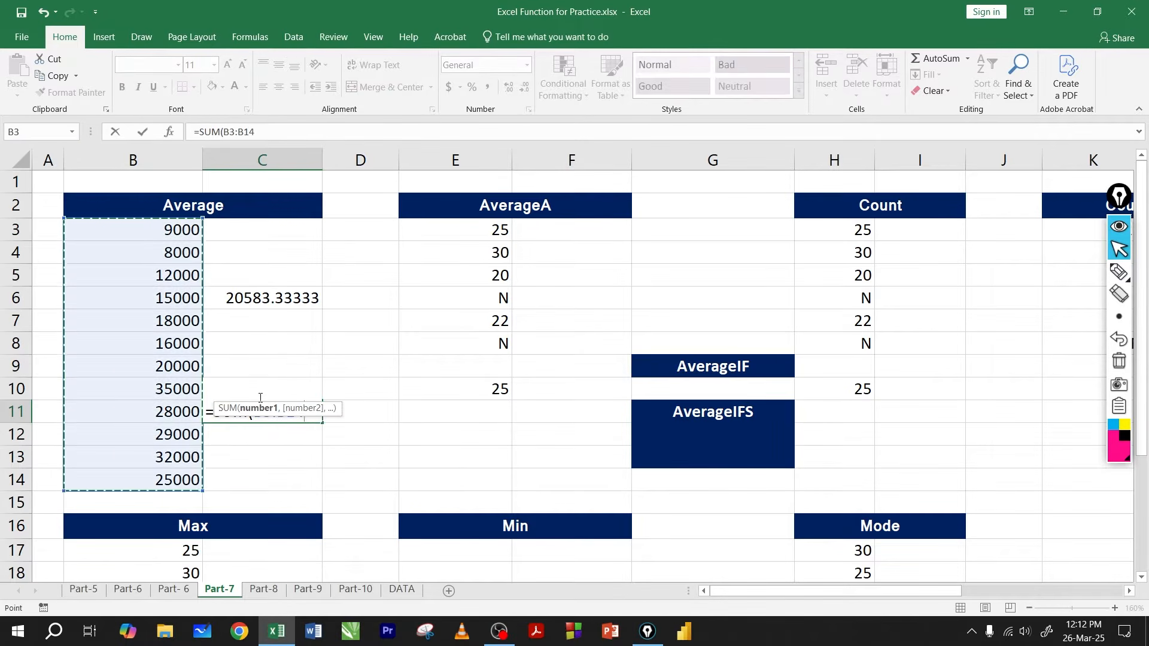
key("Return")
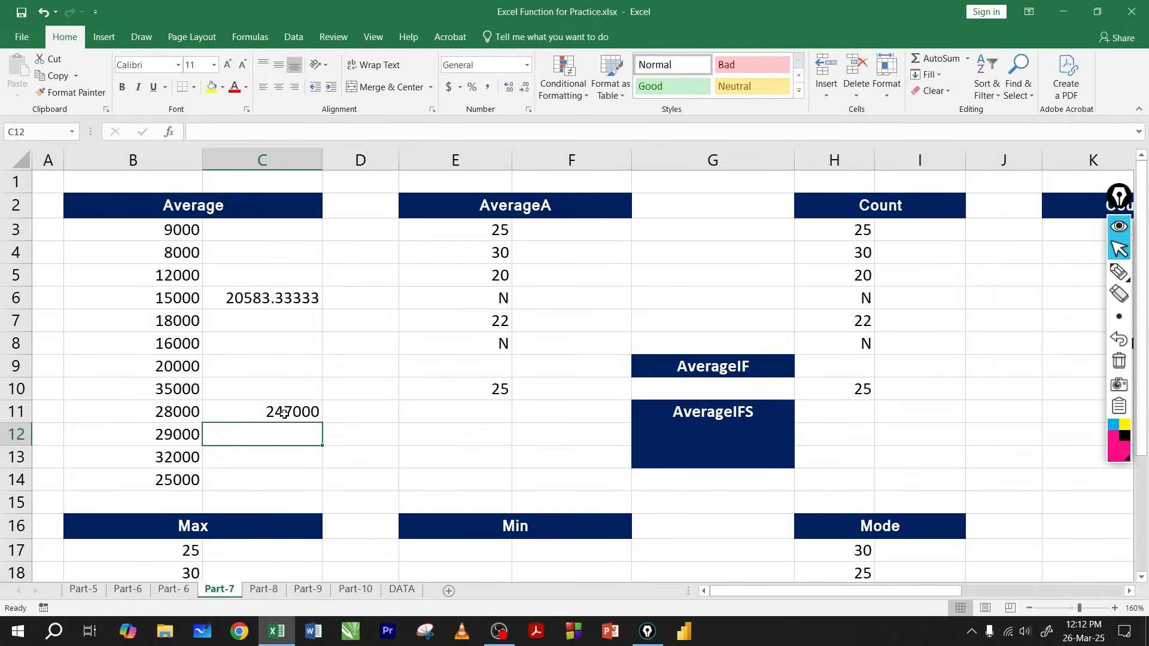
- Review the total in C11, the B3:B14 value range and the Count section header
left_click(284, 413)
left_click(281, 439)
left_click_drag(172, 233, 172, 488)
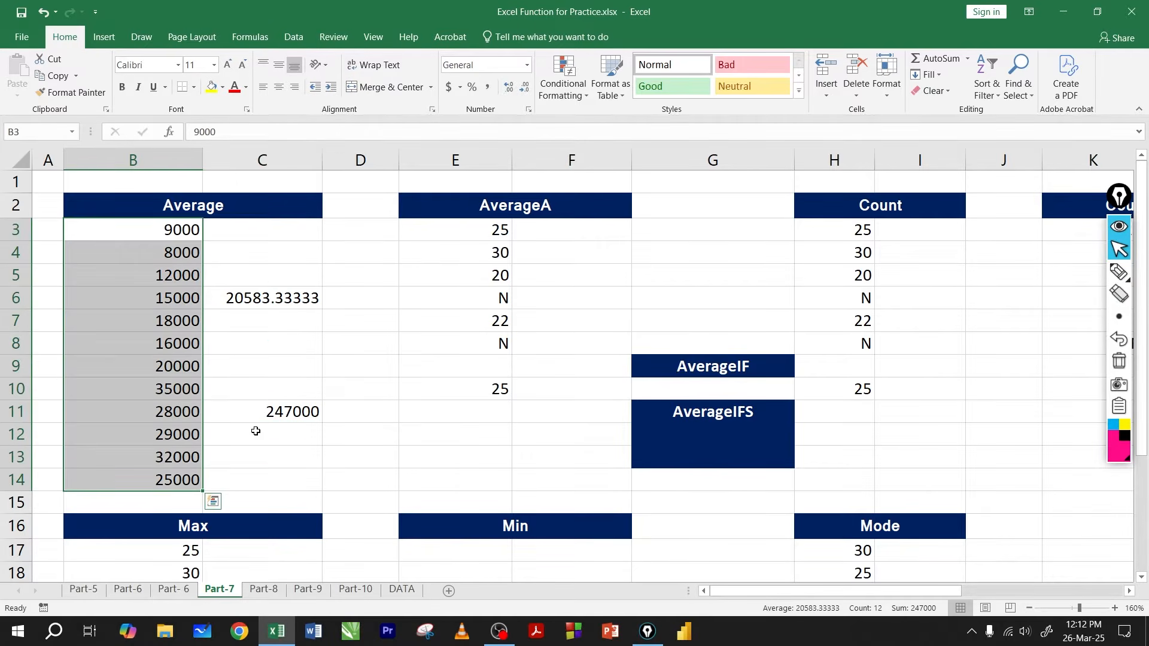
left_click(277, 441)
left_click(894, 212)
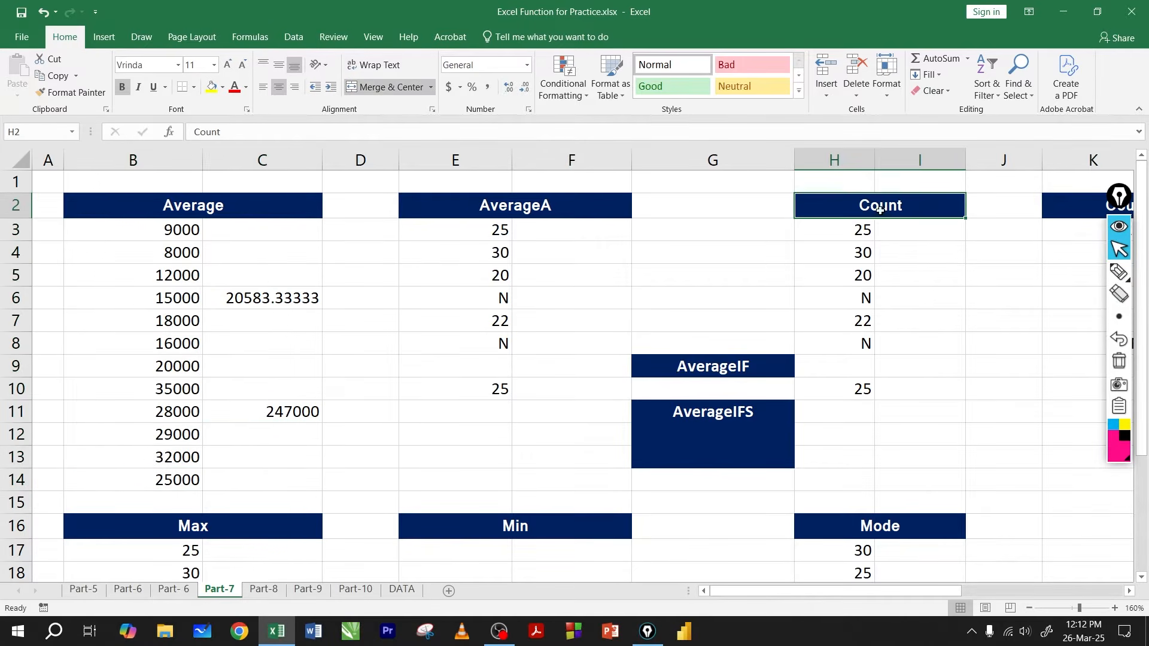
left_click(279, 437)
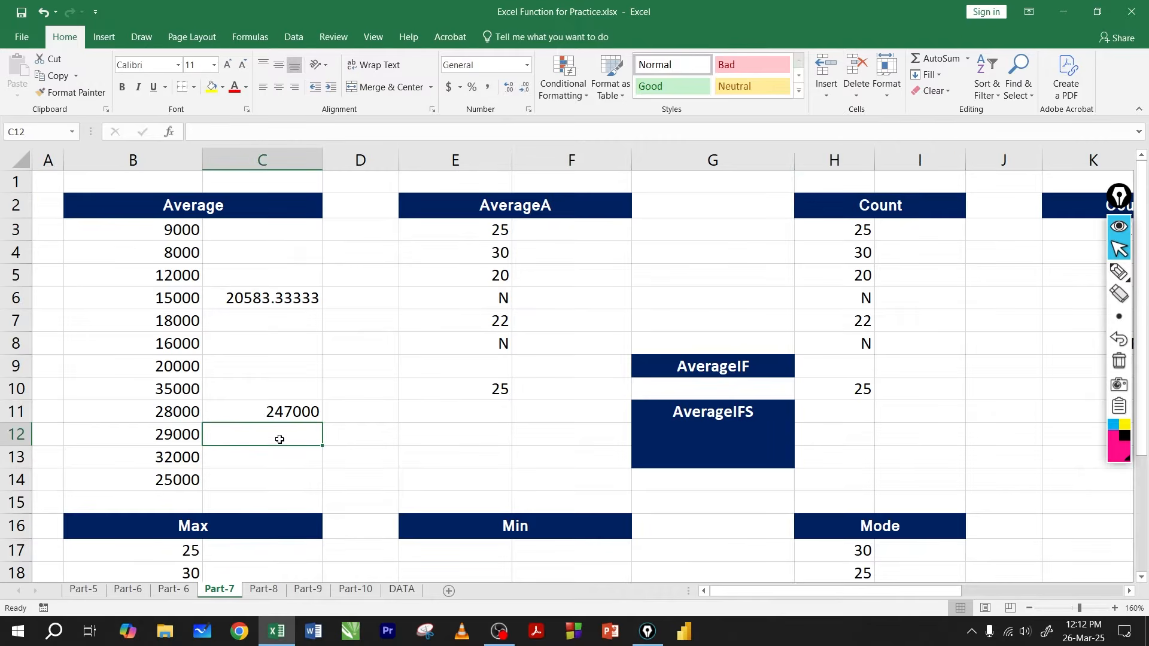
- Count the values in B3:B14 in cell C12 with the COUNT function and review it beside the total in C11
type("=co")
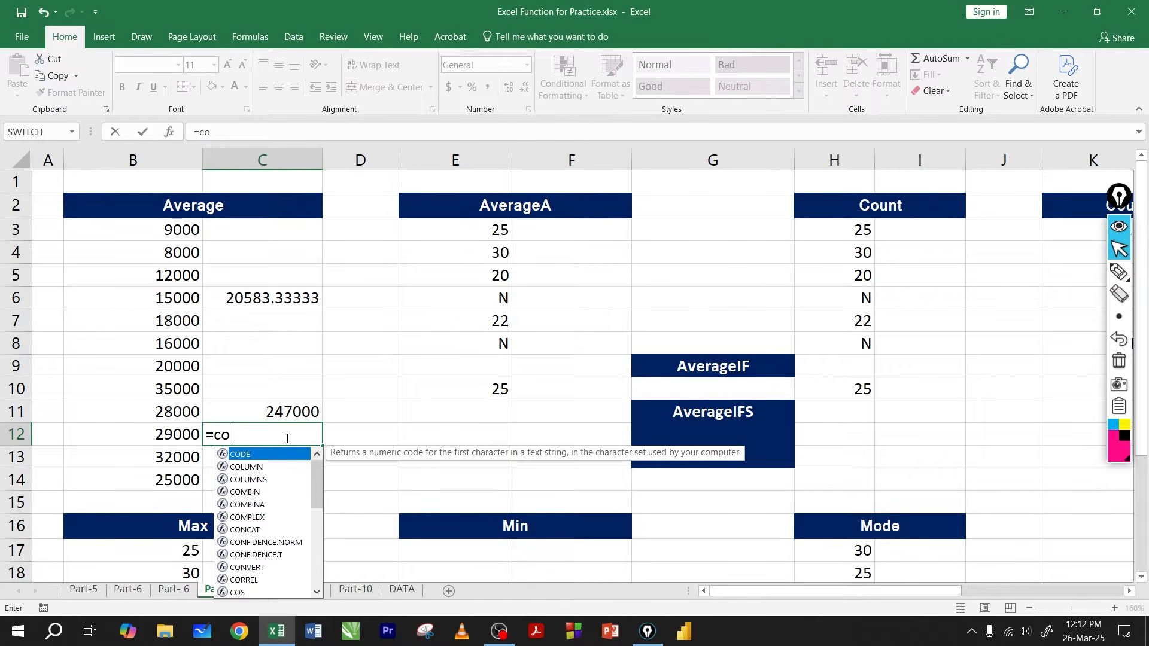
type("u")
key("Tab")
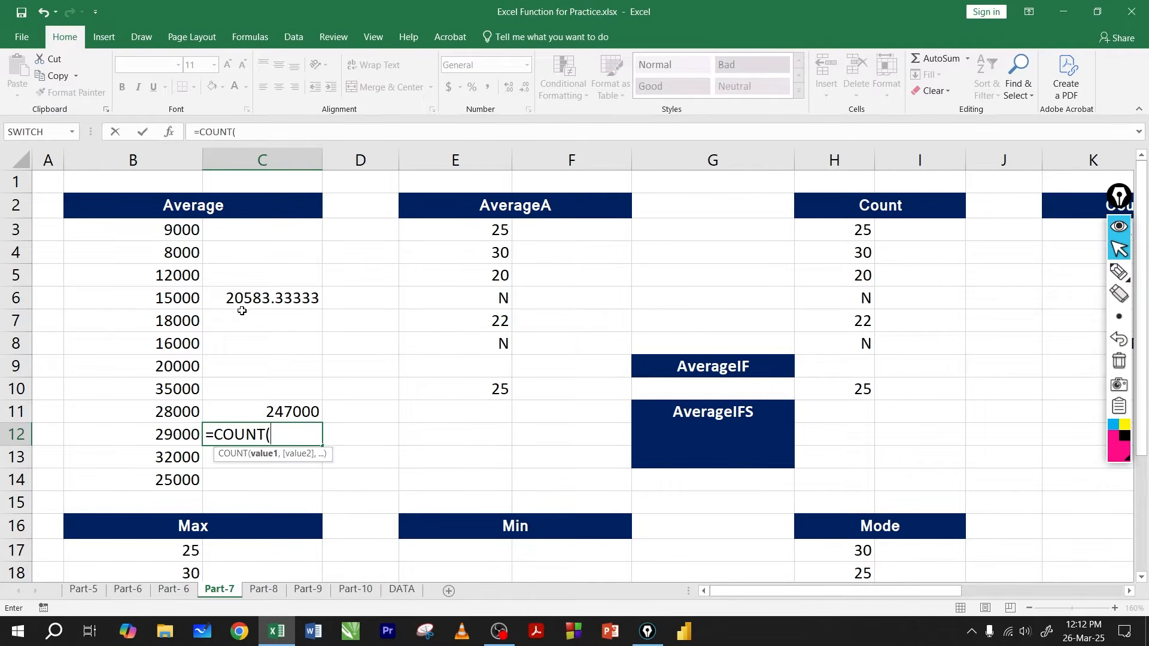
left_click(179, 225)
left_click_drag(181, 248, 168, 472)
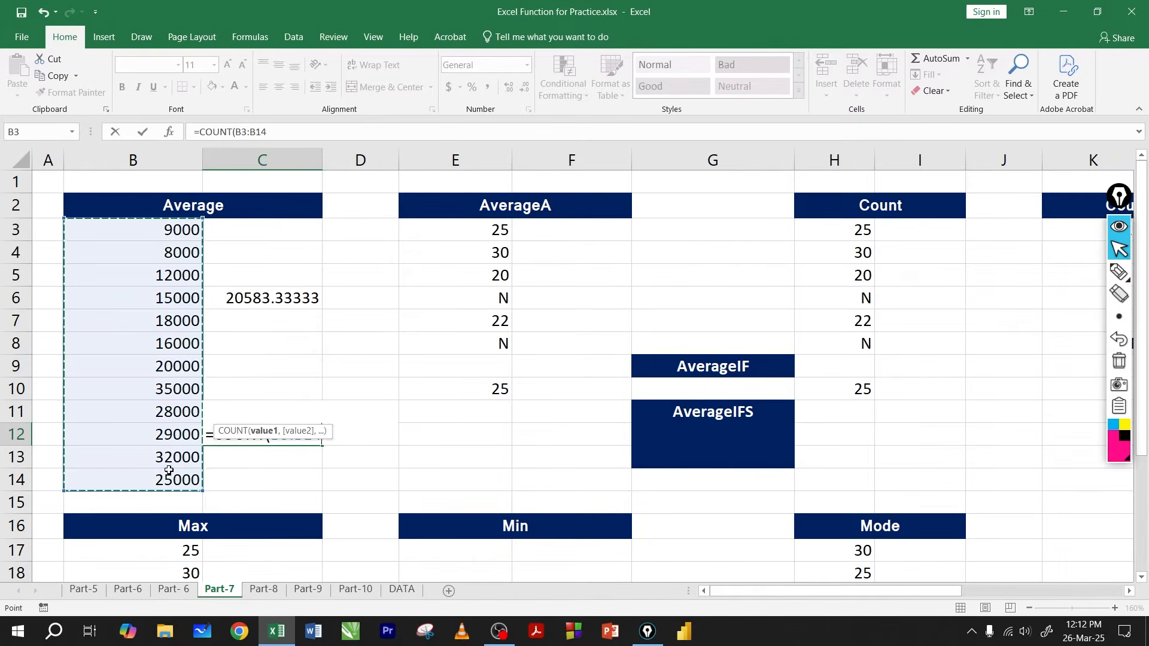
type(")")
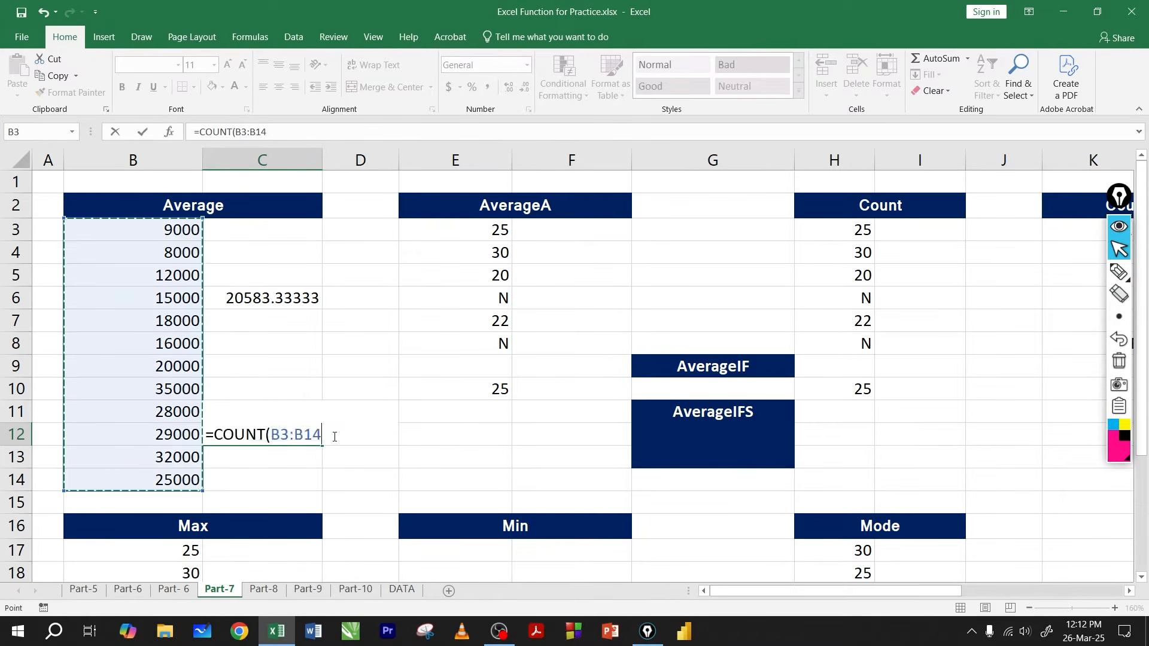
key("Return")
left_click(300, 438)
left_click(293, 414)
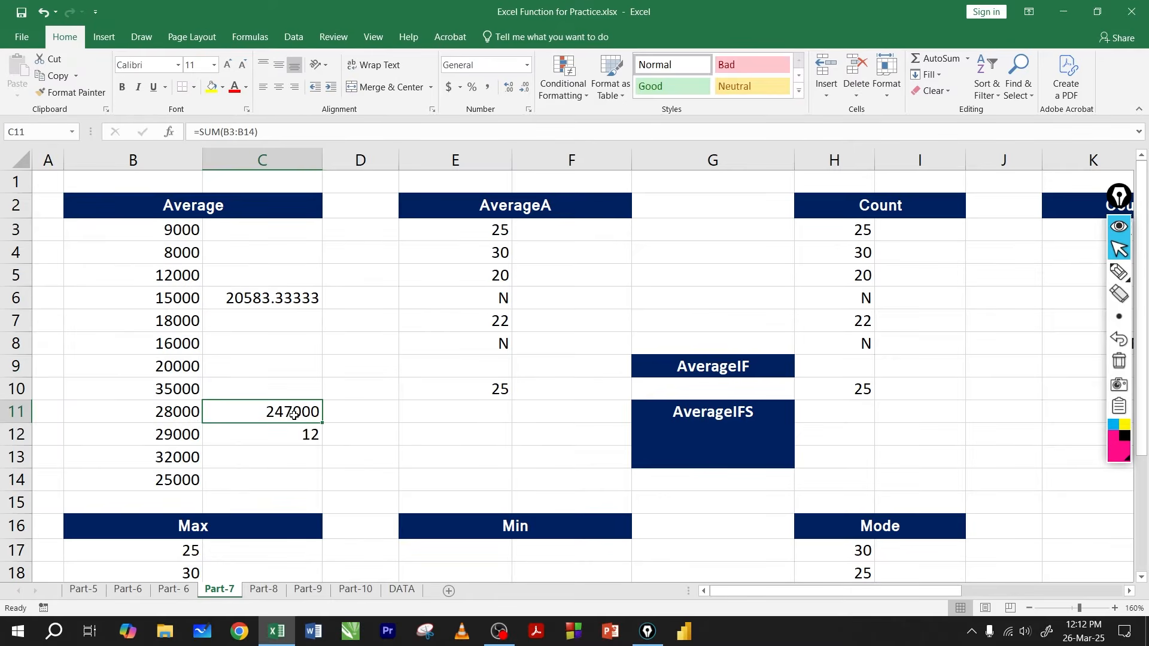
left_click(287, 432)
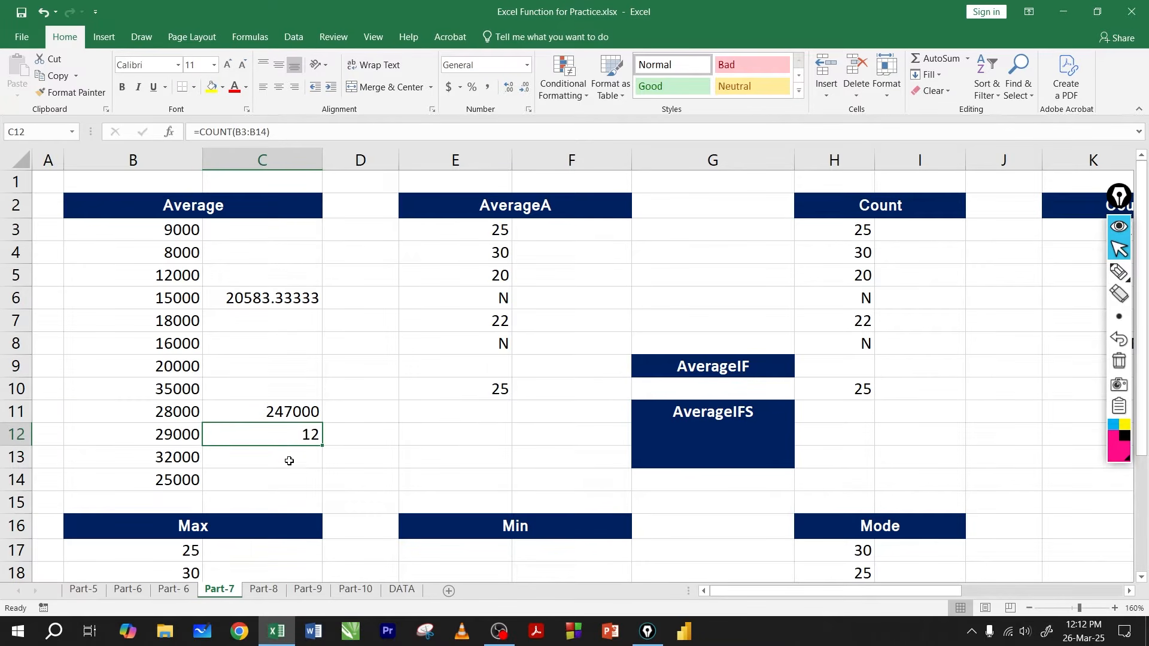
- Divide the total in C11 by the count in C12 with a formula in cell C13
left_click(286, 462)
type("=")
left_click(289, 414)
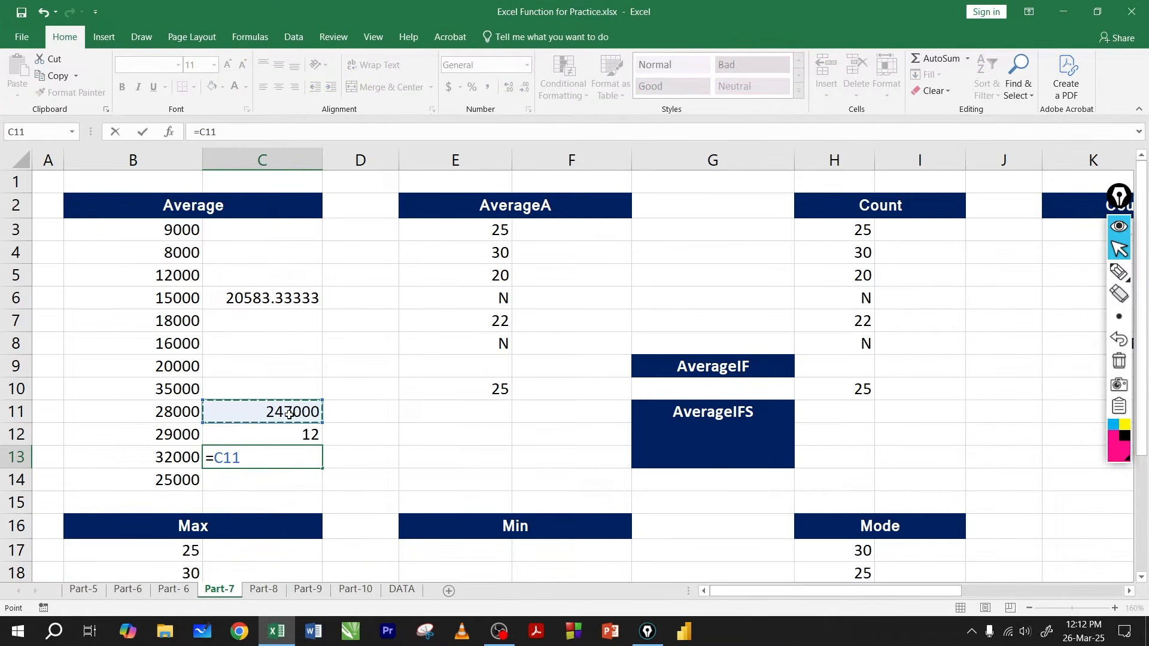
type("/")
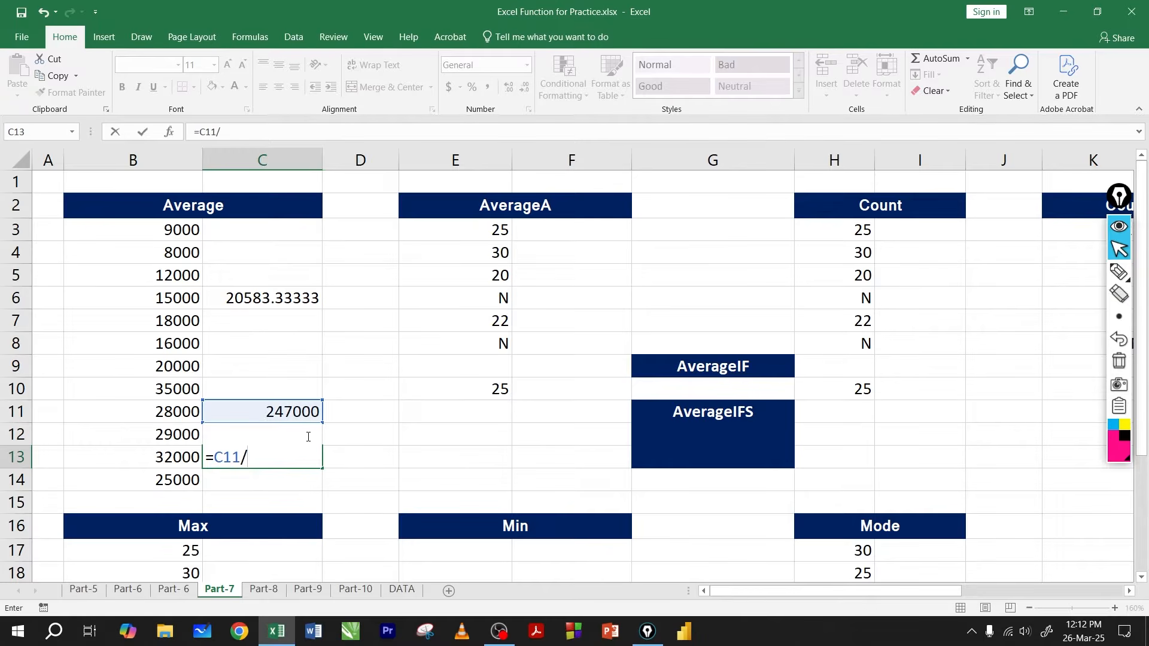
key("Down")
left_click(307, 436)
key("Return")
key("Up")
- Compare the AVERAGE formula in C6 with the manual sum, count and division in C11:C13
left_click(283, 297)
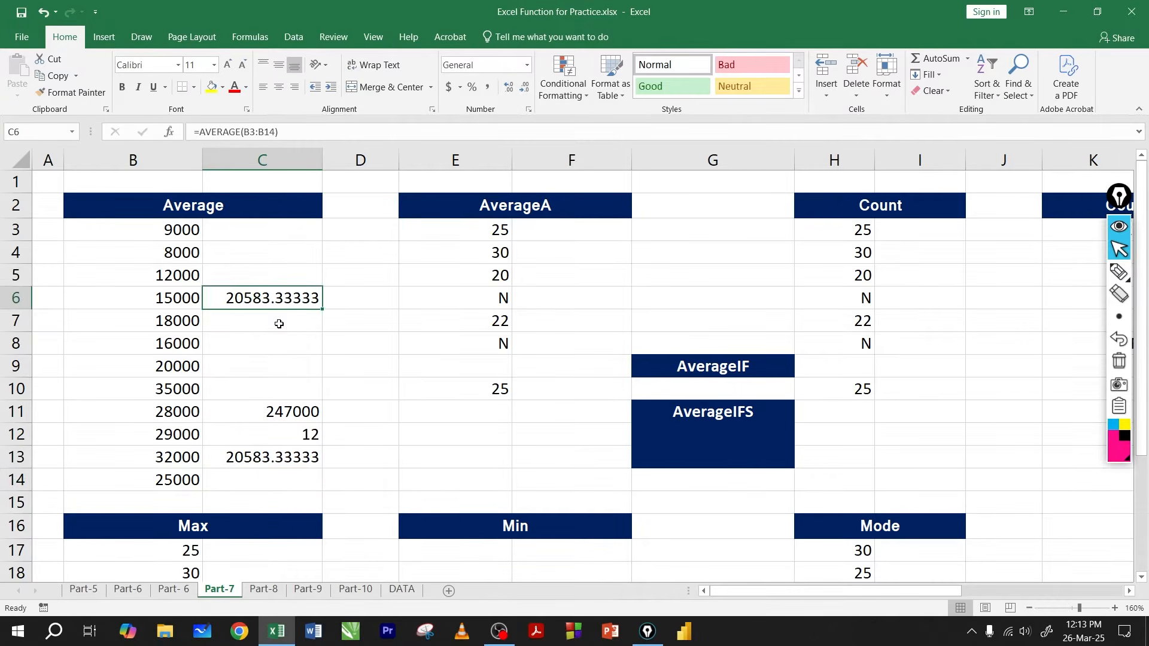
left_click(276, 462)
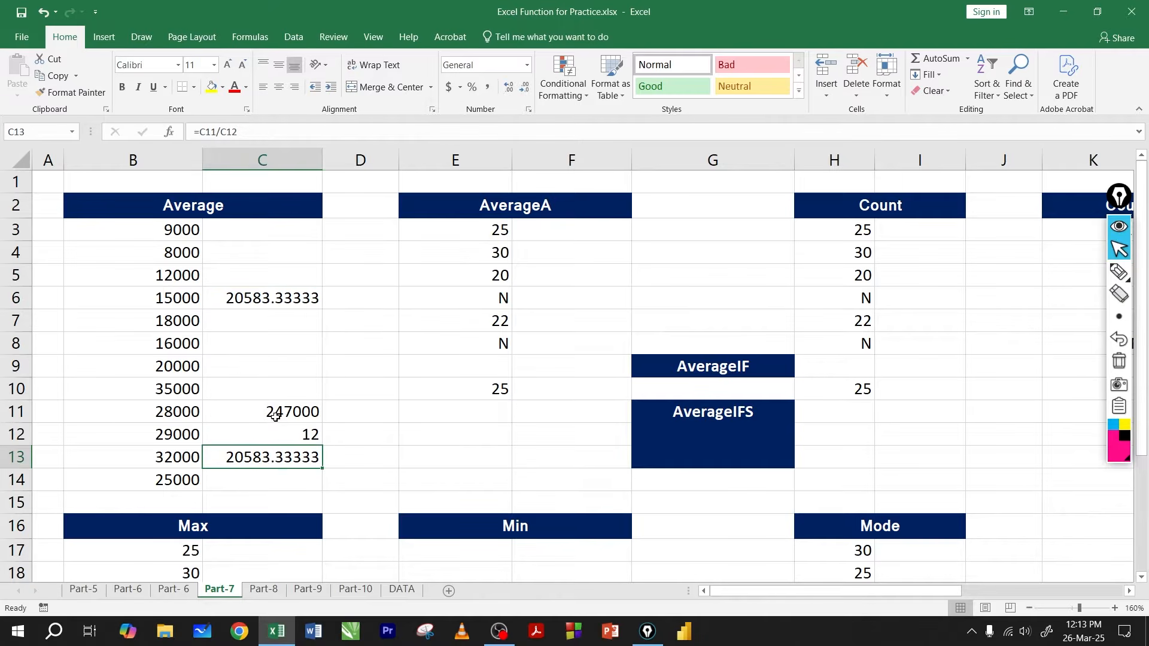
left_click_drag(275, 416, 282, 461)
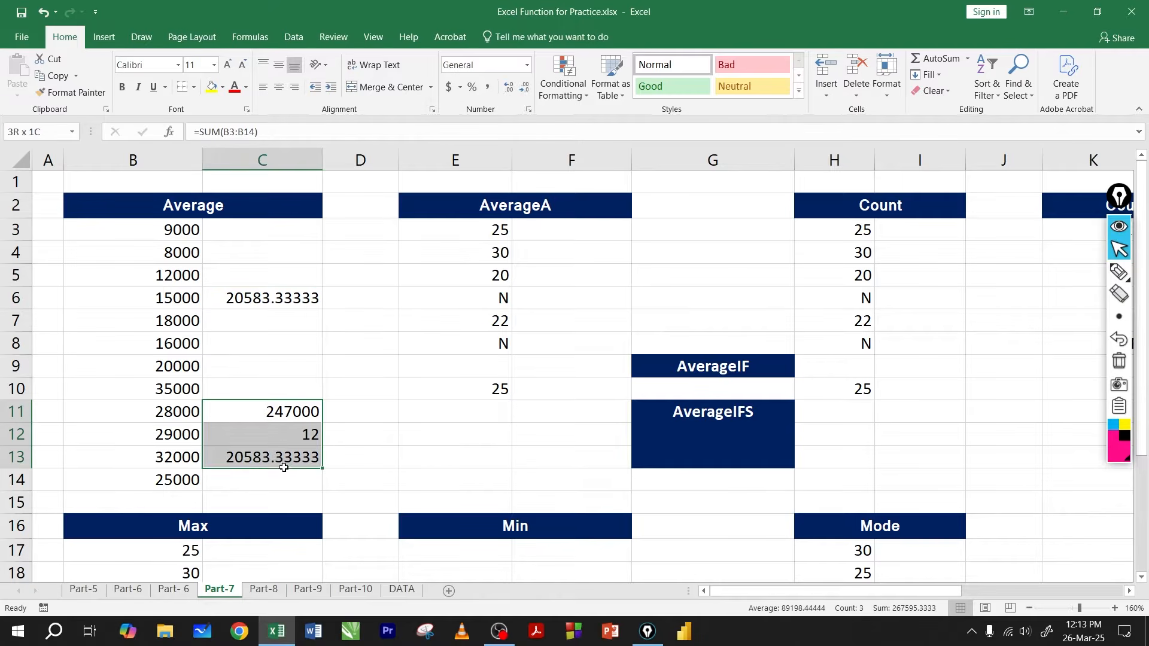
left_click(259, 303)
key("F2")
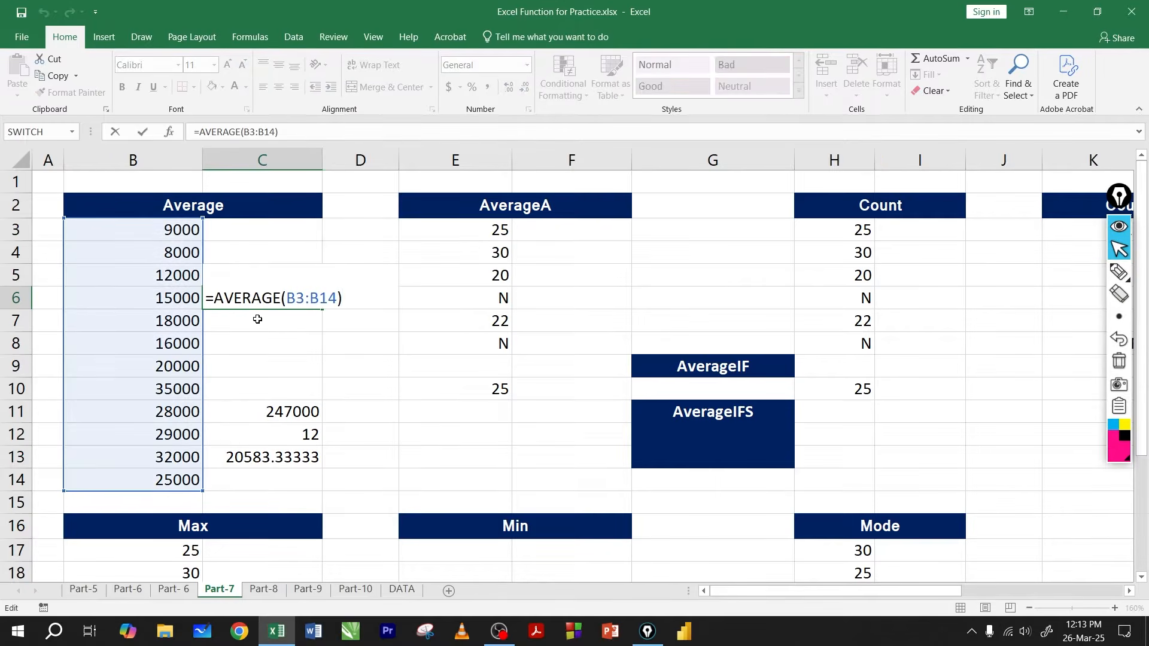
key("Return")
- Clear the helper calculations from cells C8:C13
left_click_drag(269, 345, 281, 458)
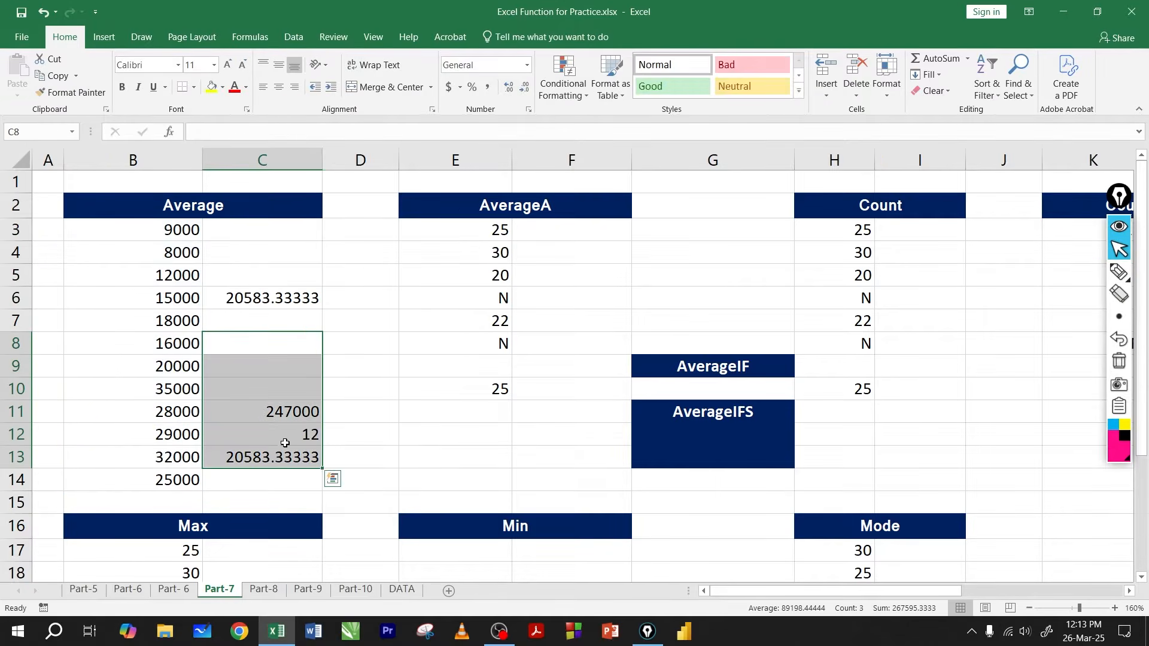
key("Delete")
left_click(279, 341)
- Examine the AVERAGE formula in C6 and the decimals of its result
left_click(263, 297)
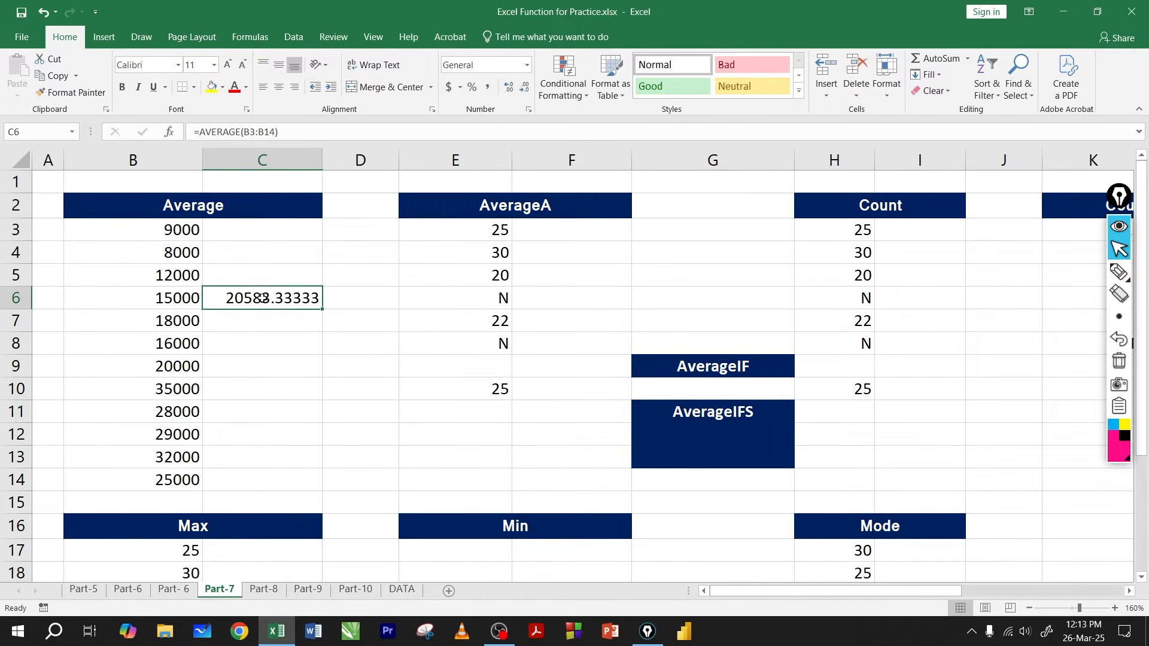
key("F2")
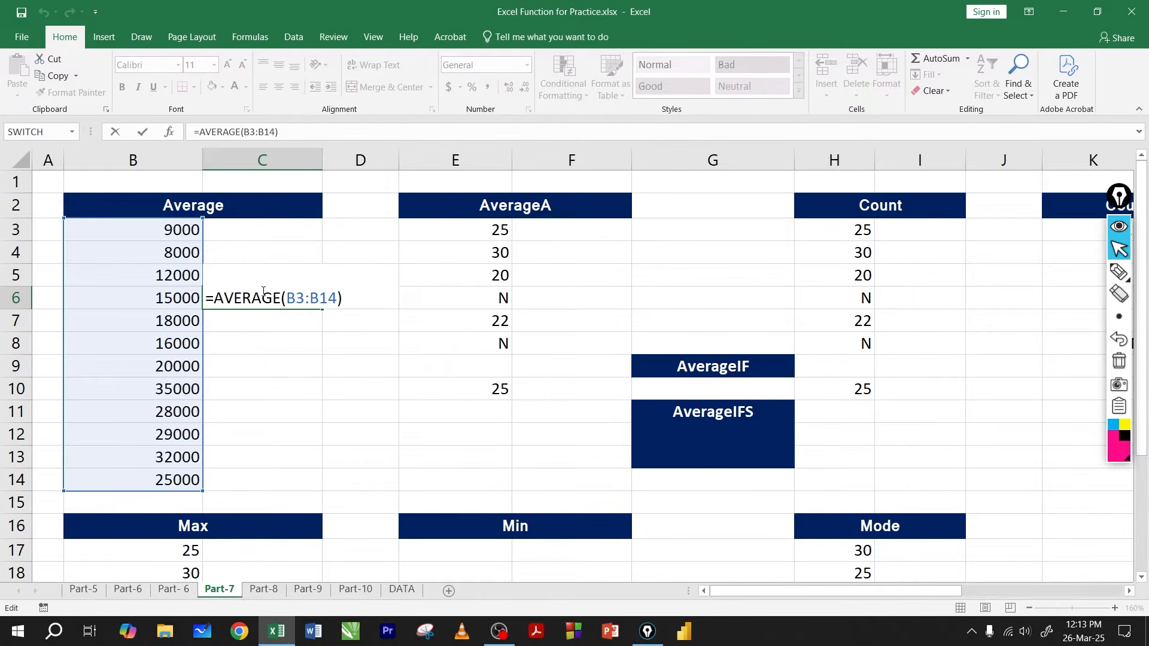
key("Return")
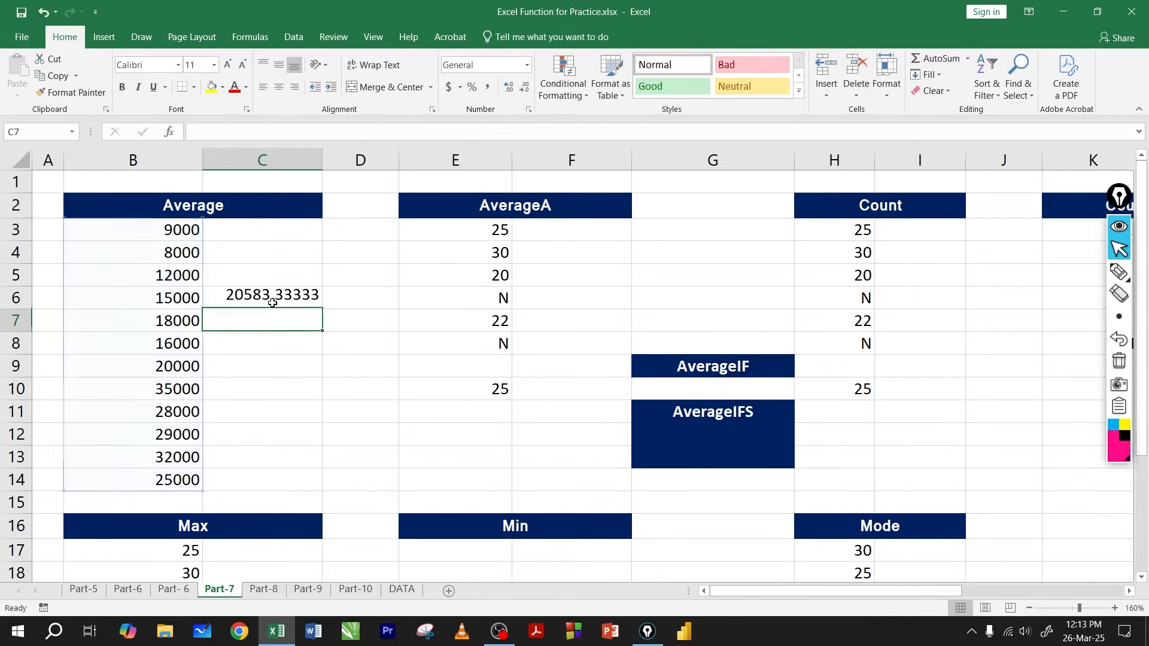
left_click(275, 302)
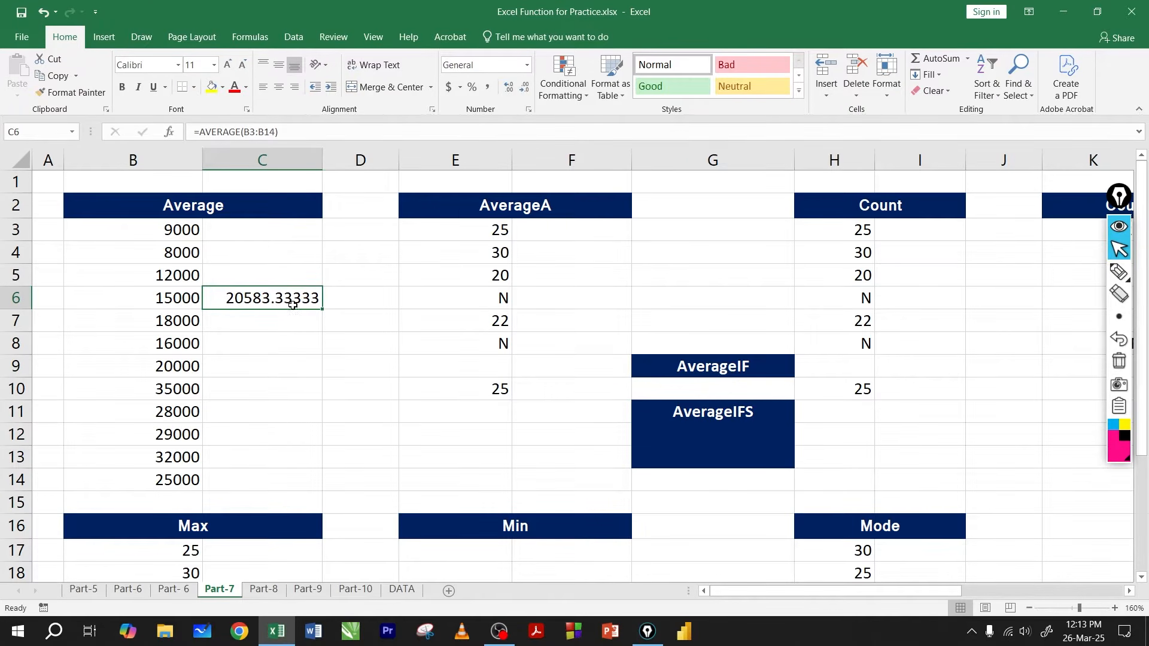
left_click(293, 314)
left_click(286, 302)
left_click(285, 316)
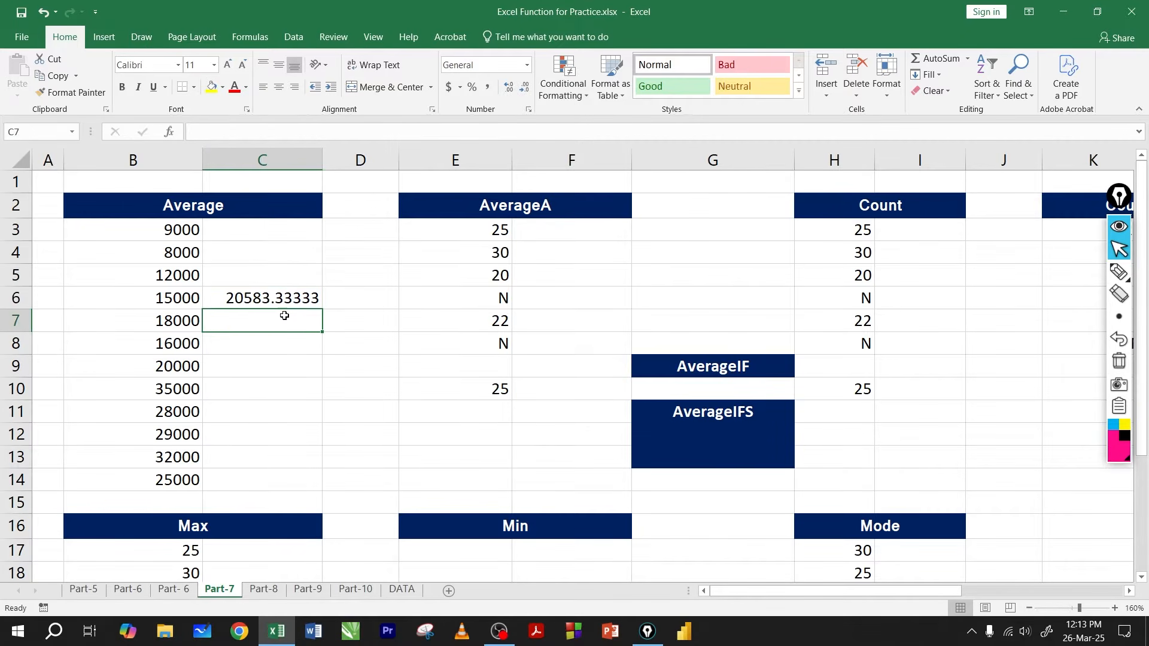
left_click(278, 302)
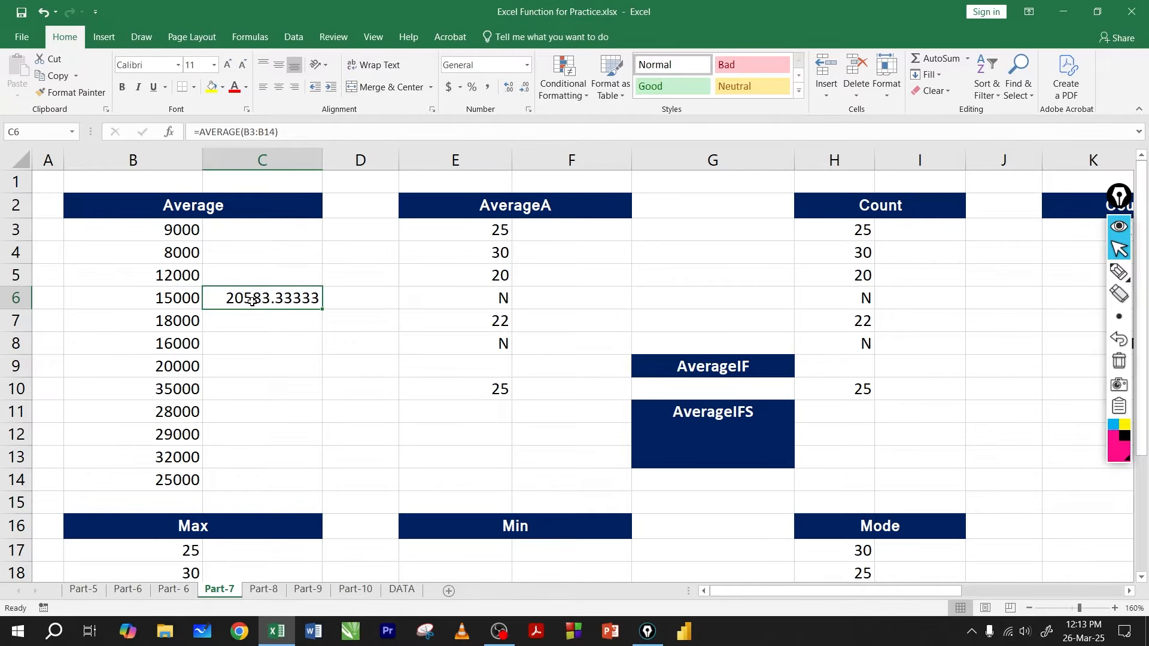
left_click(257, 316)
left_click(258, 303)
- Look through the Part-5, Part-6 and Part- 6 sheets, including the ROUND section, and return to Part-7
left_click(97, 588)
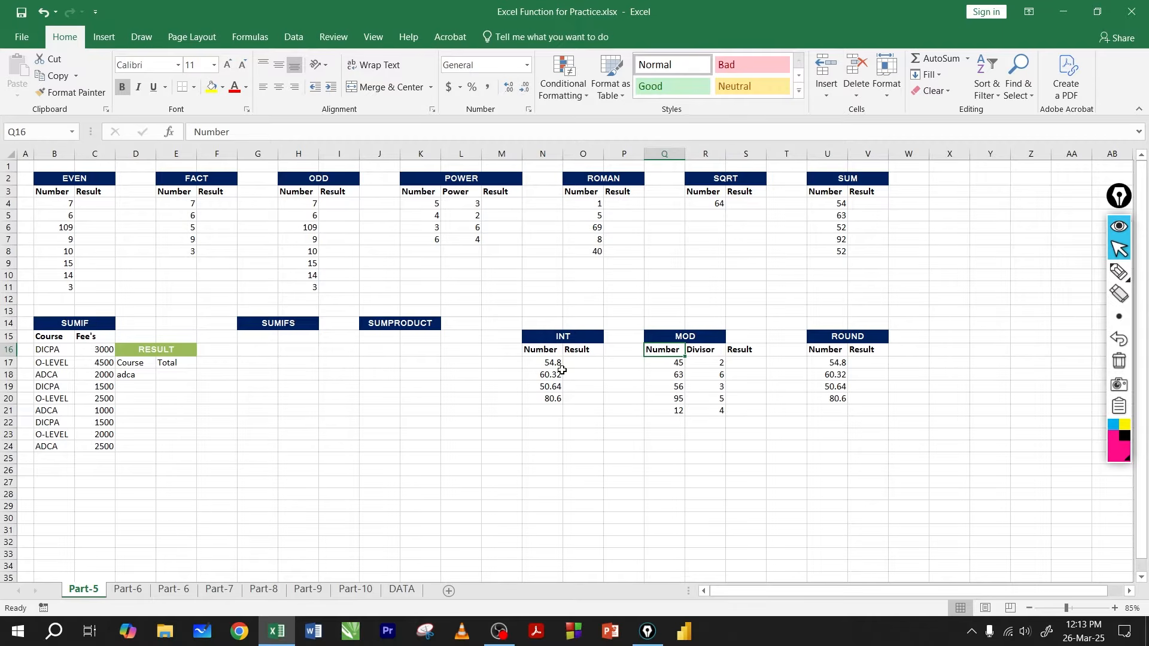
left_click(837, 338)
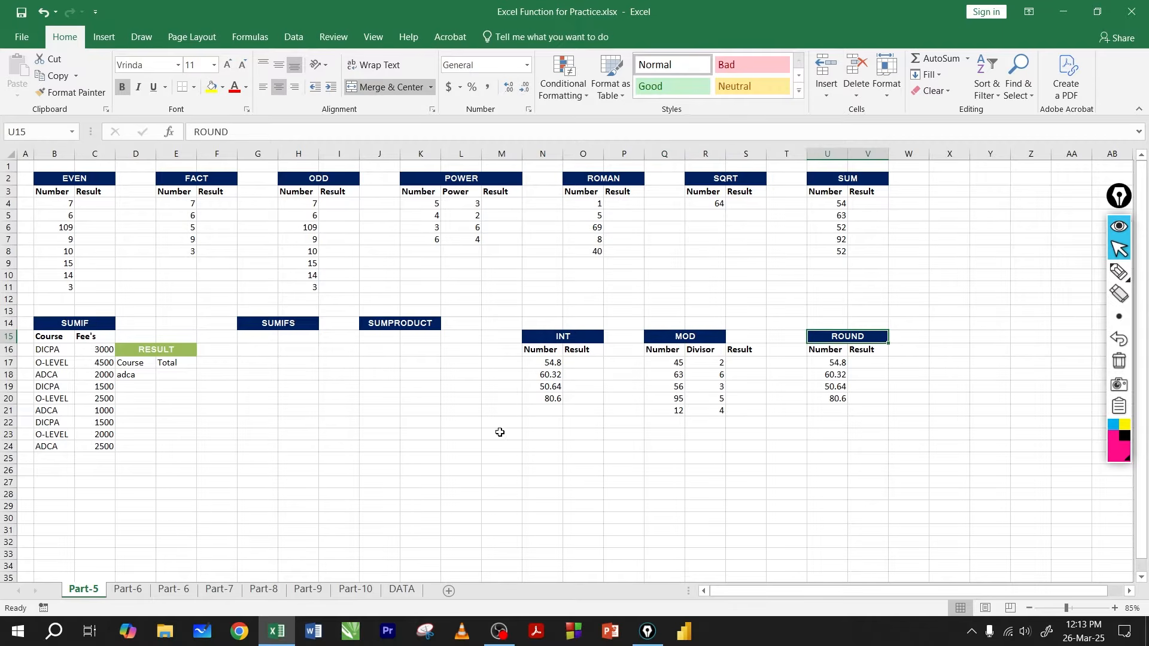
left_click(461, 424)
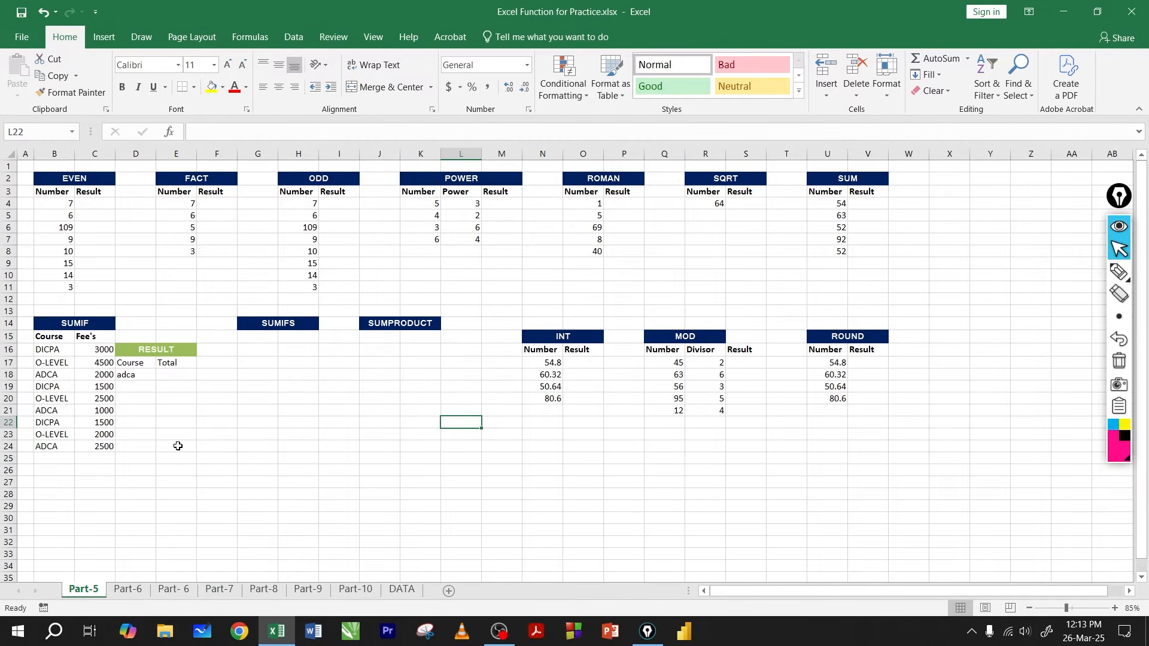
left_click(128, 590)
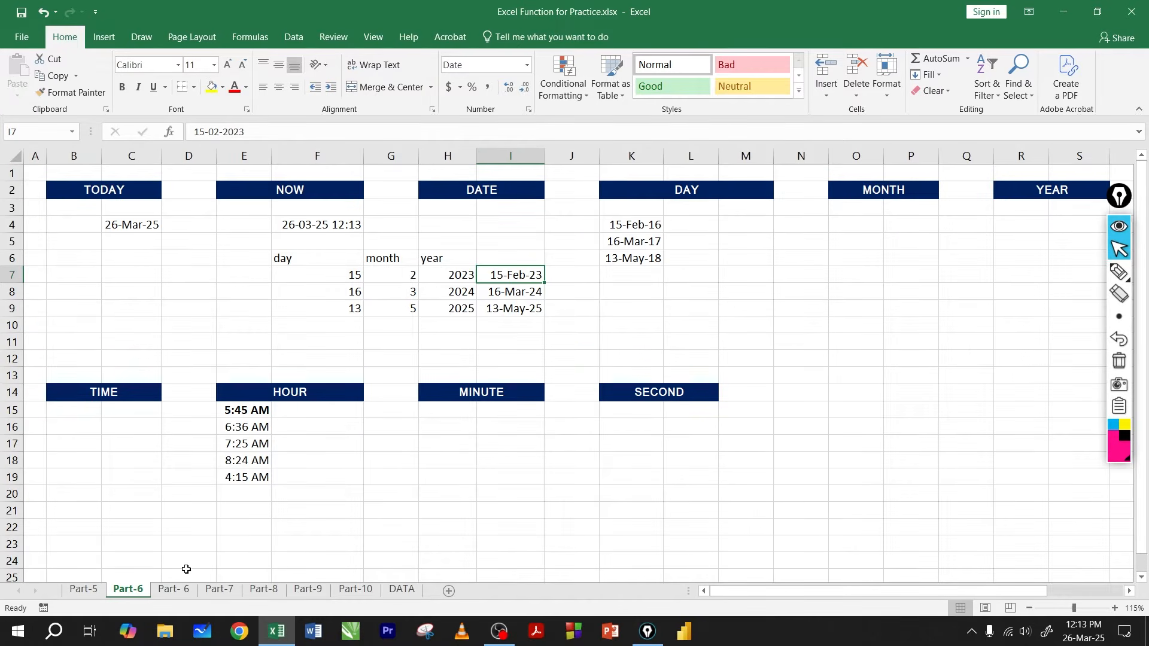
left_click(175, 590)
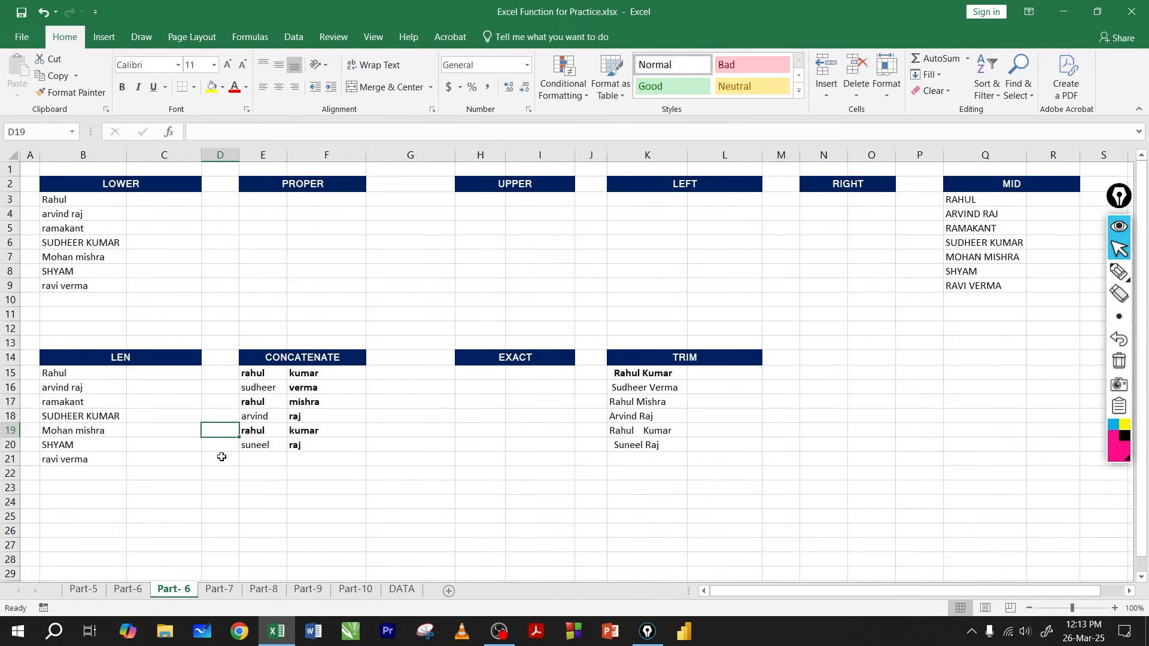
left_click(226, 590)
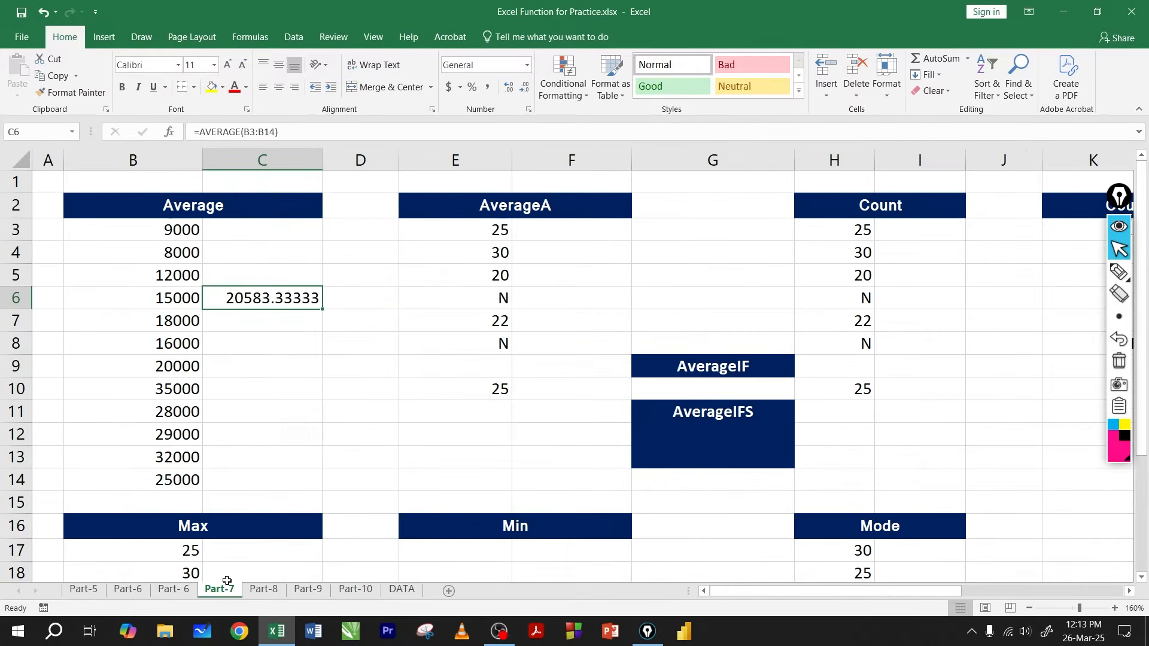
- Wrap the AVERAGE formula in C6 in a ROUND function so it reads =ROUND(AVERAGE(B3:B14))
left_click(263, 340)
left_click(259, 301)
key("F2")
left_click_drag(221, 298, 345, 297)
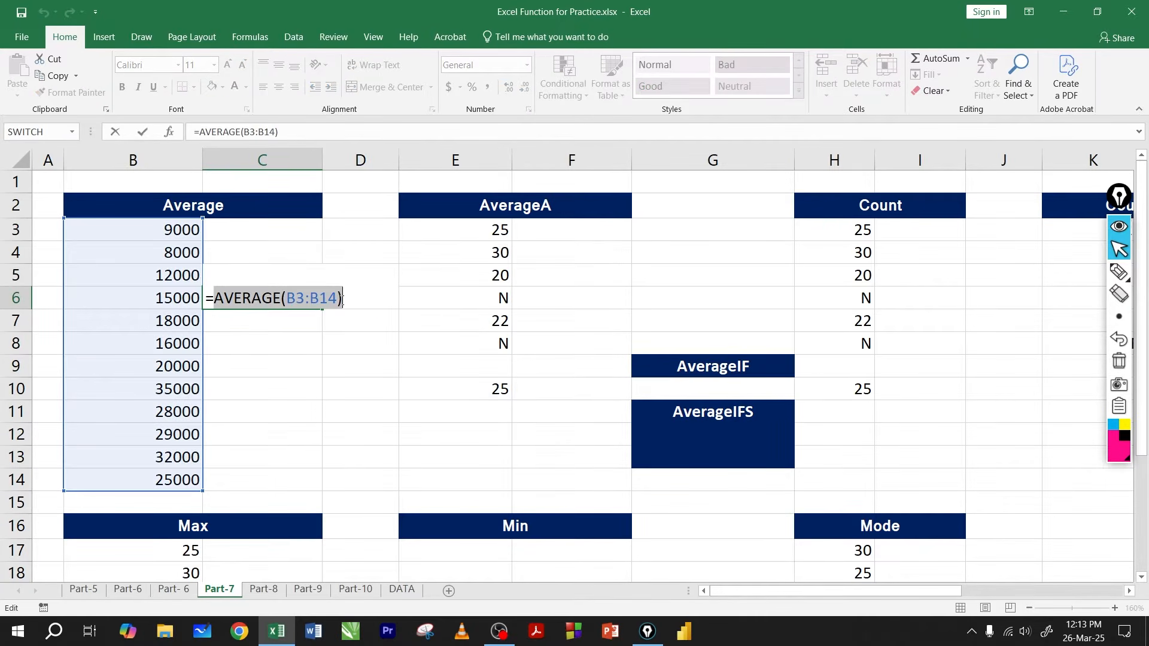
left_click(214, 298)
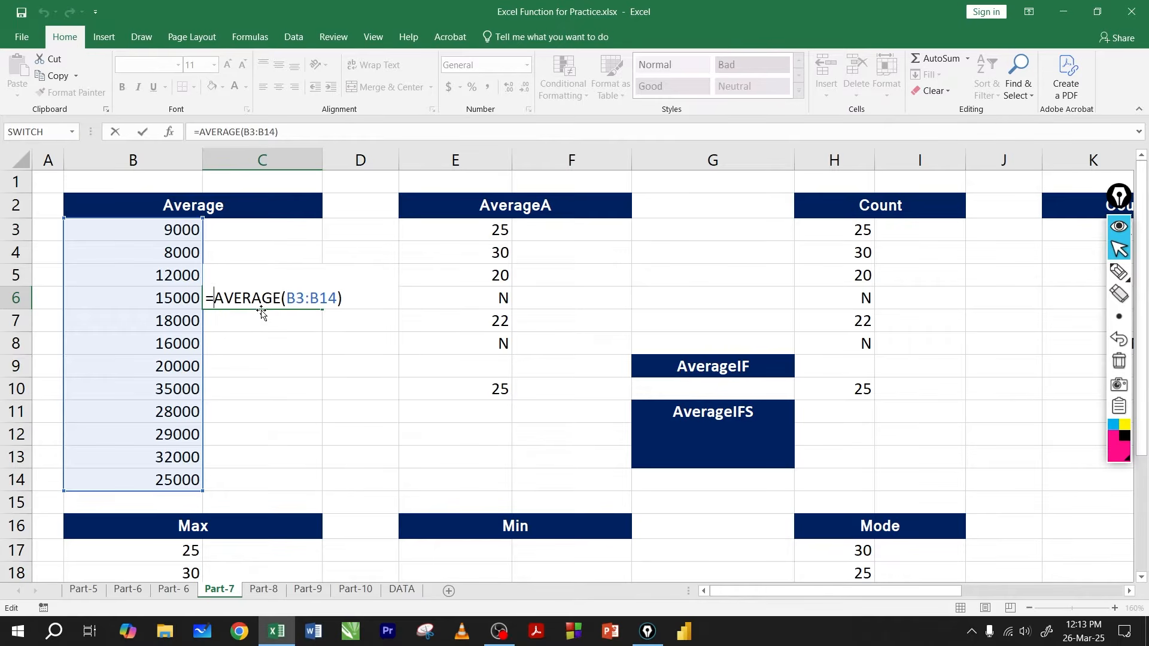
type("ou")
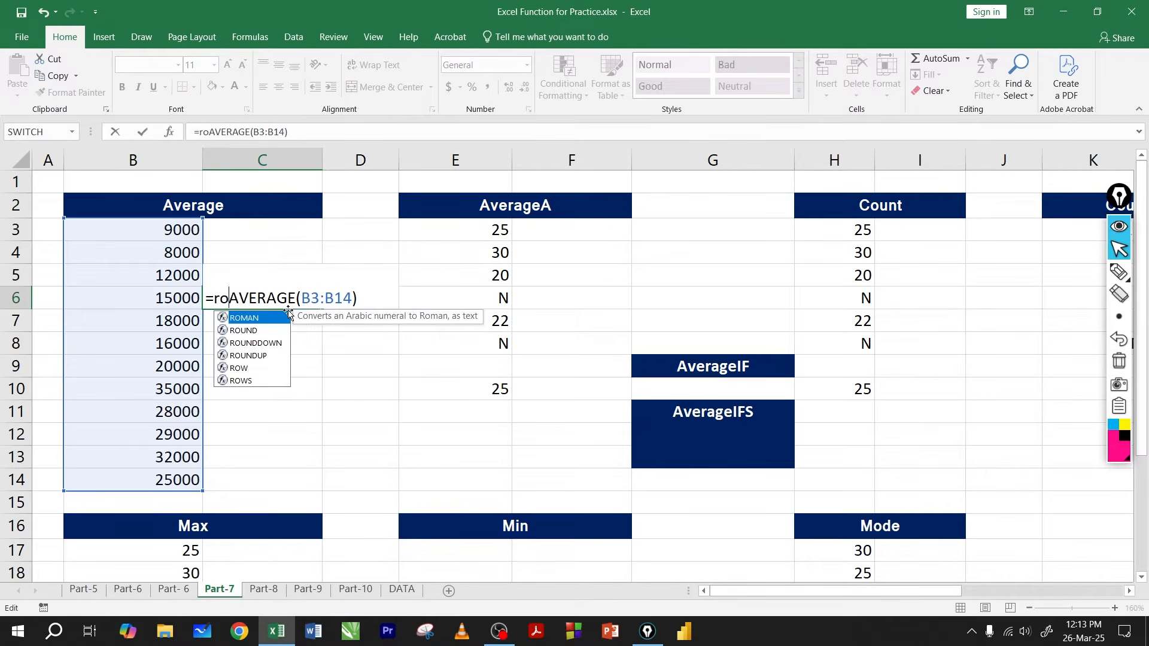
key("Tab")
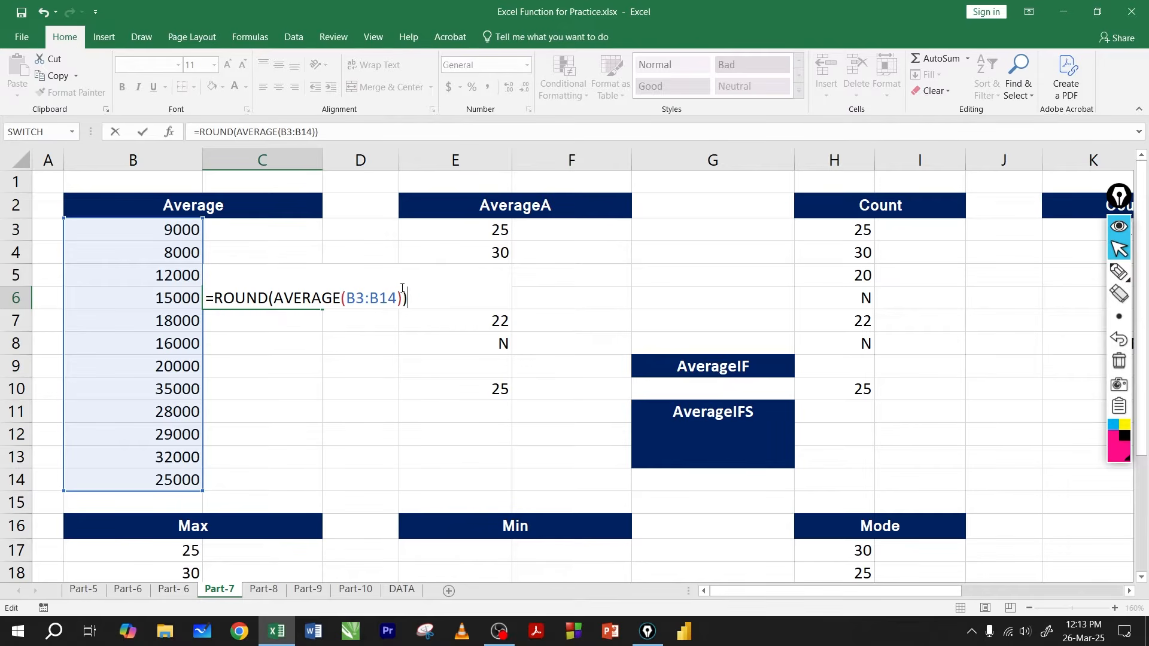
- Examine the nested formula in C6, comparing the outer ROUND and its arguments with the inner AVERAGE(B3:B14)
left_click(378, 298)
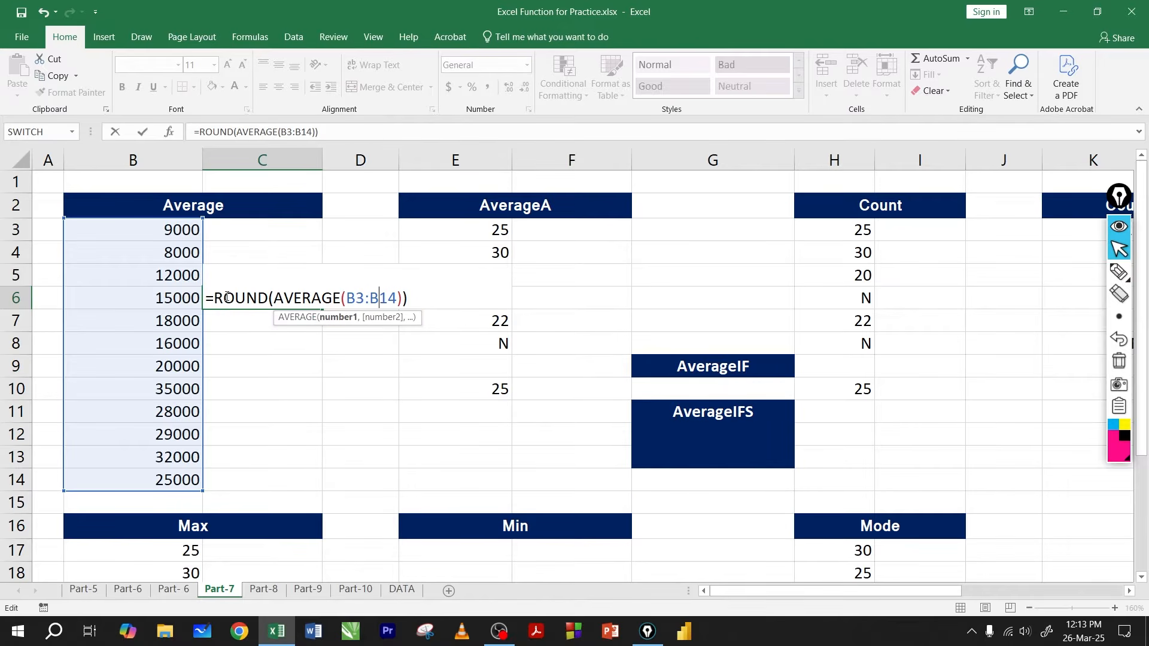
left_click_drag(228, 297, 307, 297)
left_click(313, 297)
left_click_drag(234, 298, 333, 296)
left_click(338, 297)
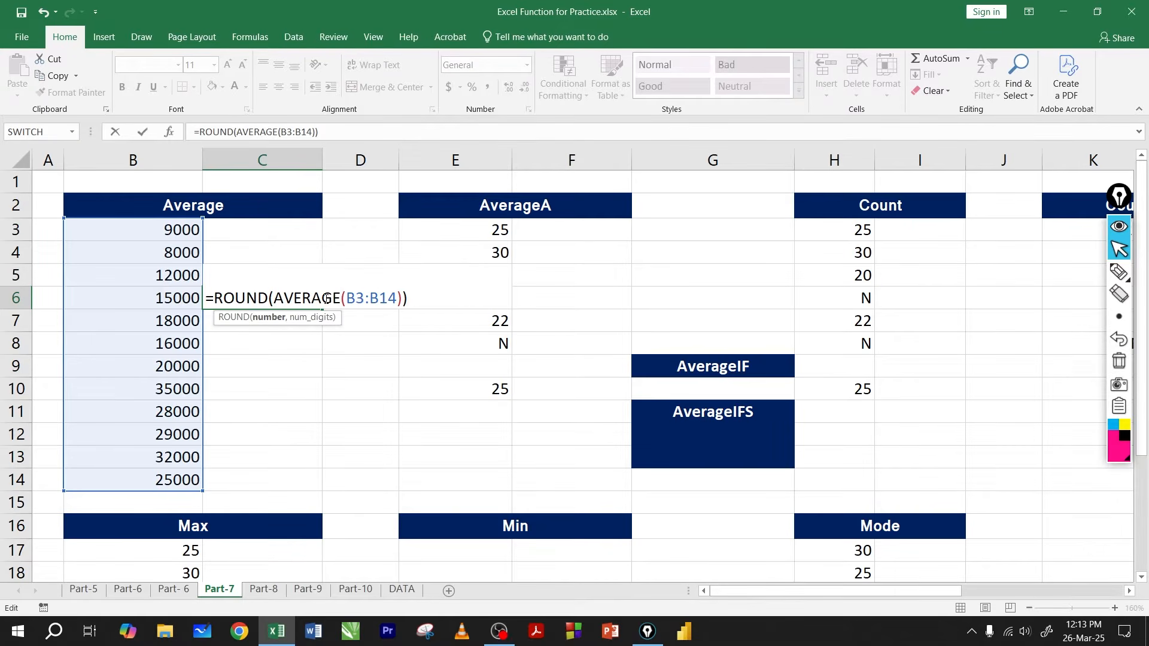
left_click_drag(276, 298, 403, 298)
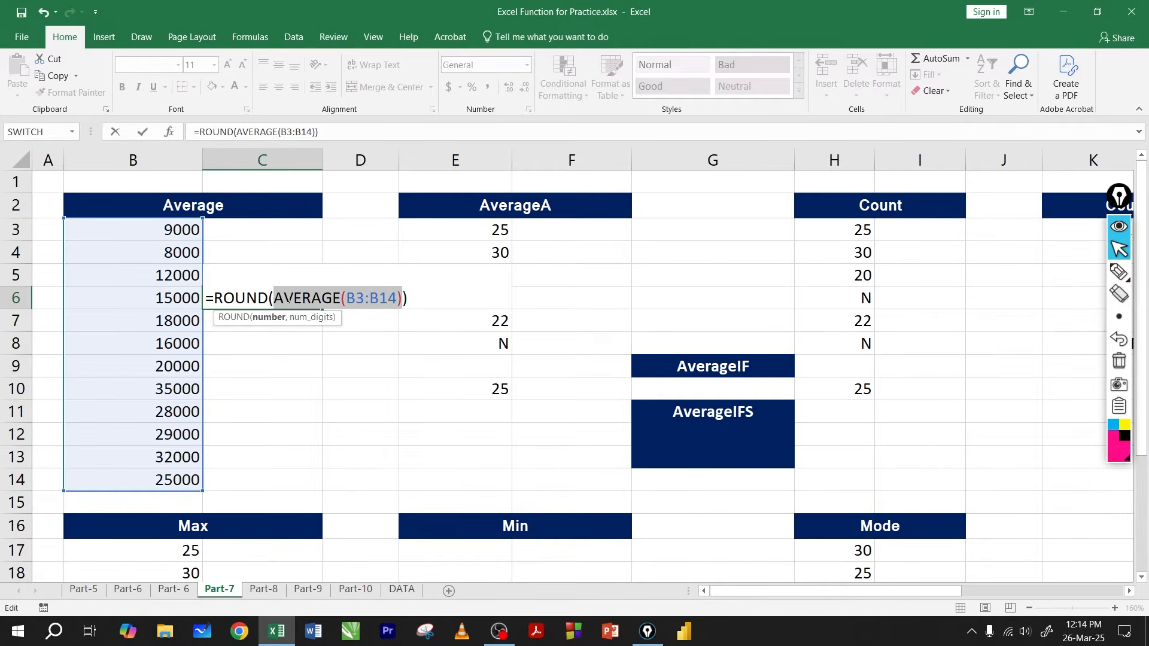
double_click(220, 298)
left_click(288, 298)
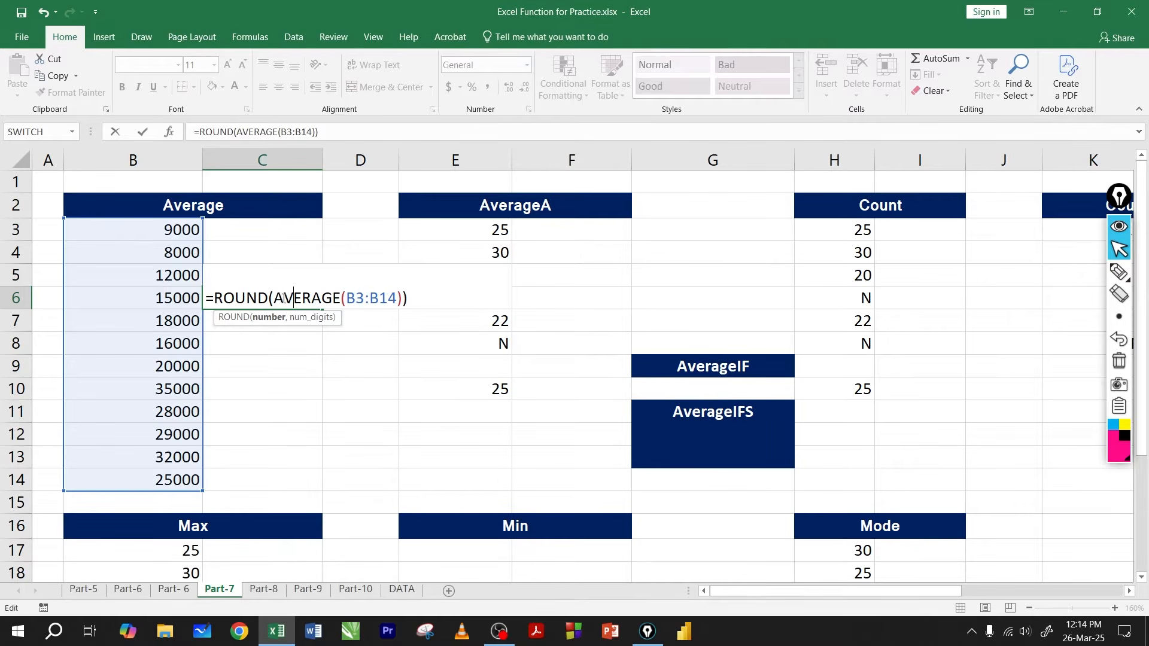
left_click_drag(221, 297, 268, 298)
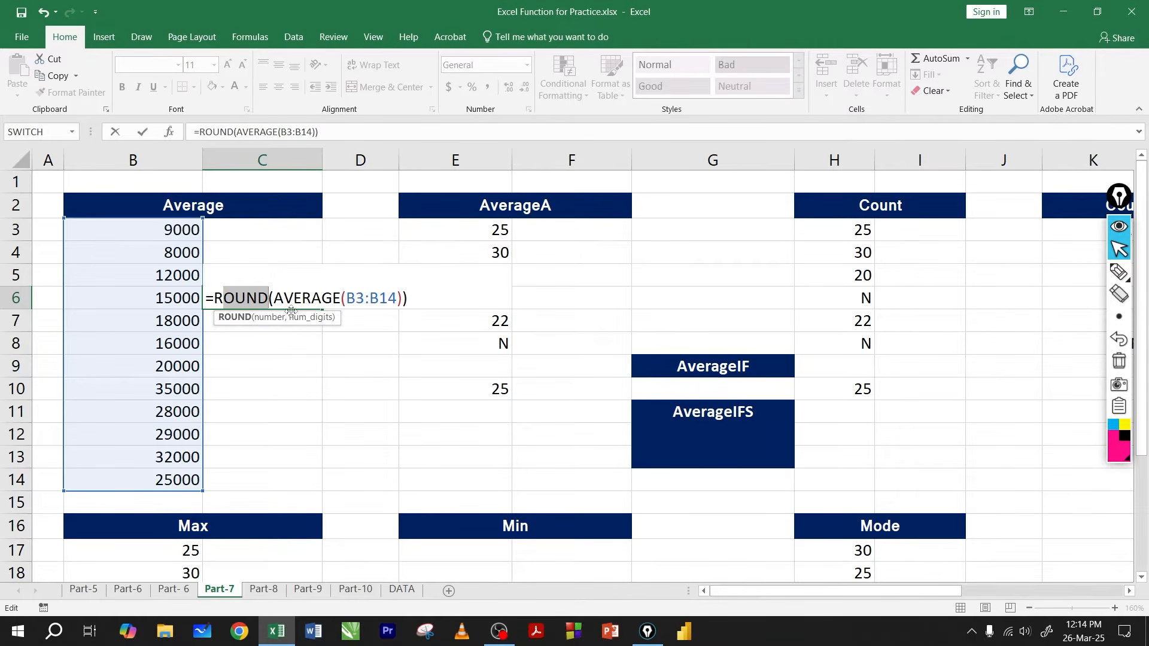
left_click(281, 298)
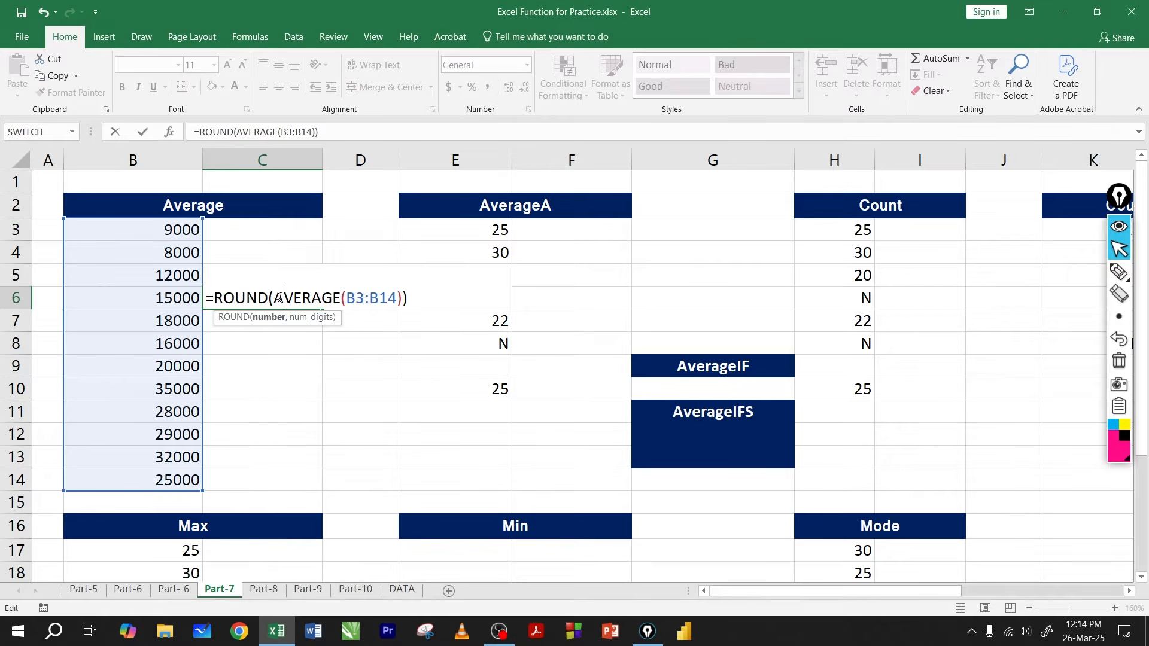
- Complete the ROUND formula in C6 with 0 decimal digits so it reads =ROUND(AVERAGE(B3:B14),0)
left_click_drag(275, 298, 404, 300)
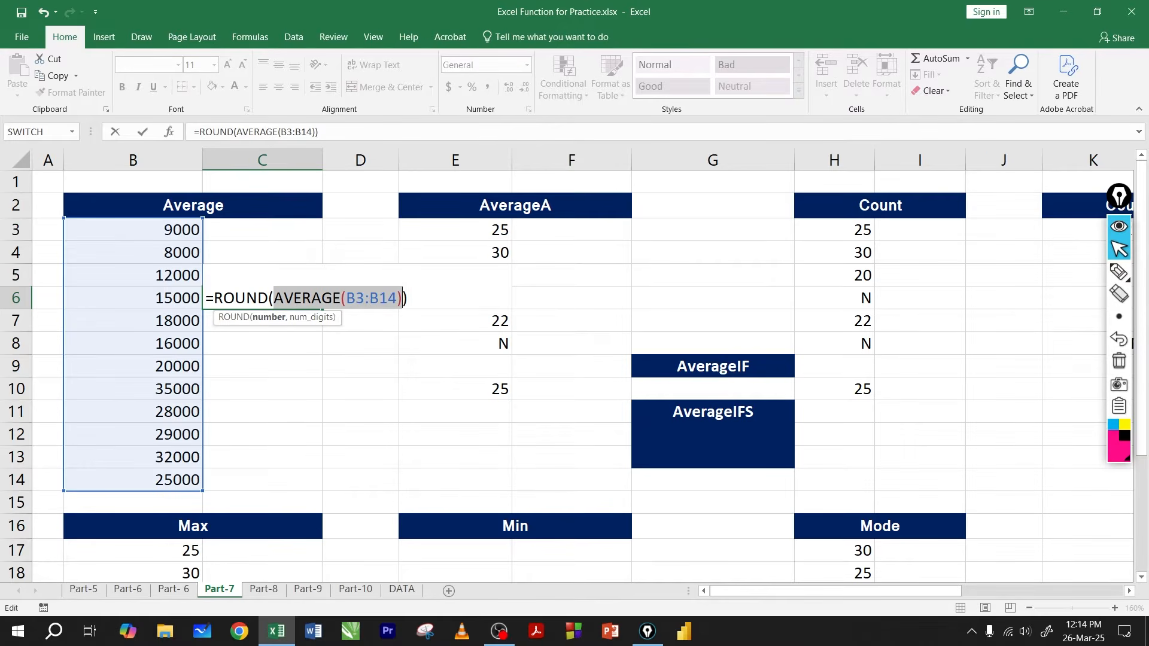
left_click(402, 298)
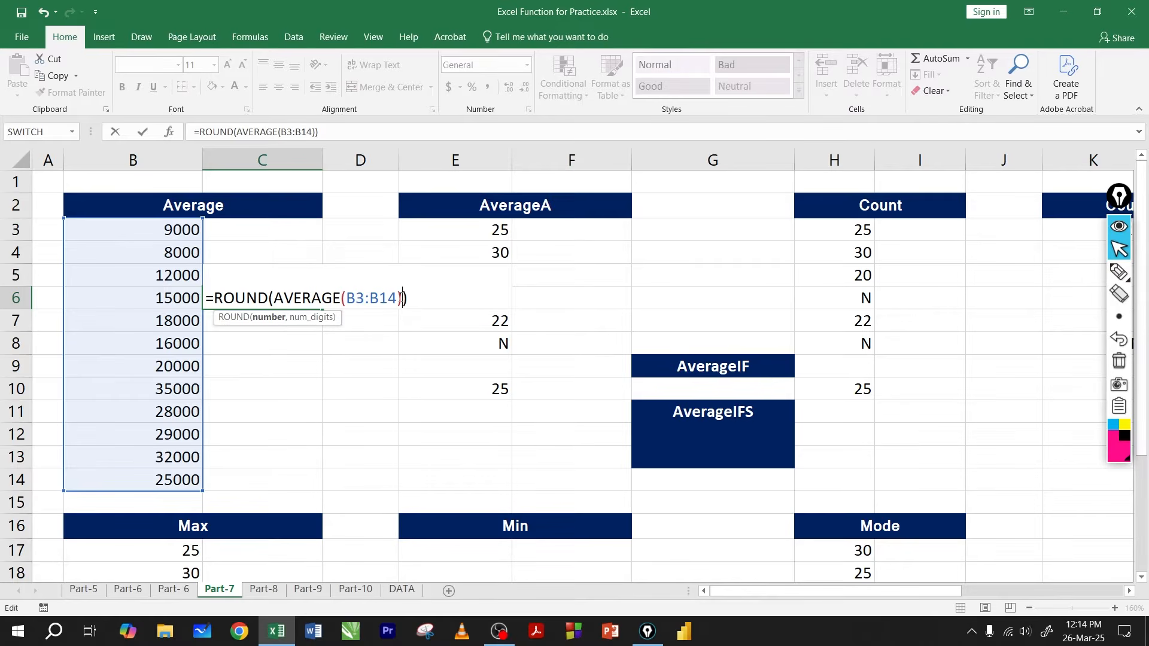
left_click_drag(399, 299, 288, 298)
left_click_drag(402, 298, 274, 298)
left_click(405, 298)
type(",0")
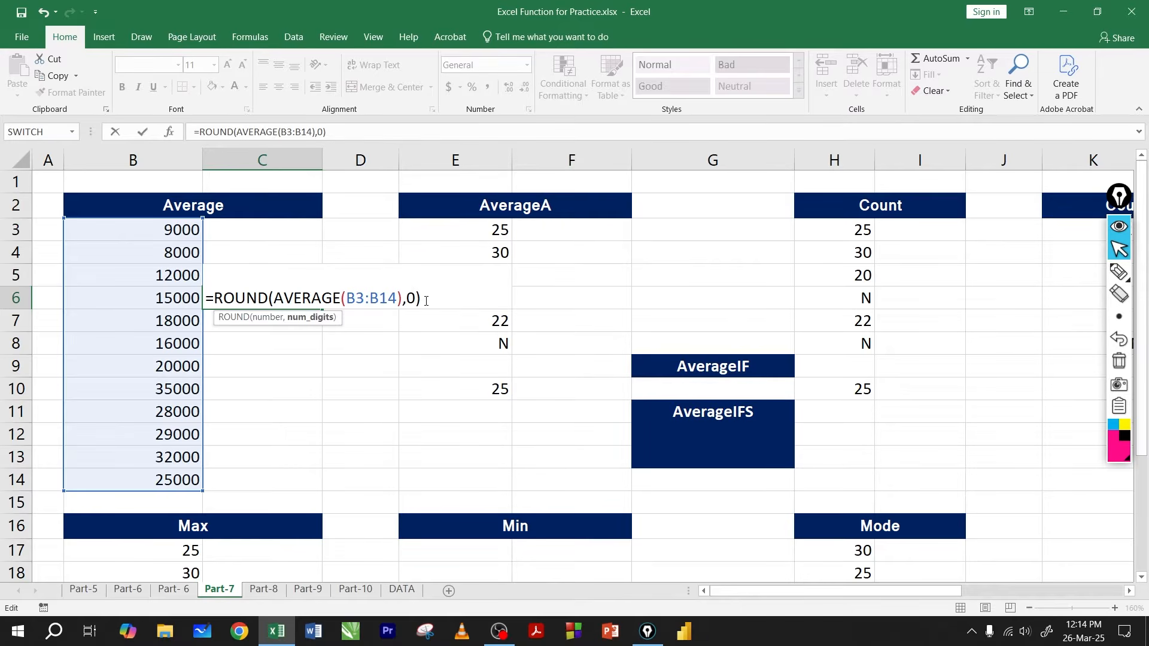
key("Return")
- Reopen the formula in C6 and compare the outer ROUND with the inner AVERAGE using their argument hints
left_click(313, 303)
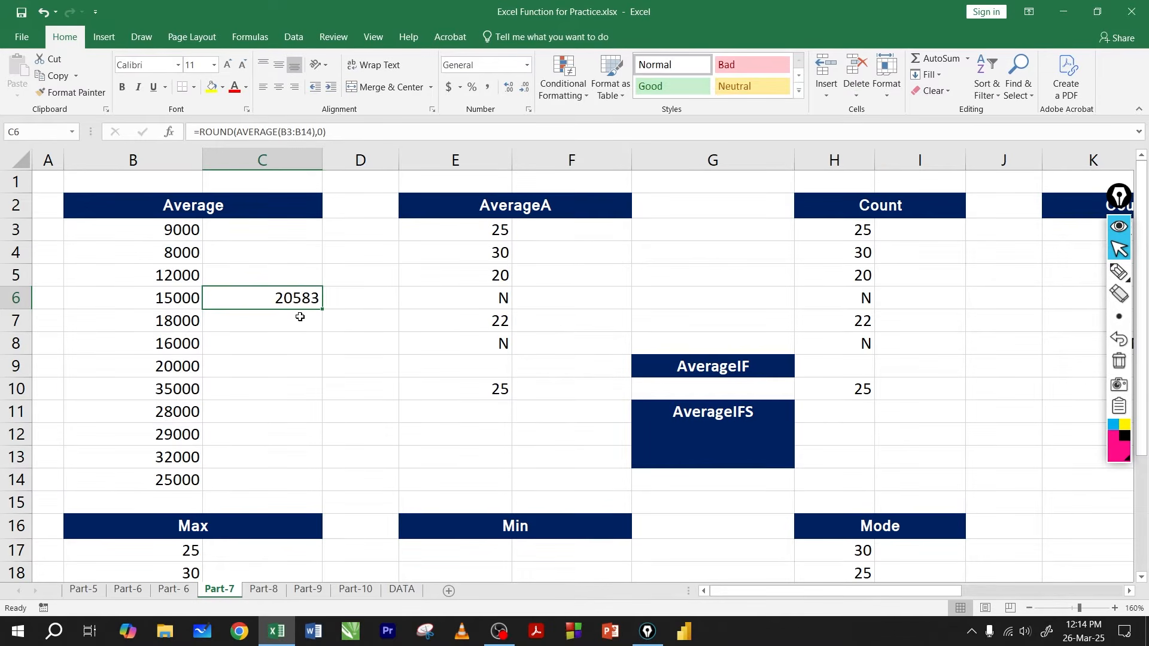
key("F2")
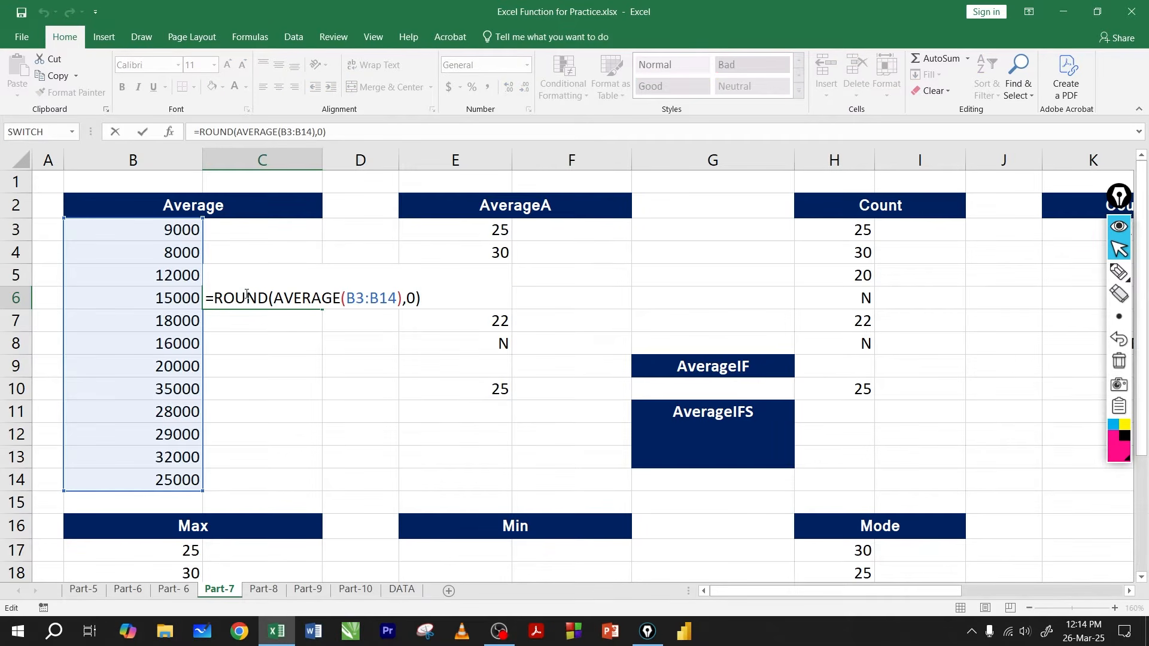
left_click_drag(218, 298, 269, 298)
left_click(295, 298)
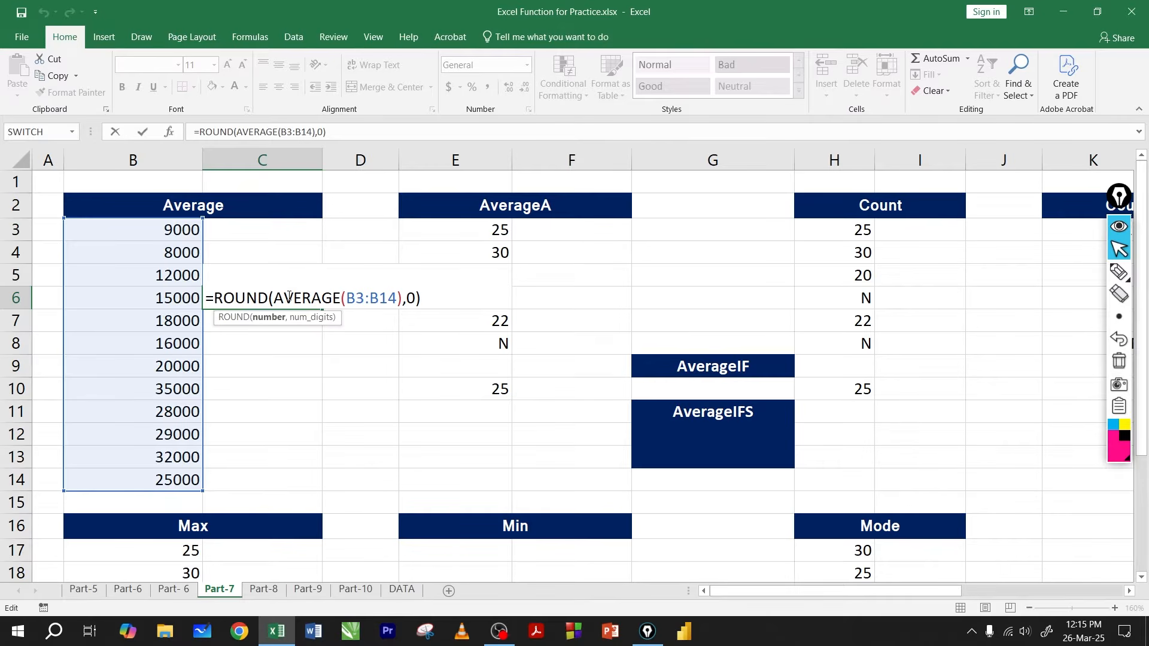
left_click(249, 298)
left_click(296, 297)
left_click(358, 298)
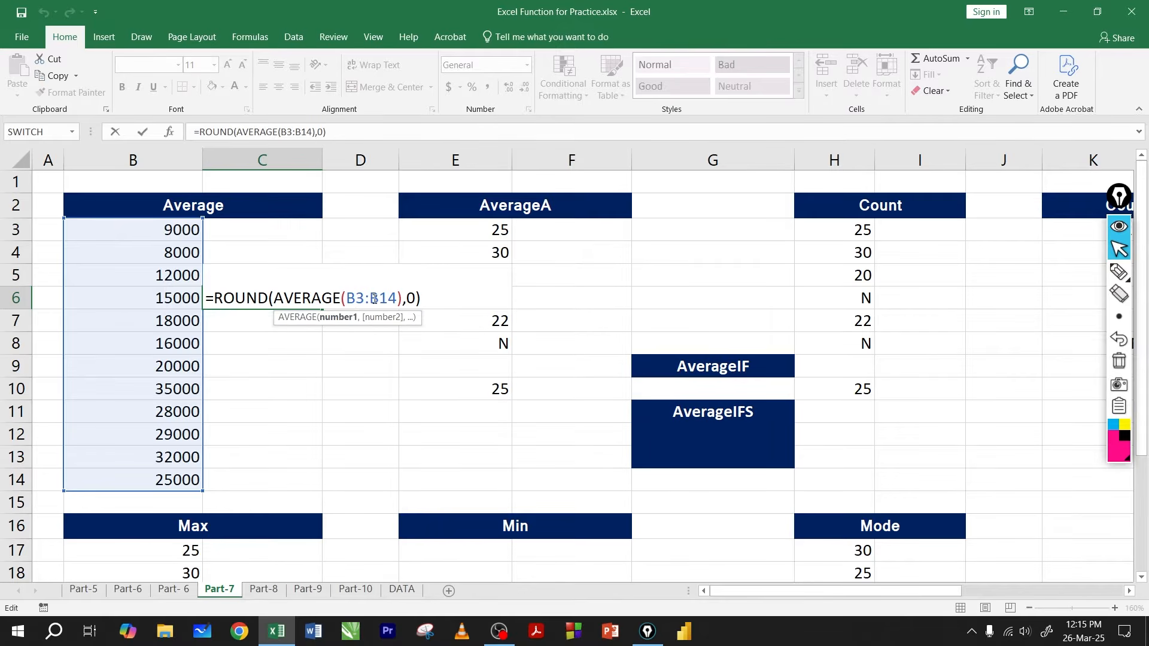
left_click(347, 298)
left_click(272, 298)
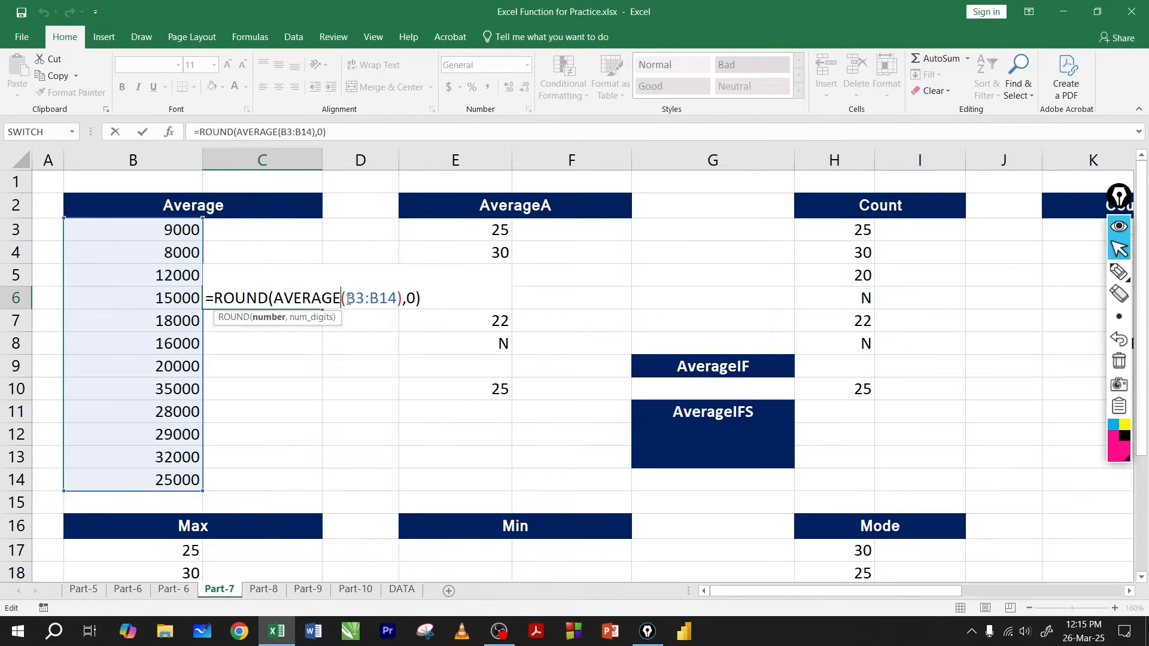
left_click_drag(347, 299, 339, 299)
left_click(293, 298)
left_click_drag(342, 298, 338, 298)
left_click(354, 298)
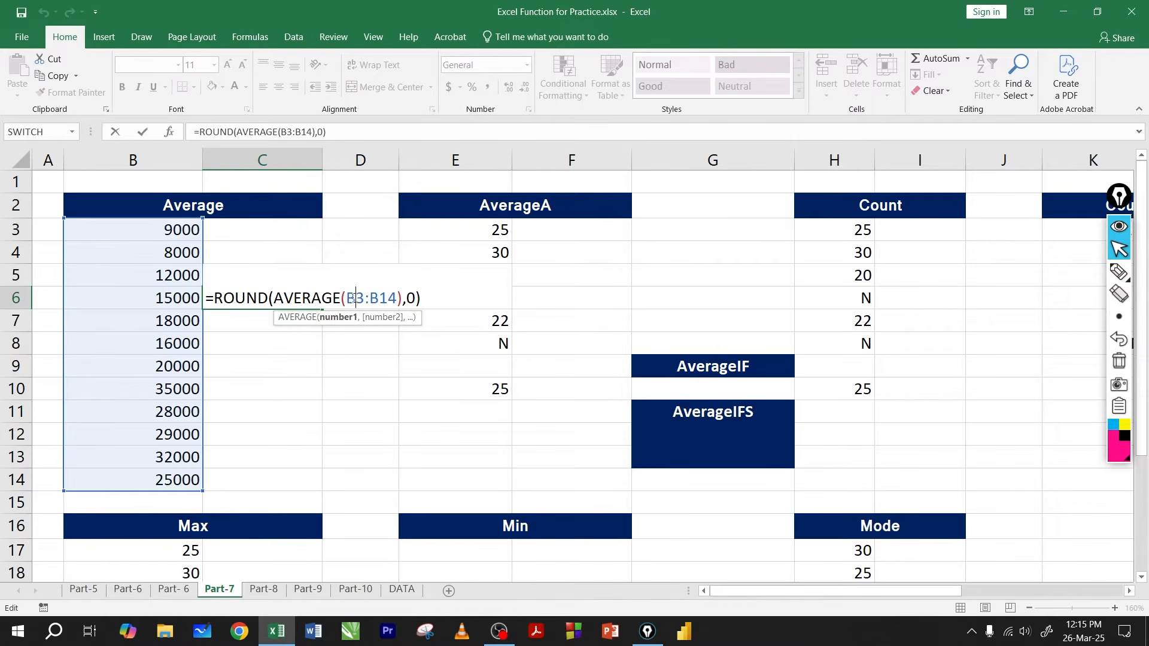
- Examine AVERAGE(B3:B14) as ROUND's number argument, 0 as its num_digits and B3:B14 as the averaged range
left_click_drag(382, 301, 274, 298)
left_click(379, 298)
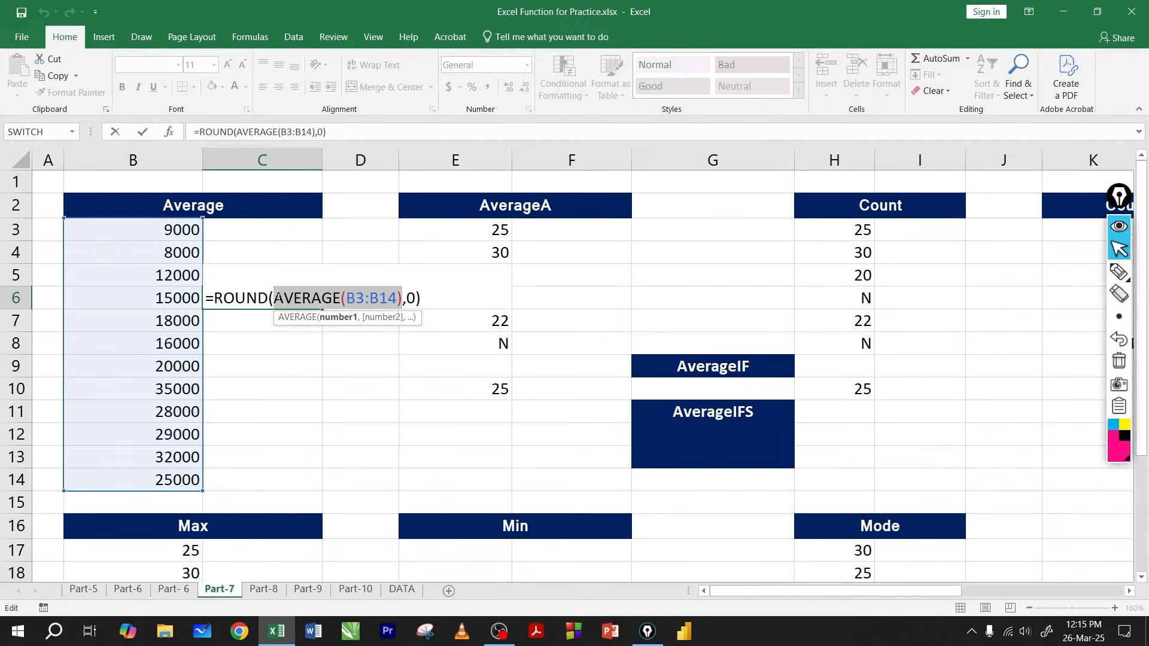
left_click(323, 298)
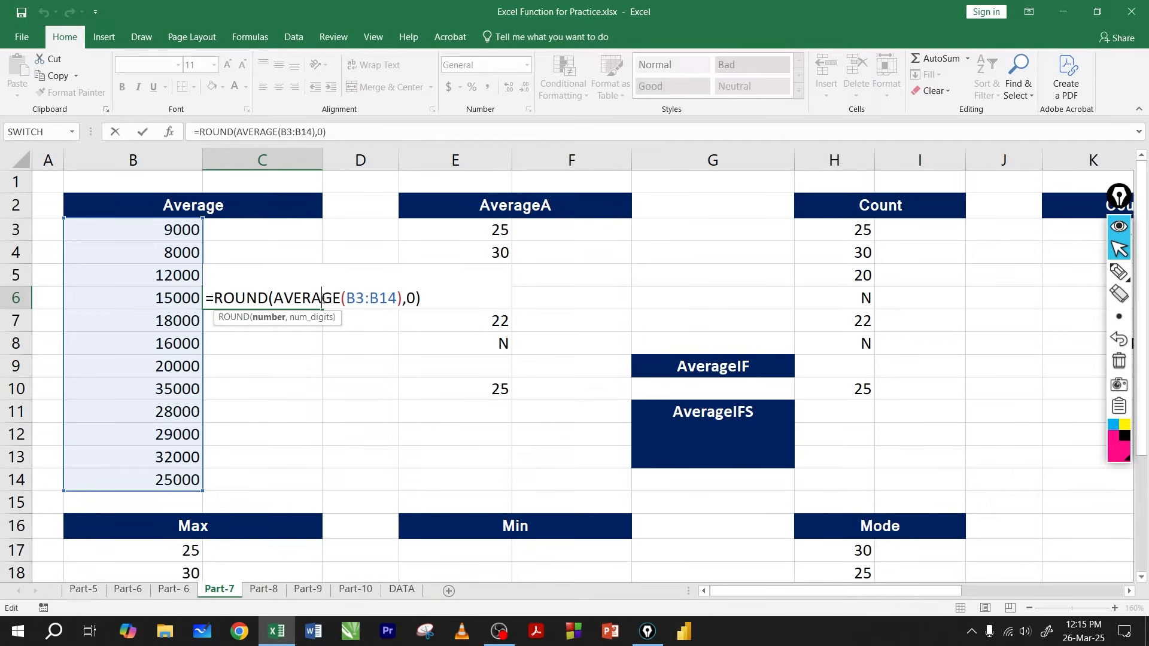
left_click_drag(274, 299, 403, 303)
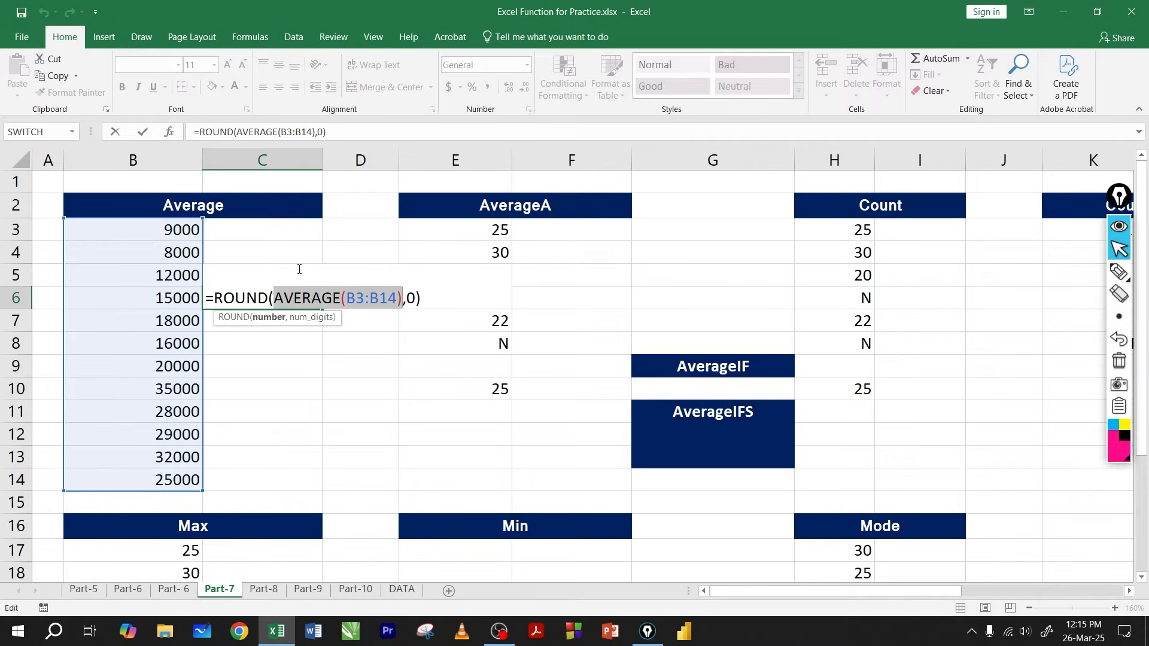
double_click(411, 298)
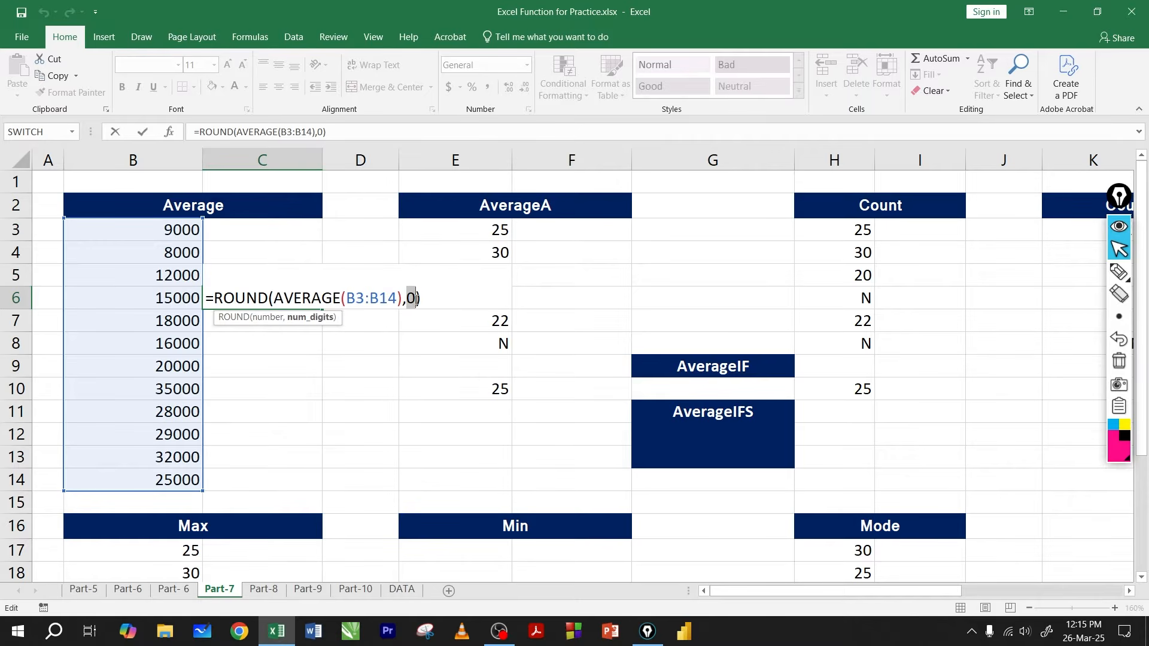
left_click(323, 297)
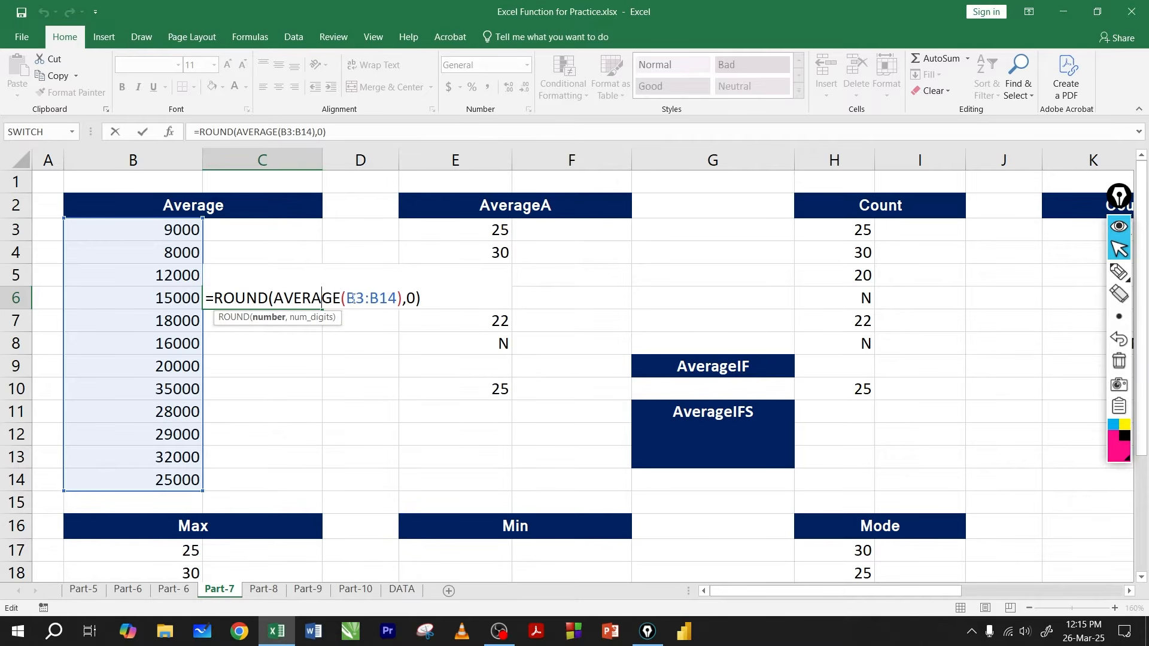
left_click_drag(346, 298, 398, 298)
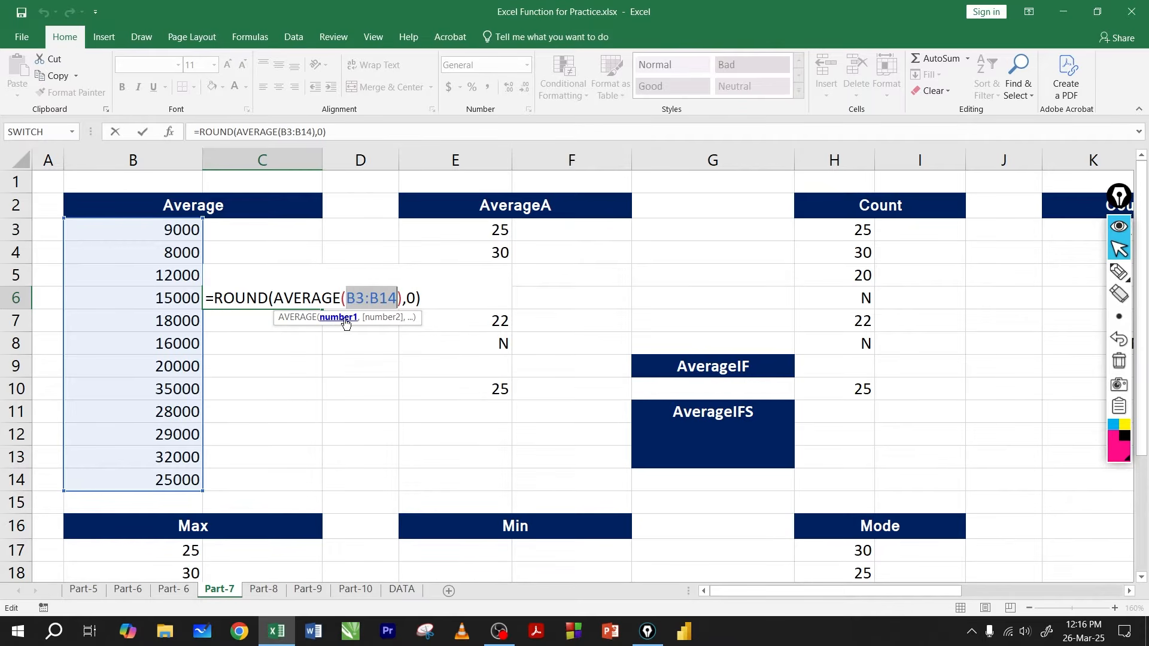
key("Return")
left_click(299, 305)
key("Down")
key("Down")
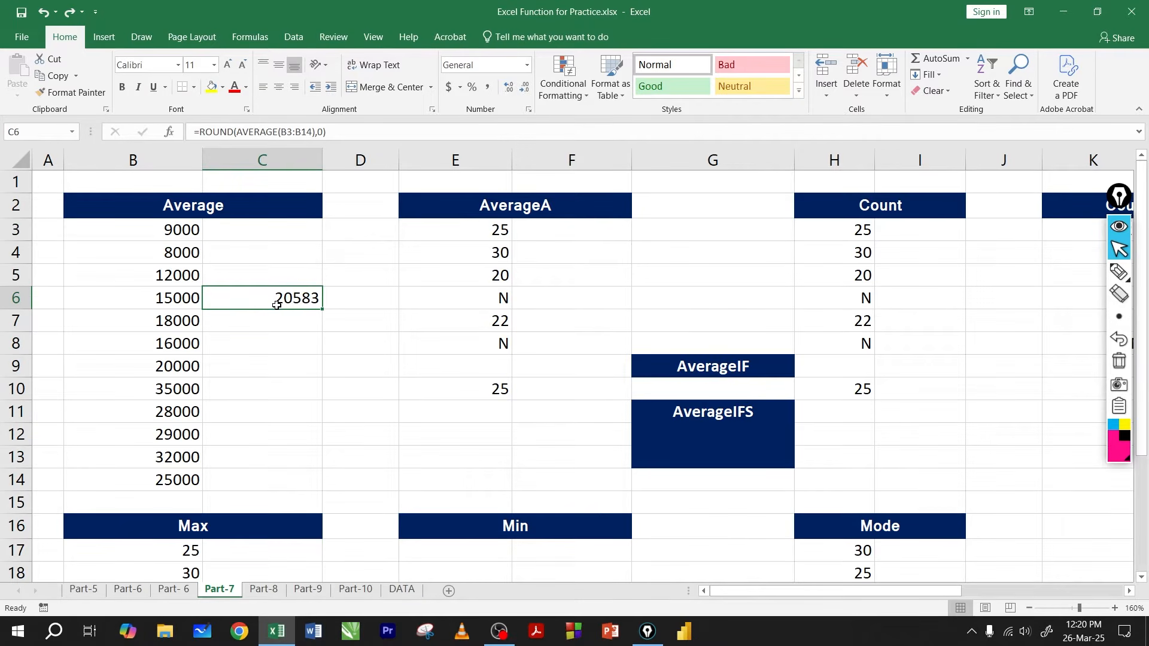
- Compare the AverageA and Average sections, and review the data in B3:B14 with its rounded average in C6
left_click(516, 210)
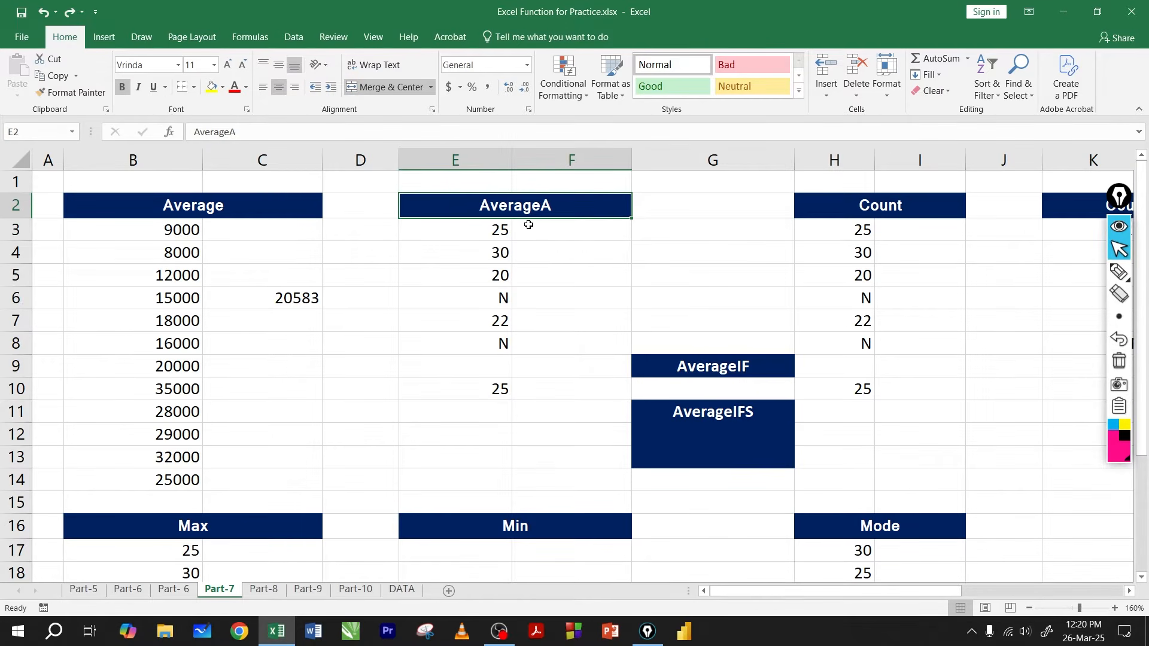
left_click(274, 318)
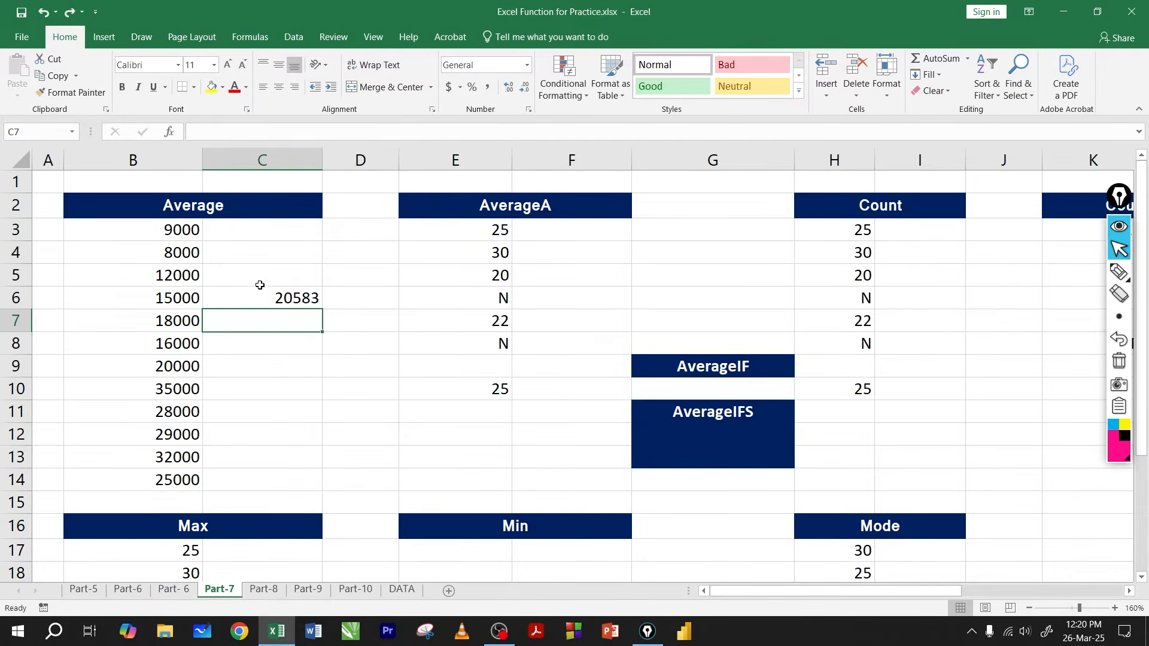
left_click(196, 208)
left_click(239, 293)
left_click_drag(167, 227, 174, 479)
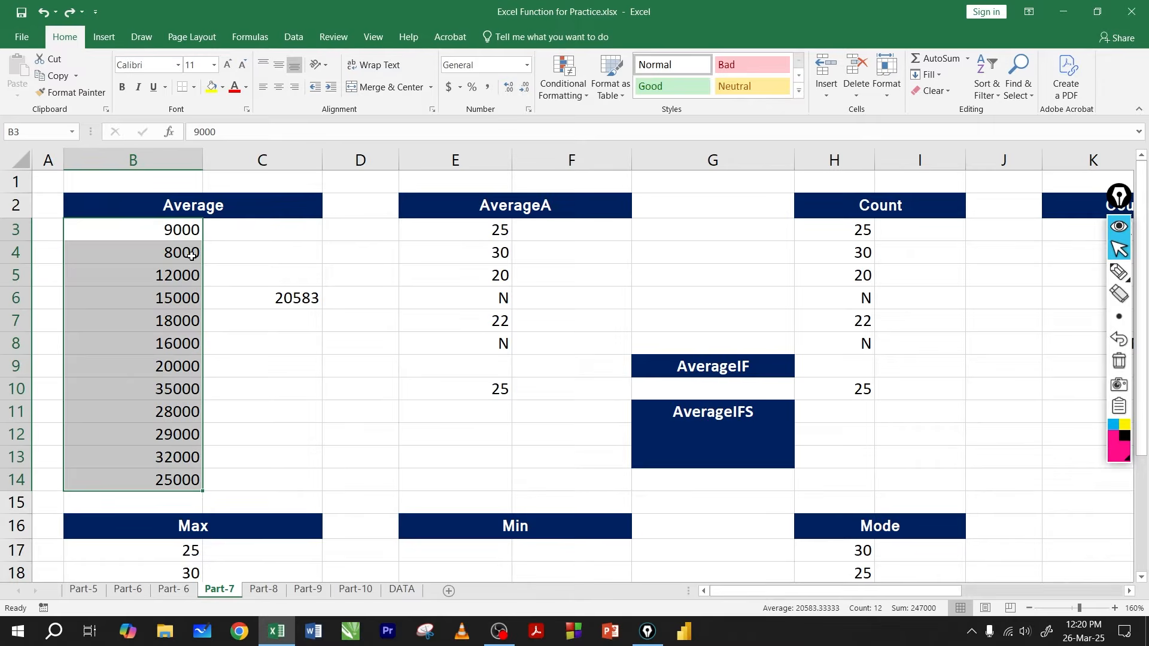
left_click(286, 301)
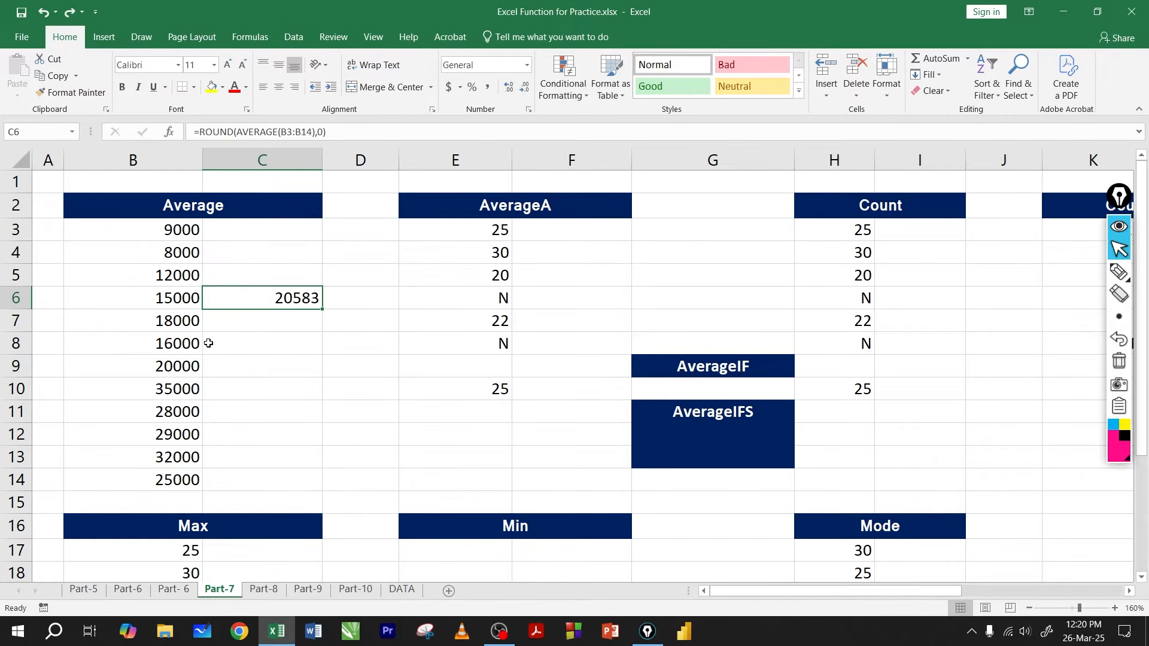
- Replace the number in B9 with the text NA
left_click(170, 366)
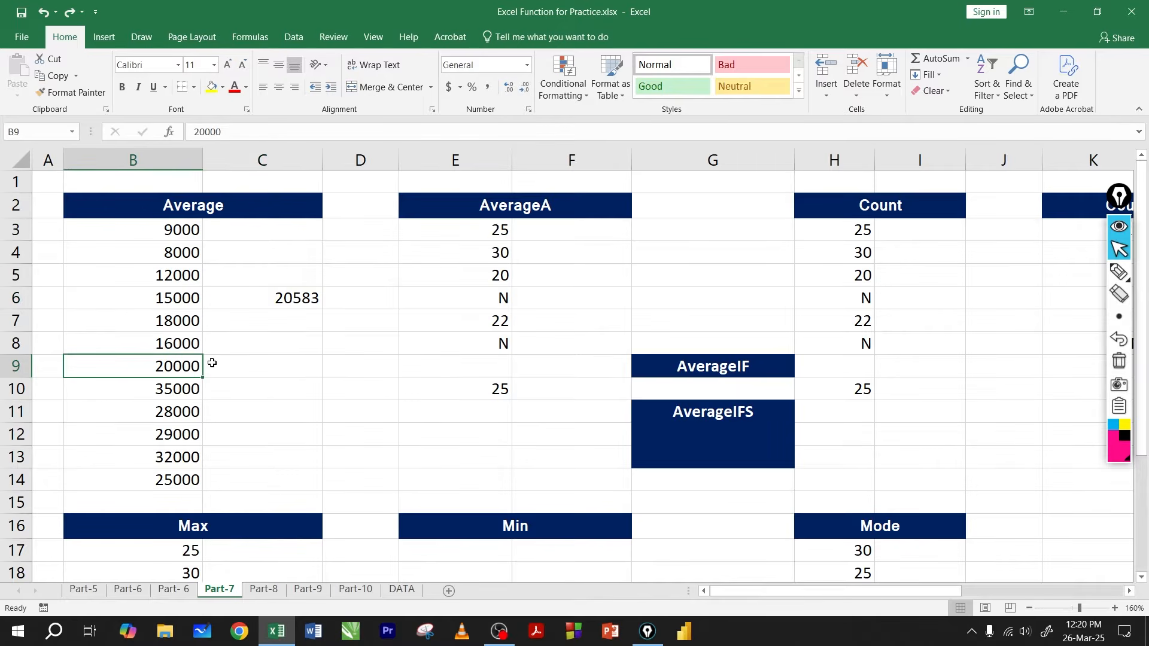
type("NA")
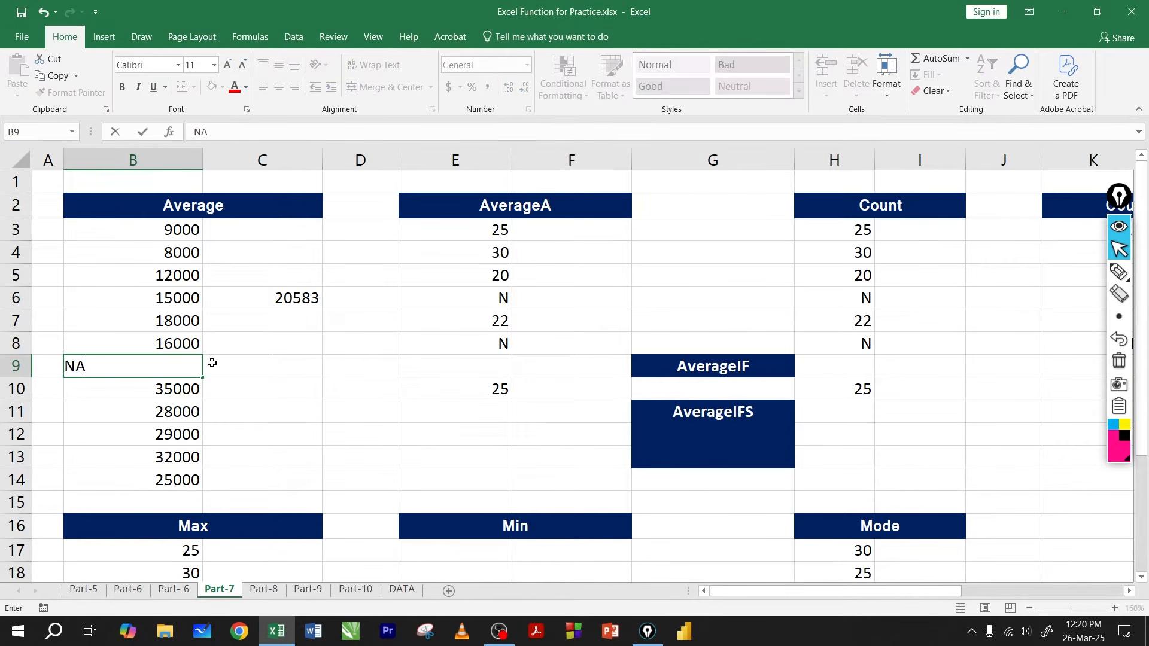
key("Return")
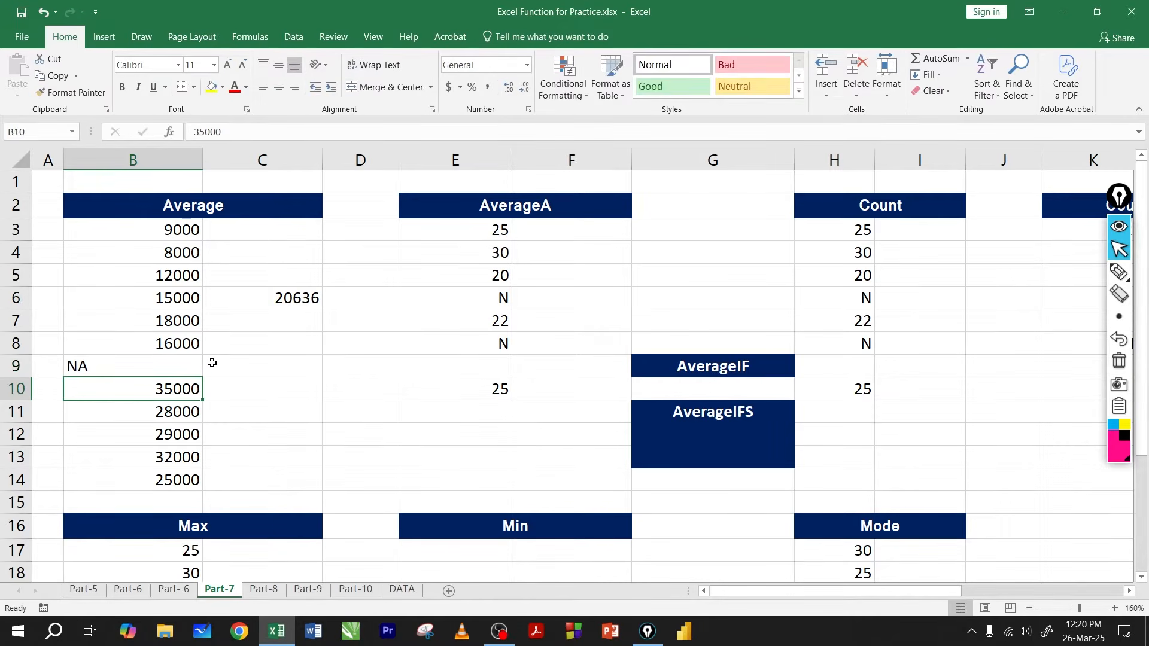
- Check how the text entry in B9 affects the rounded average in C6 and inspect the formula's range
left_click(135, 369)
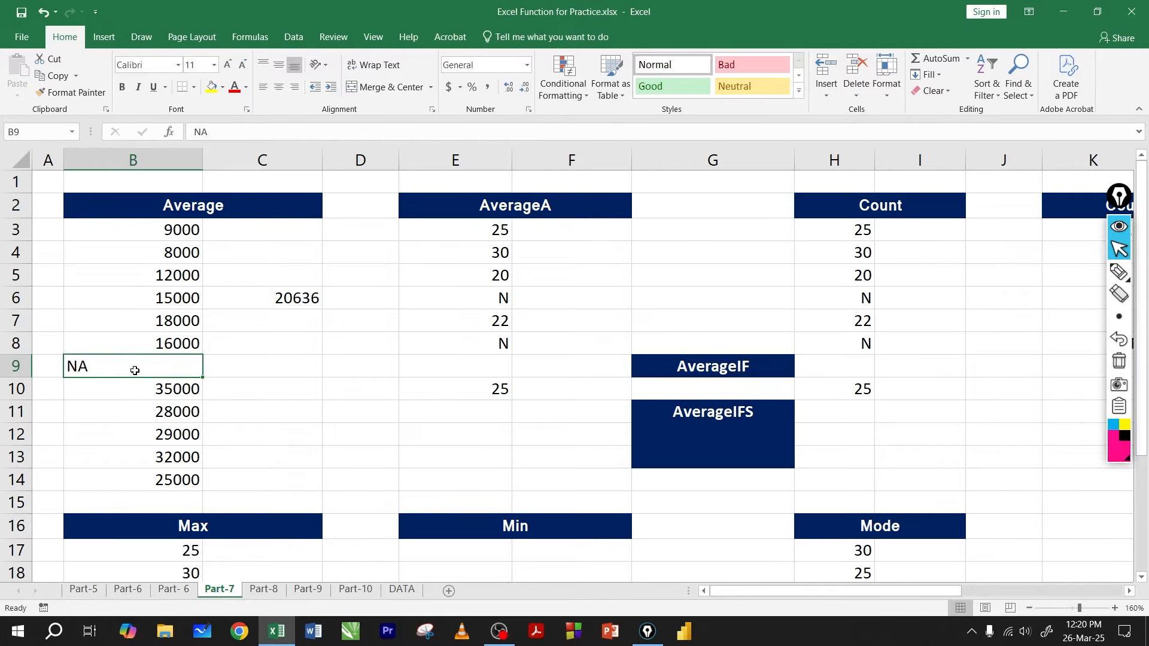
left_click(278, 304)
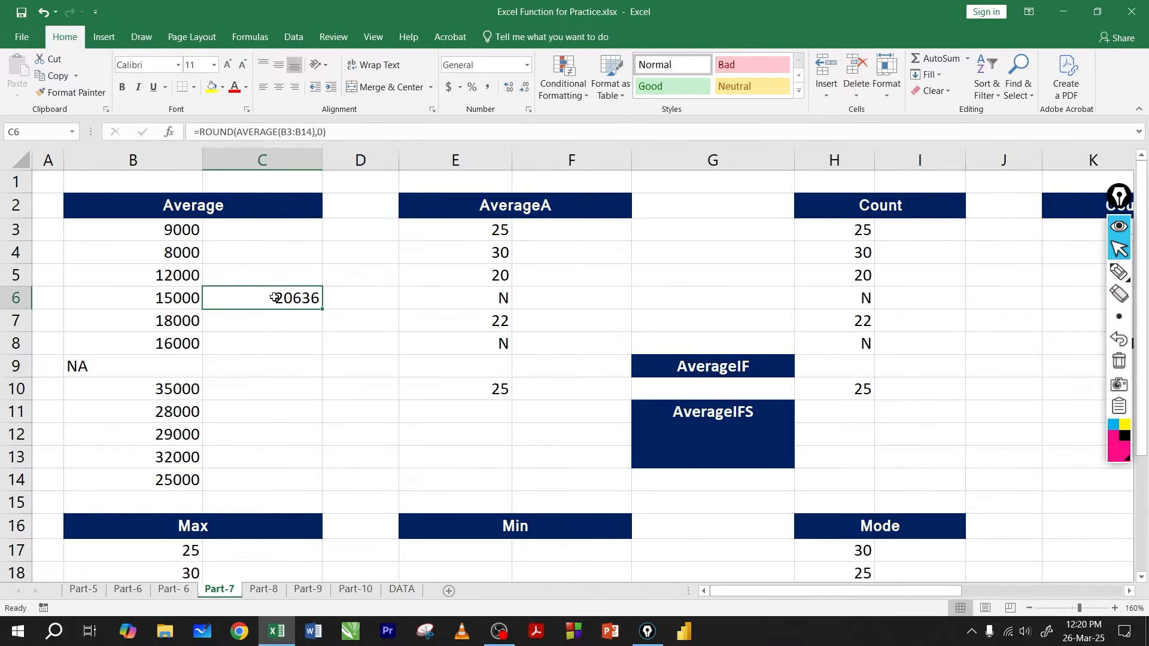
double_click(275, 298)
key("Return")
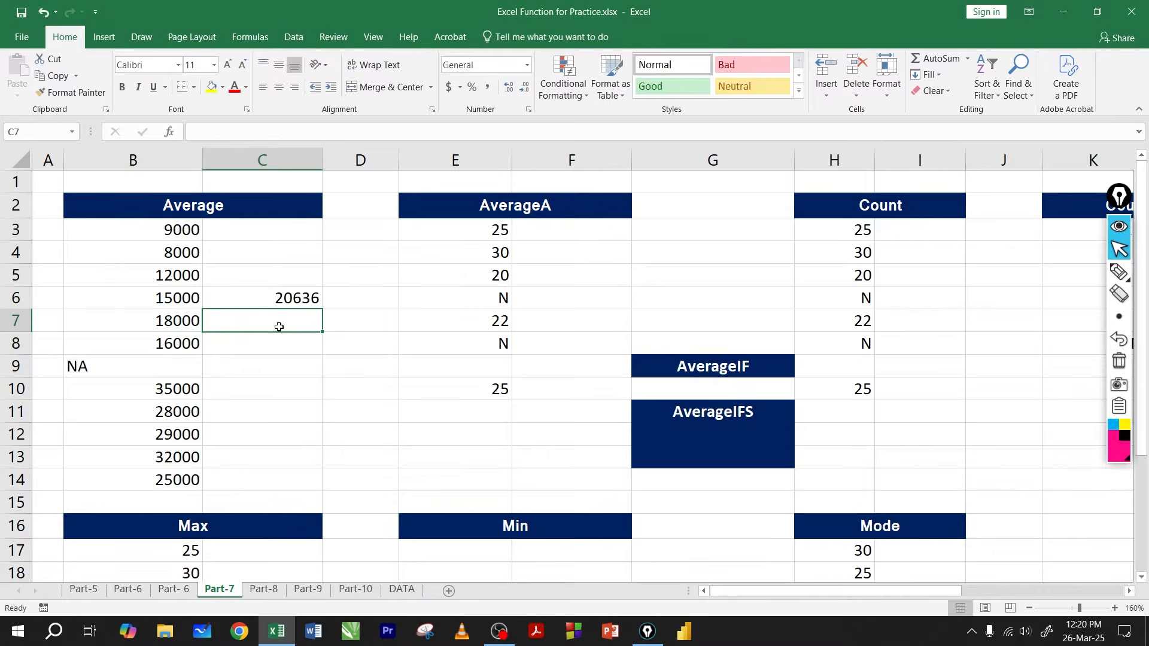
left_click(185, 365)
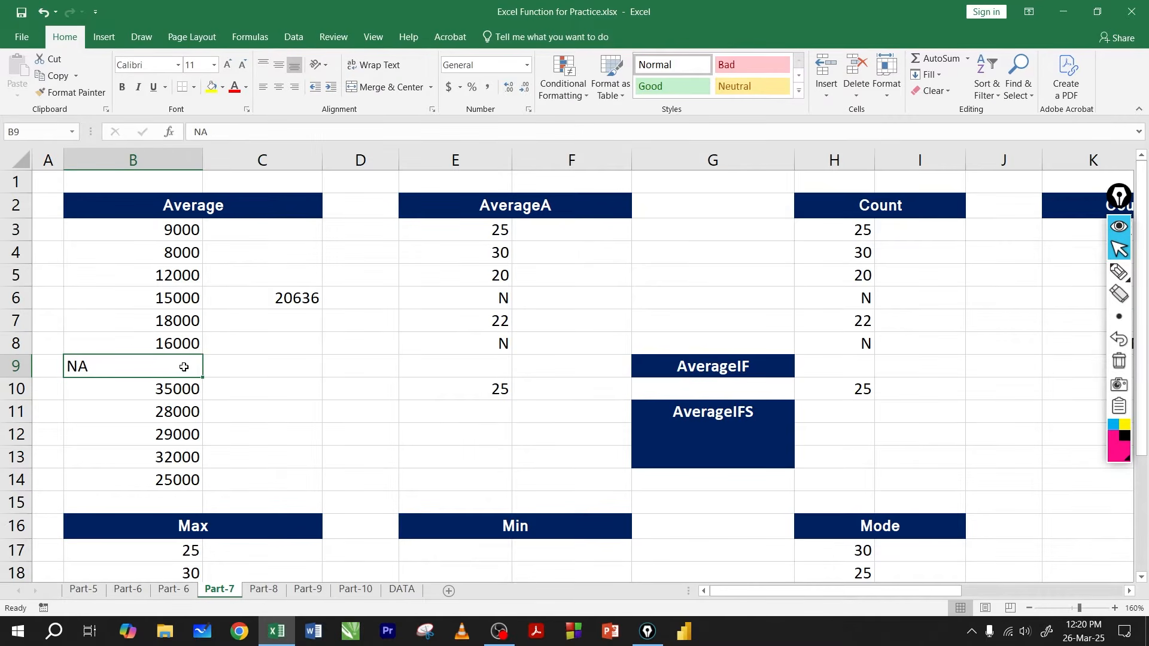
left_click(261, 301)
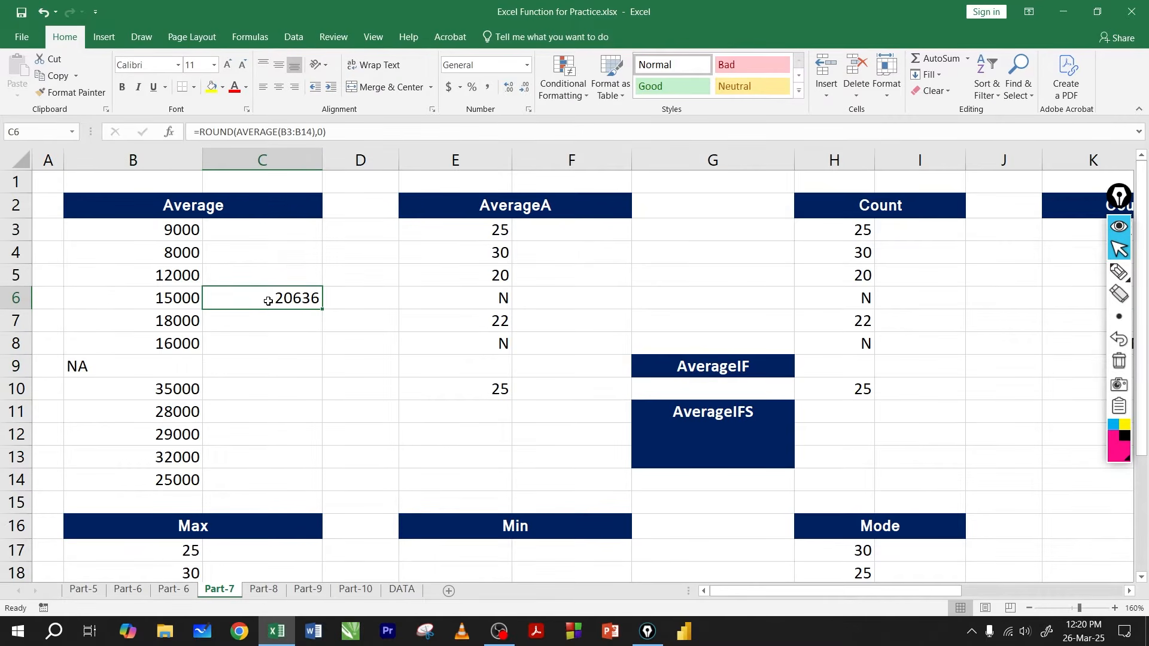
double_click(268, 300)
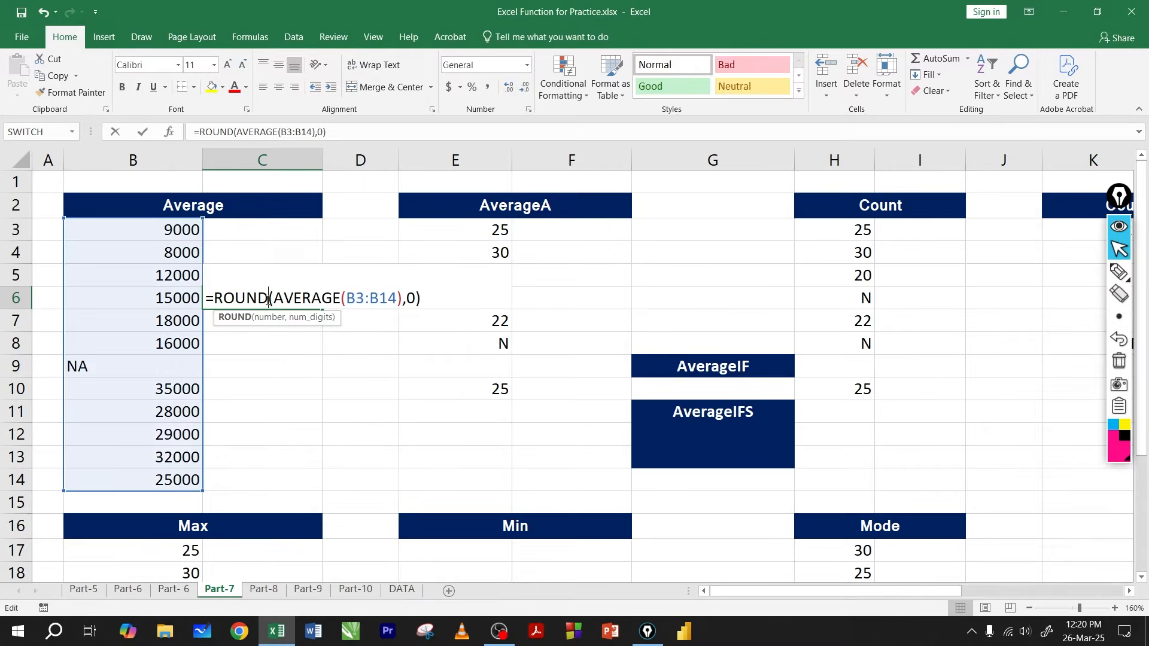
key("Return")
- Enter a SUM of B3:B14 in cell C8
left_click(273, 343)
type("=")
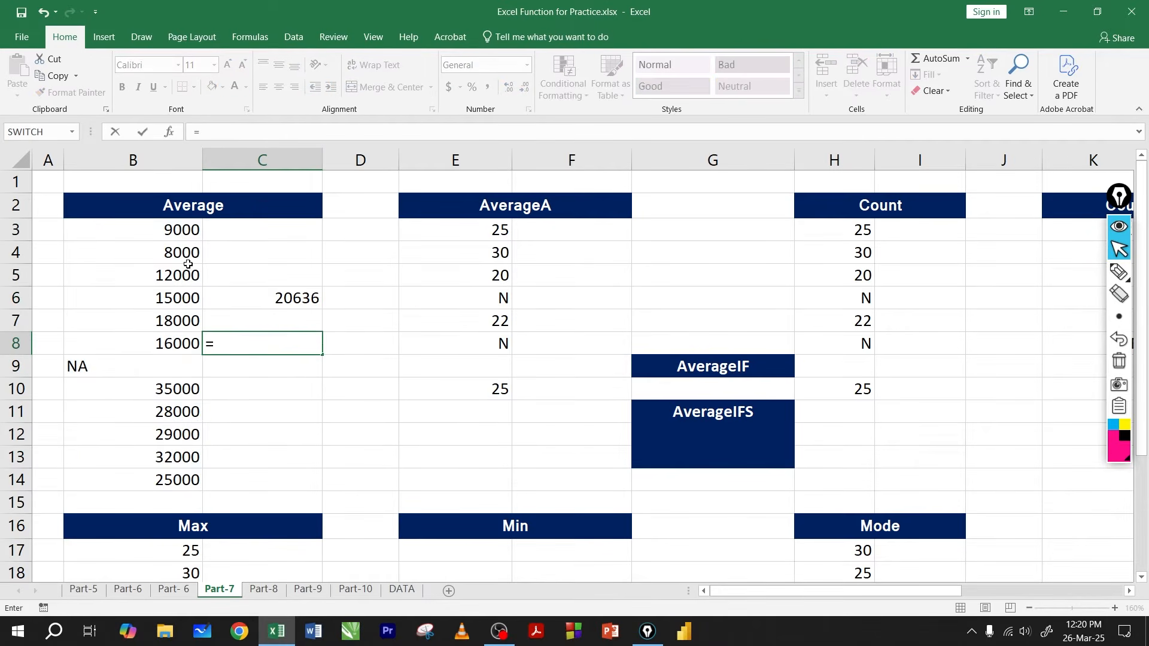
left_click(178, 233)
key("BackSpace")
key("BackSpace")
type("sum")
key("Tab")
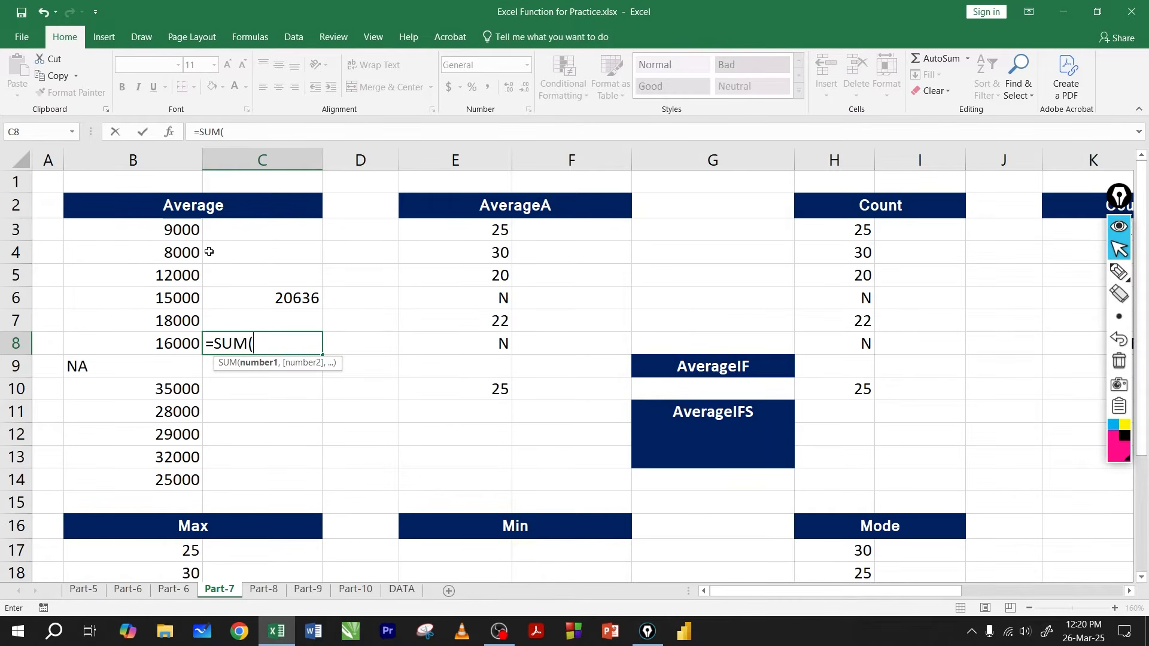
left_click(179, 231)
left_click_drag(179, 232, 180, 480)
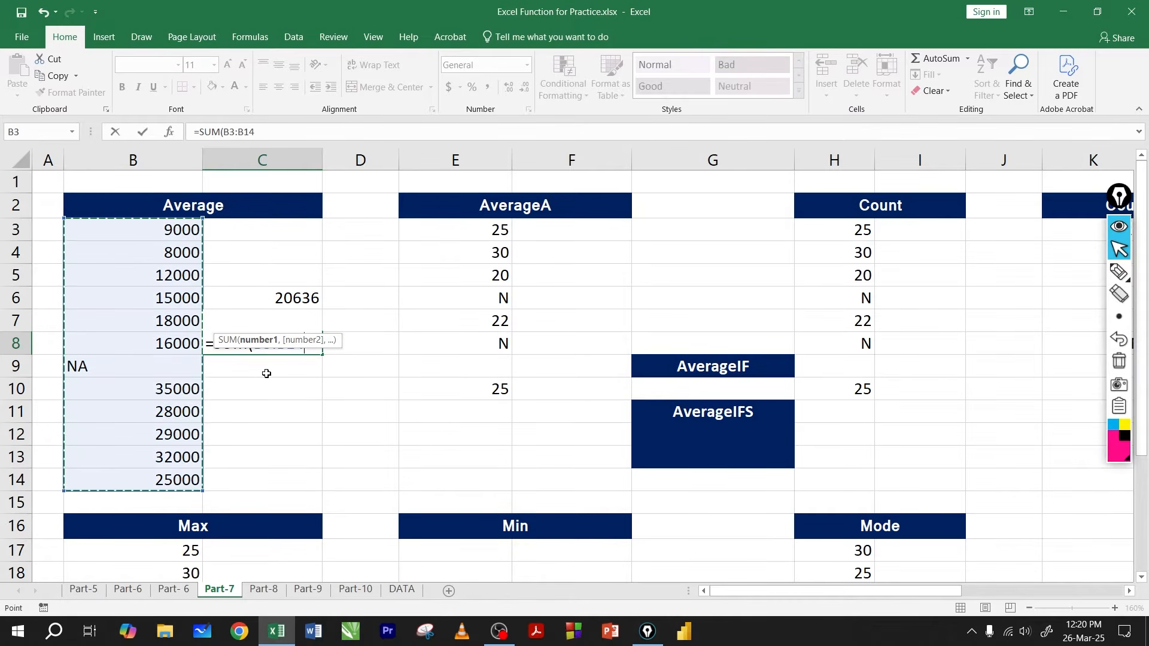
key("Return")
- Complete the SUM of B3:B14 in C8 and inspect the range its formula covers
left_click(281, 344)
left_click(279, 364)
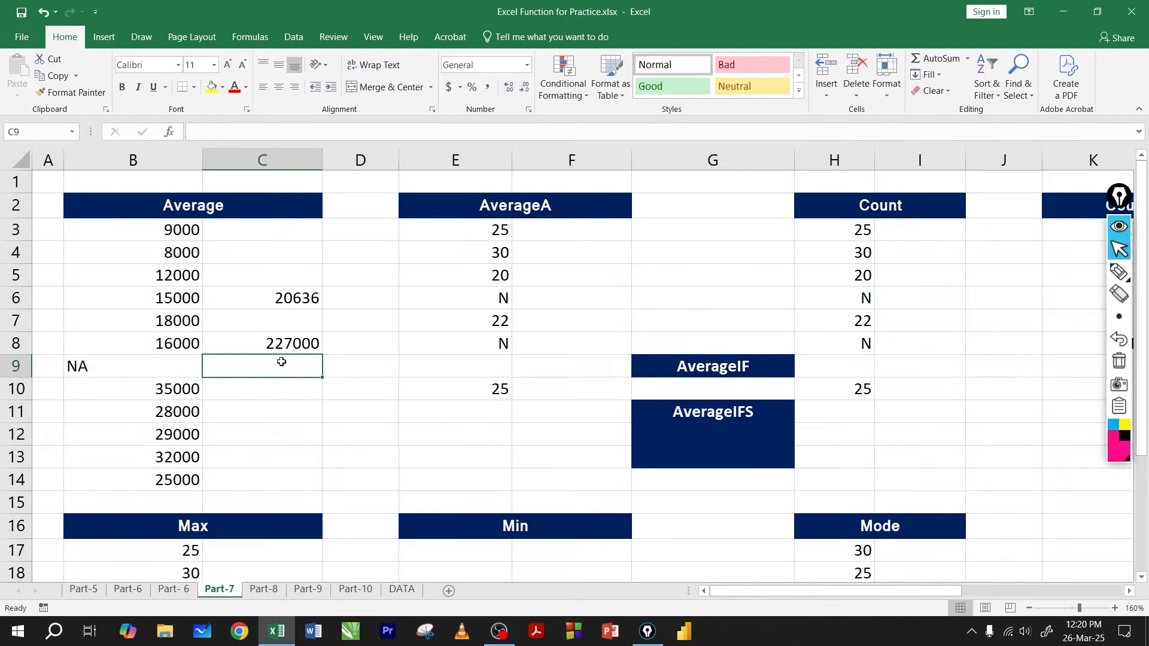
left_click(277, 346)
left_click(277, 384)
left_click(255, 340)
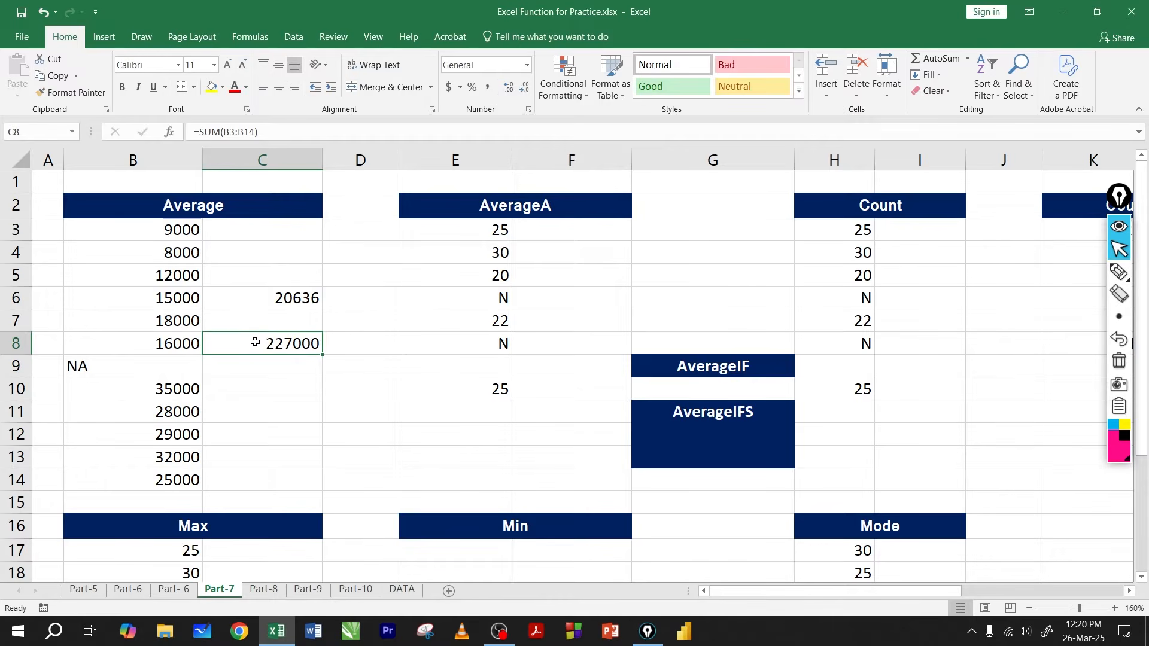
double_click(248, 343)
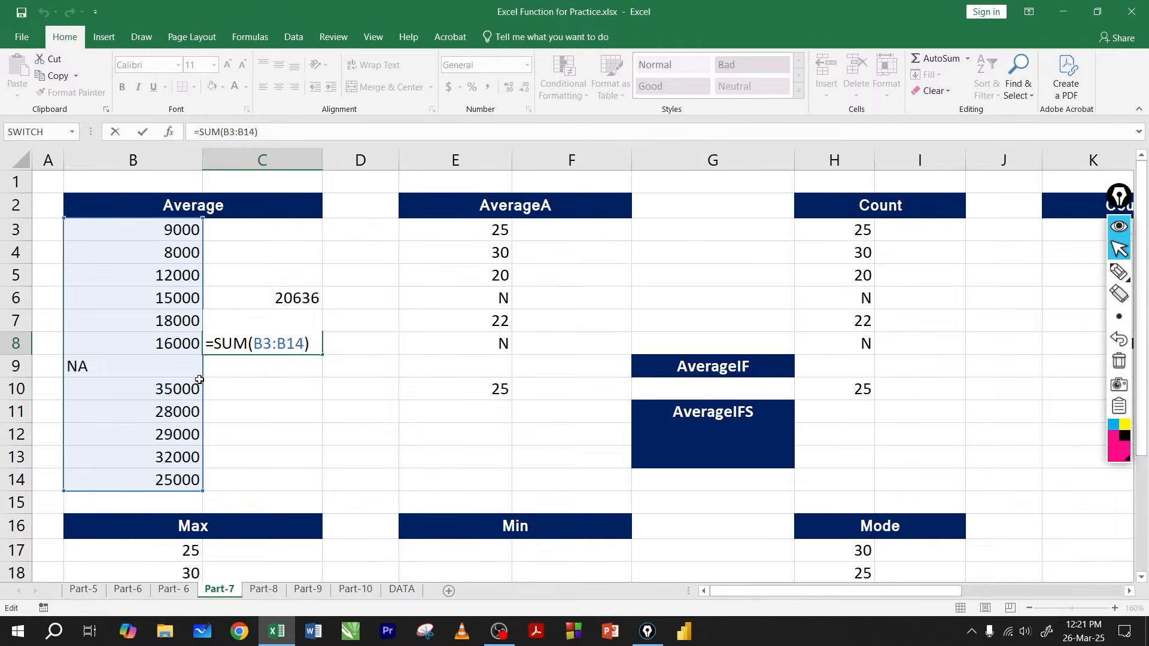
key("Return")
left_click(277, 347)
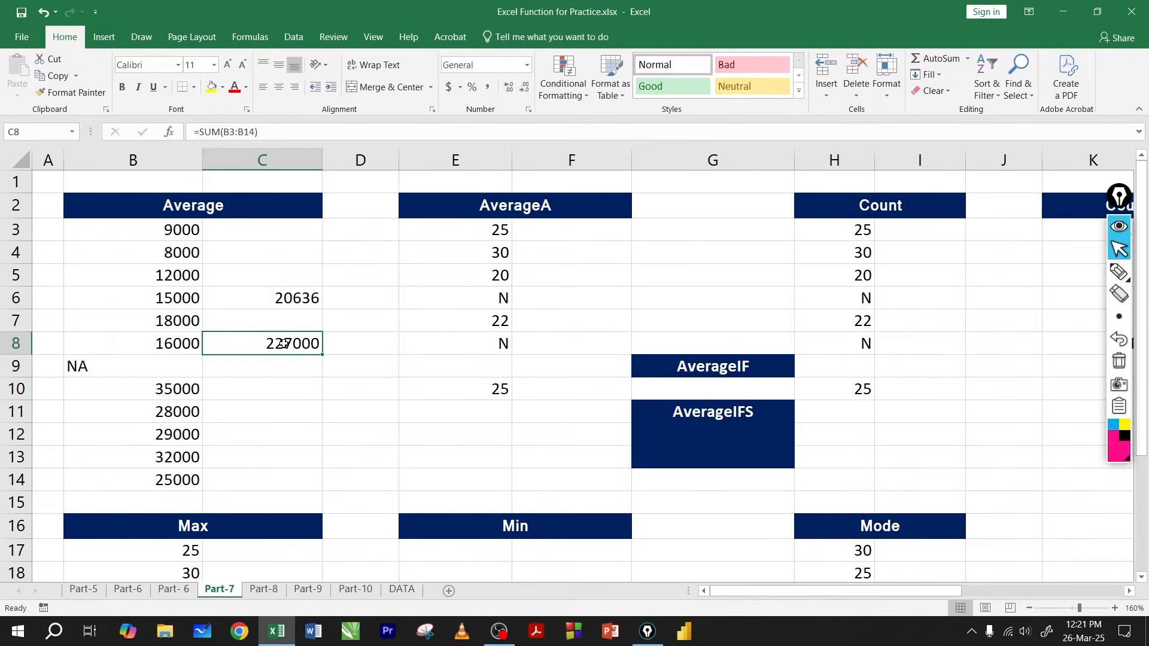
left_click(281, 381)
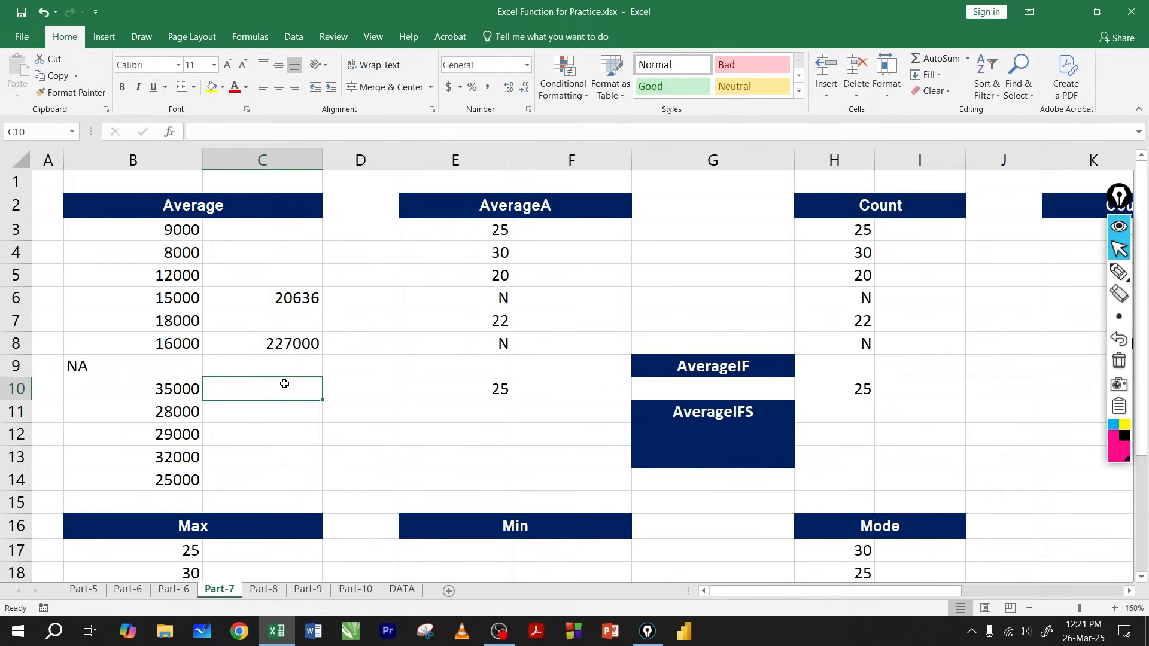
- Count every entry in B3:B14 including the text, enter 12 in C9, and divide C8 by C9 in C11
left_click_drag(149, 234, 146, 477)
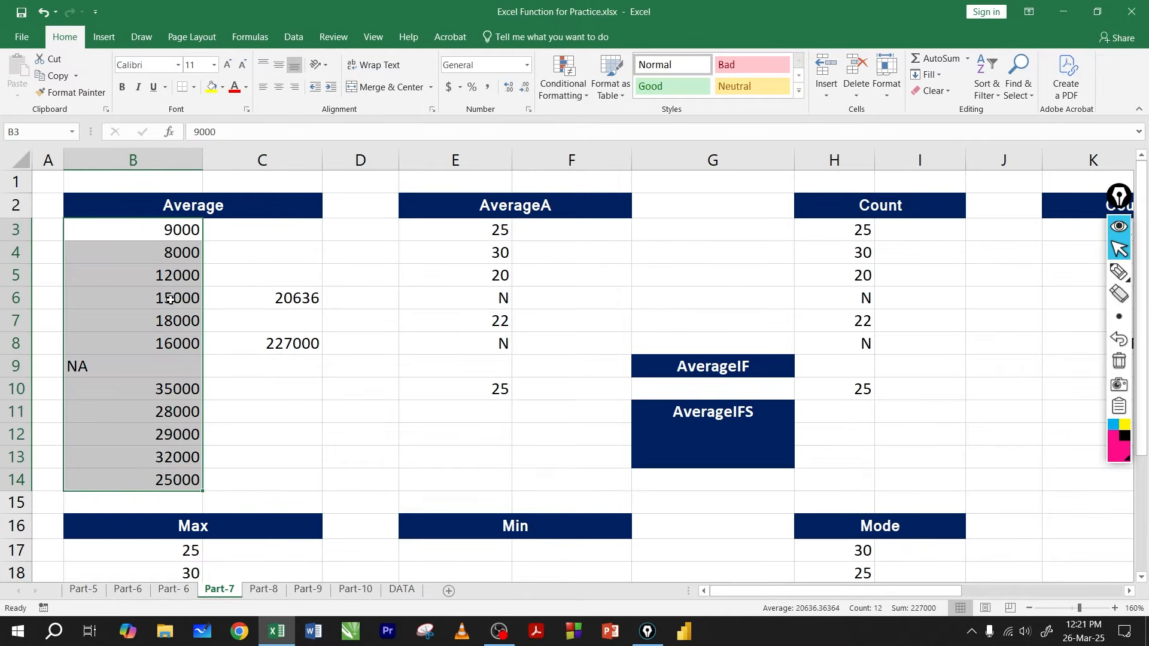
left_click_drag(165, 232, 161, 479)
left_click(134, 374)
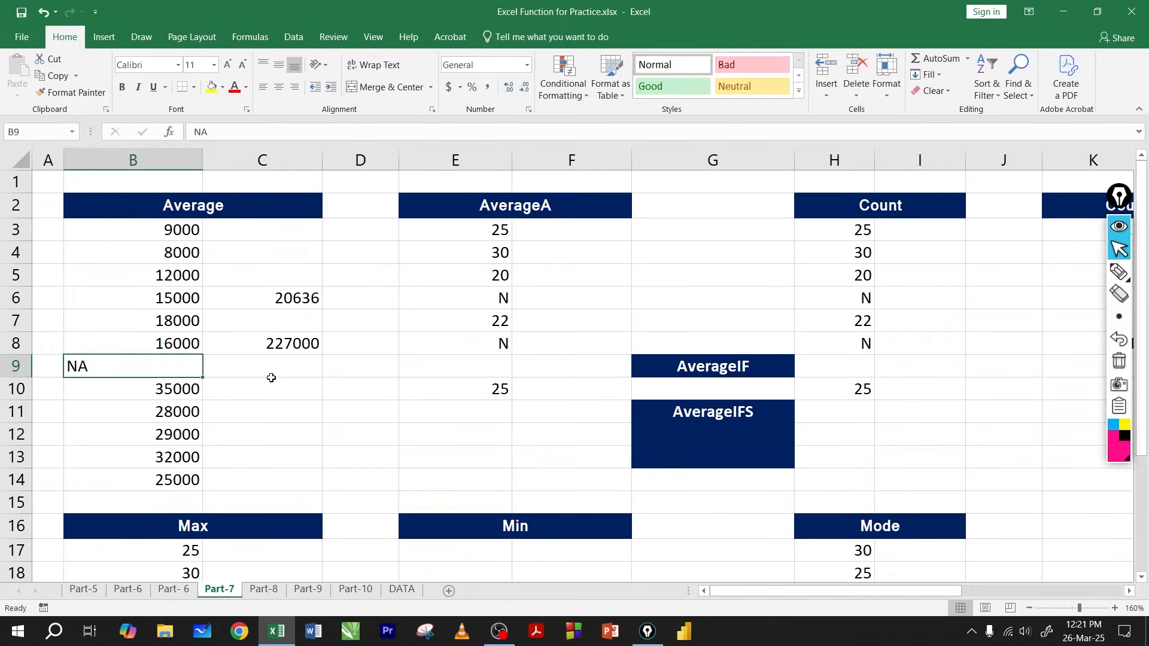
left_click_drag(174, 233, 173, 481)
left_click(287, 362)
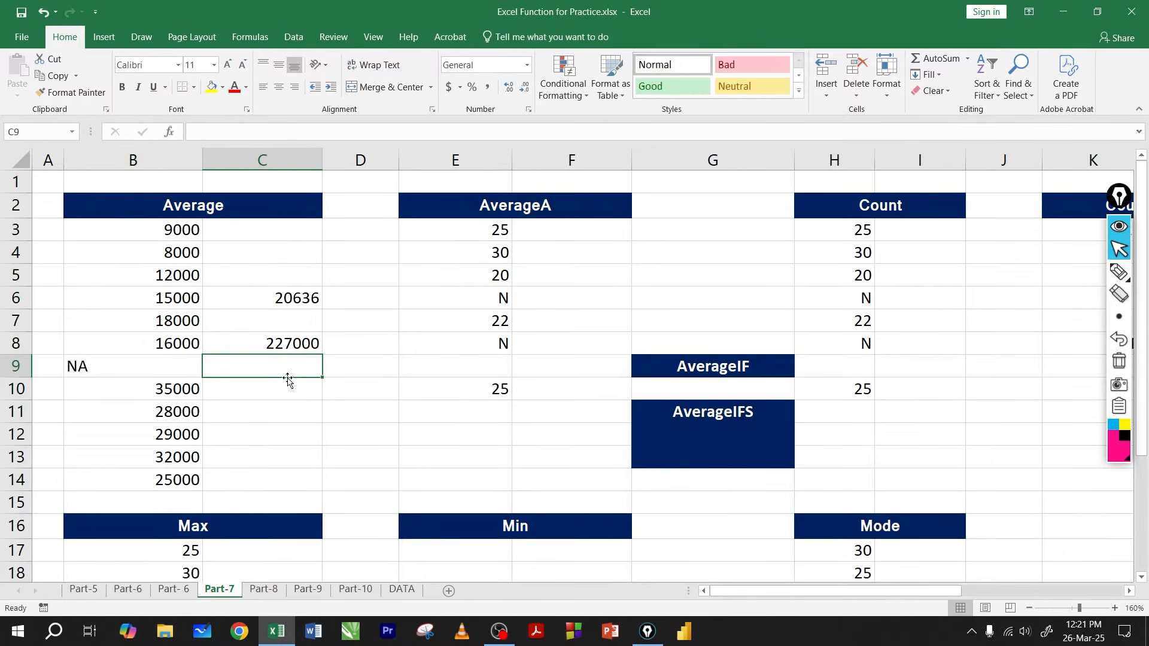
type("12")
left_click(282, 404)
type("=")
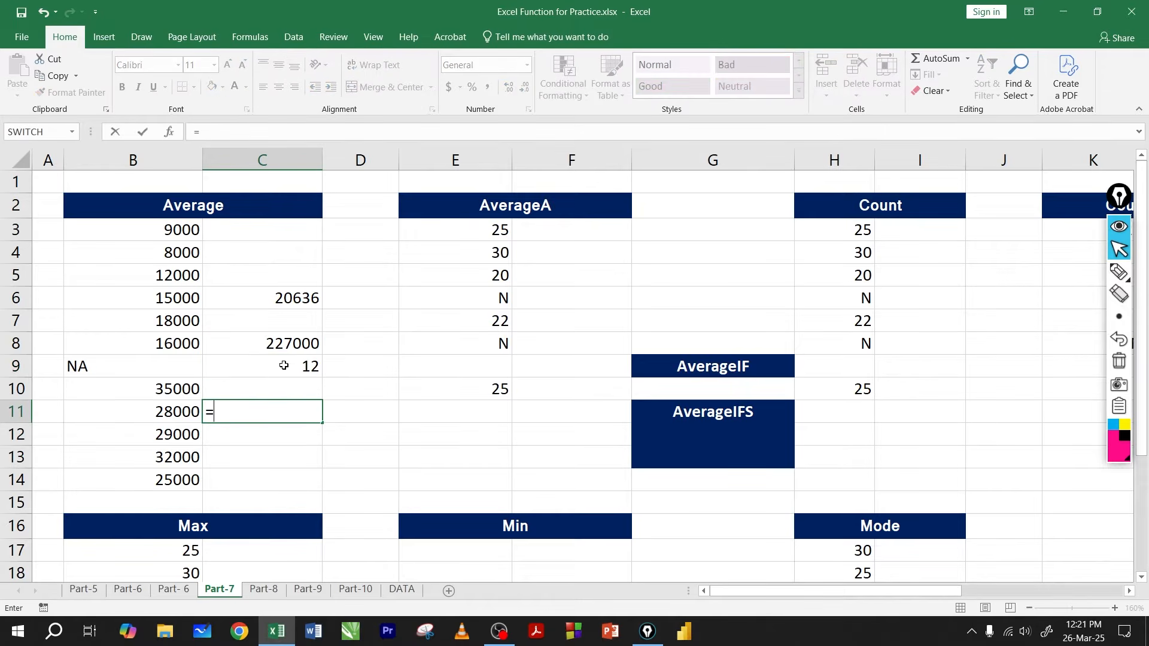
left_click(286, 342)
type("/")
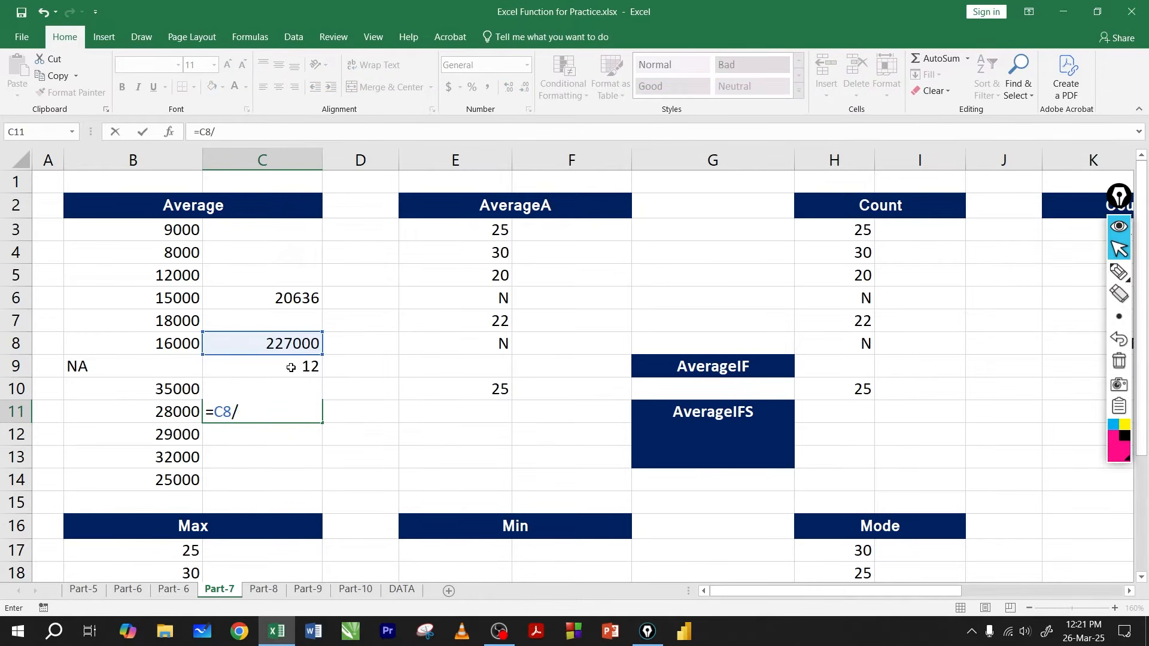
left_click(290, 367)
key("Return")
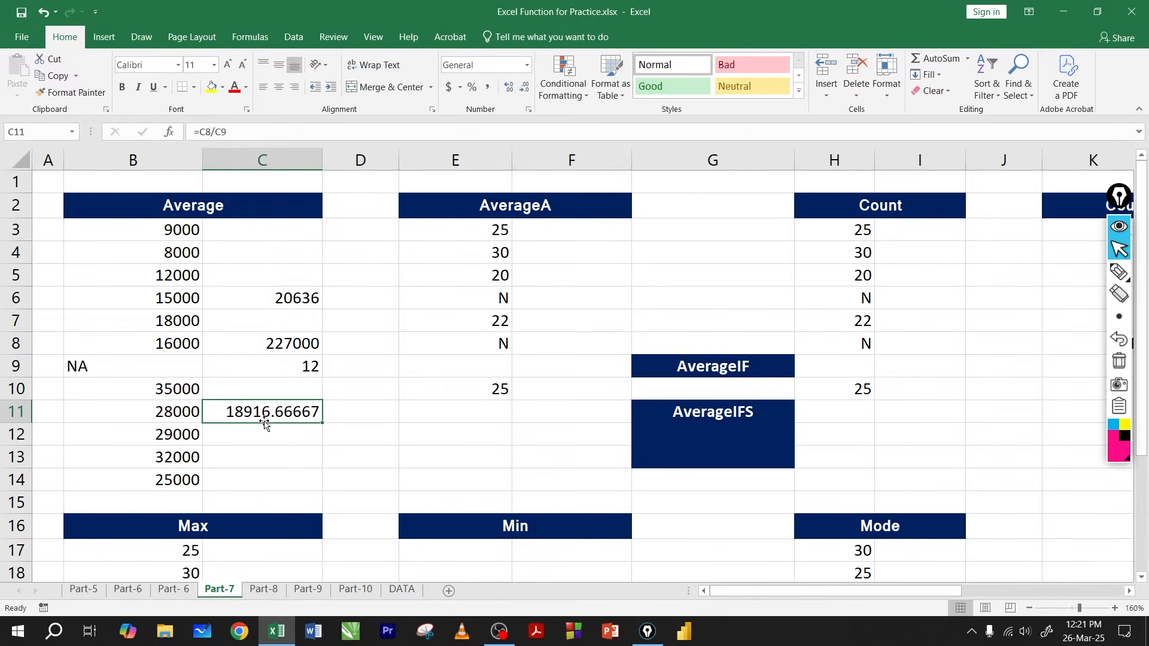
- Check C11 against the data in B3:B14 and set the divisor in C9 to 11, leaving out the text entry in B9
left_click(264, 431)
left_click(265, 414)
left_click_drag(160, 234, 157, 479)
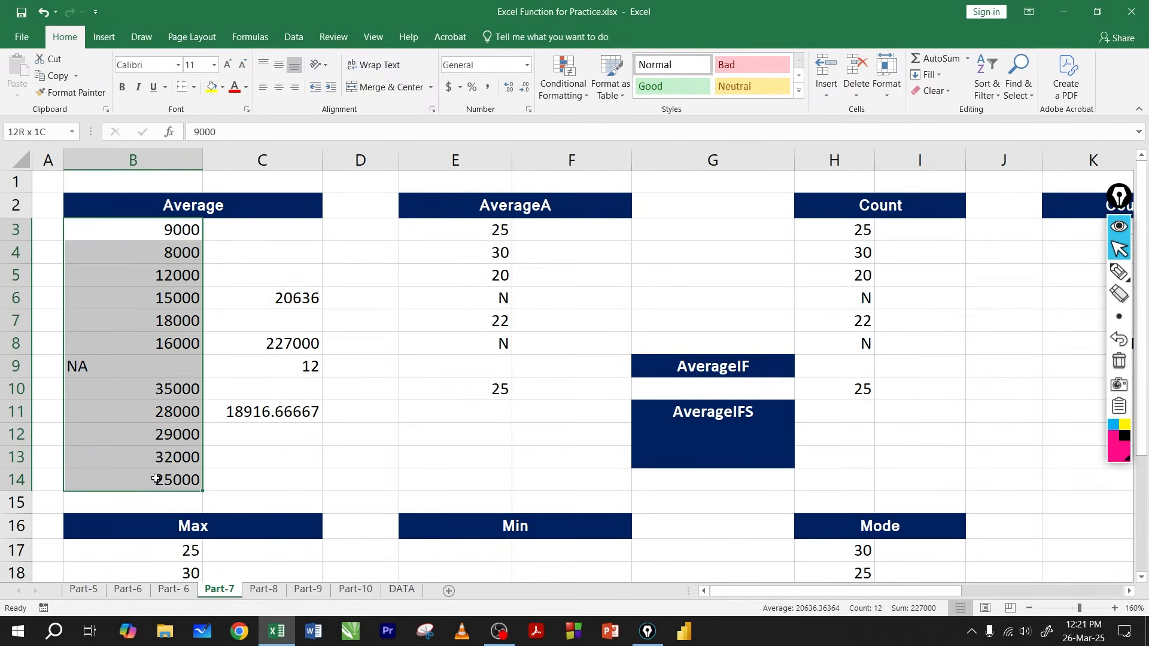
left_click(260, 417)
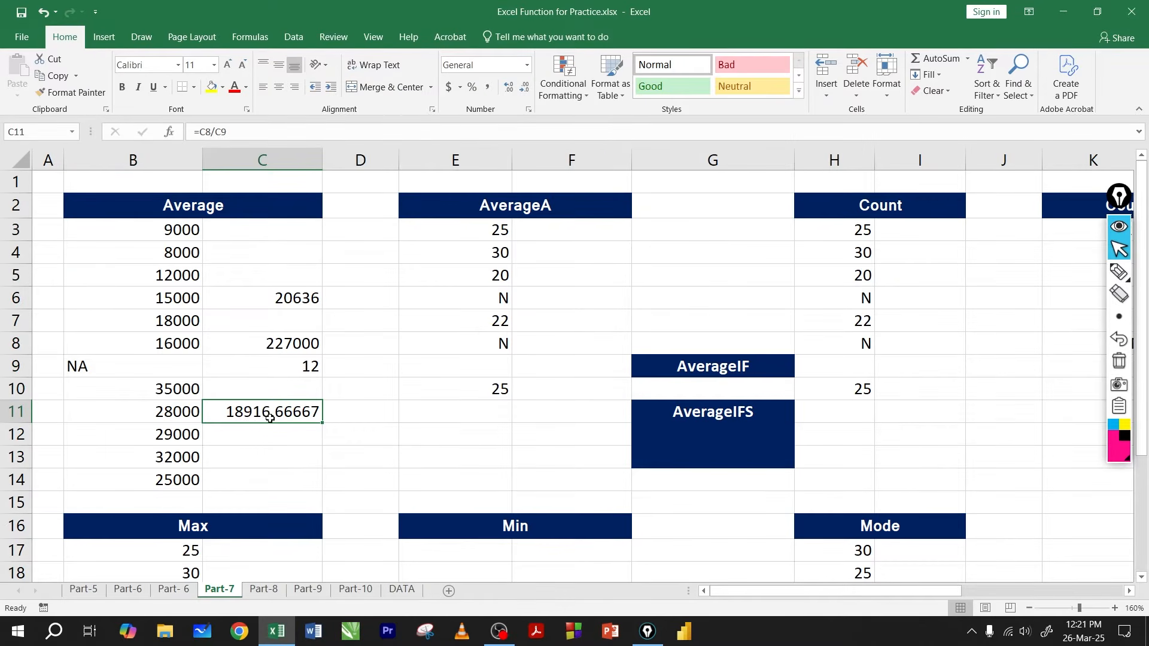
left_click(168, 366)
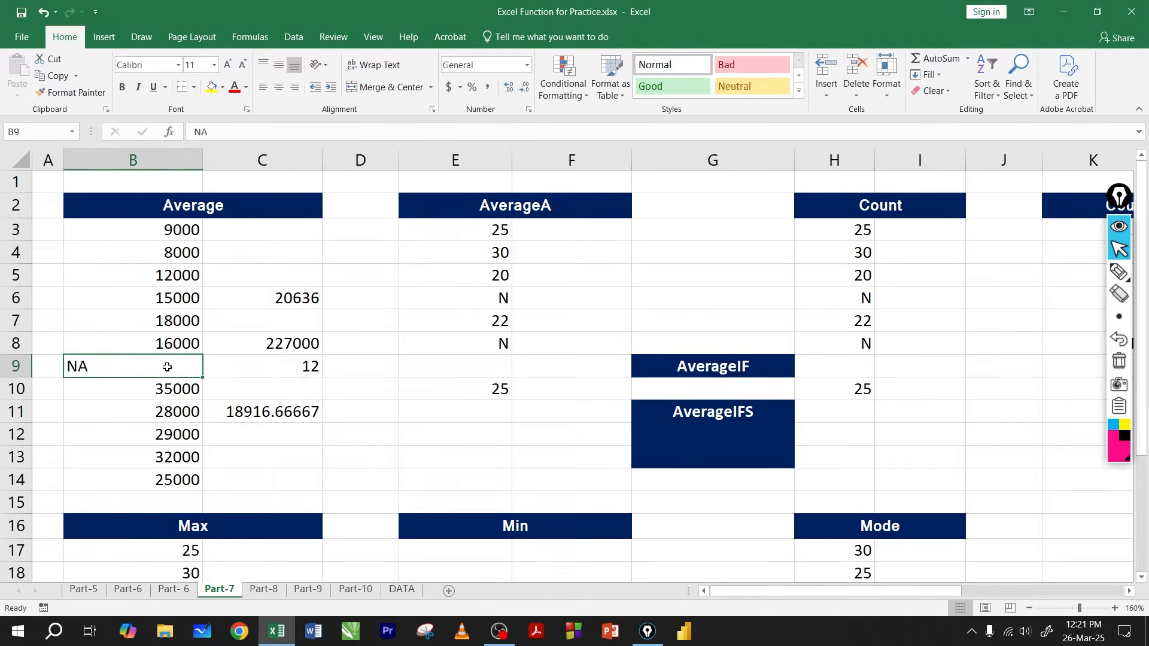
left_click(261, 365)
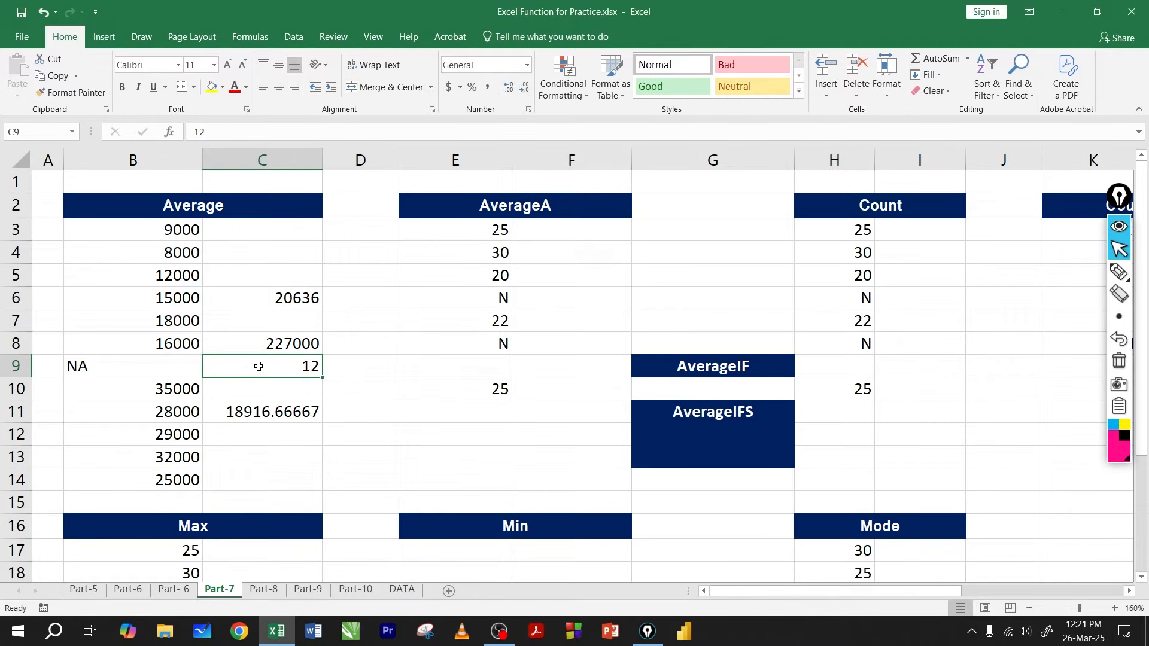
type("11")
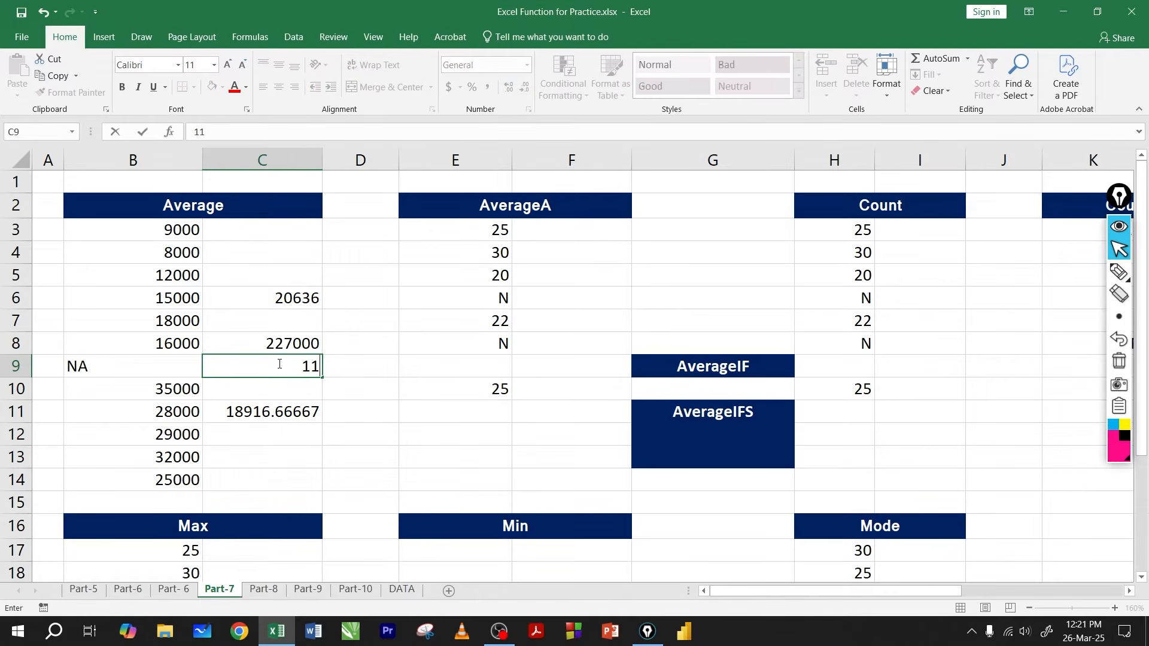
key("Return")
- Compare the rounded average in C6 with the manual division in C11, and review B3:B14, the text in B9 and the AverageA section
left_click(283, 301)
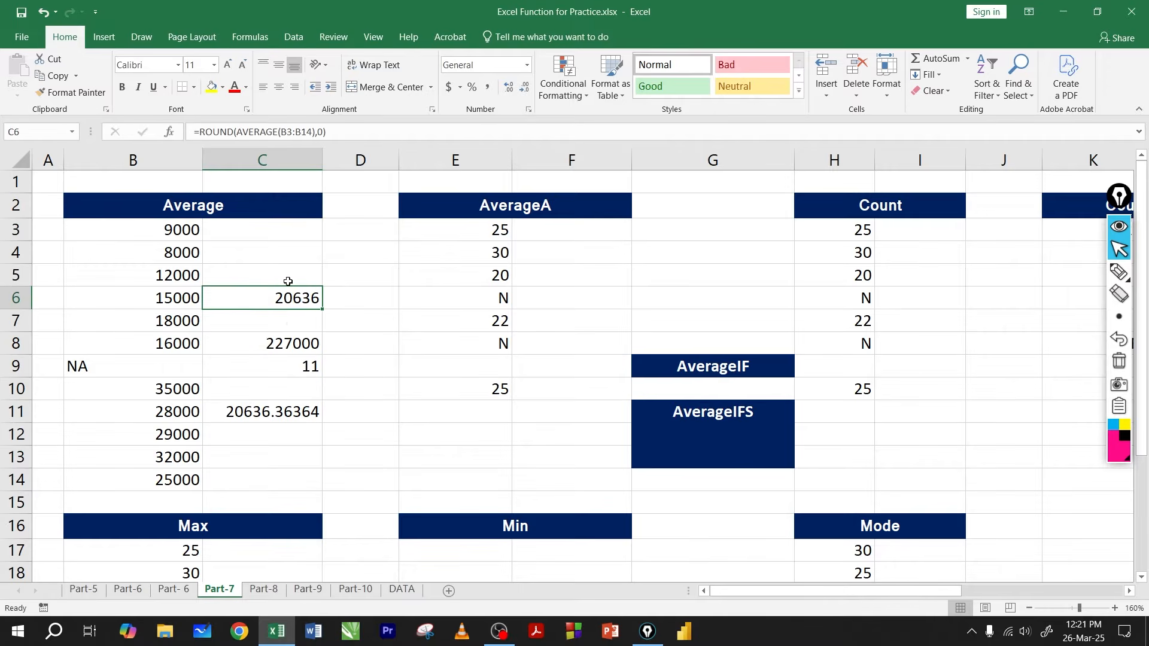
left_click(256, 411)
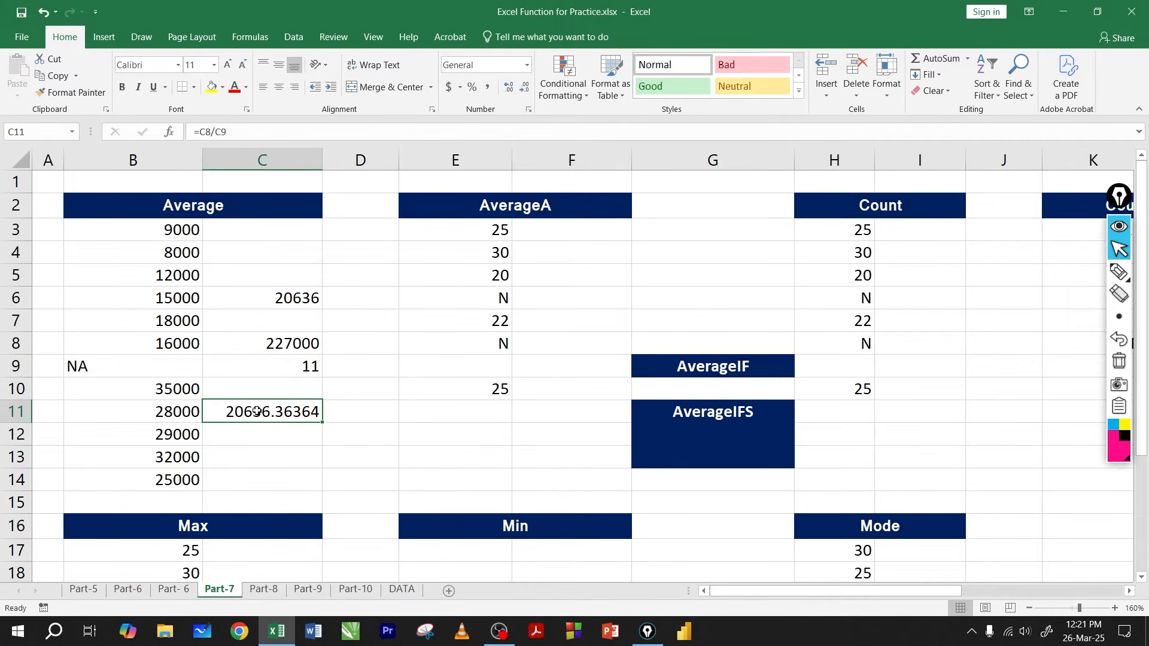
left_click(293, 301)
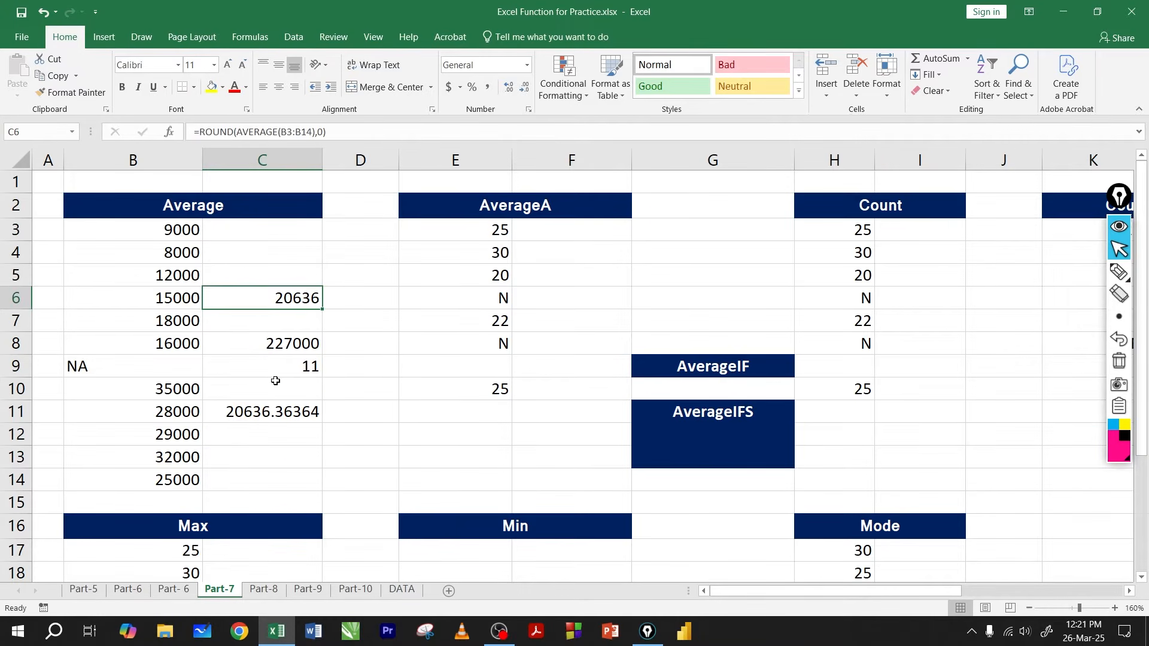
left_click(269, 406)
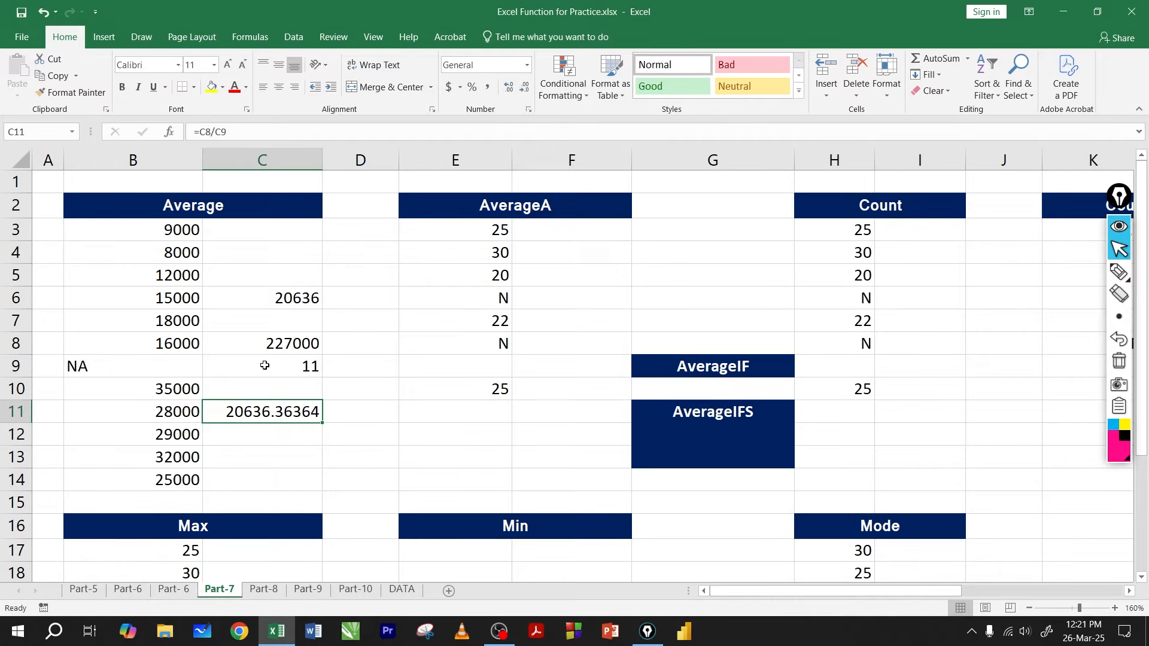
left_click(179, 366)
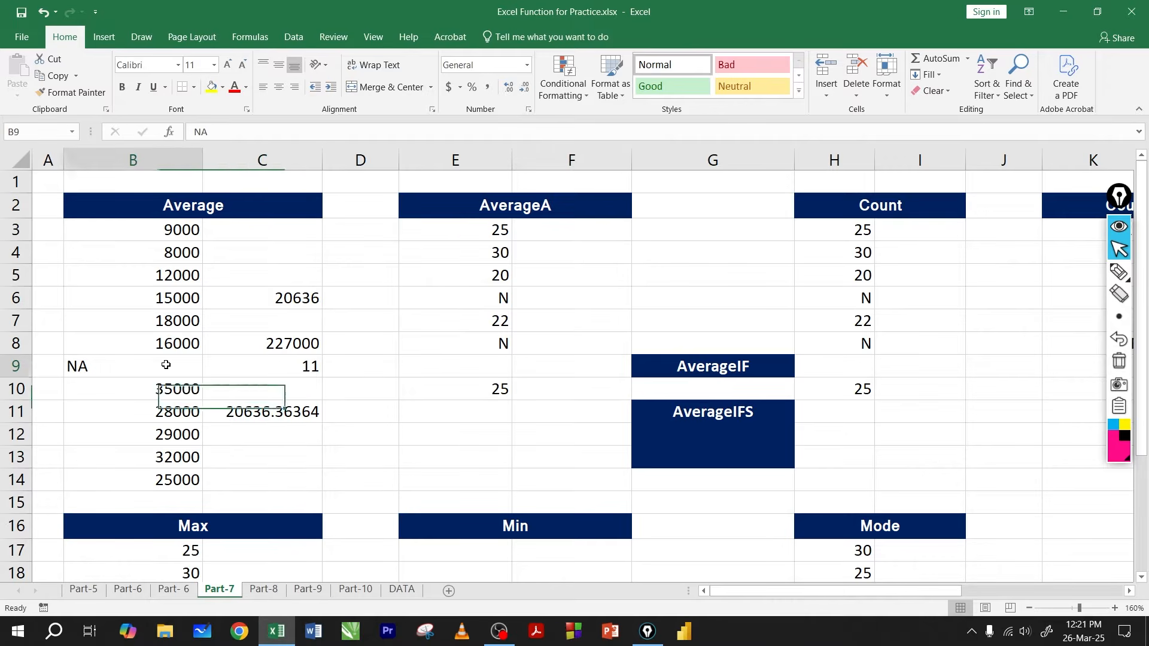
left_click(196, 207)
left_click_drag(167, 230, 168, 479)
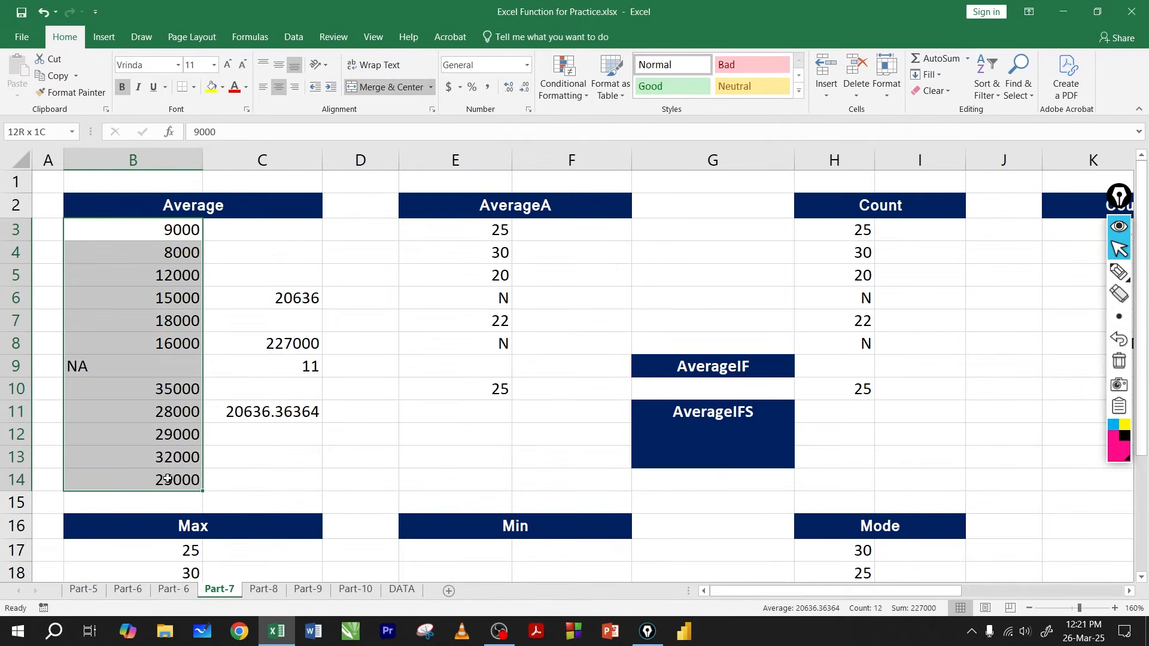
left_click_drag(161, 233, 168, 480)
left_click(104, 369)
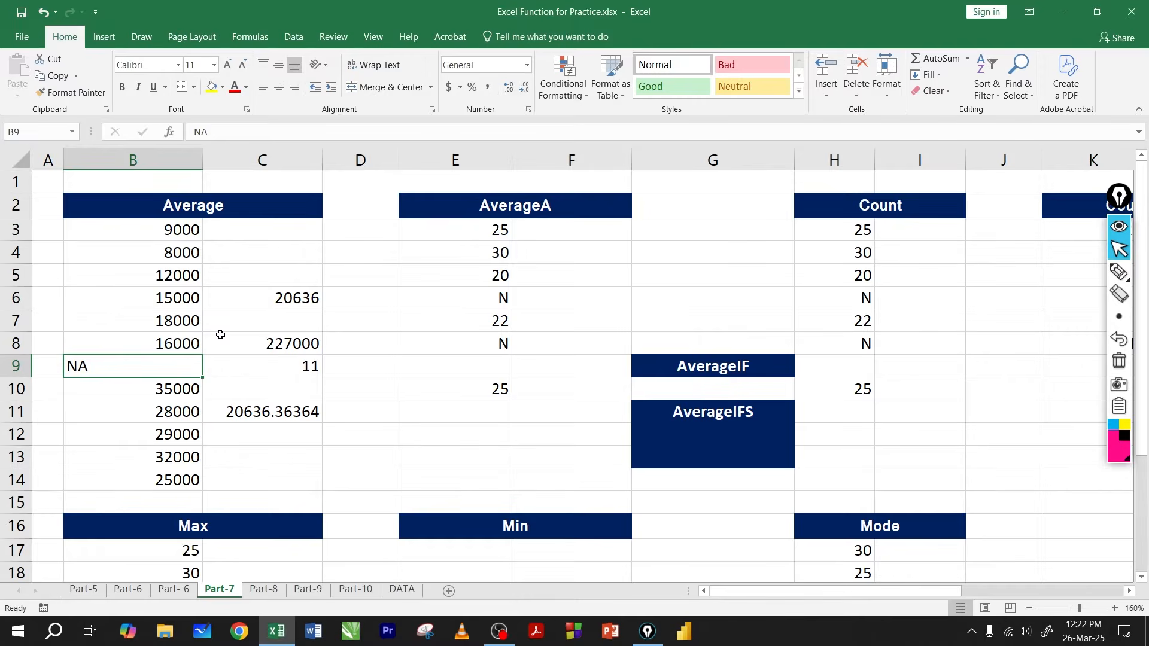
left_click_drag(171, 230, 174, 480)
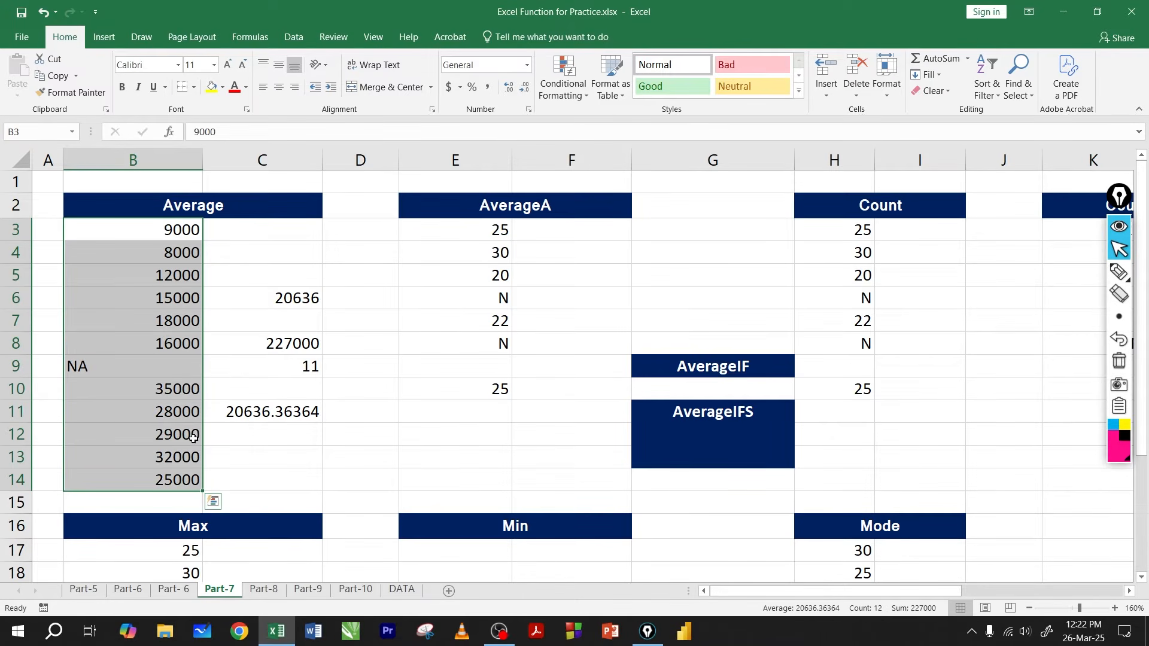
left_click(534, 214)
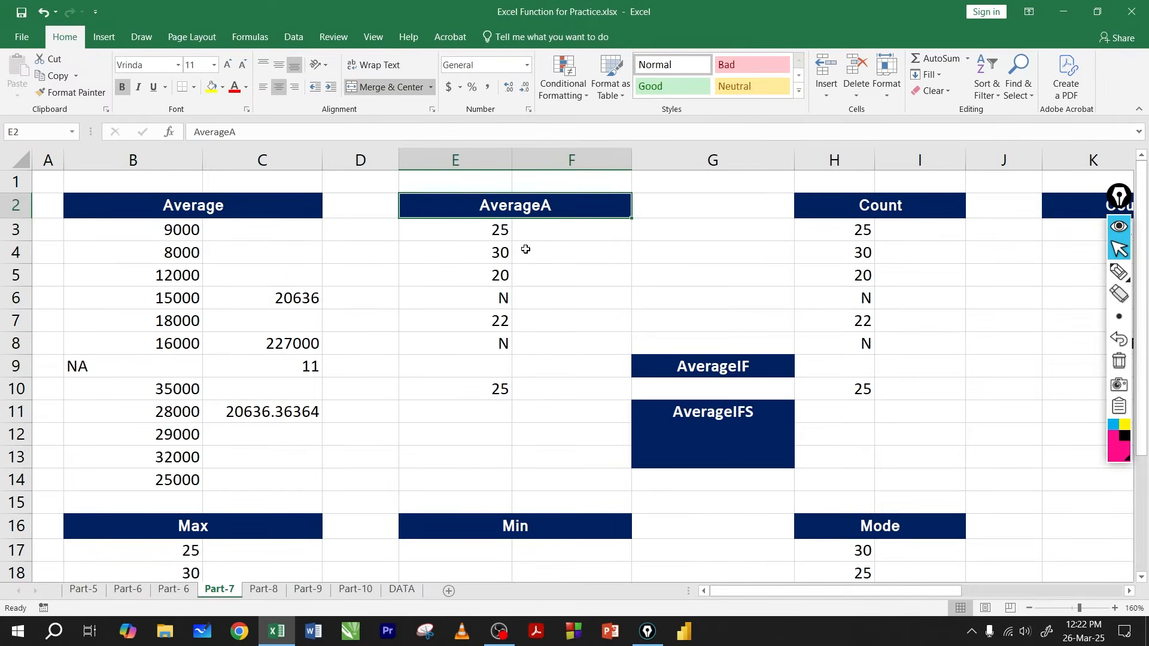
left_click(532, 250)
- Replace AVERAGE with AVERAGEA inside the ROUND formula in C6, keeping the range B3:B14
left_click(287, 293)
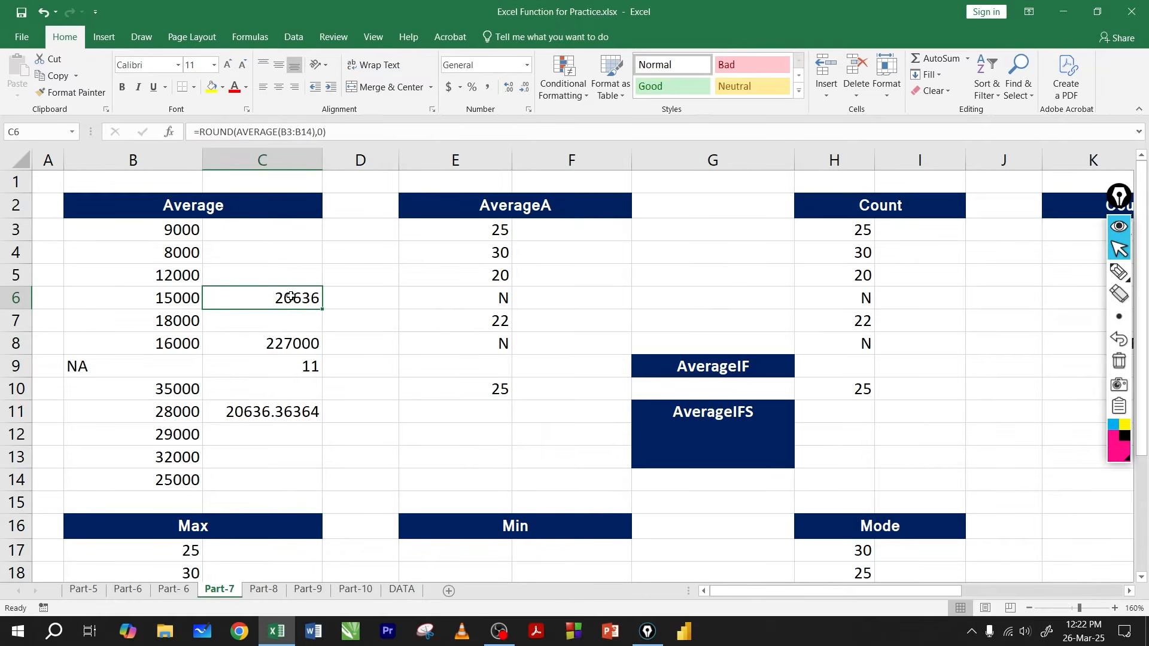
double_click(282, 305)
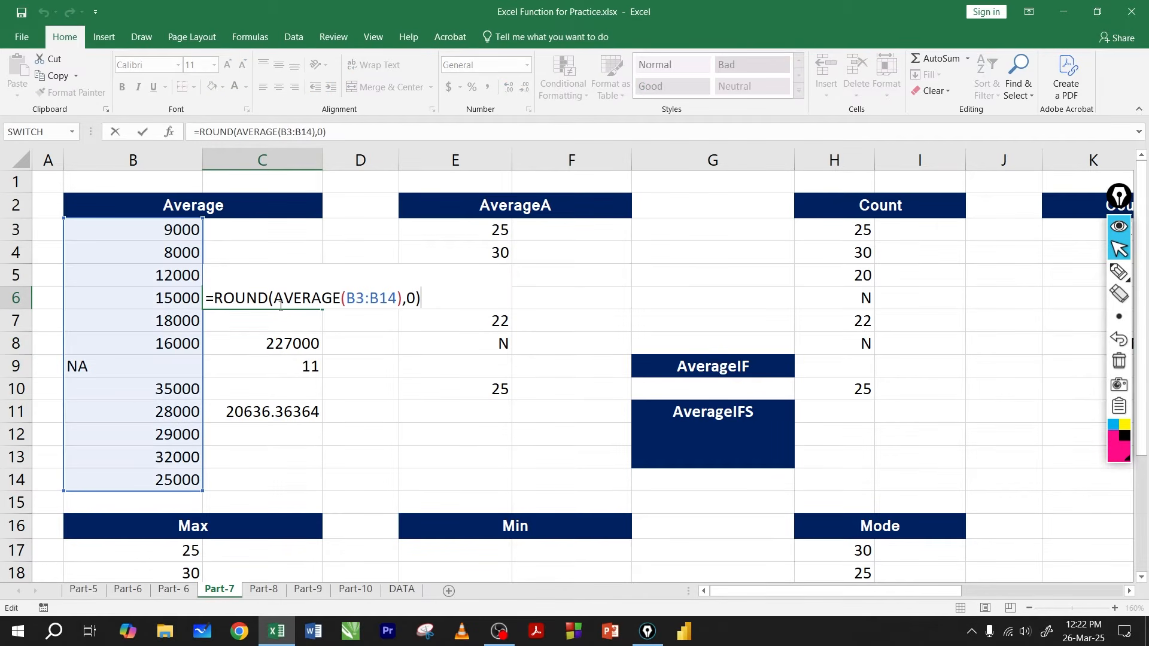
left_click(340, 297)
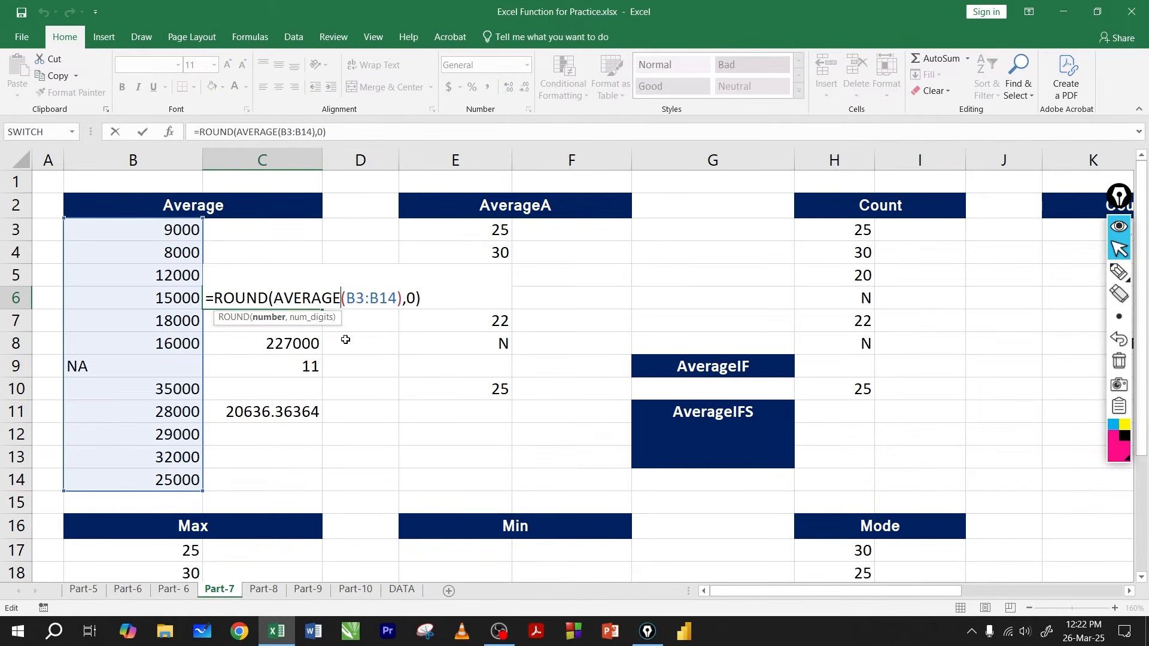
type("a")
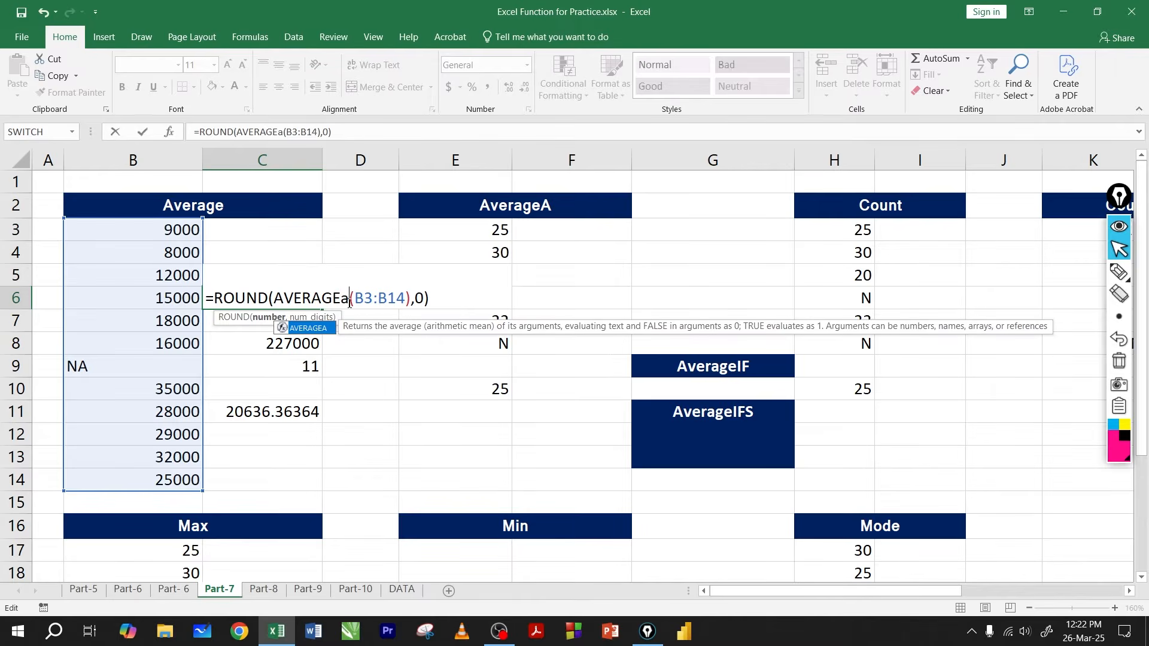
key("Return")
left_click(306, 297)
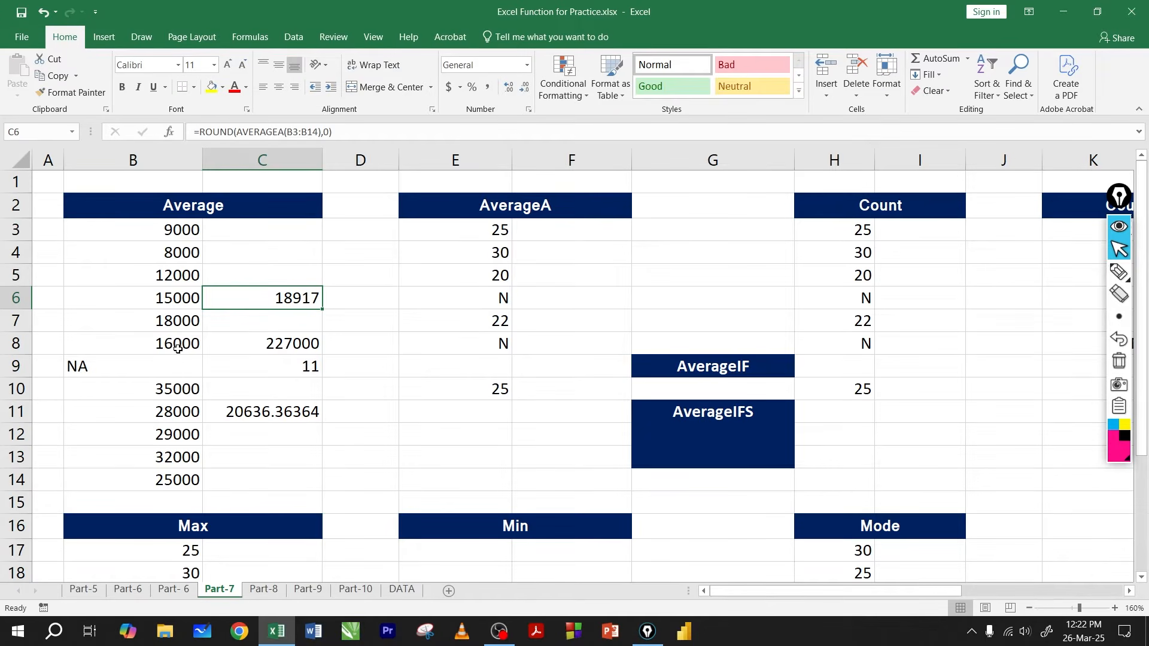
- Set the divisor in C9 to 12 so the text entry is counted, and compare C11 with the AVERAGEA result in C6
left_click(114, 366)
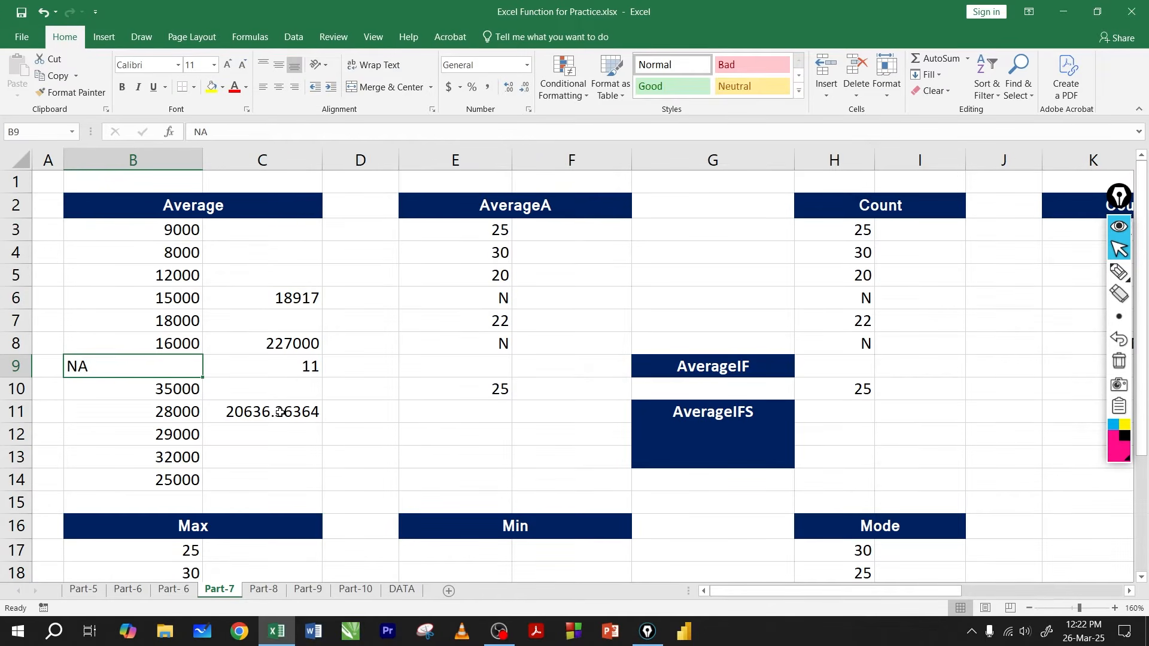
left_click(297, 367)
type("12")
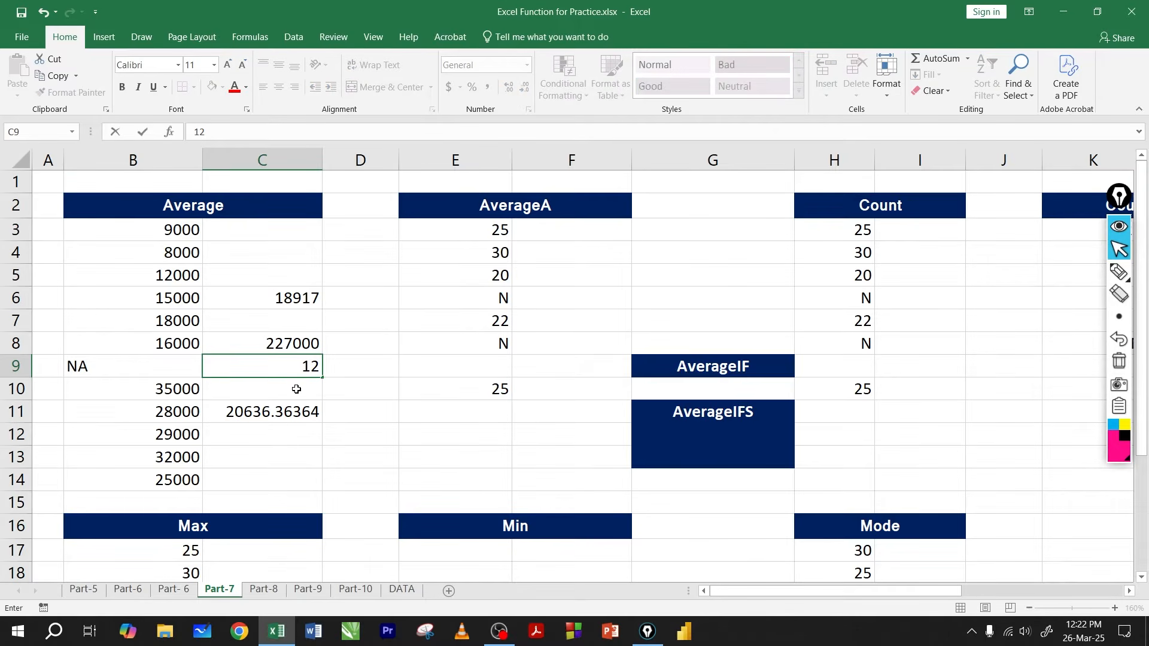
left_click(295, 385)
left_click(276, 411)
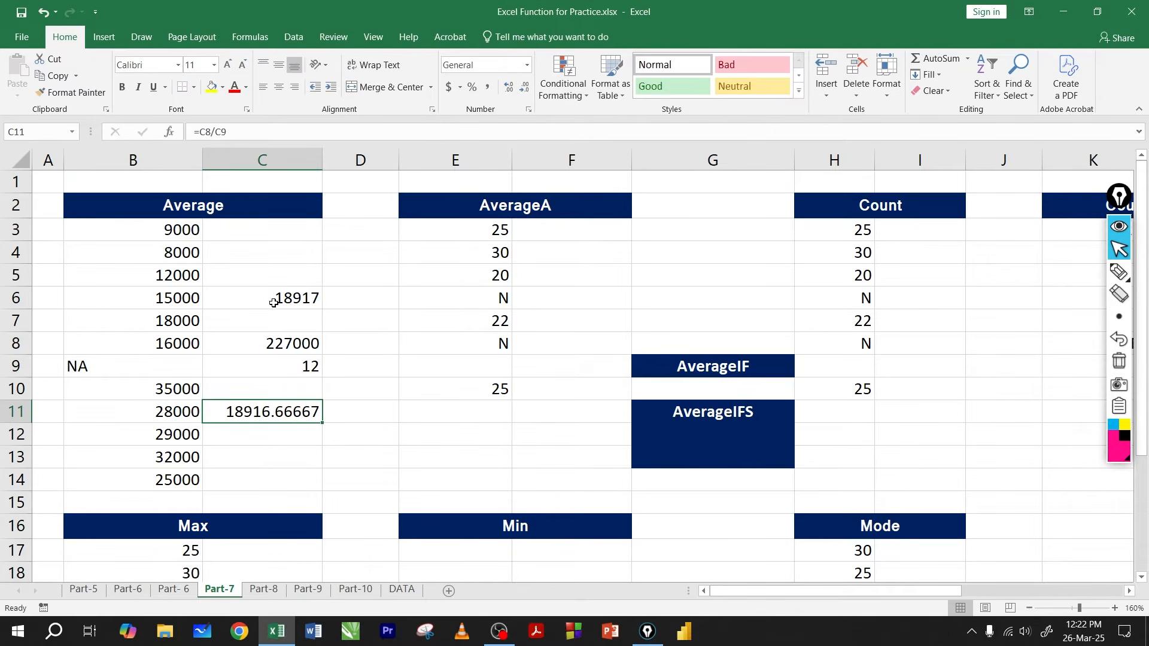
left_click(273, 303)
left_click(261, 415)
left_click(291, 299)
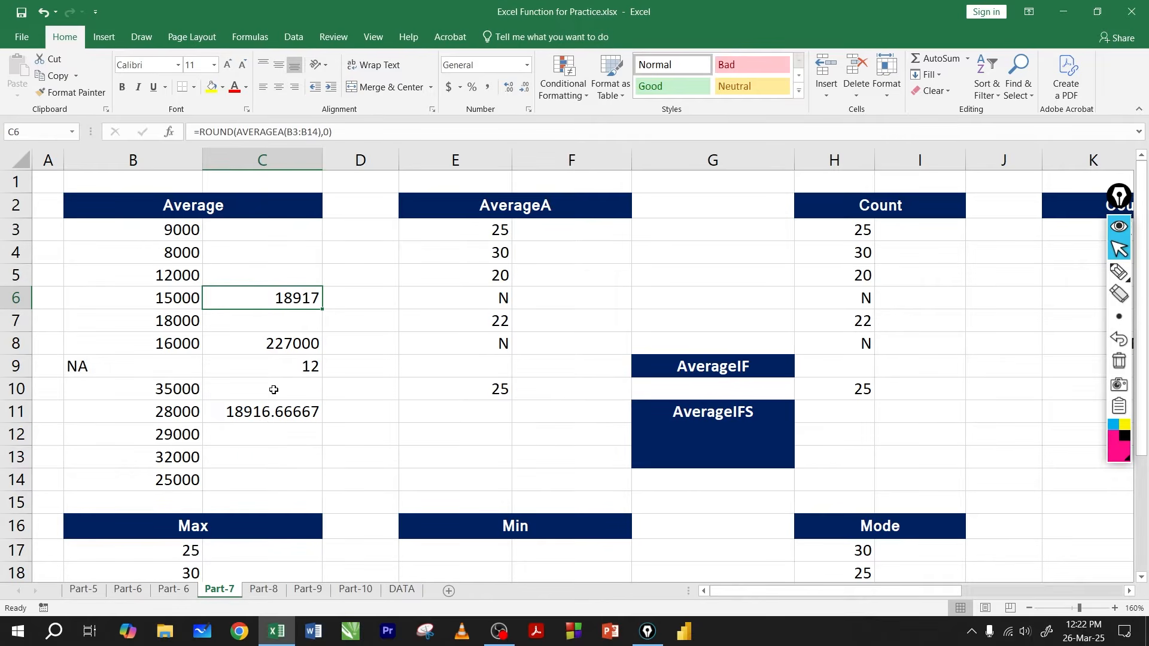
left_click(263, 417)
left_click(273, 307)
left_click(266, 412)
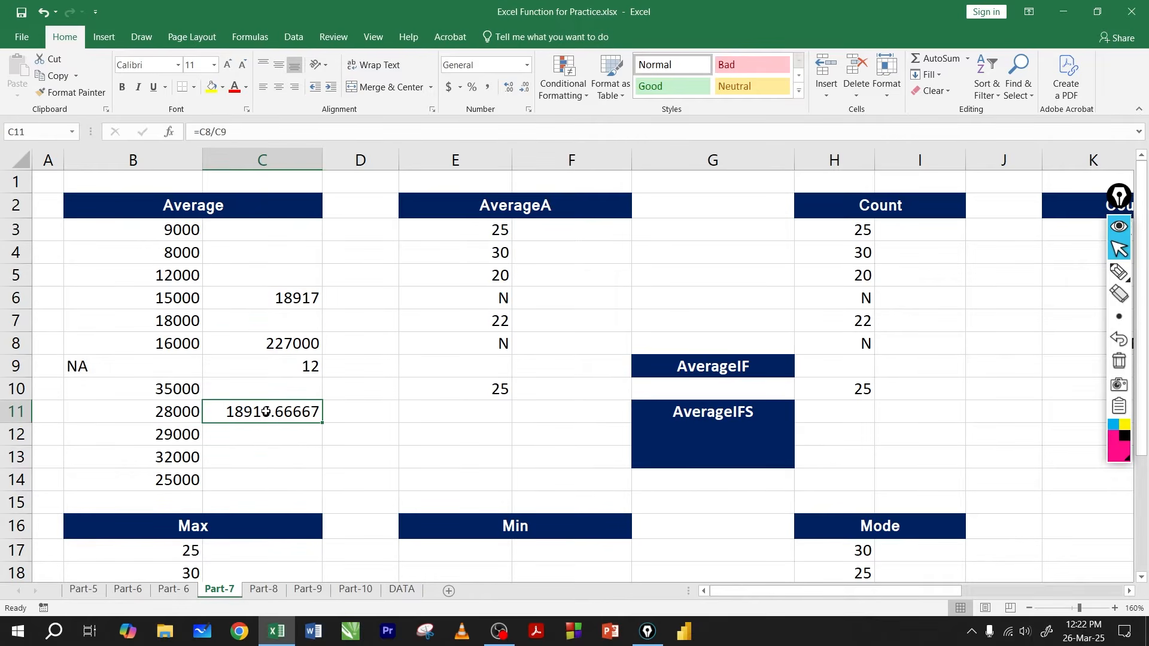
- Review the Average data in B3:B14 and the AverageA column's numbers, the text in E6 and the empty cell E9
left_click(204, 213)
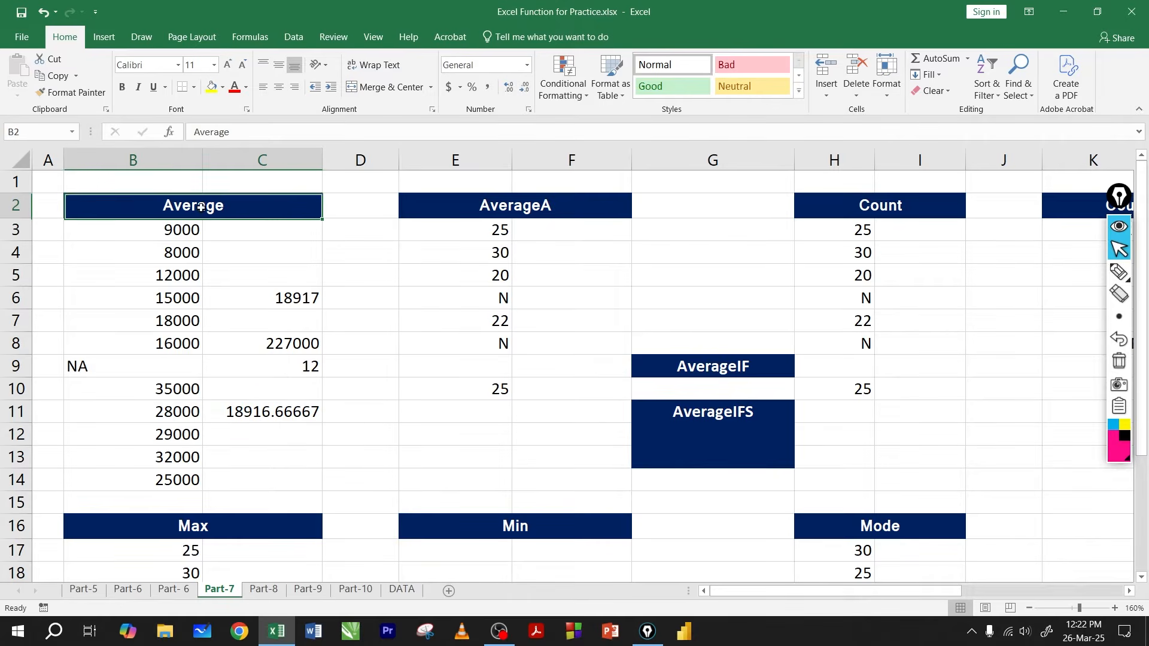
left_click_drag(173, 231, 176, 475)
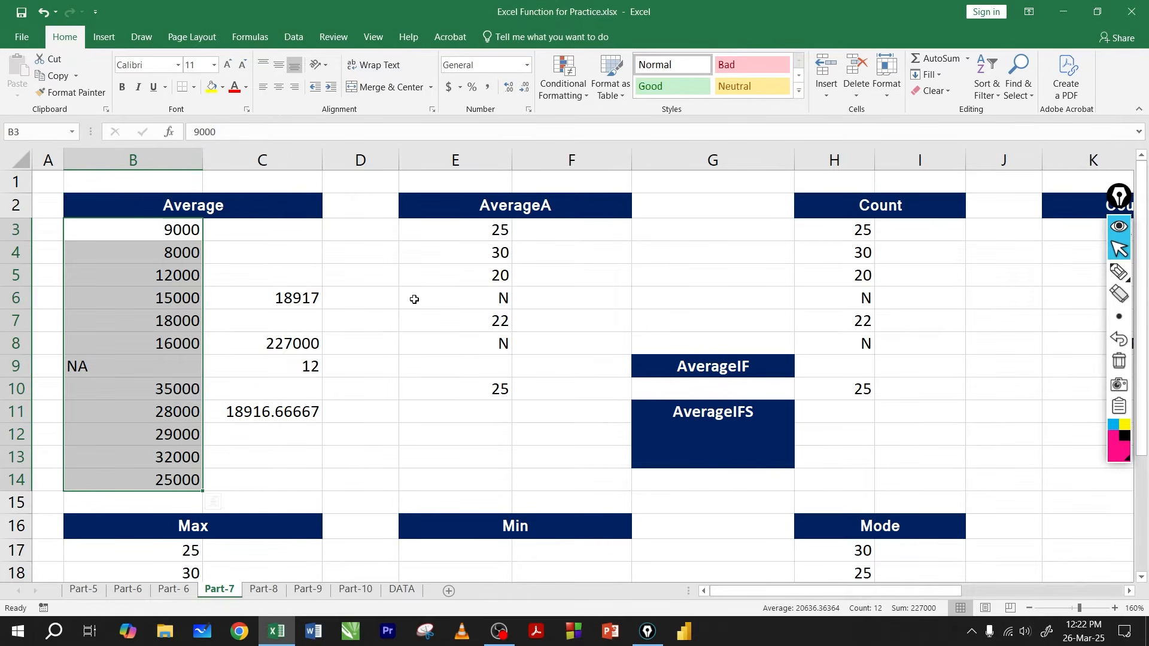
left_click(486, 233)
left_click_drag(486, 234, 487, 278)
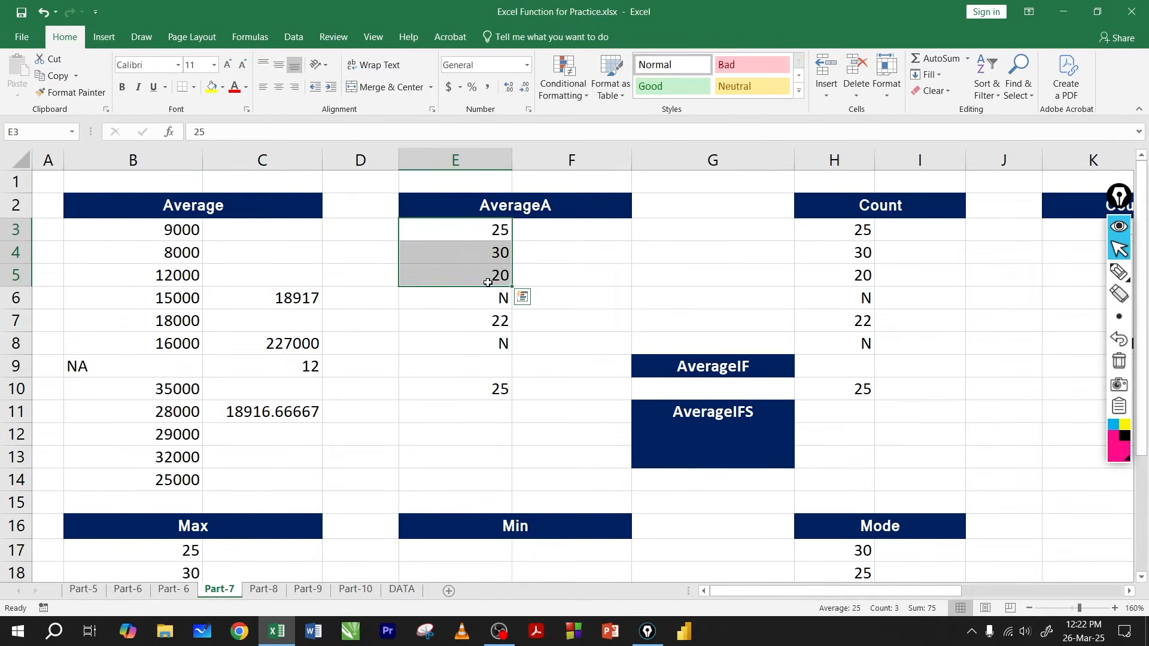
left_click(479, 300)
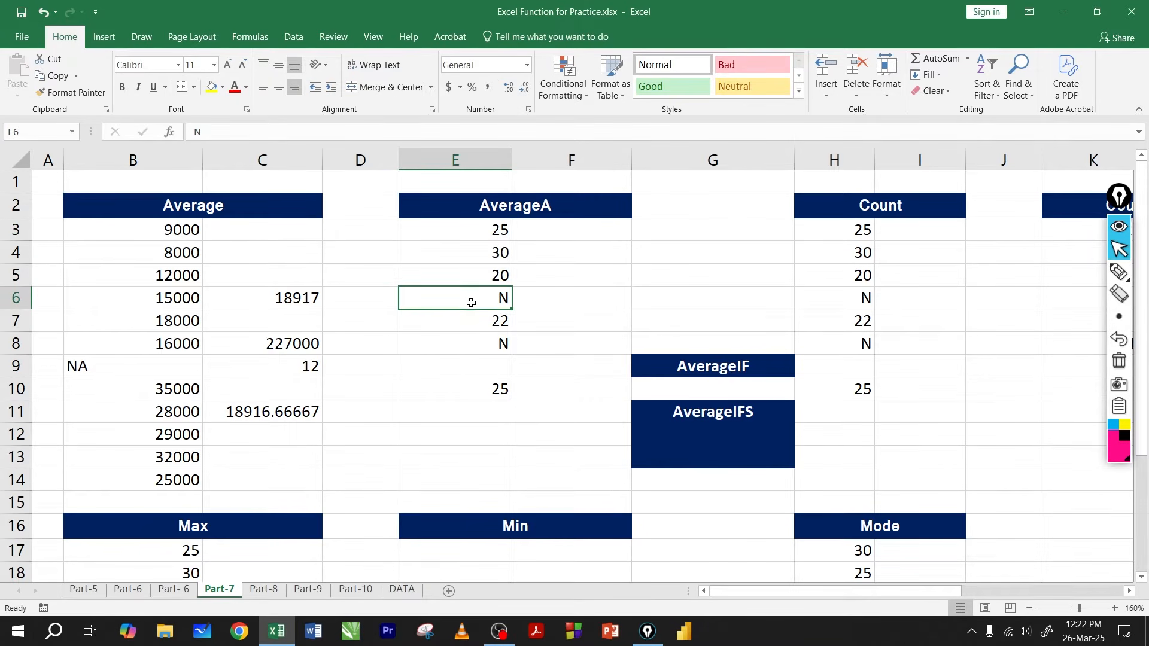
left_click(477, 370)
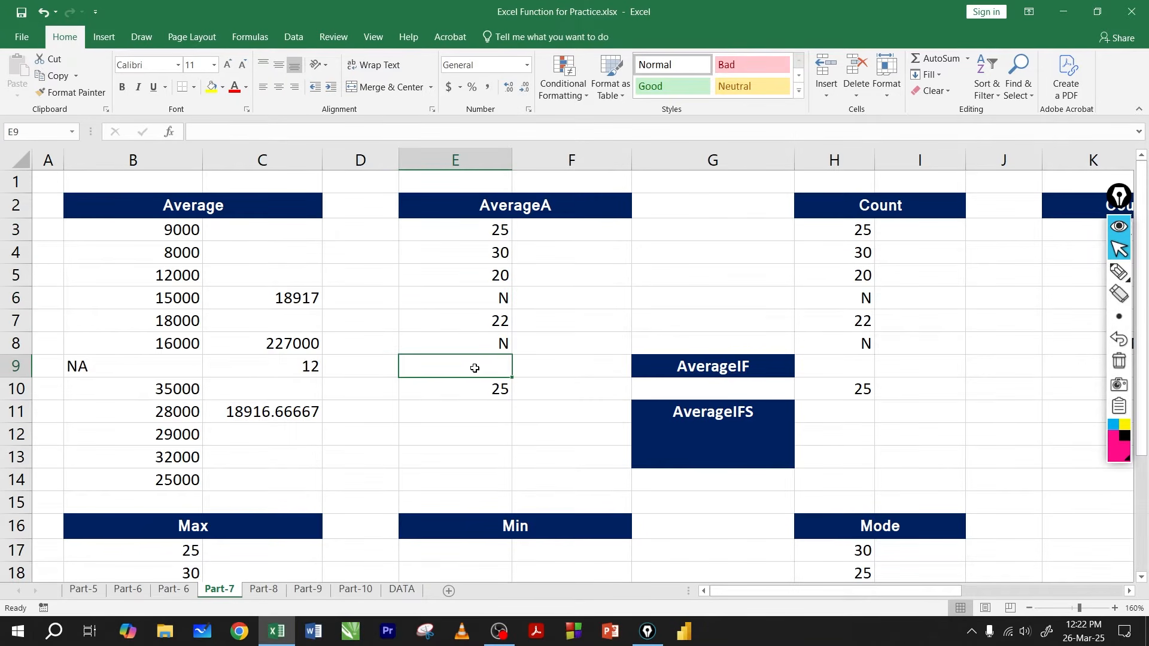
left_click(219, 211)
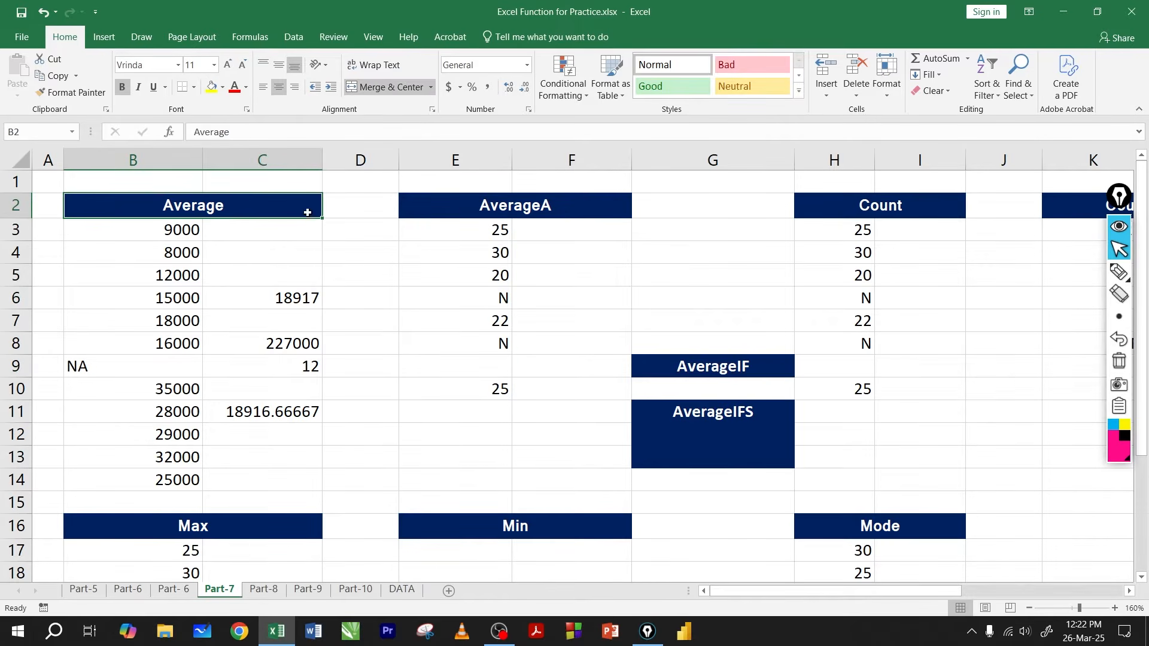
left_click(526, 207)
- Clear the value in B4 and check the effect on the AVERAGEA result in C6
left_click(181, 252)
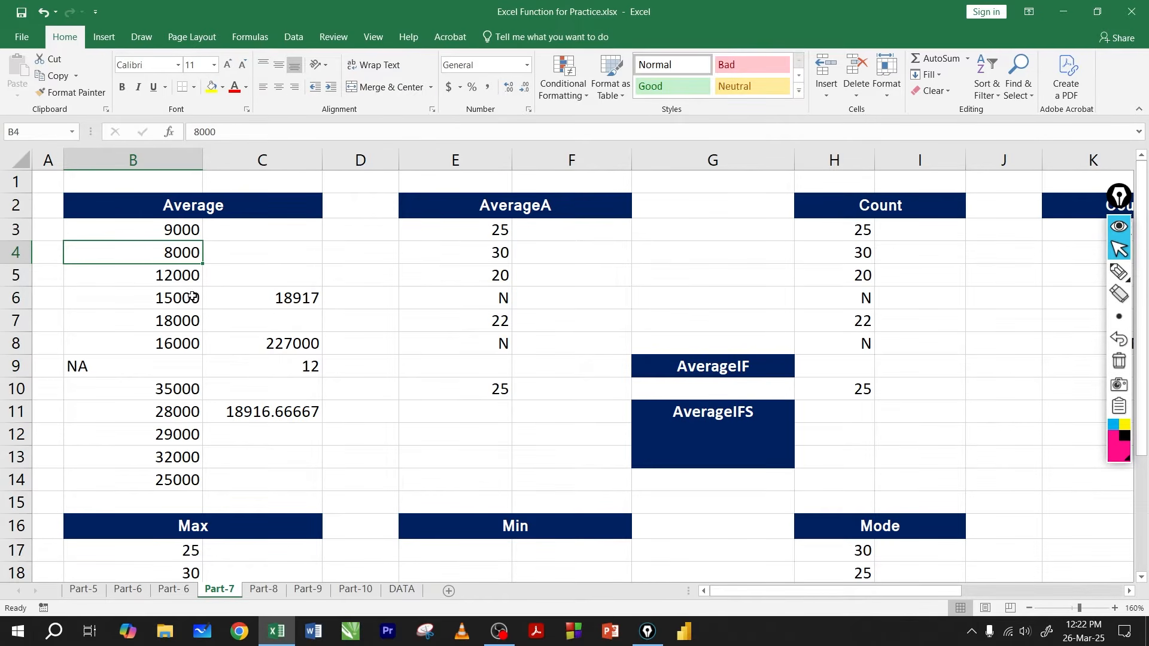
key("Delete")
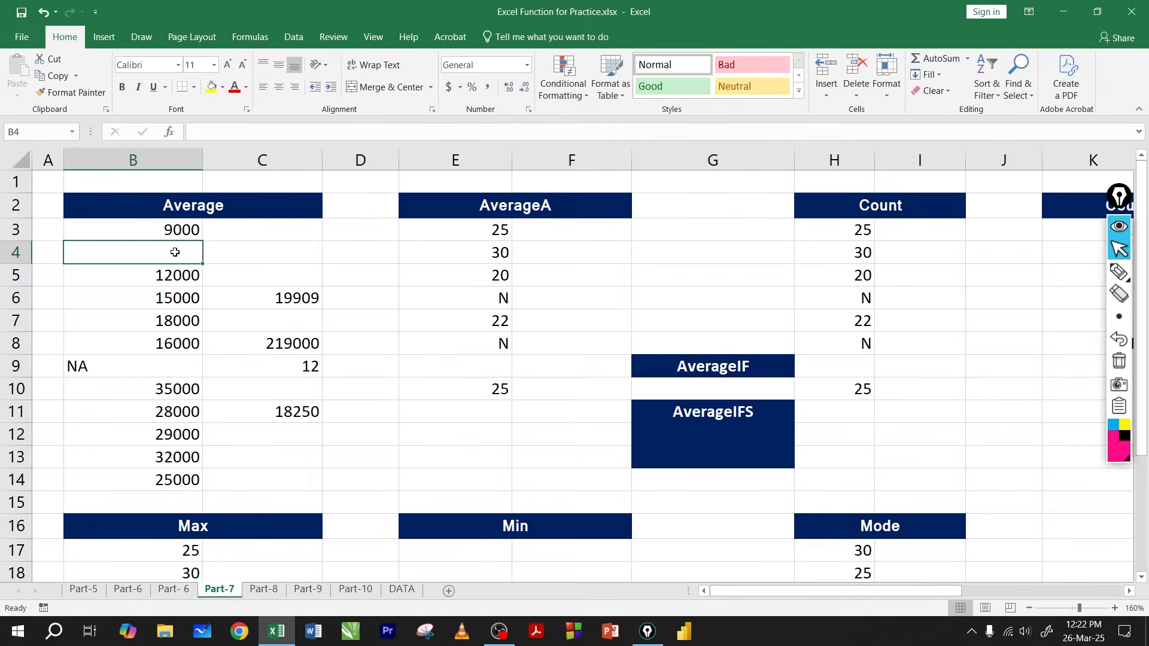
left_click(289, 302)
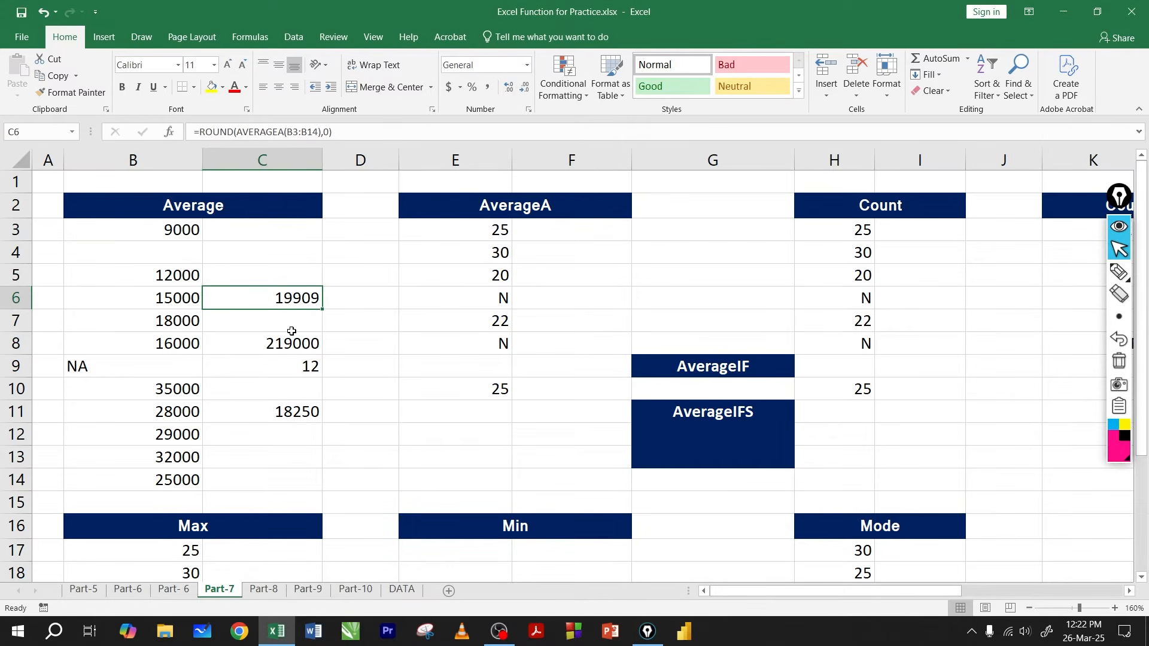
- Check the sum in C8 and set the divisor in C9 to 11, leaving out the empty cell B4
left_click(287, 367)
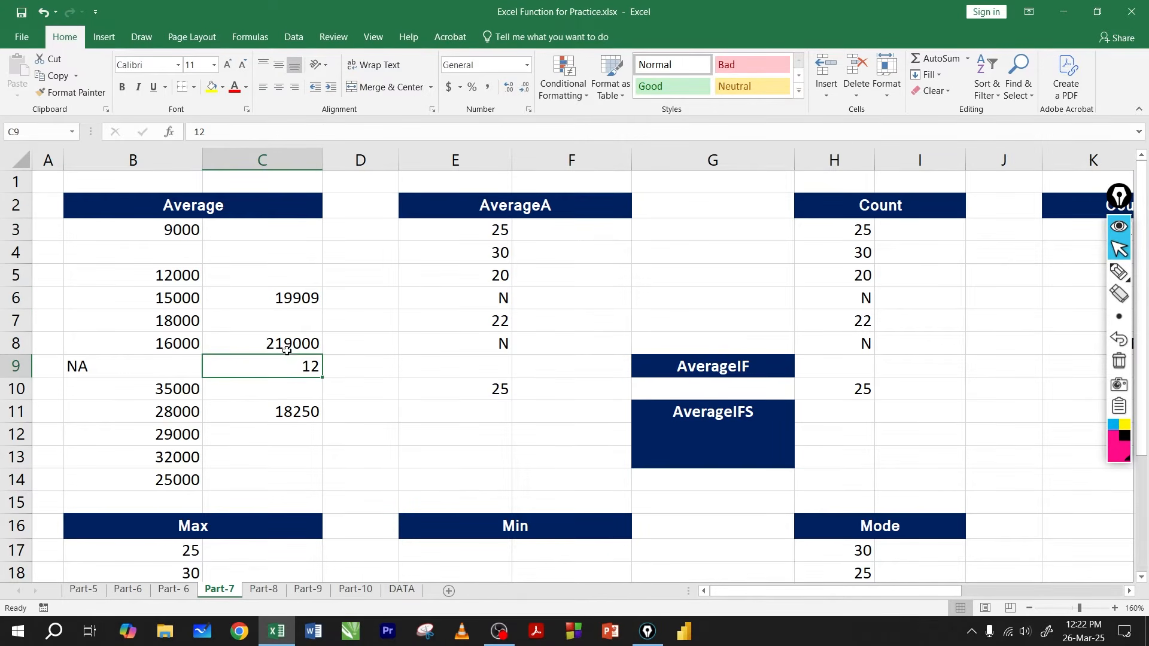
left_click(284, 346)
left_click(282, 368)
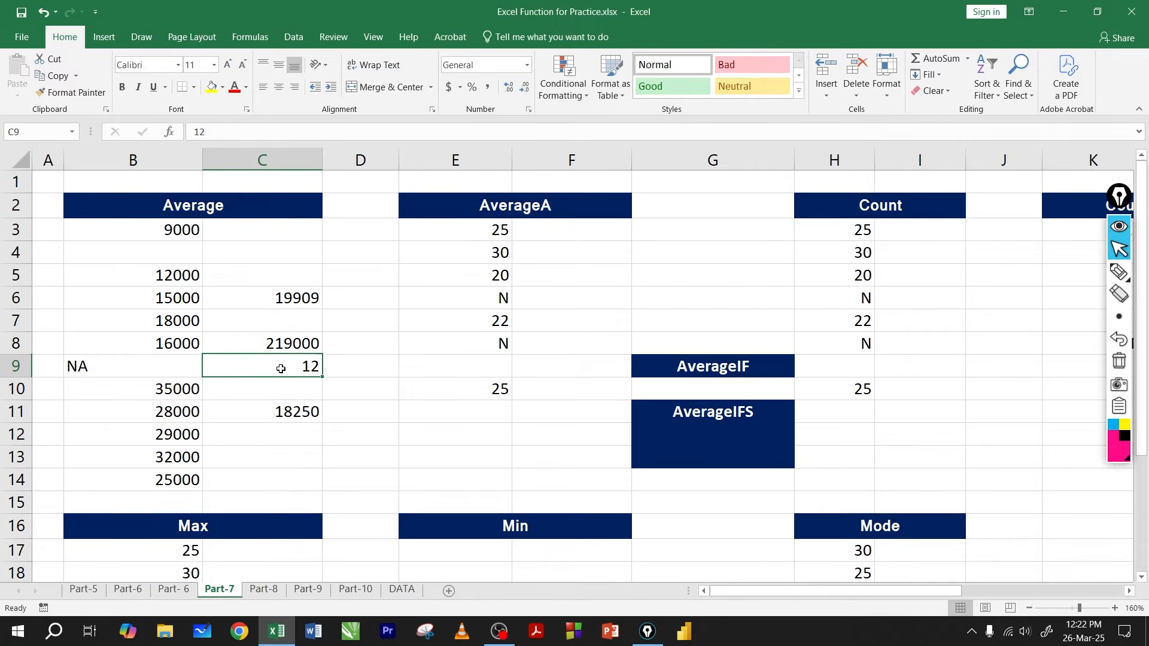
type("11")
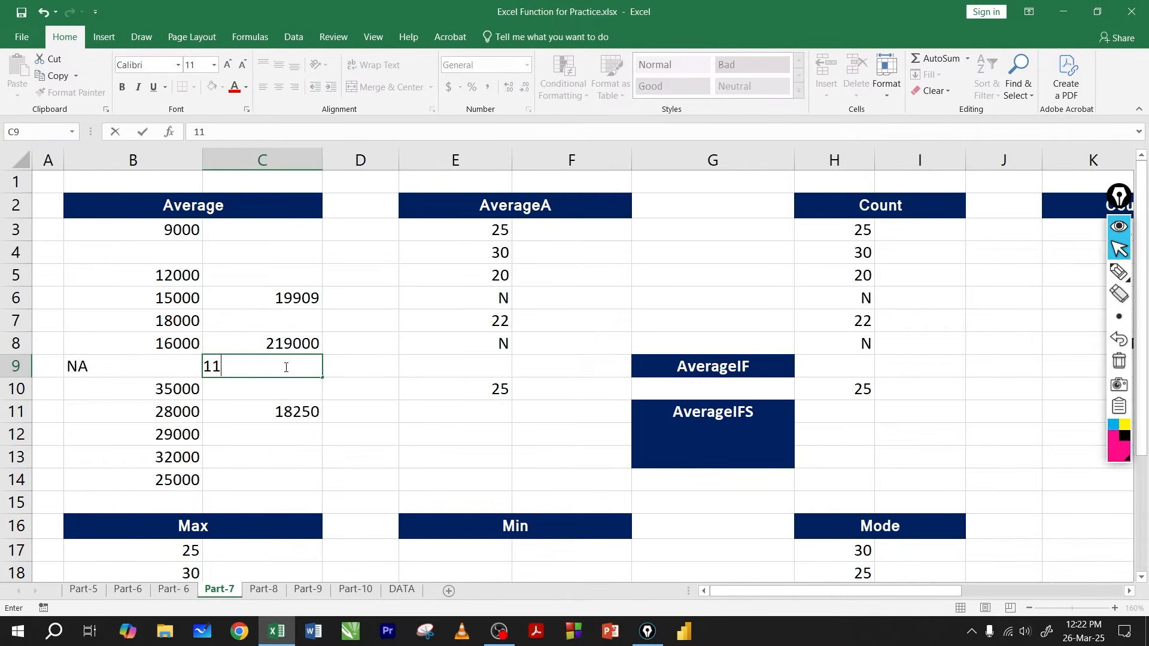
key("Return")
- Compare the AVERAGEA result in C6 with the division in C11, and check the text in B9, empty B4 and C6's formula
left_click(286, 303)
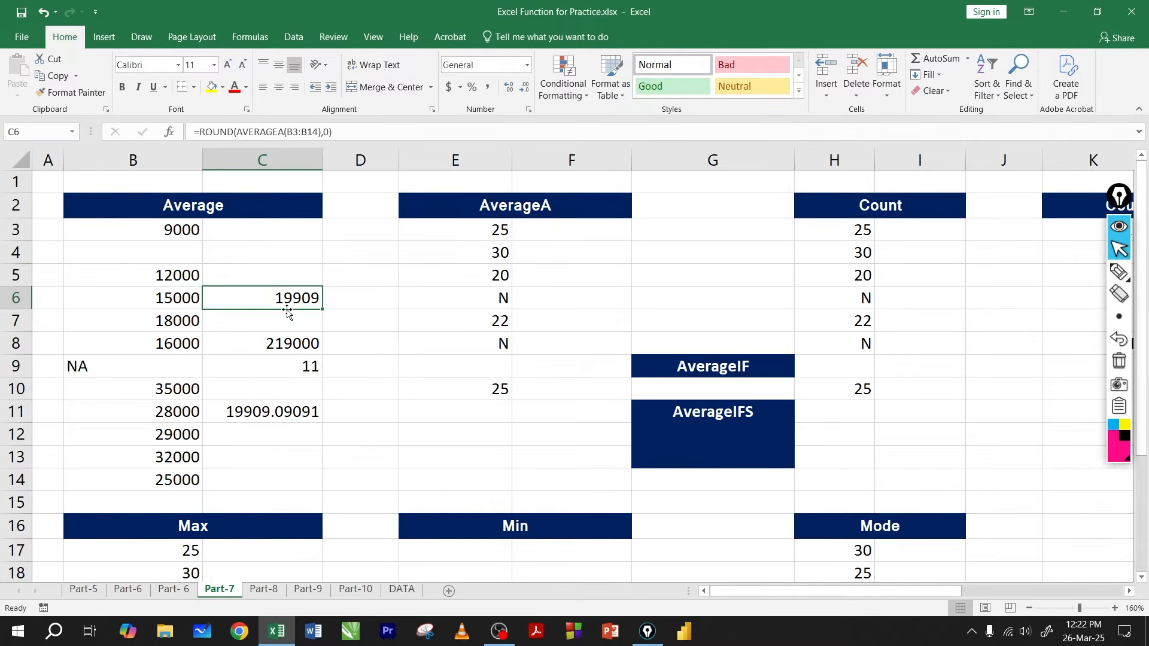
left_click(270, 412)
left_click(293, 291)
left_click(264, 413)
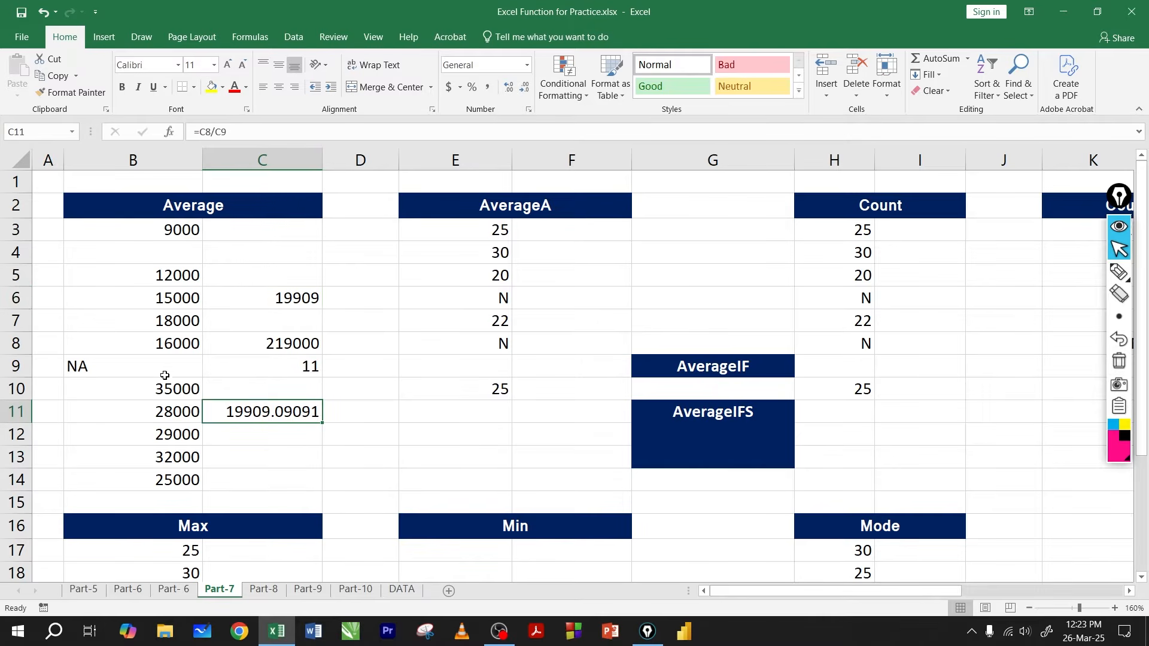
left_click(152, 365)
left_click(170, 258)
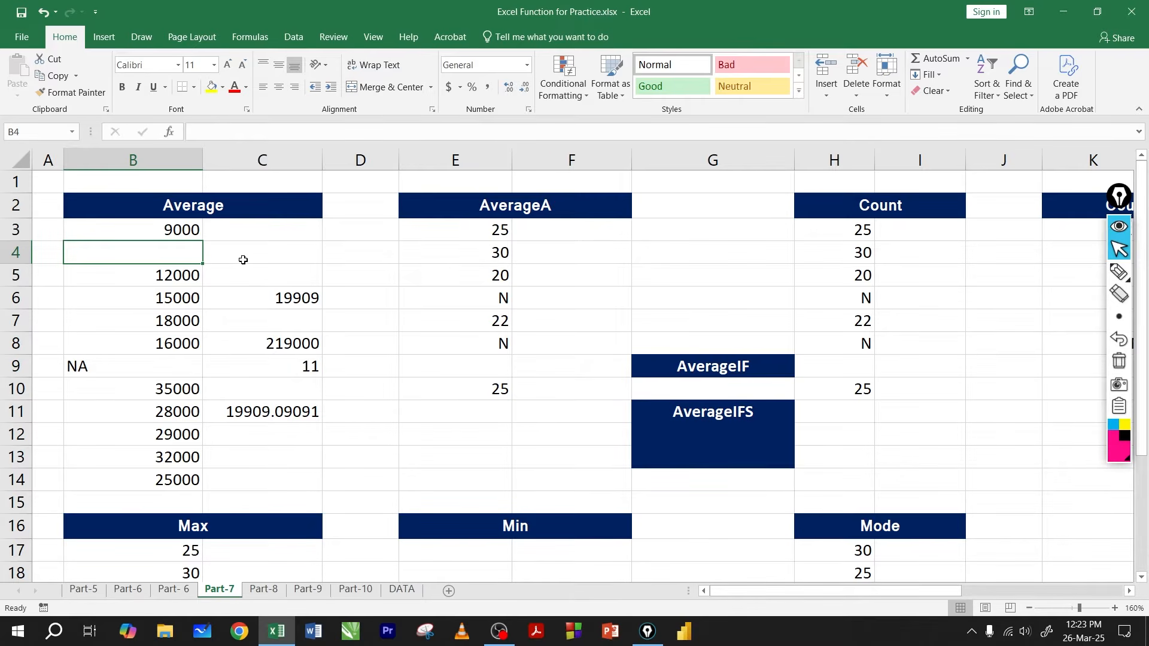
left_click(263, 297)
key("F2")
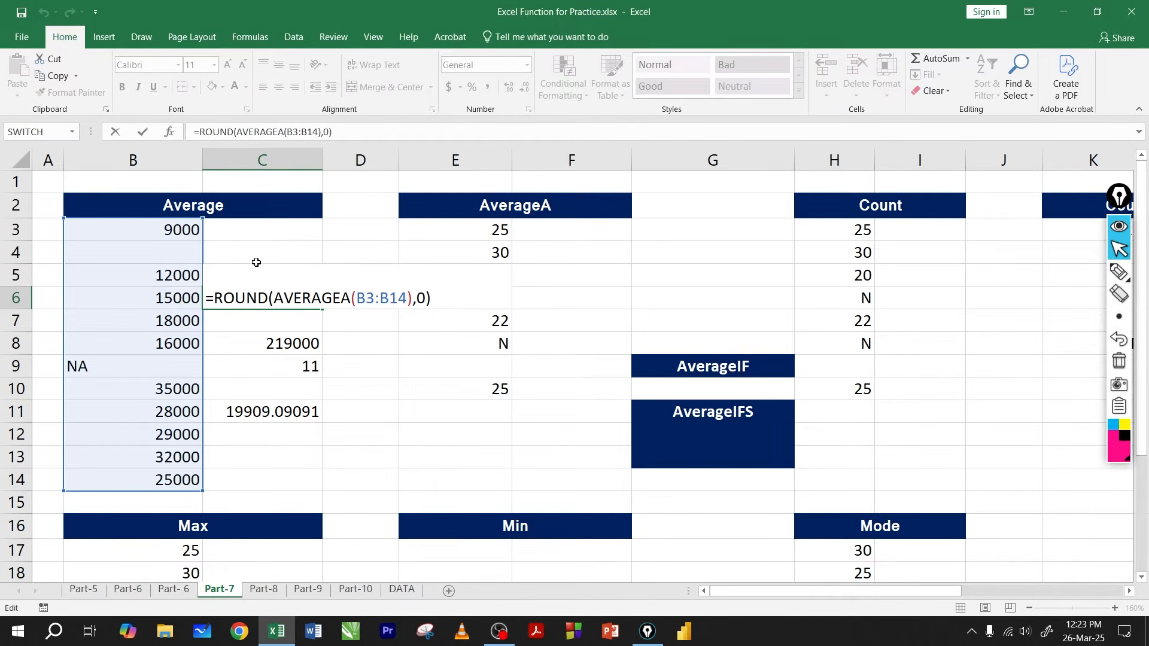
key("Return")
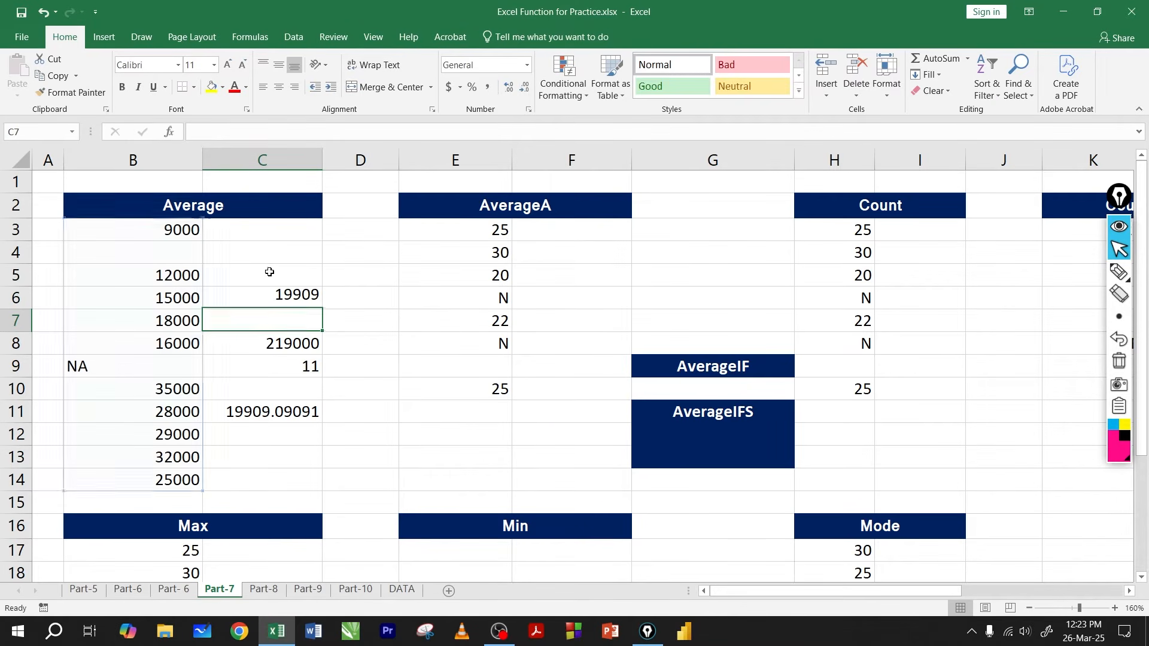
- Look over the AverageA and AverageIF sections and the manual sum and divisor in C8 and C9
left_click_drag(536, 241, 226, 337)
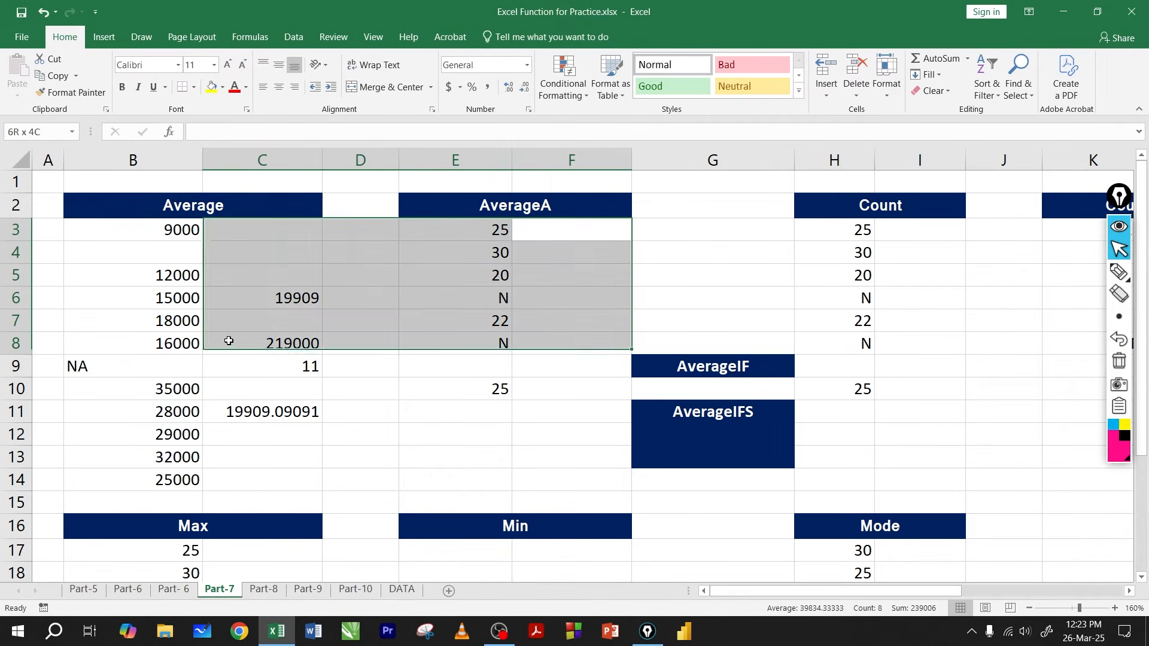
left_click(693, 367)
left_click(688, 387)
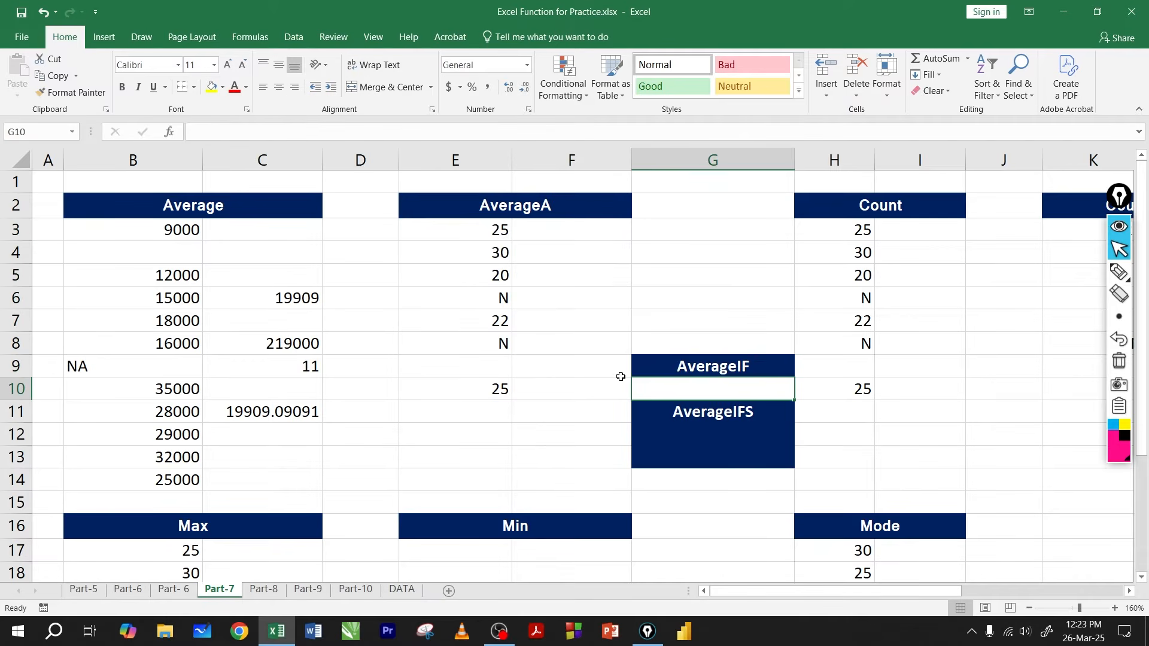
left_click(438, 426)
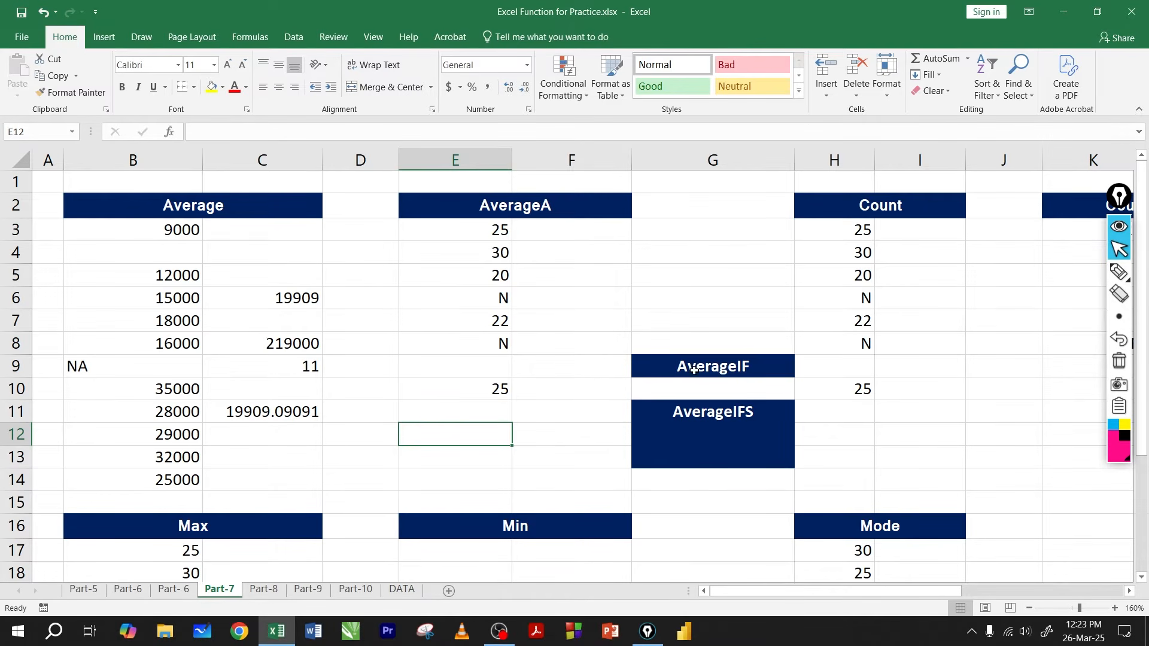
left_click(301, 366)
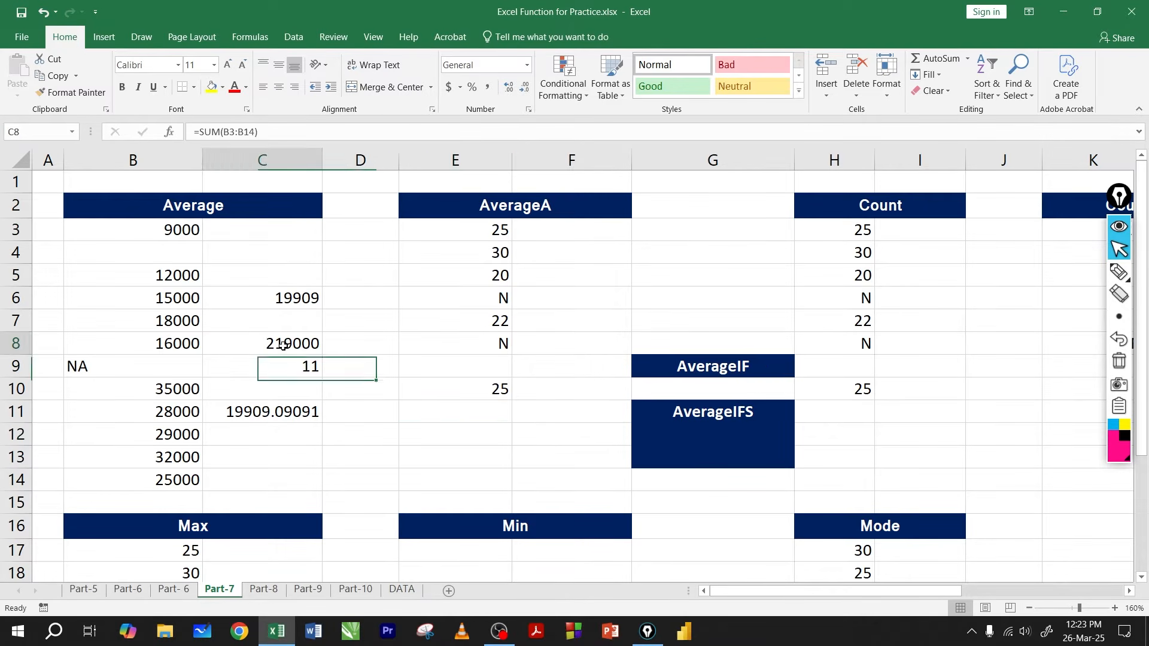
left_click(293, 346)
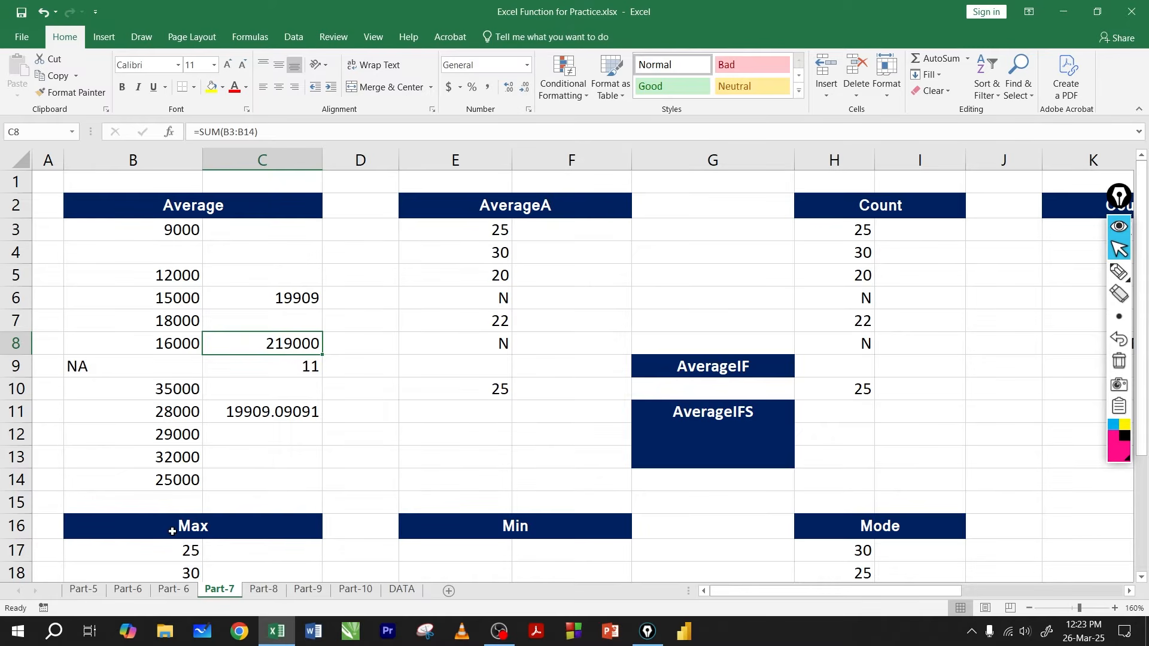
- View the SUMIF examples on the Part-5 sheet and return to Part-7
left_click(83, 590)
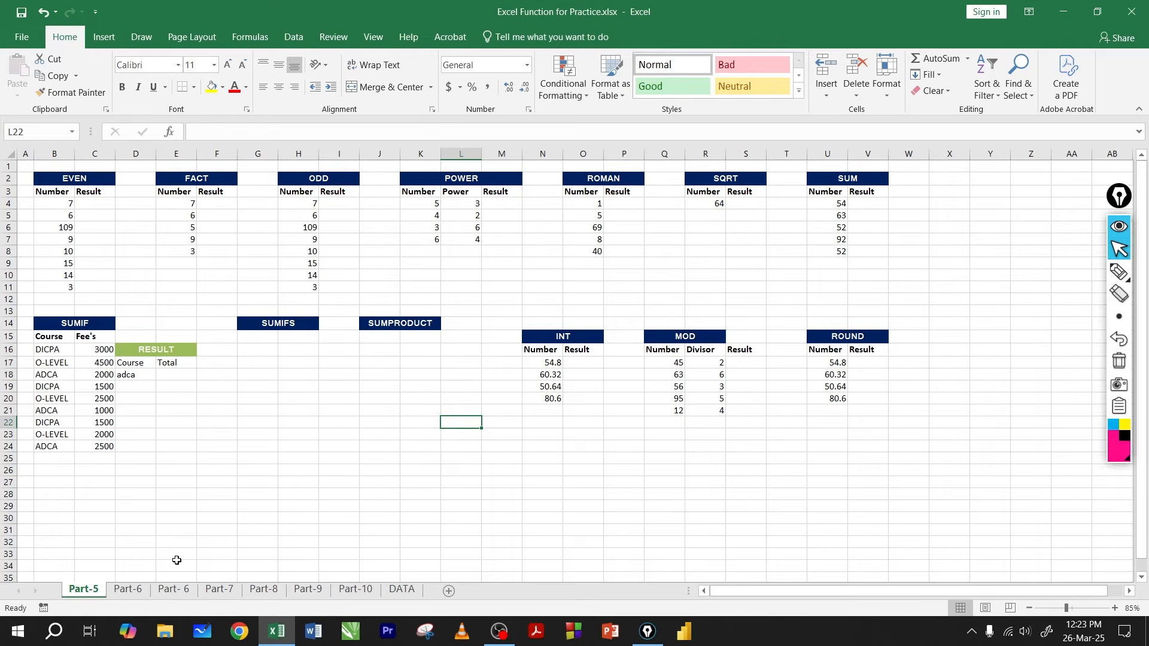
left_click(219, 590)
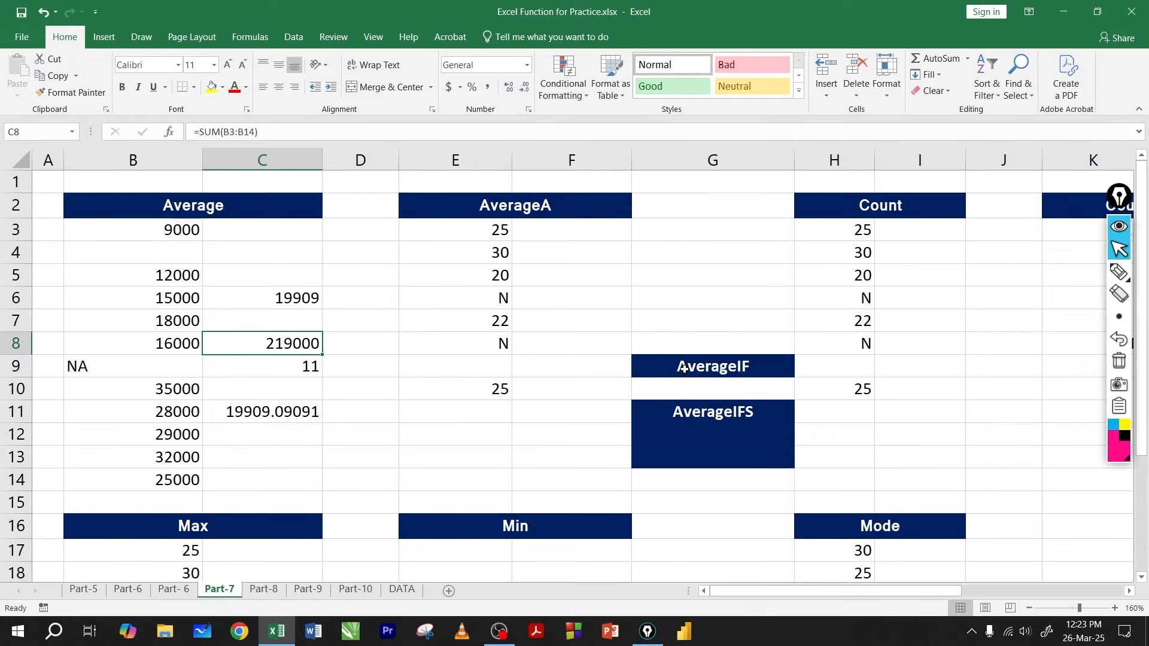
left_click(592, 381)
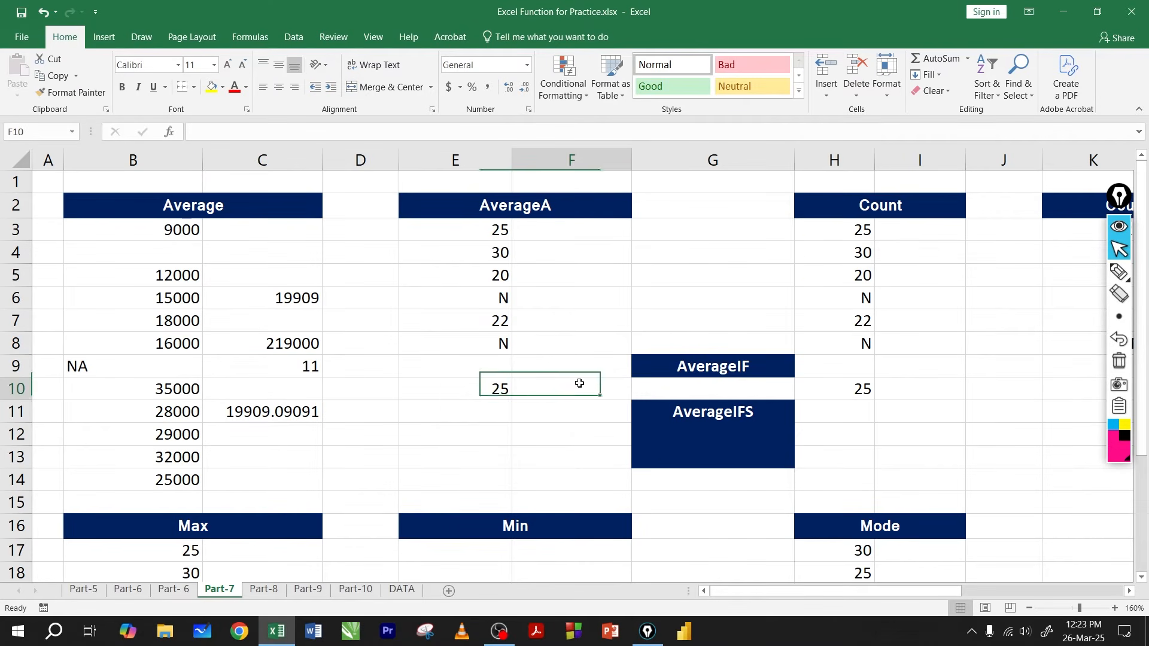
- Open the DATA sheet and examine the student table's Deposit Fee and State columns
left_click(401, 592)
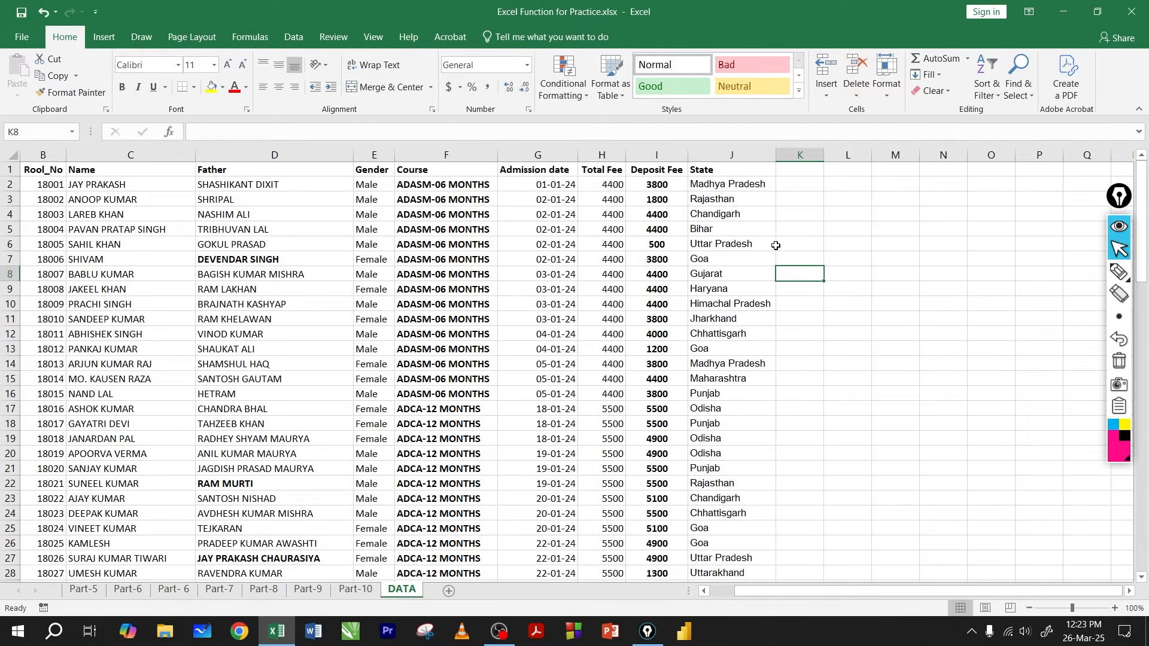
left_click(806, 232)
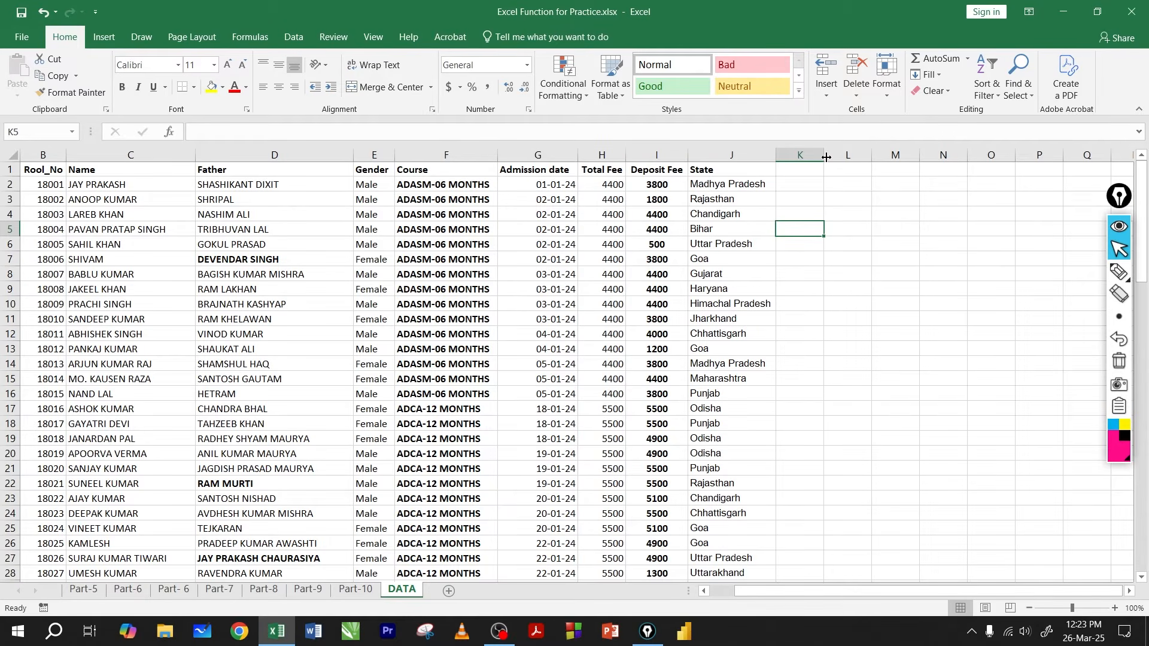
scroll(832, 263, "down", 1)
scroll(817, 276, "up", 1)
left_click(657, 215)
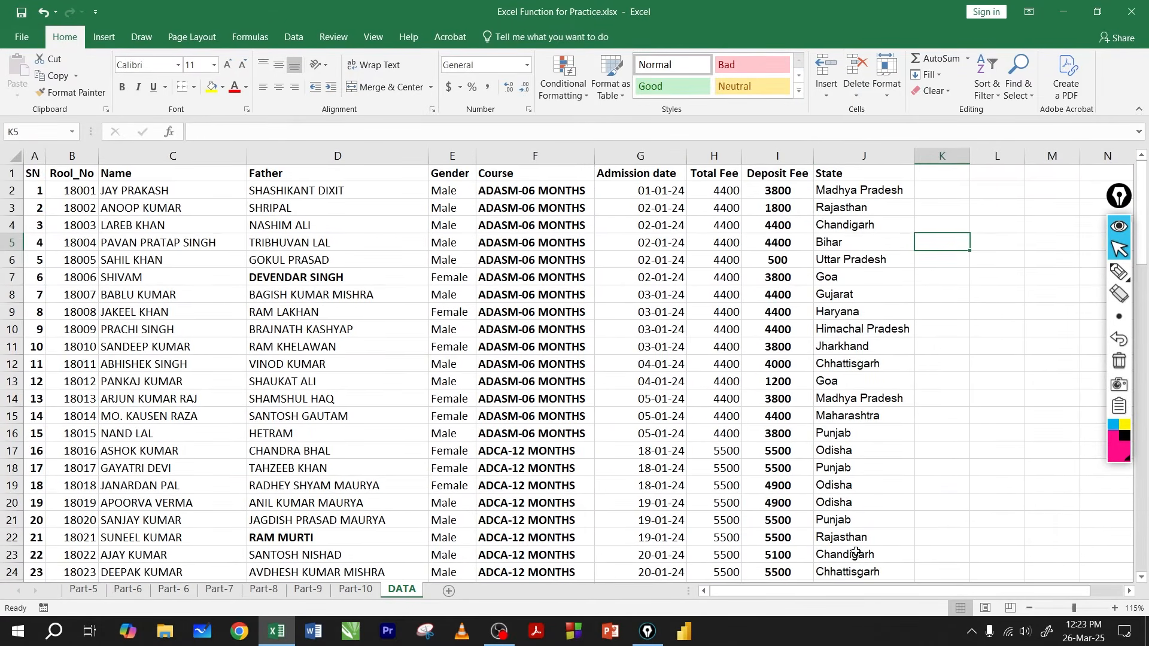
scroll(771, 193, "up", 1, "ctrl")
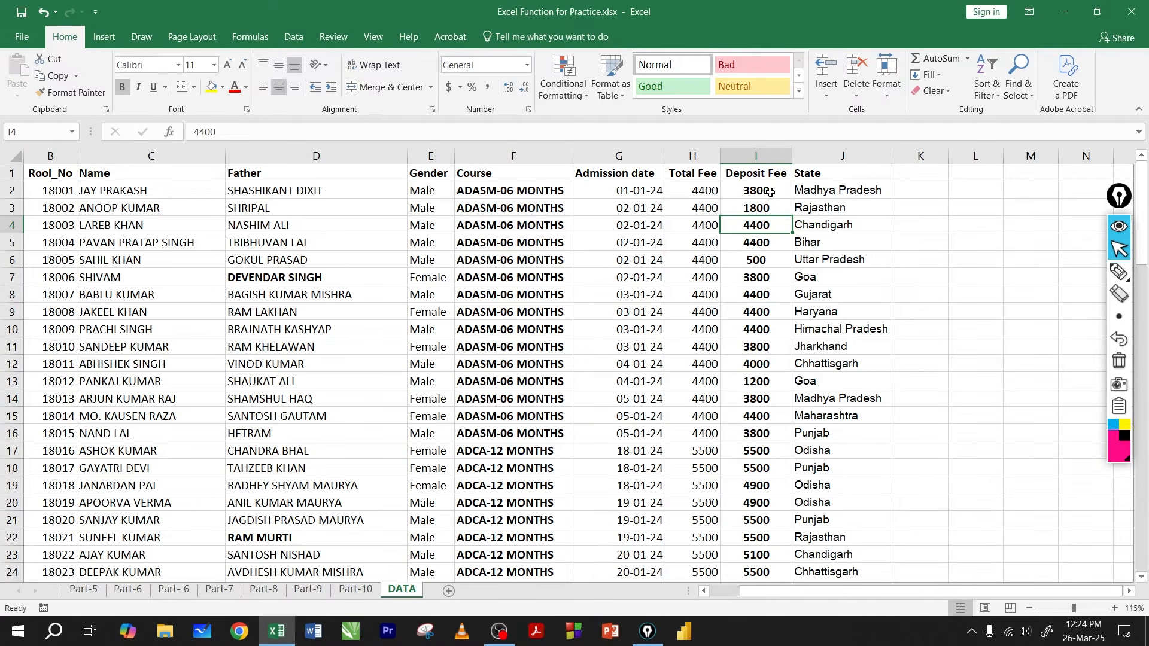
- Average the Deposit Fee column in L7 with AVERAGE over I2:I94 and check the formula's range
left_click(966, 273)
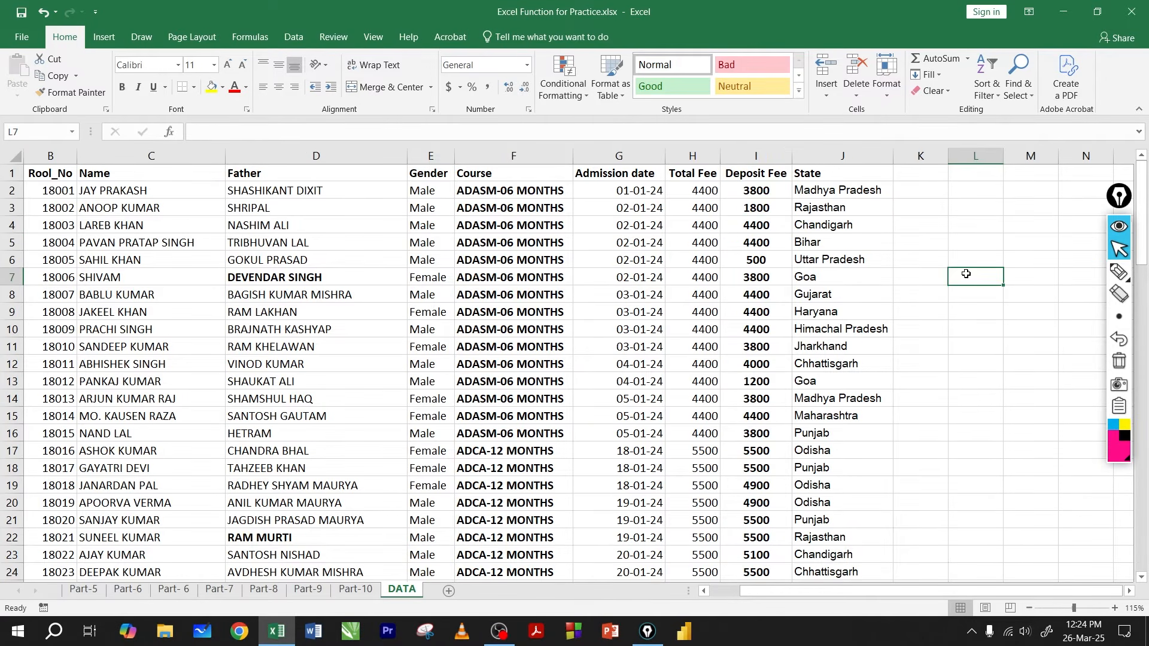
type("=")
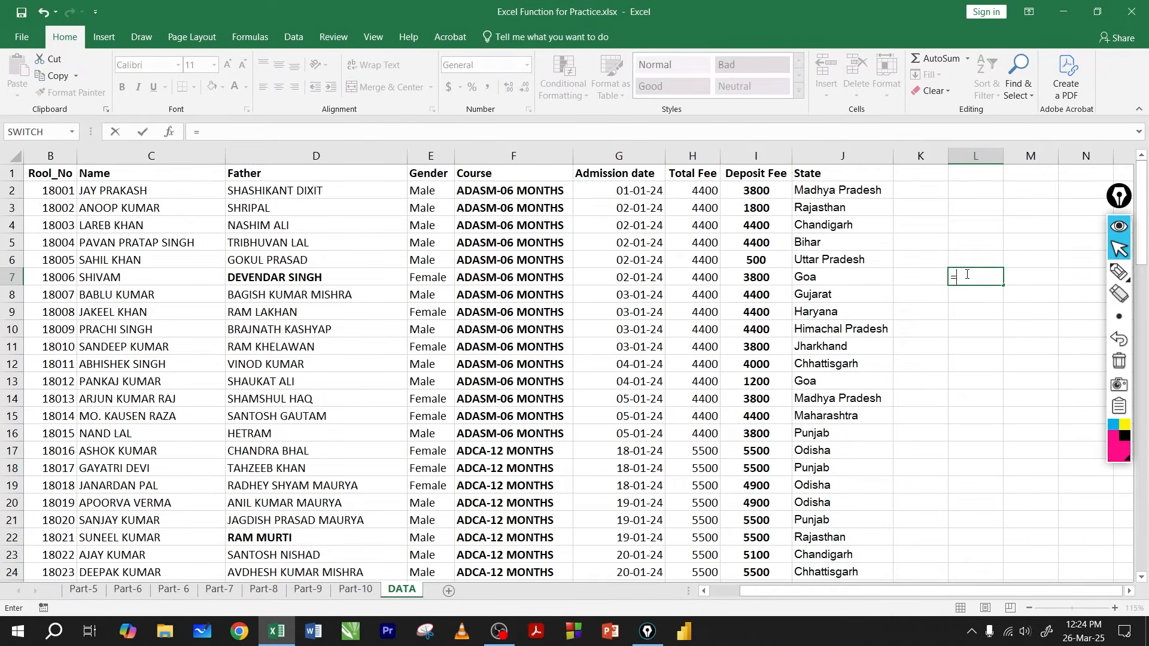
type("av")
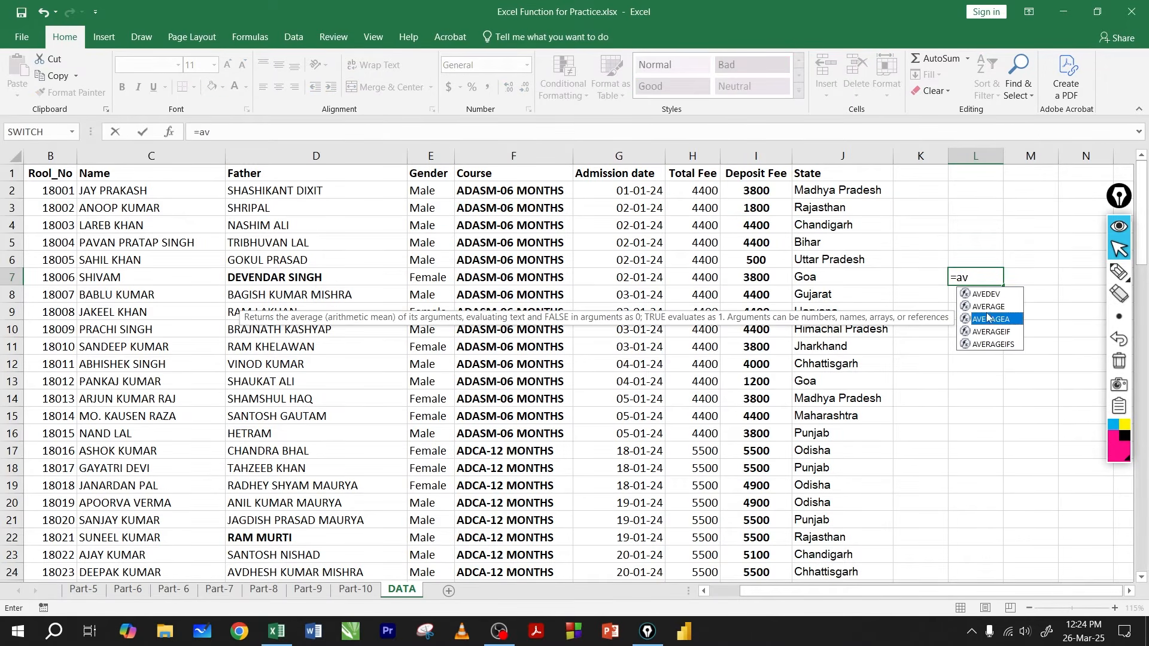
double_click(989, 307)
left_click_drag(777, 190, 772, 522)
key("Return")
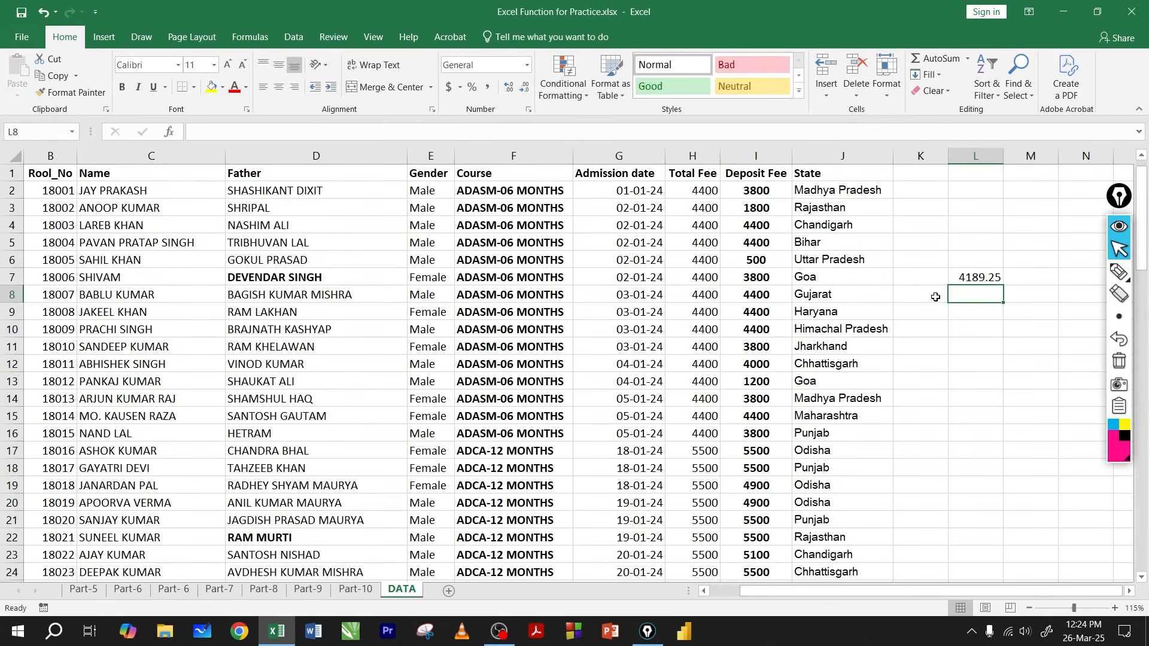
double_click(966, 279)
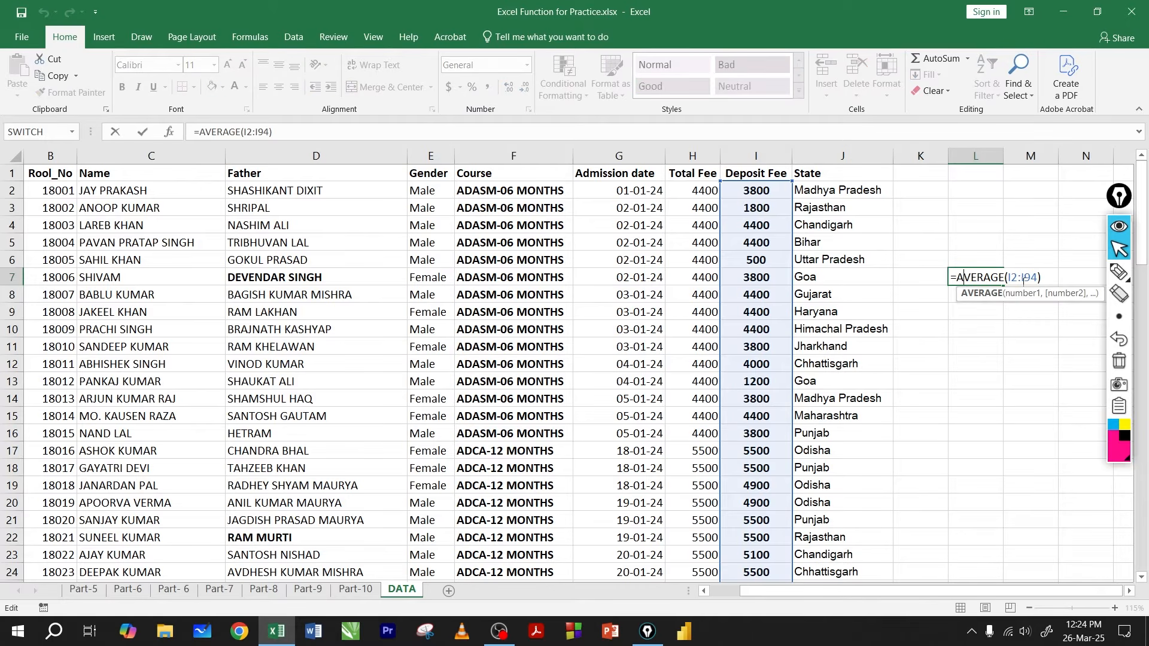
key("Return")
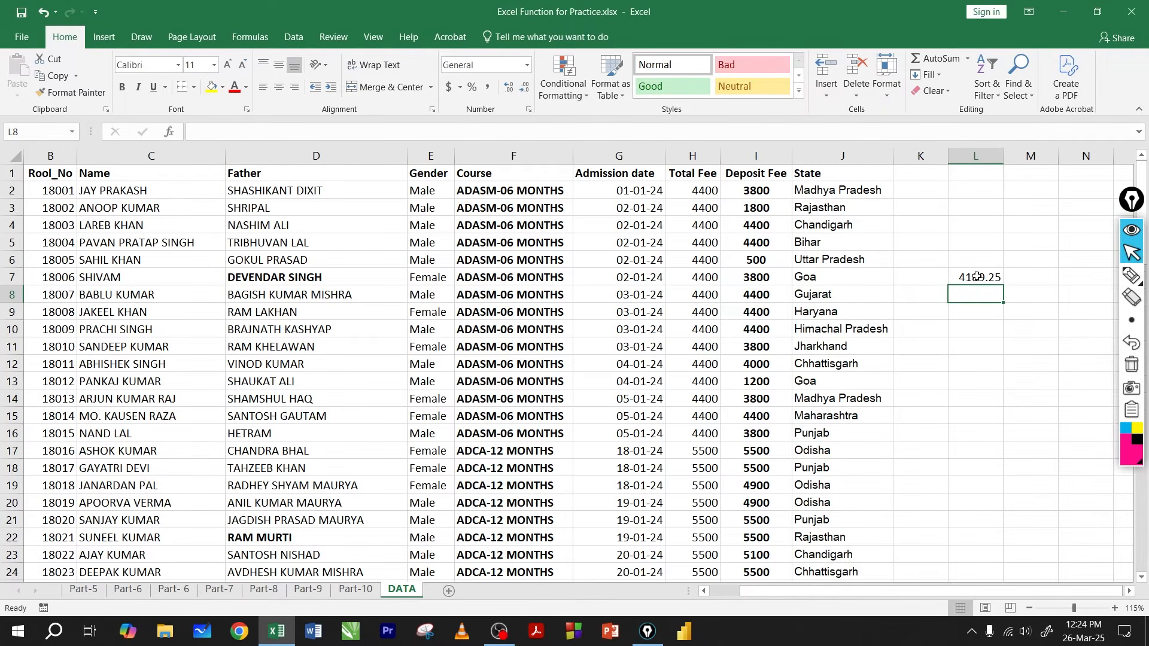
left_click(977, 278)
key("F2")
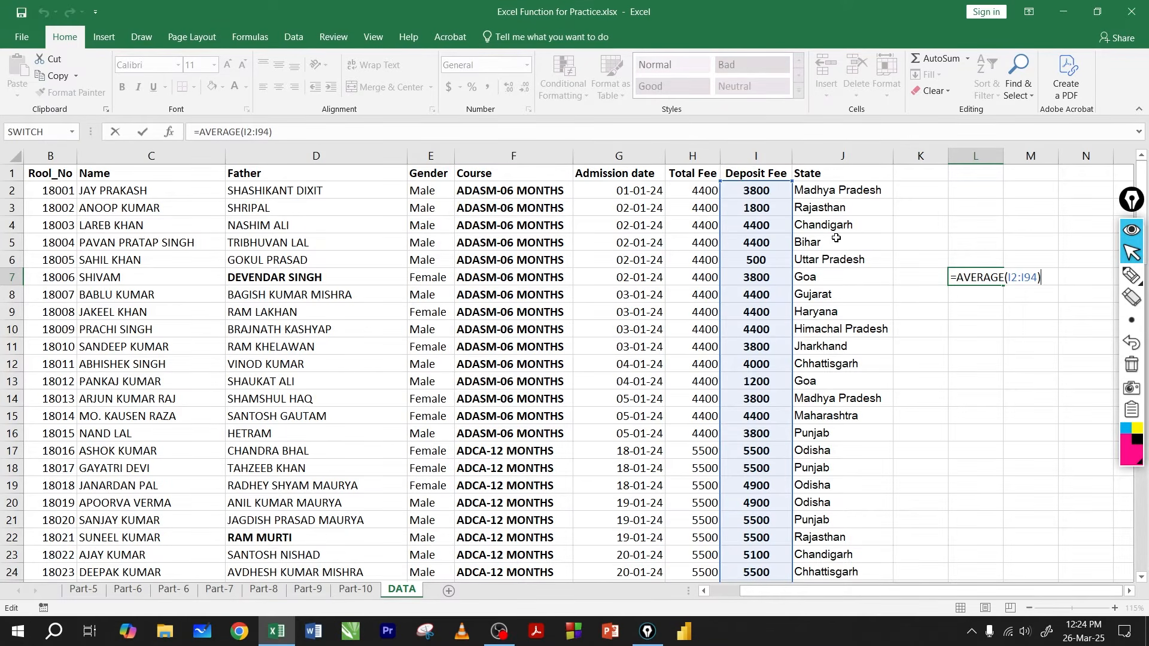
left_click(1004, 280)
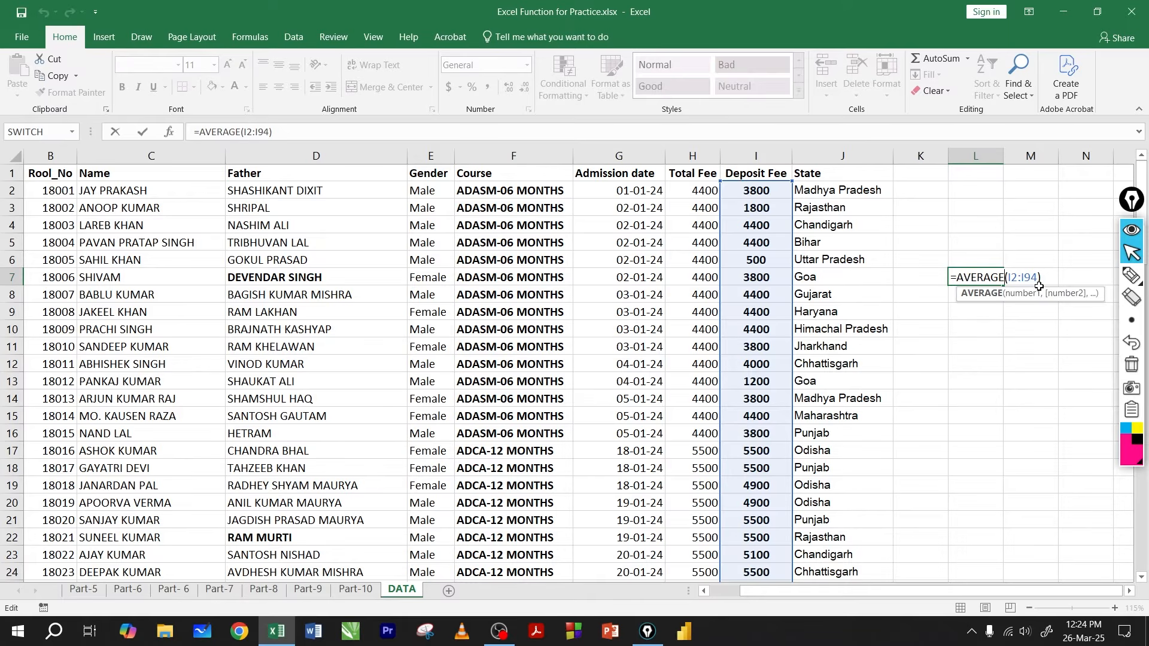
type("if")
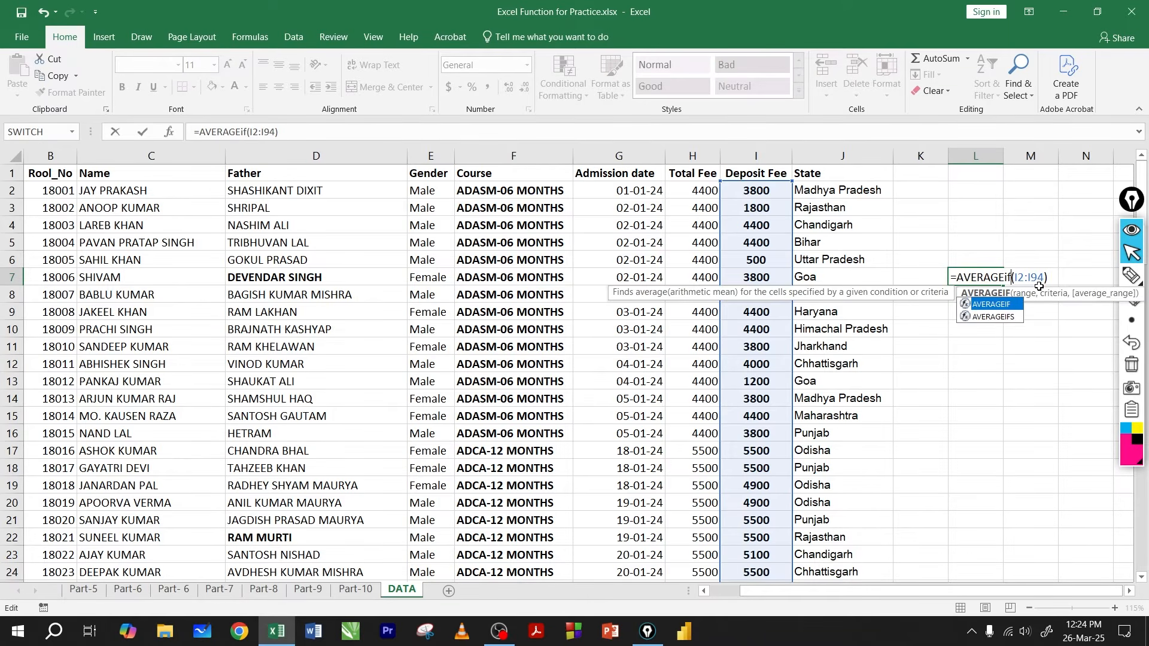
key("Return")
key("Return")
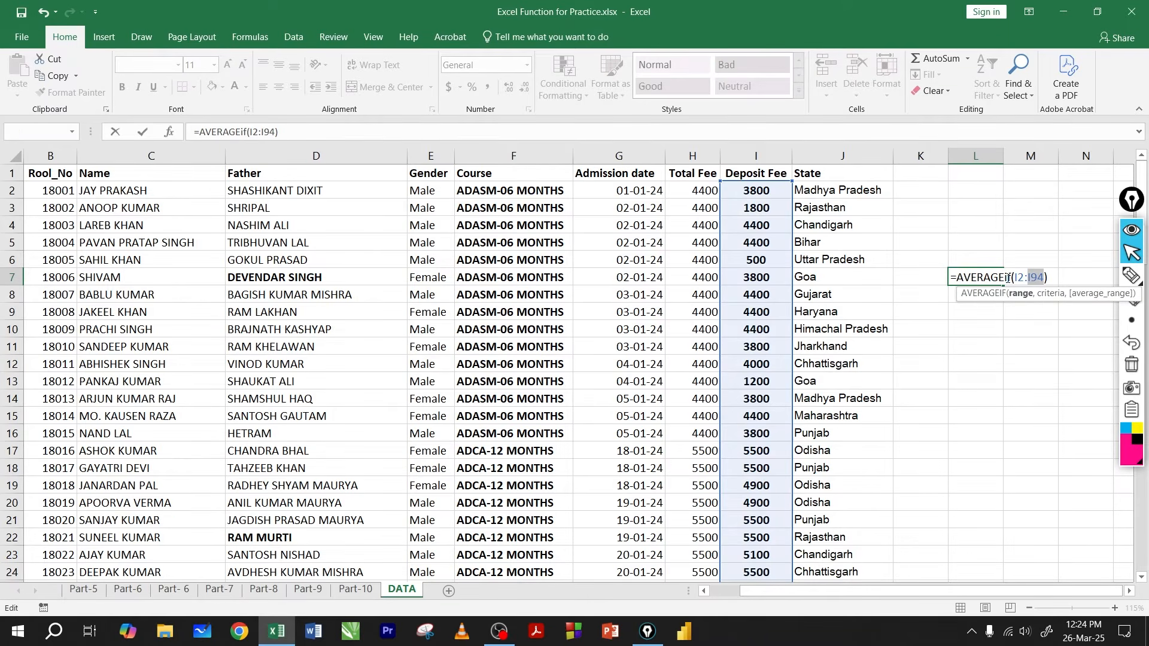
left_click(1009, 279)
key("BackSpace")
key("BackSpace")
key("Return")
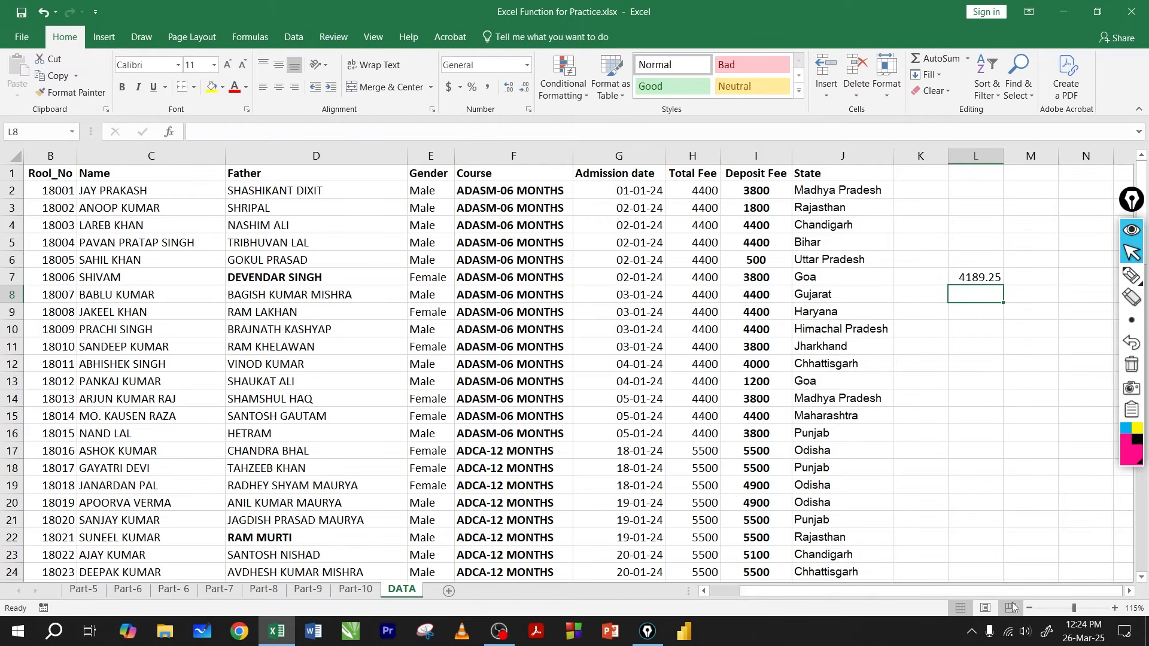
- Change the AVERAGE function in L7 to AVERAGEIF and remove its I2:I94 argument
left_click(1130, 591)
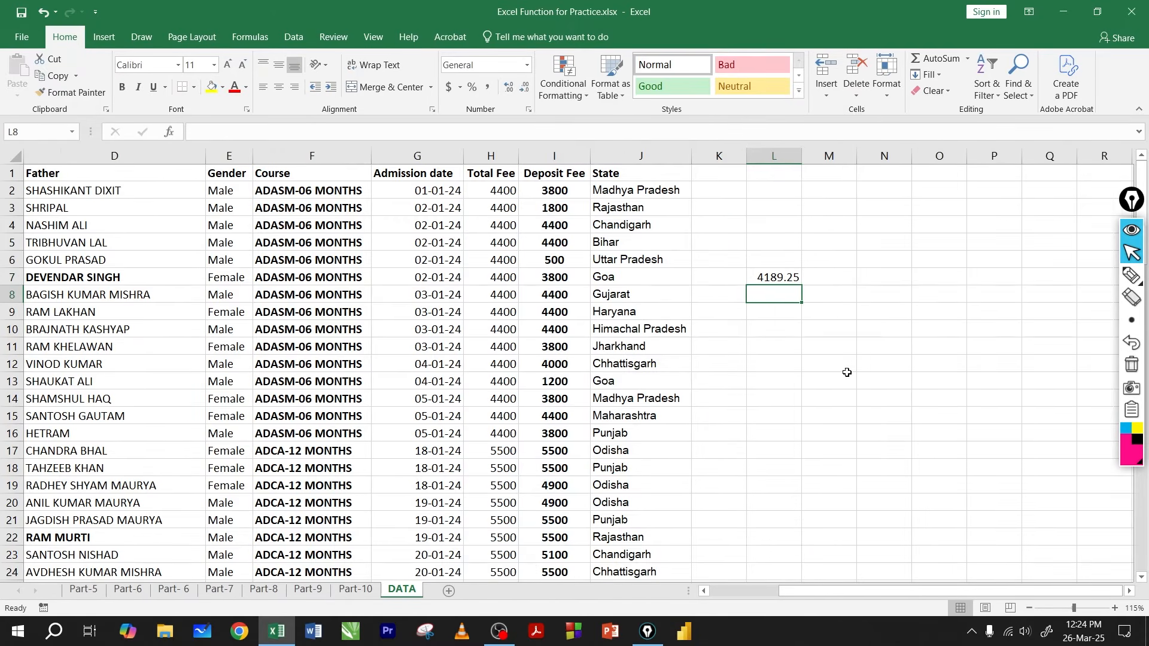
scroll(847, 373, "up", 4, "ctrl")
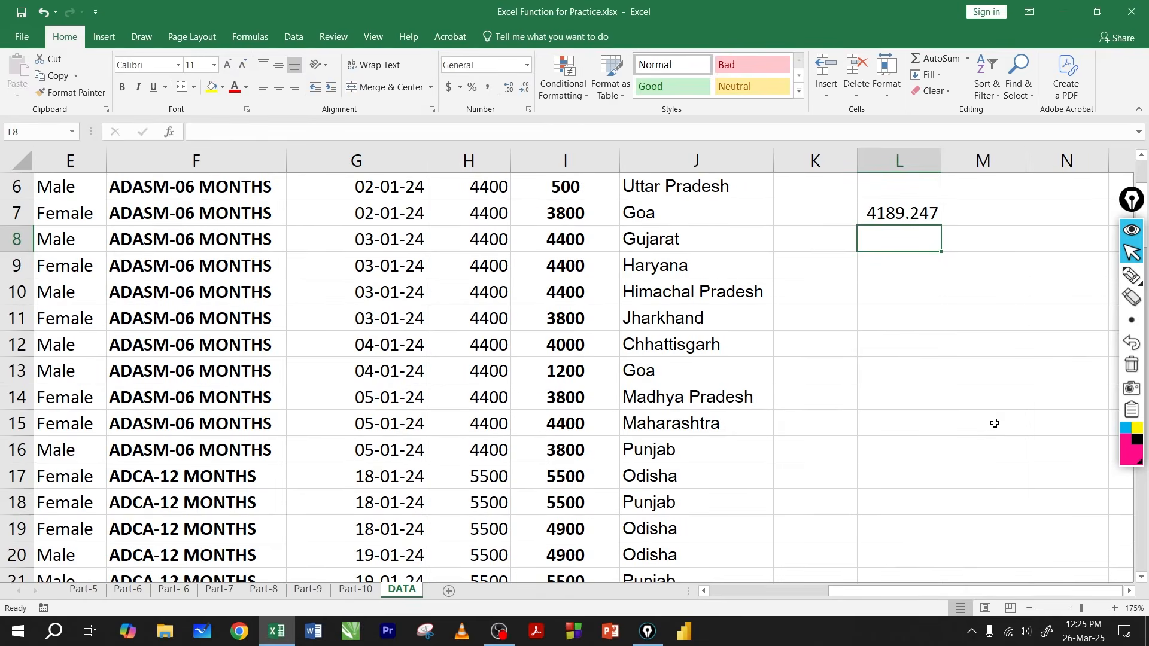
double_click(686, 350)
left_click(692, 344)
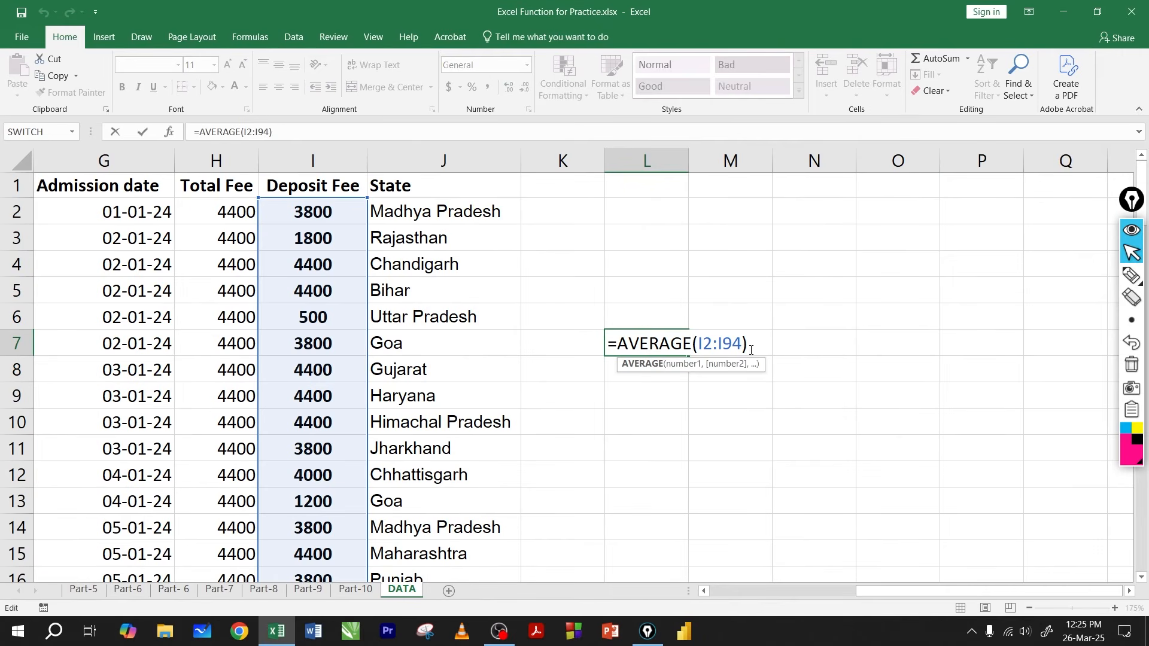
type("if")
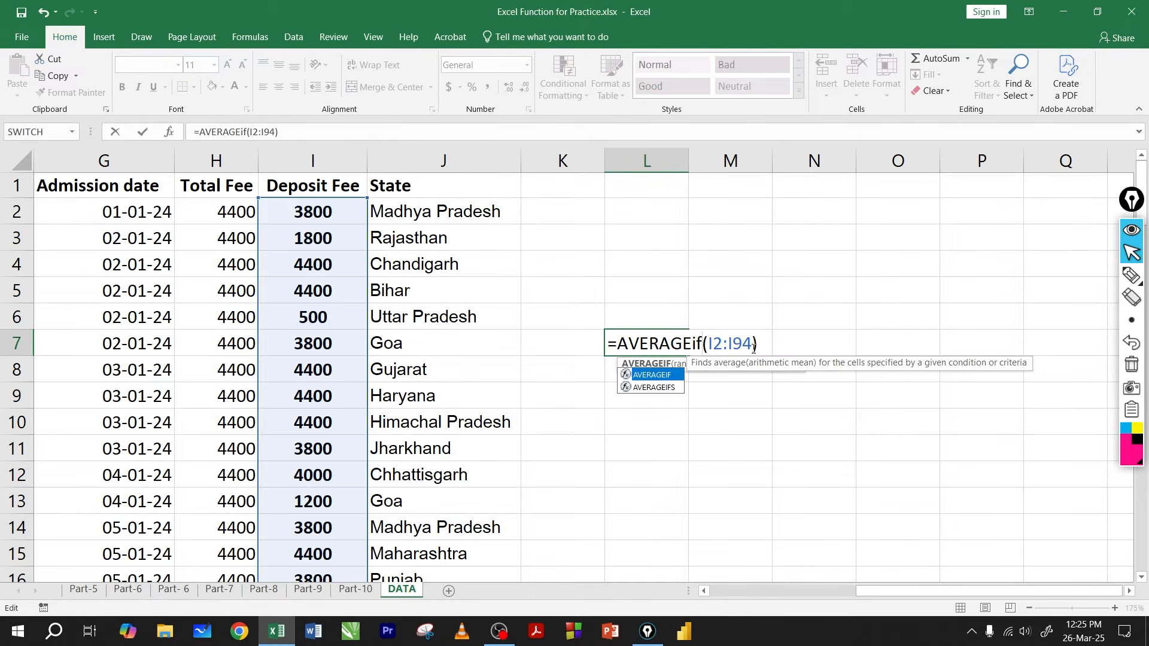
left_click(735, 341)
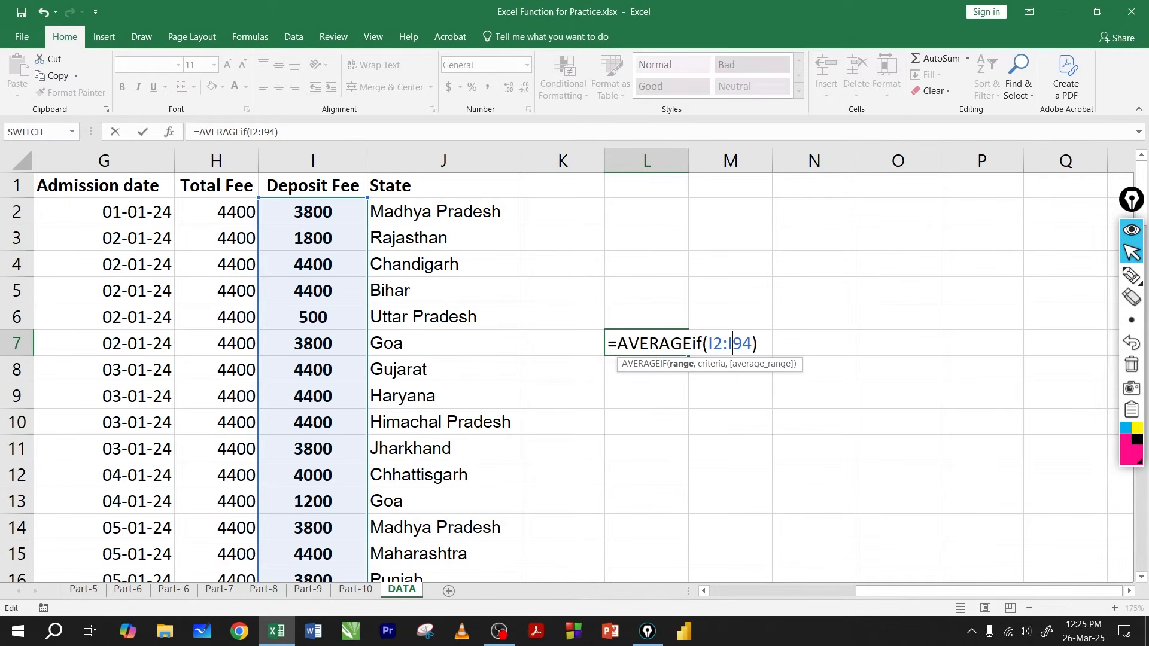
left_click_drag(704, 344, 713, 344)
left_click(755, 344)
left_click_drag(755, 341, 712, 344)
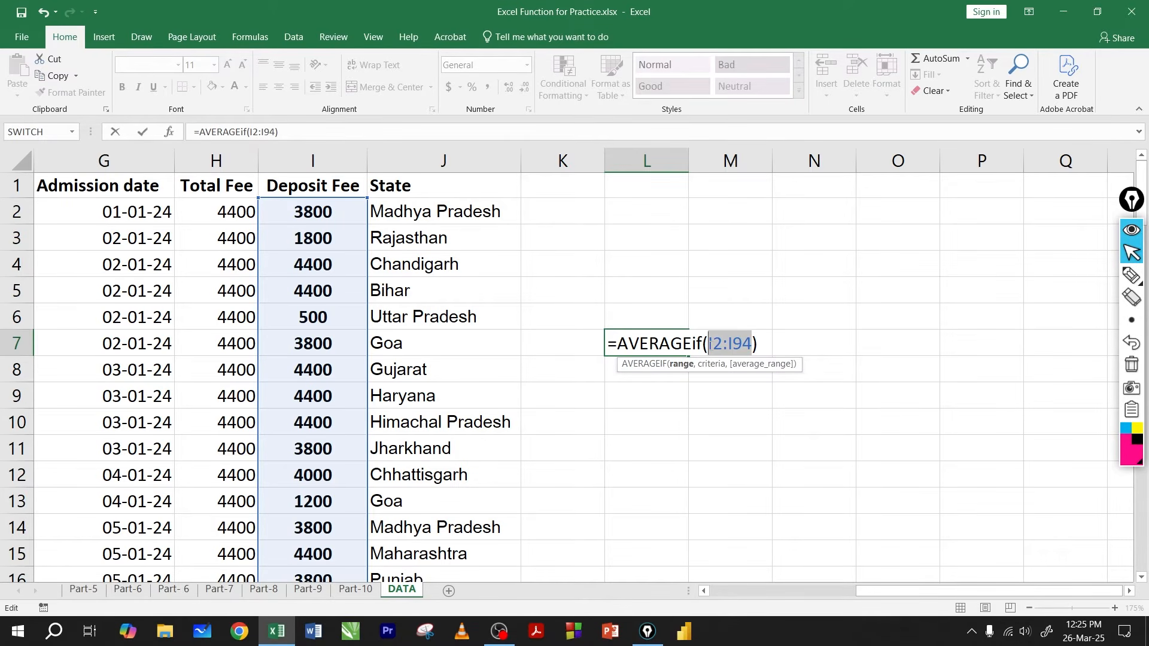
key("BackSpace")
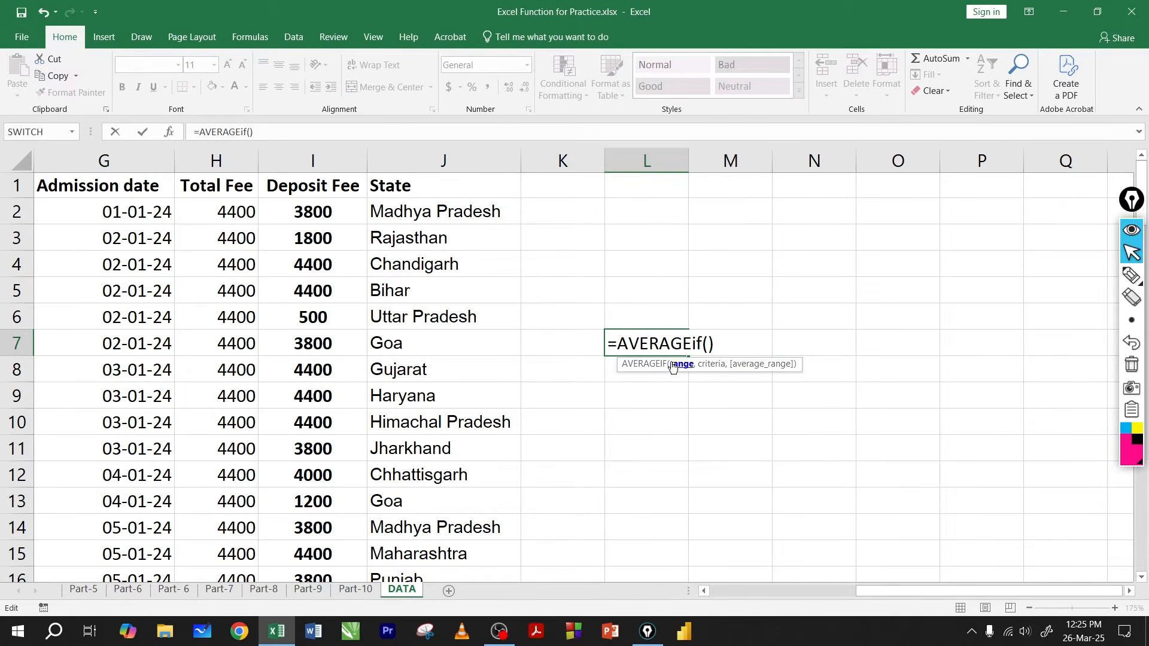
- Complete the AVERAGEIF formula in L7 with range J2:J94, criteria cell L5 and average range I2:I94
left_click_drag(434, 212, 451, 526)
scroll(604, 374, "up", 5)
scroll(521, 337, "up", 20)
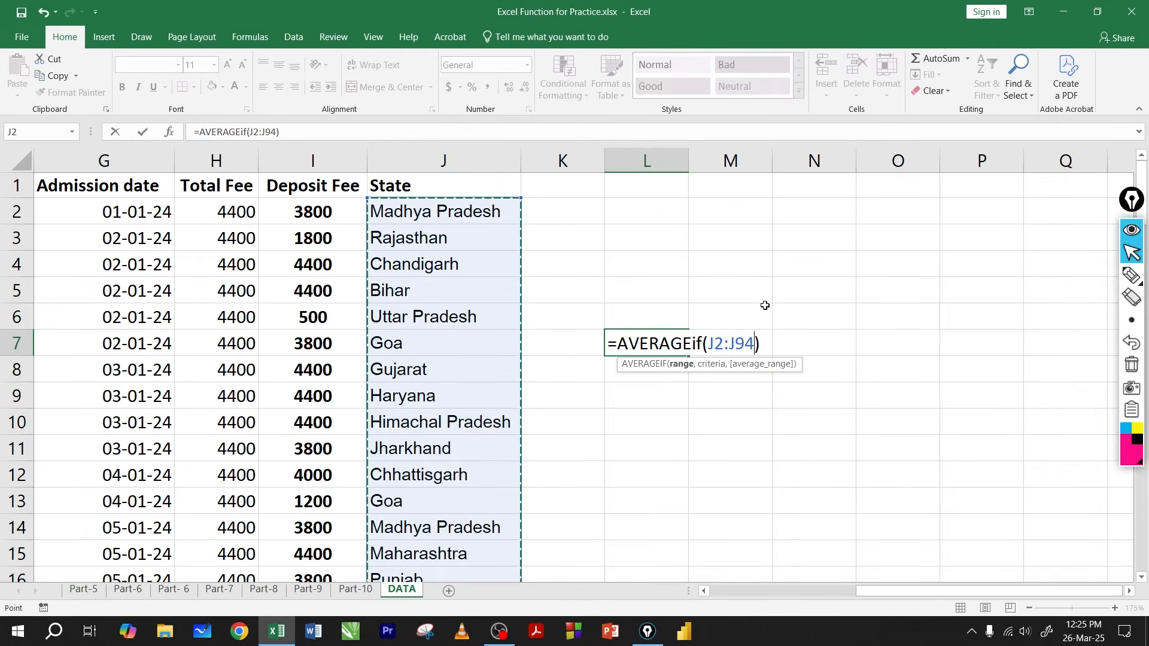
type(",")
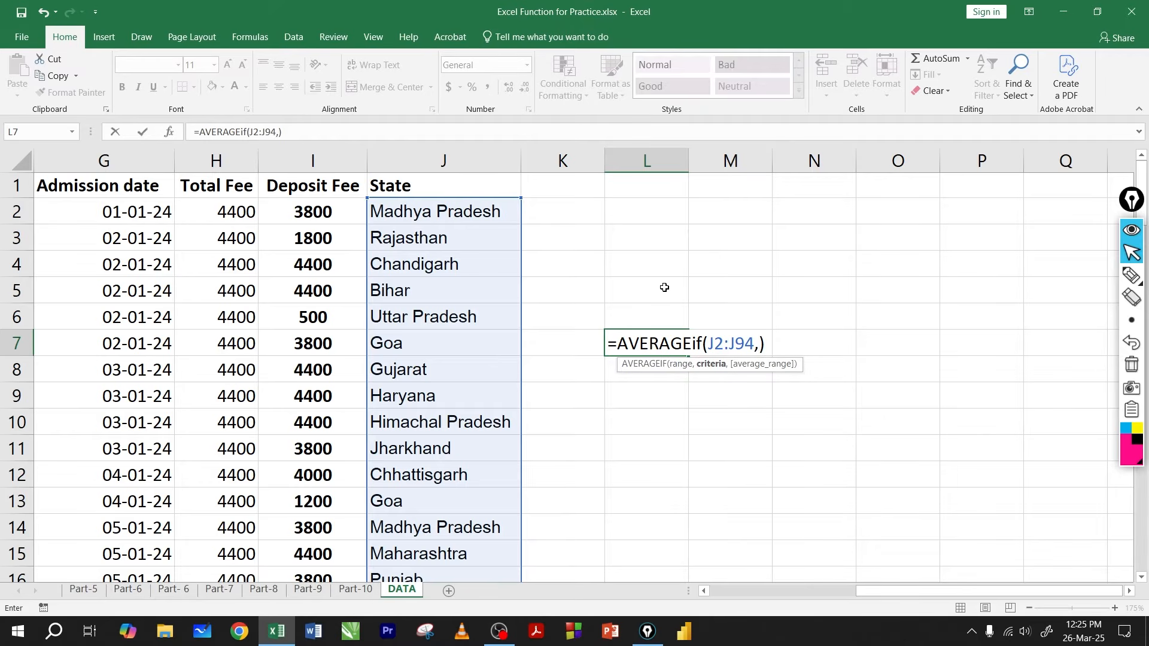
left_click(663, 289)
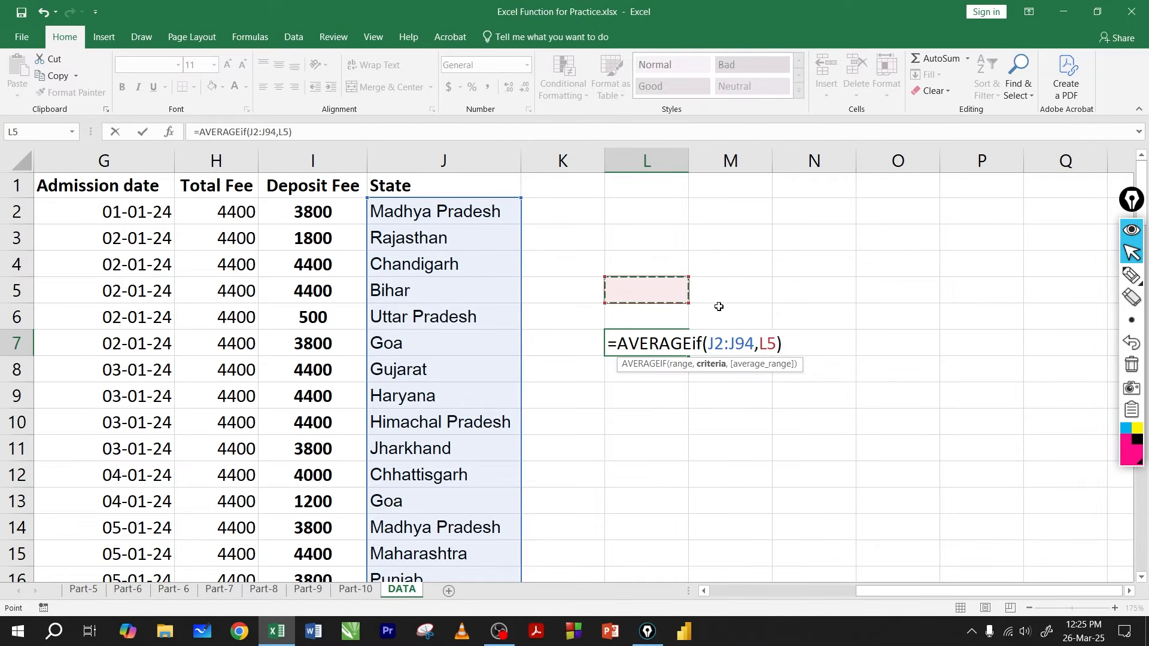
type(",")
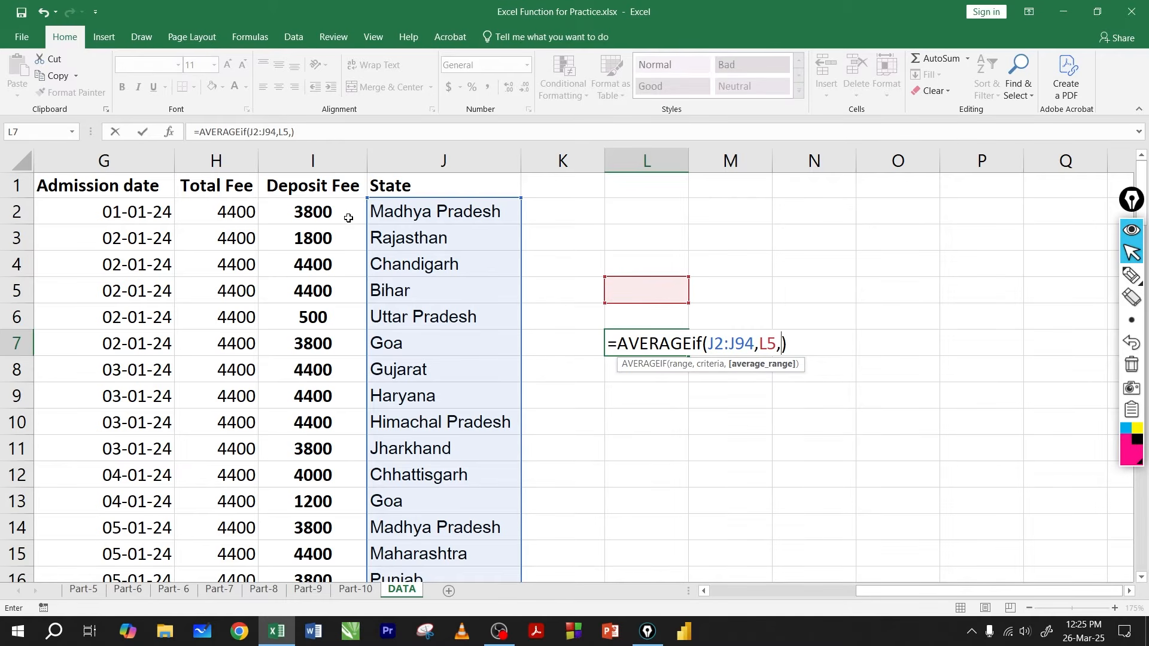
left_click_drag(329, 212, 339, 534)
key("Return")
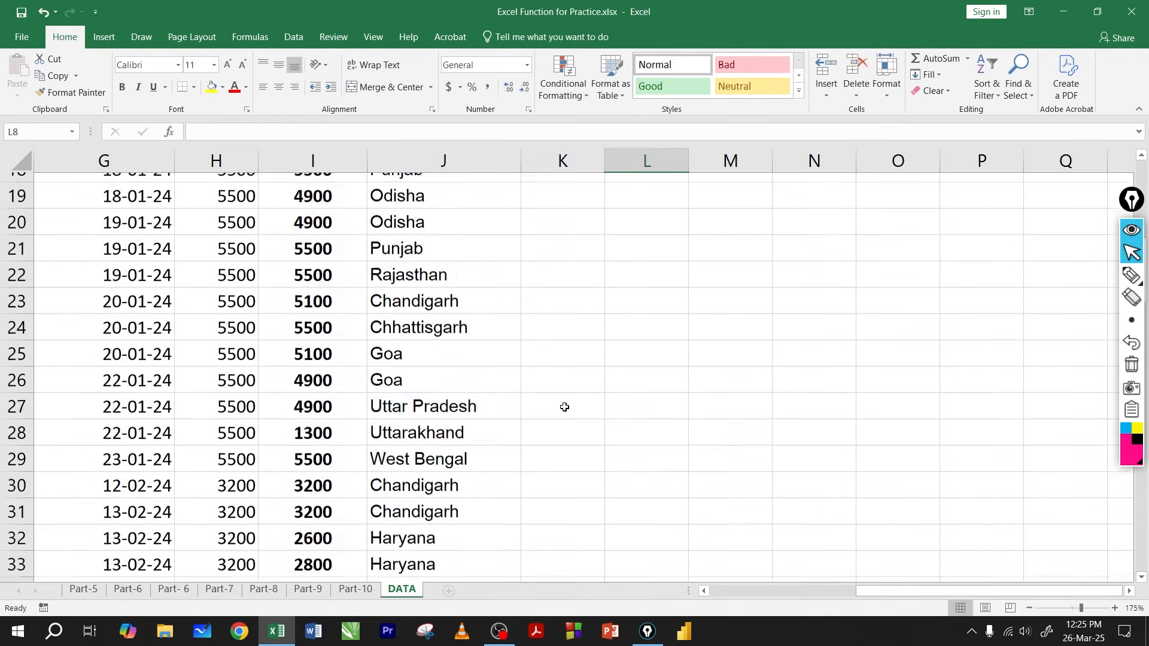
- Copy the state Bihar from J5 into criteria cell L5 and check the average in L7
left_click(649, 293)
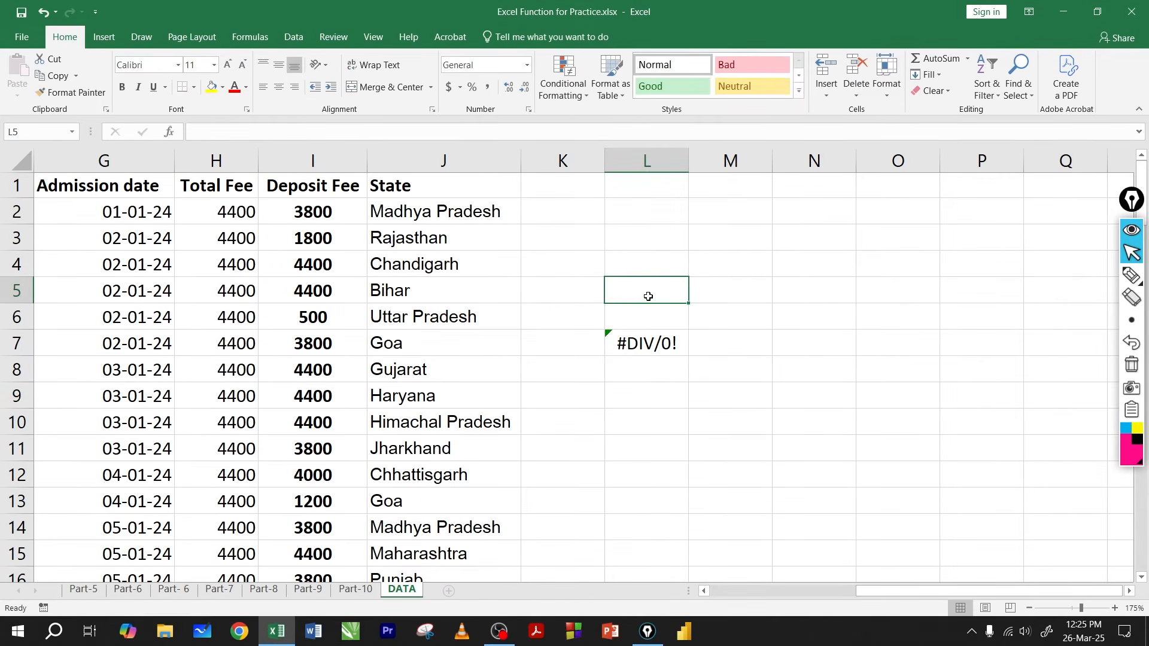
left_click(412, 292)
key("ctrl+c")
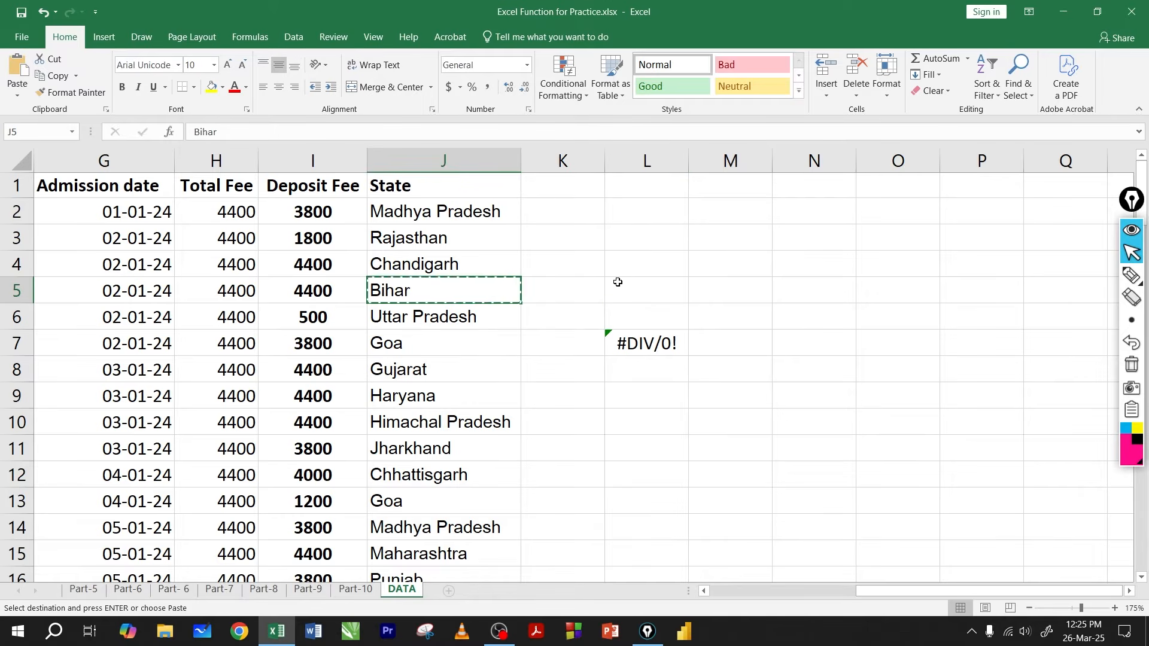
left_click(633, 288)
key("ctrl+v")
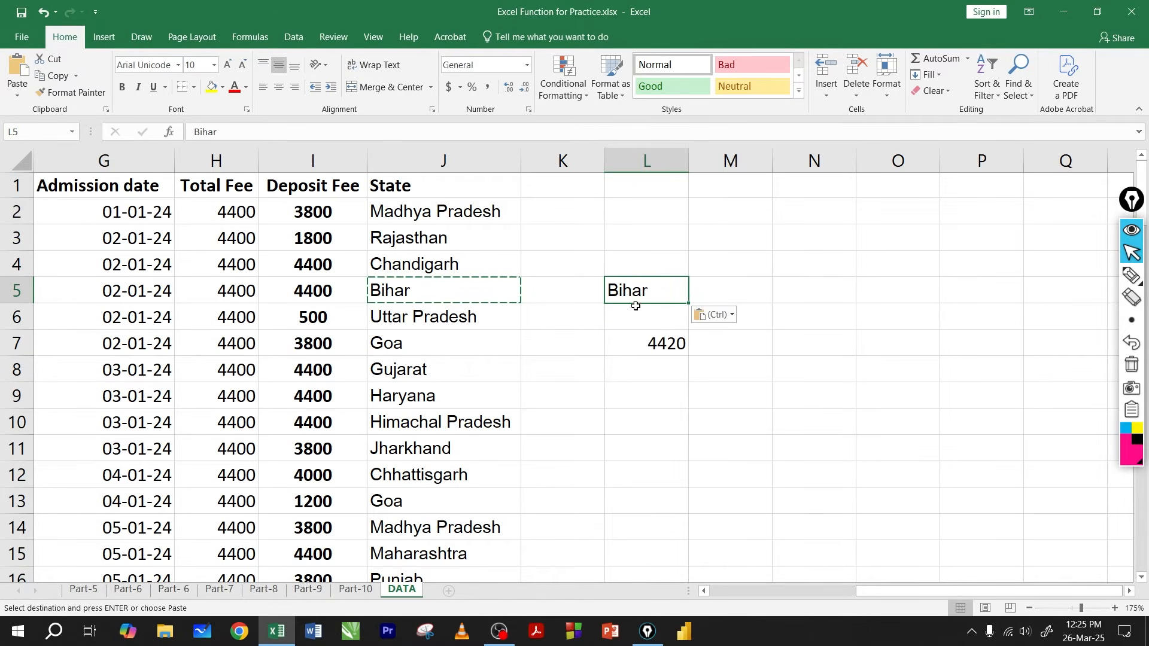
left_click(642, 345)
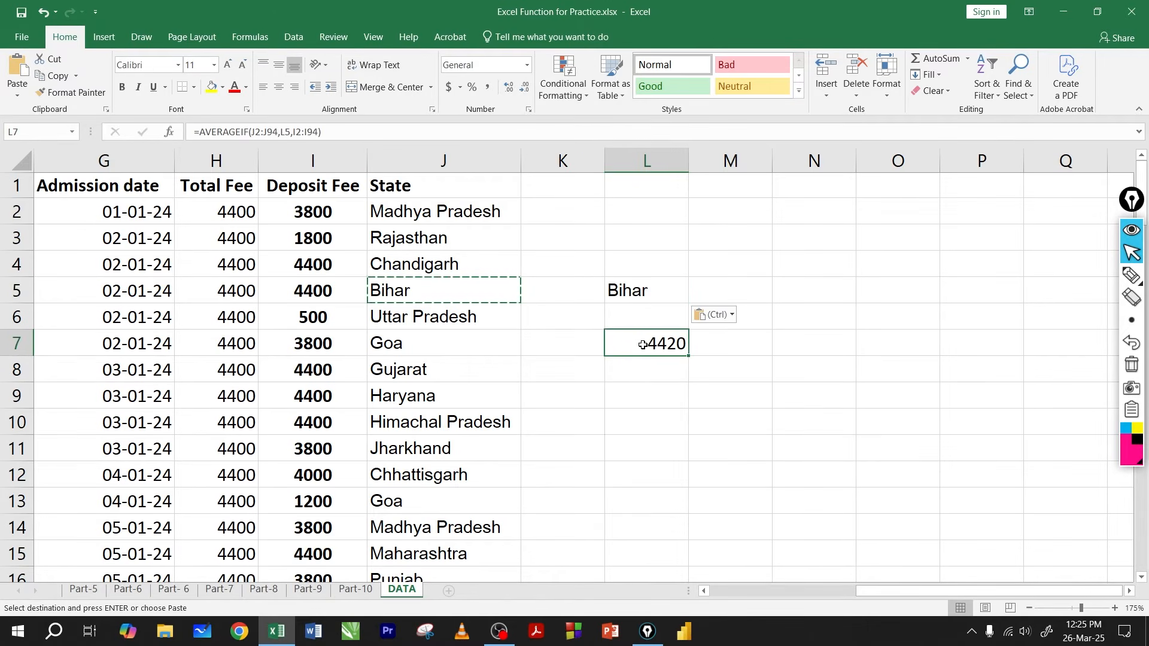
- Replace the criterion in L5 with Uttar Pradesh copied from J6 and check the average in L7
left_click(457, 316)
key("ctrl+c")
left_click(633, 289)
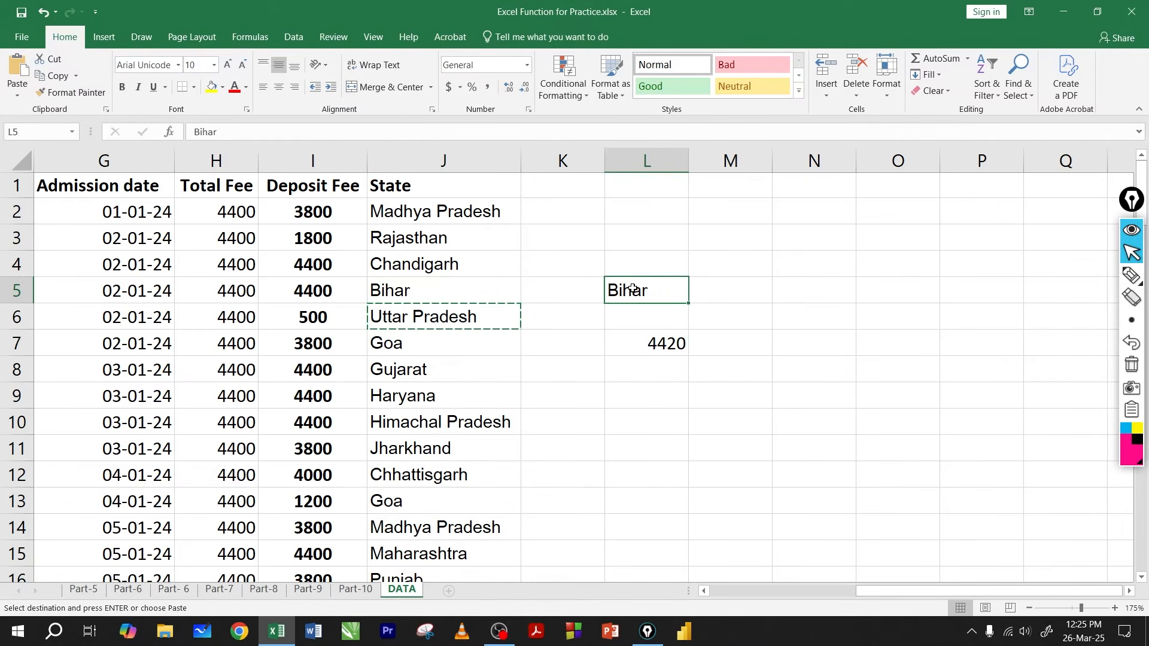
key("ctrl+v")
left_click(635, 343)
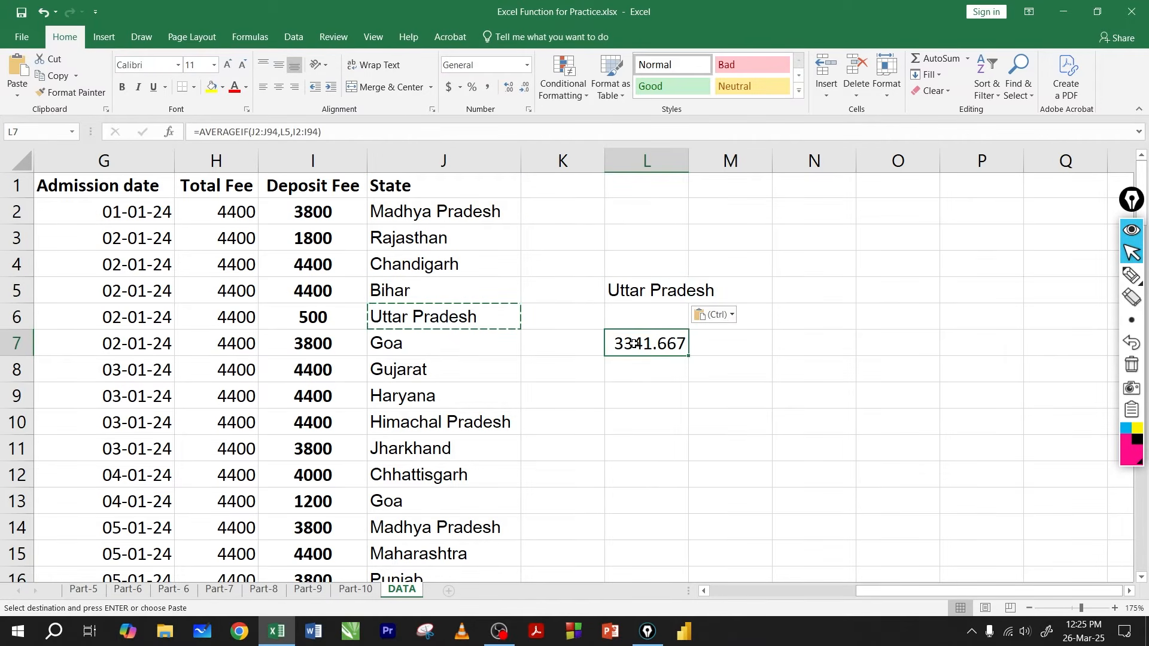
left_click(638, 376)
left_click(637, 349)
left_click(633, 363)
left_click(640, 344)
left_click(645, 368)
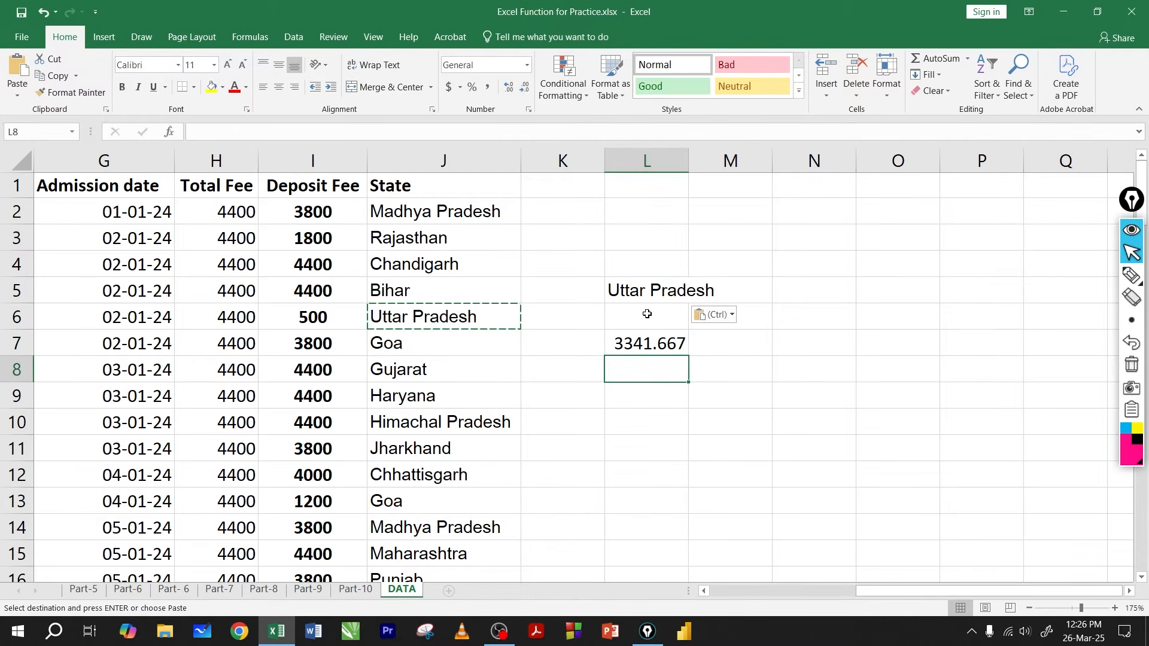
- Change the function in L7 to AVERAGEIFS and review the arguments it expects
double_click(653, 342)
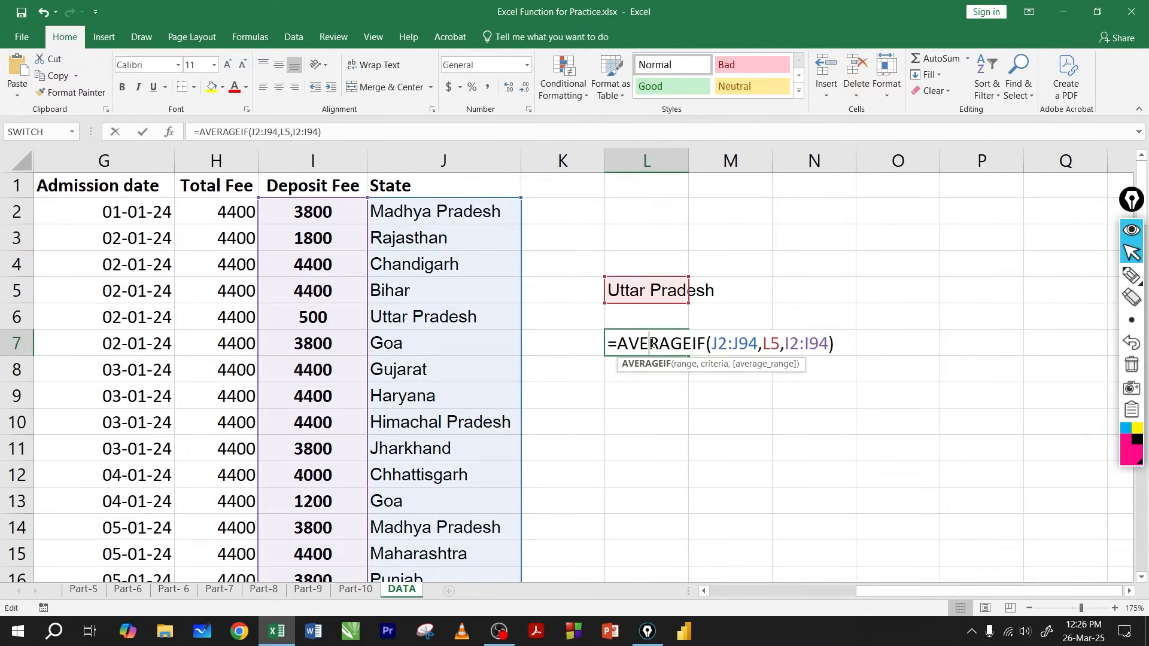
left_click(707, 344)
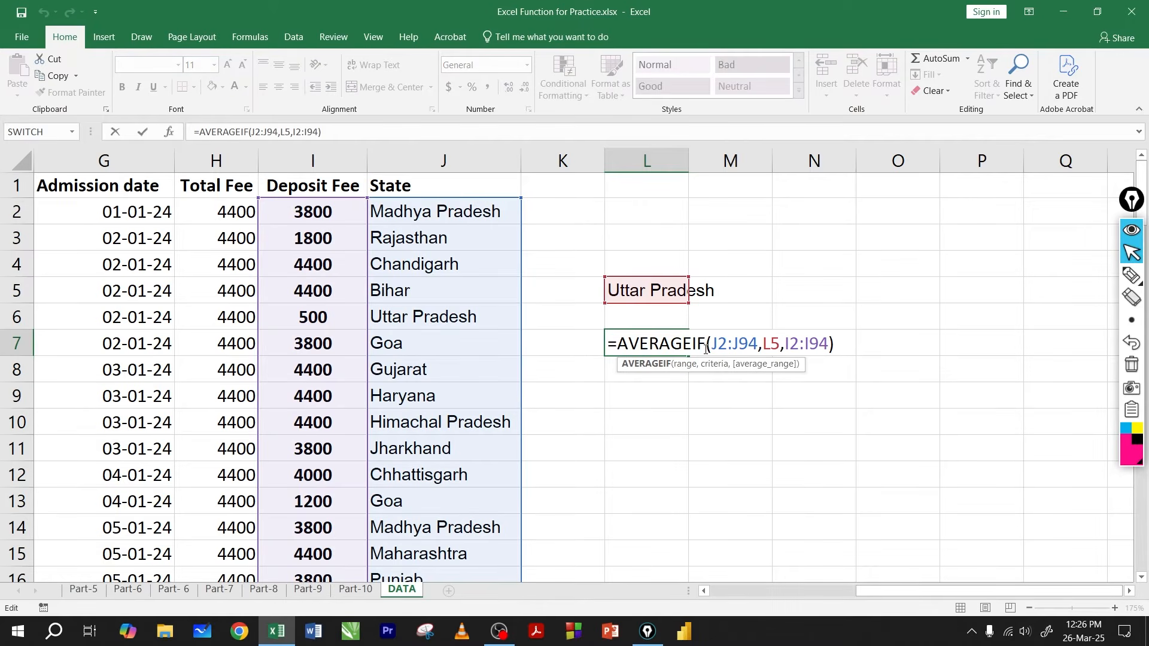
type("s")
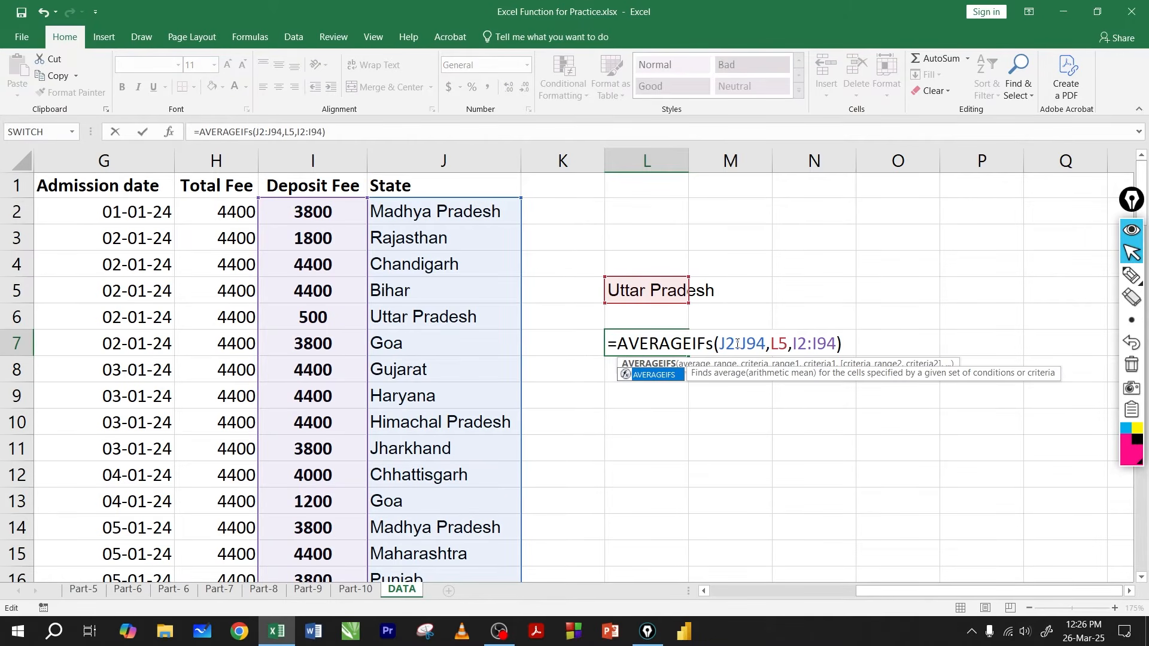
left_click_drag(874, 592, 829, 597)
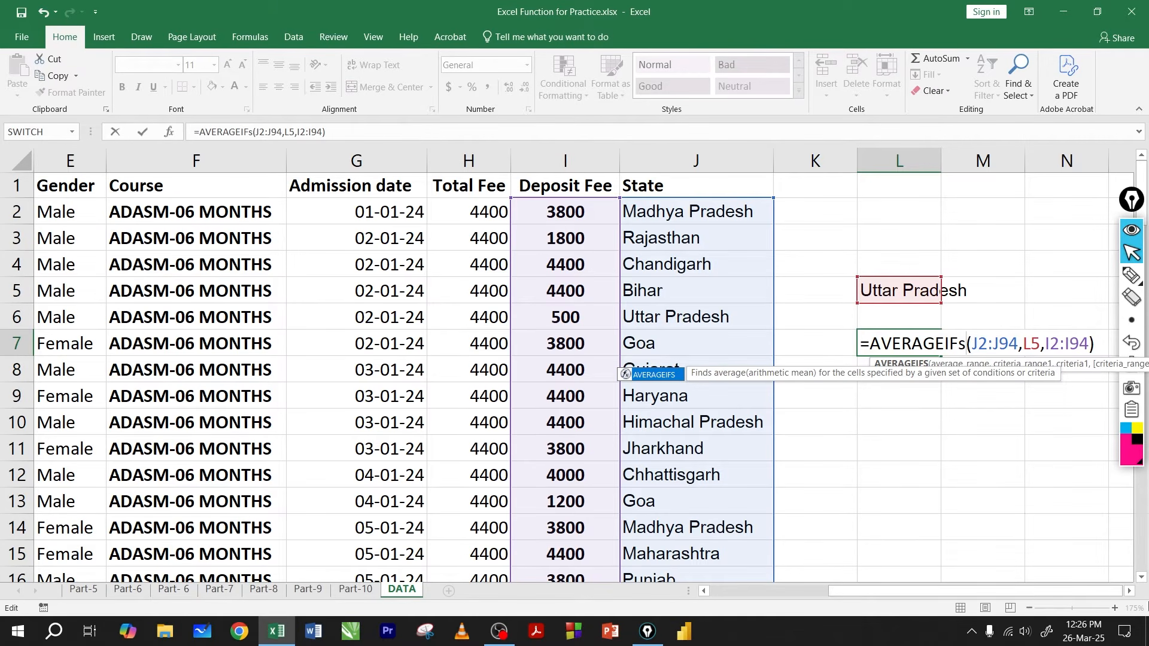
left_click(1129, 591)
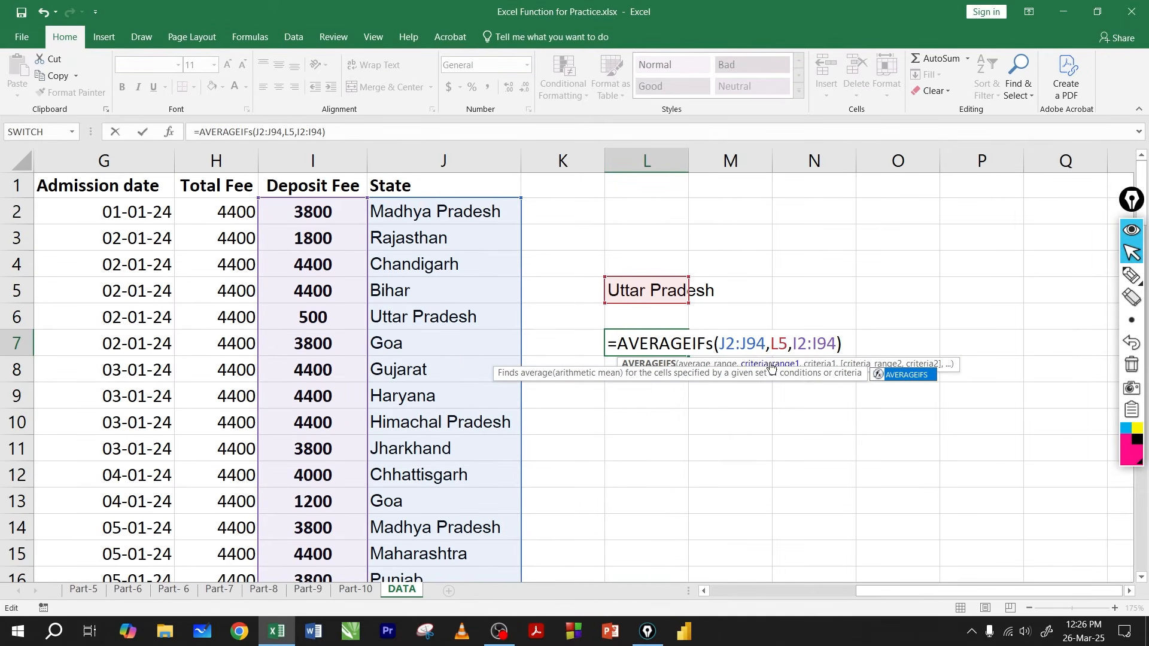
left_click(749, 345)
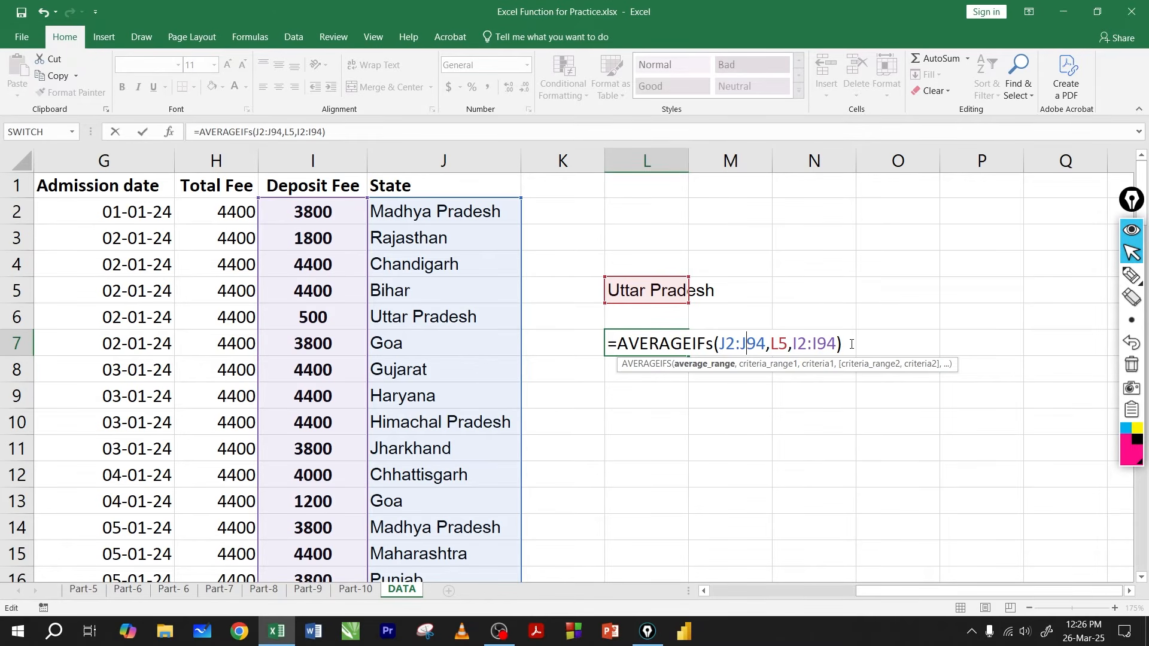
- Clear the formula in L7 and the state criterion in L5
left_click_drag(852, 345, 599, 336)
key("BackSpace")
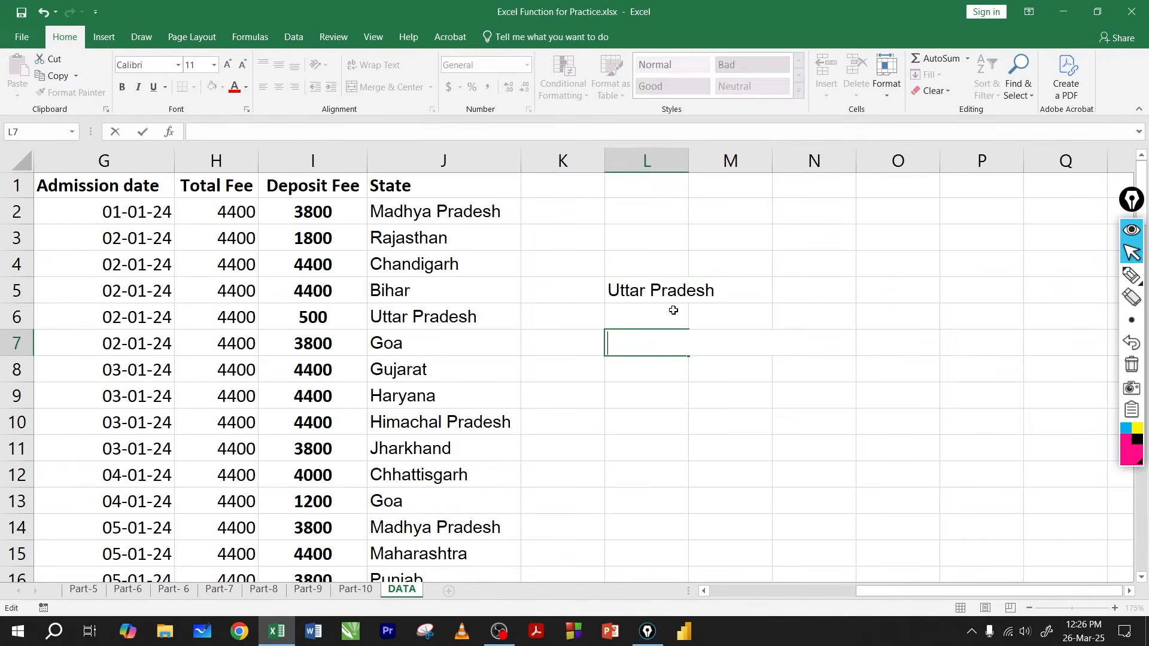
left_click(667, 290)
left_click_drag(665, 264, 657, 338)
key("Delete")
left_click(646, 313)
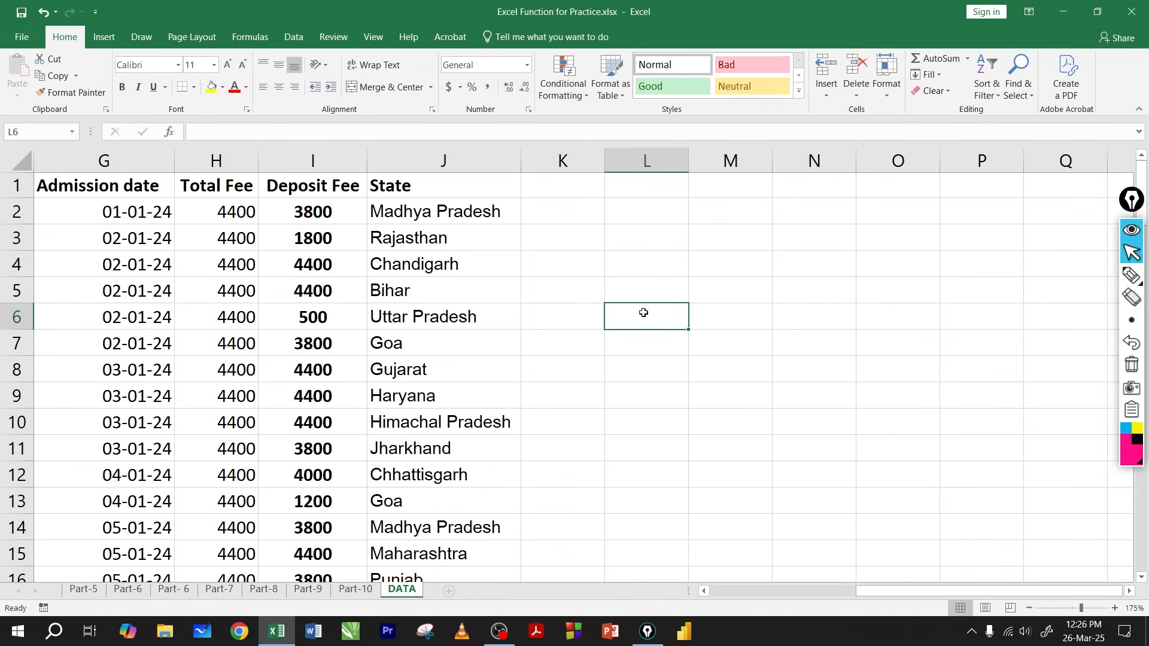
scroll(643, 313, "down", 3)
scroll(642, 312, "down", 3)
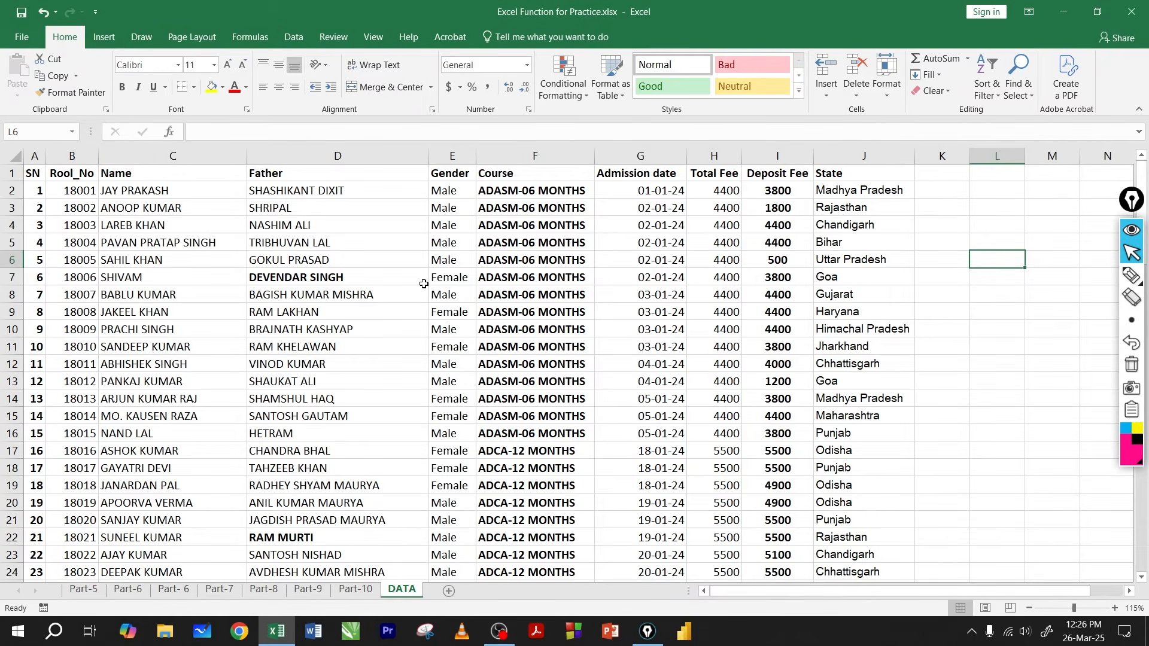
left_click_drag(192, 213, 176, 344)
left_click(346, 259)
left_click(309, 367)
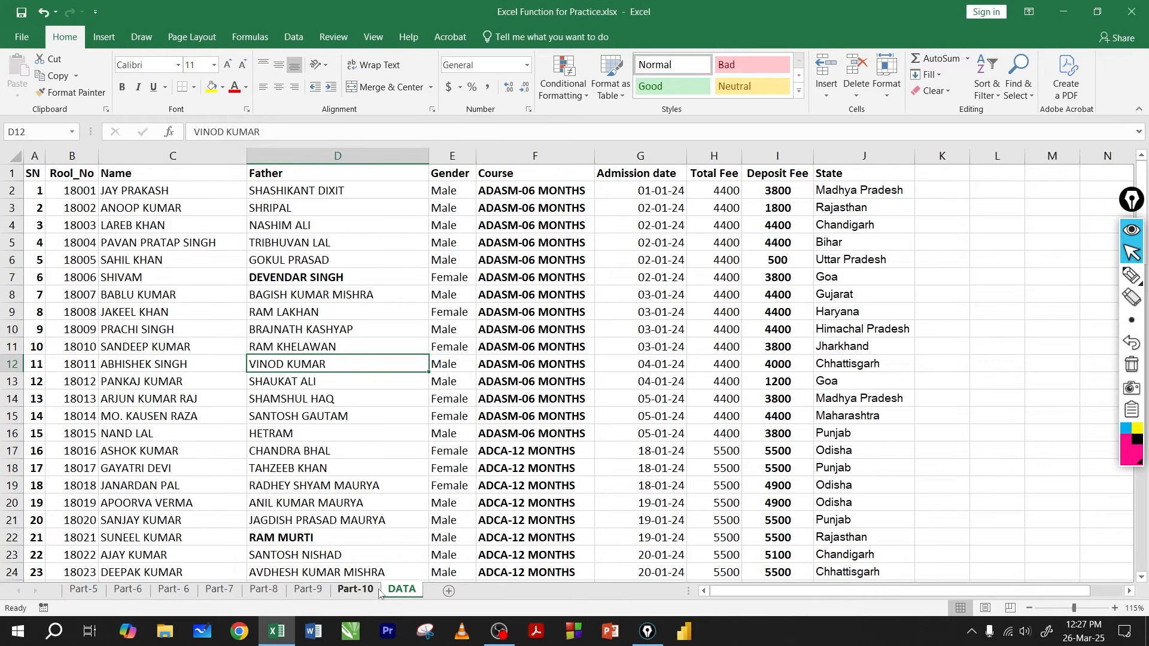
- Look through the practice sheets from Part-6 to DATA and return to the Part-7 sheet
left_click(129, 591)
left_click(183, 596)
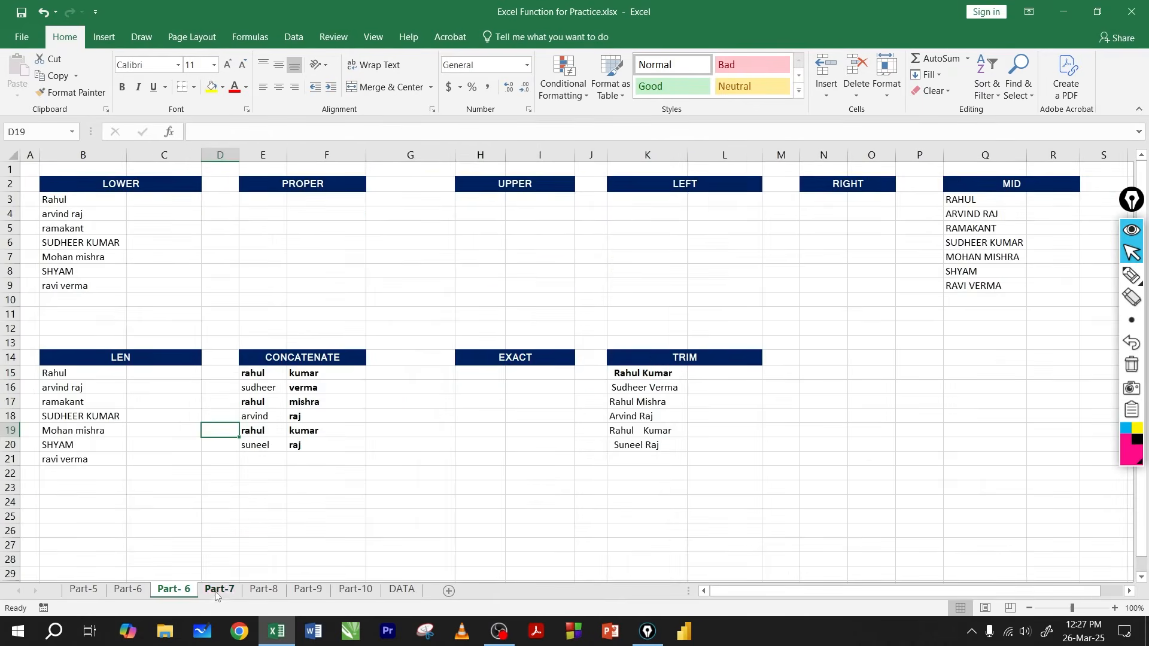
left_click(216, 592)
left_click(368, 363)
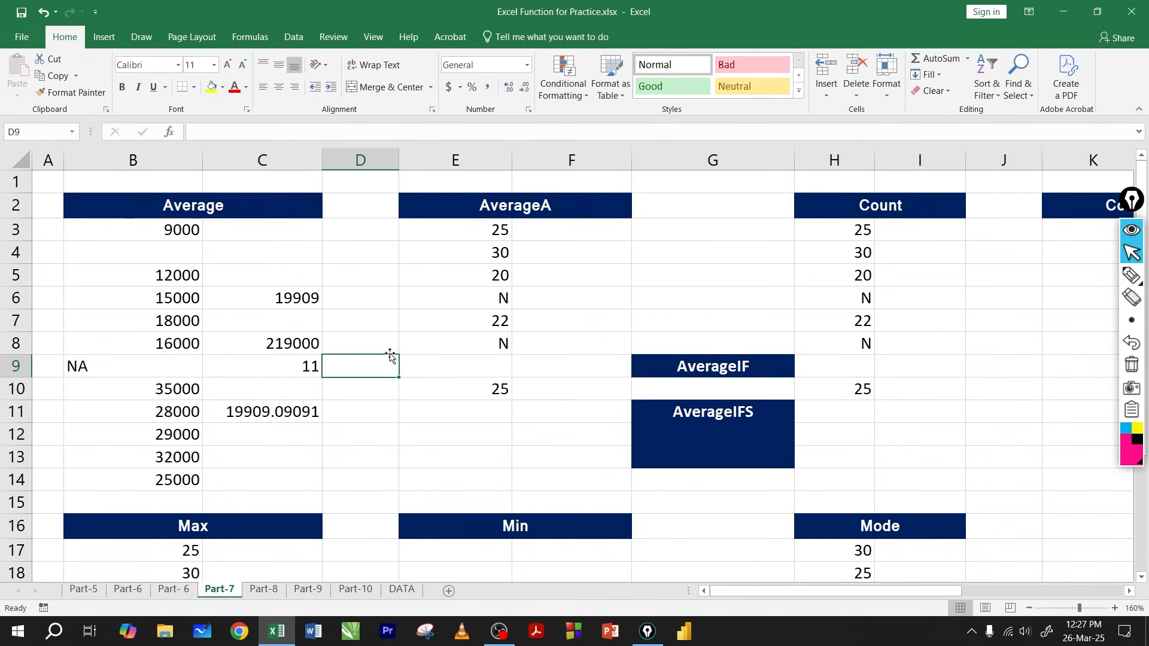
left_click(269, 591)
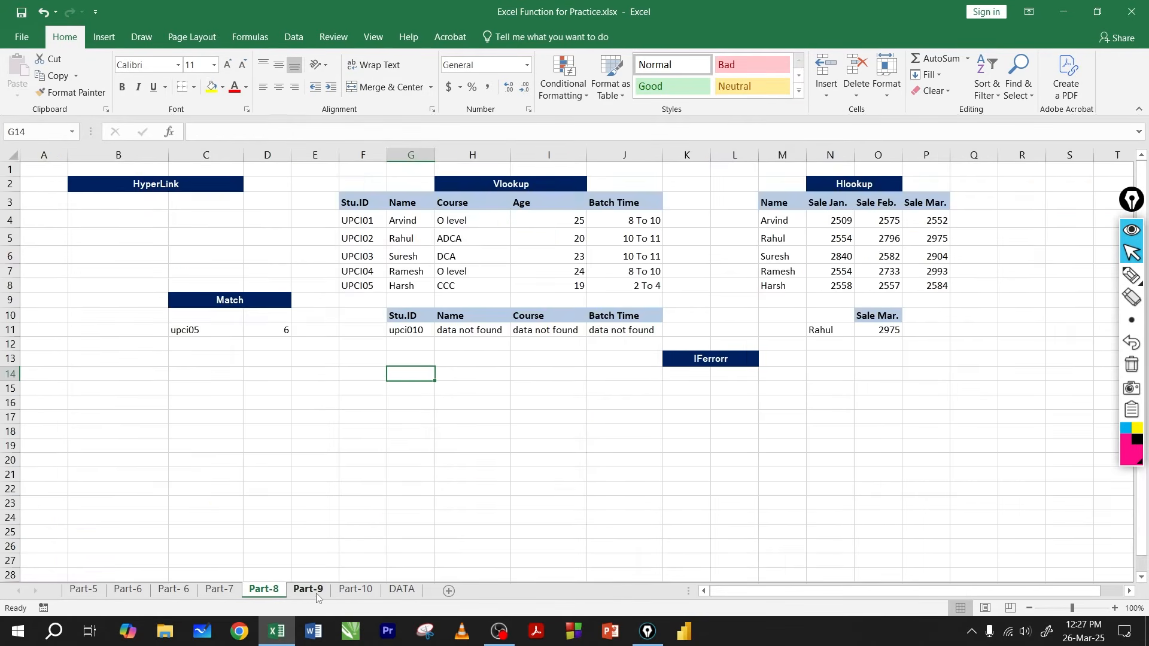
left_click(310, 592)
left_click(355, 590)
left_click(401, 591)
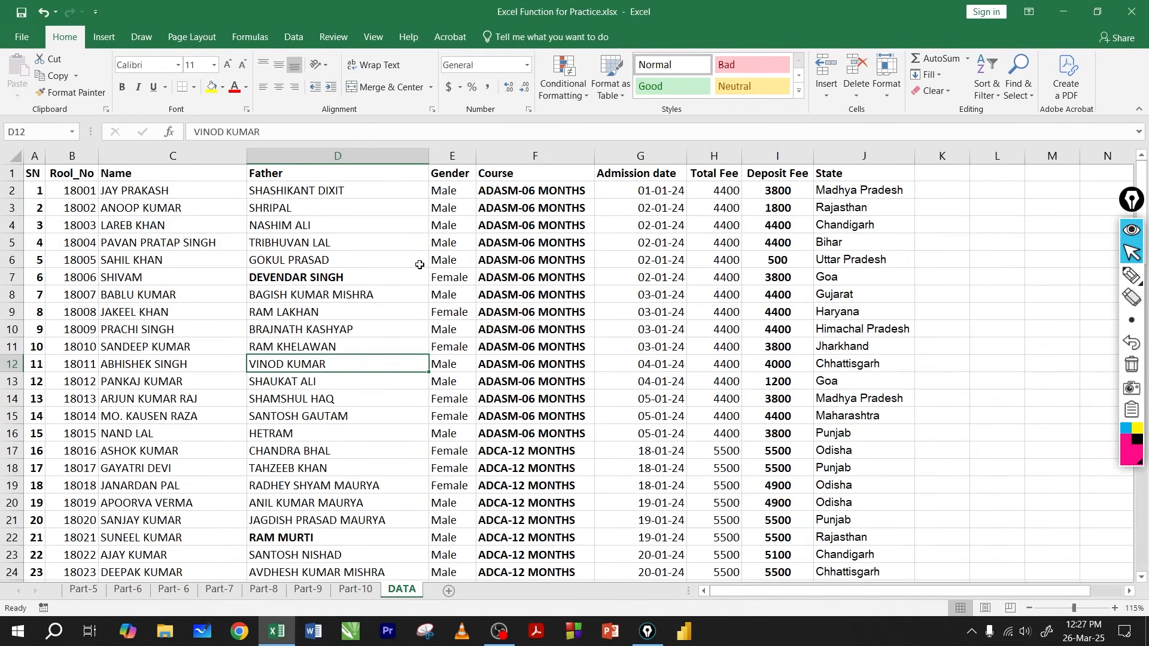
left_click(227, 593)
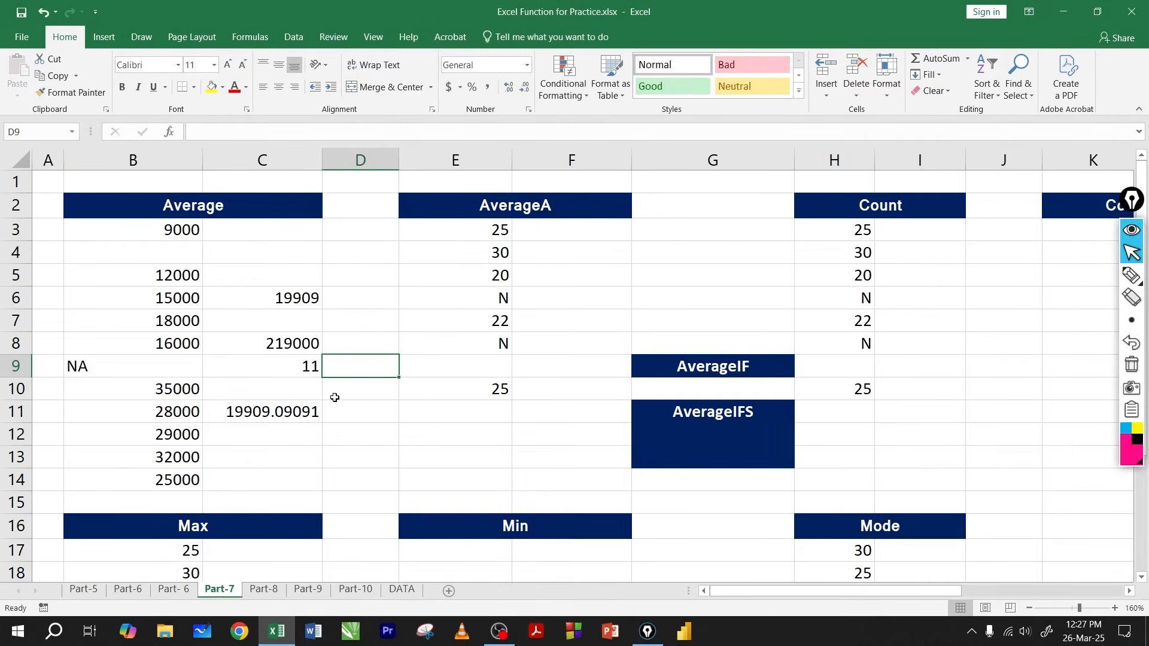
- Examine the Average, AverageA, AverageIF and AverageIFS sections and the Count-family sections on the Part-7 sheet
key("Up")
key("Right")
left_click_drag(230, 249, 802, 432)
left_click(310, 320)
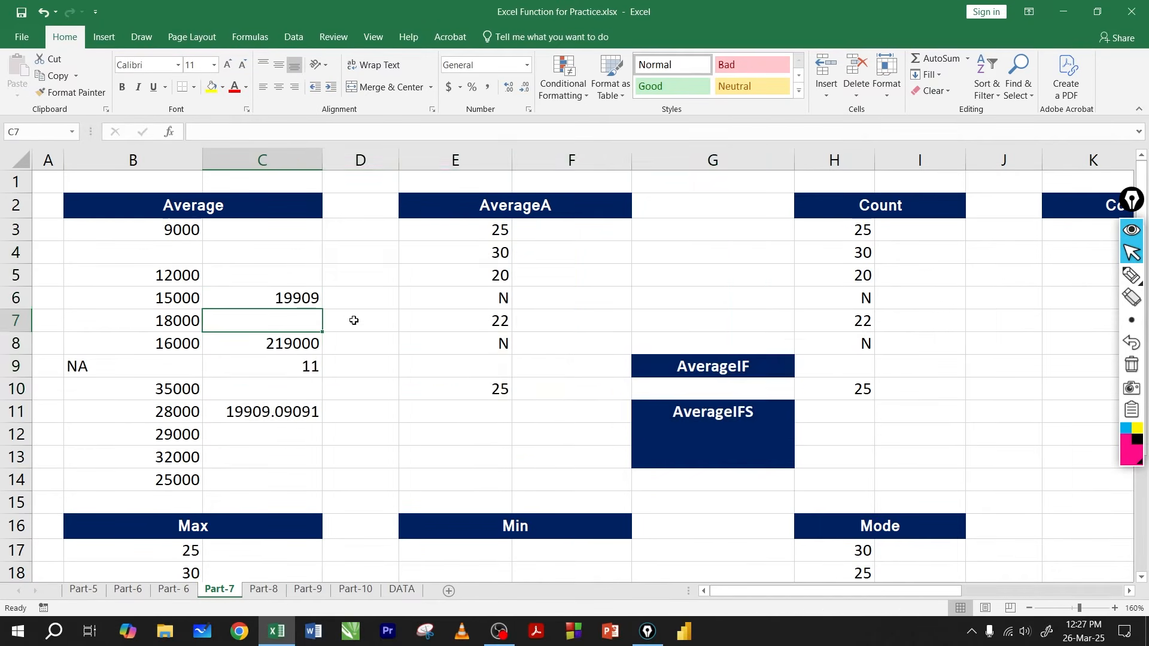
left_click(521, 313)
left_click(682, 368)
left_click(696, 416)
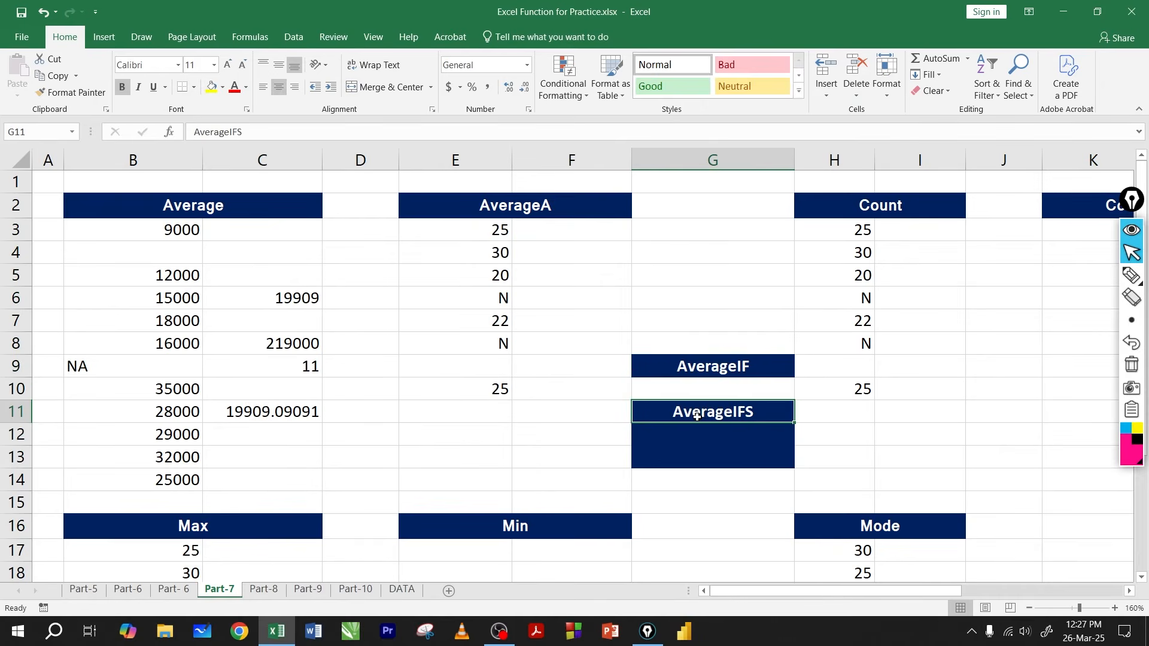
left_click_drag(823, 591, 970, 605)
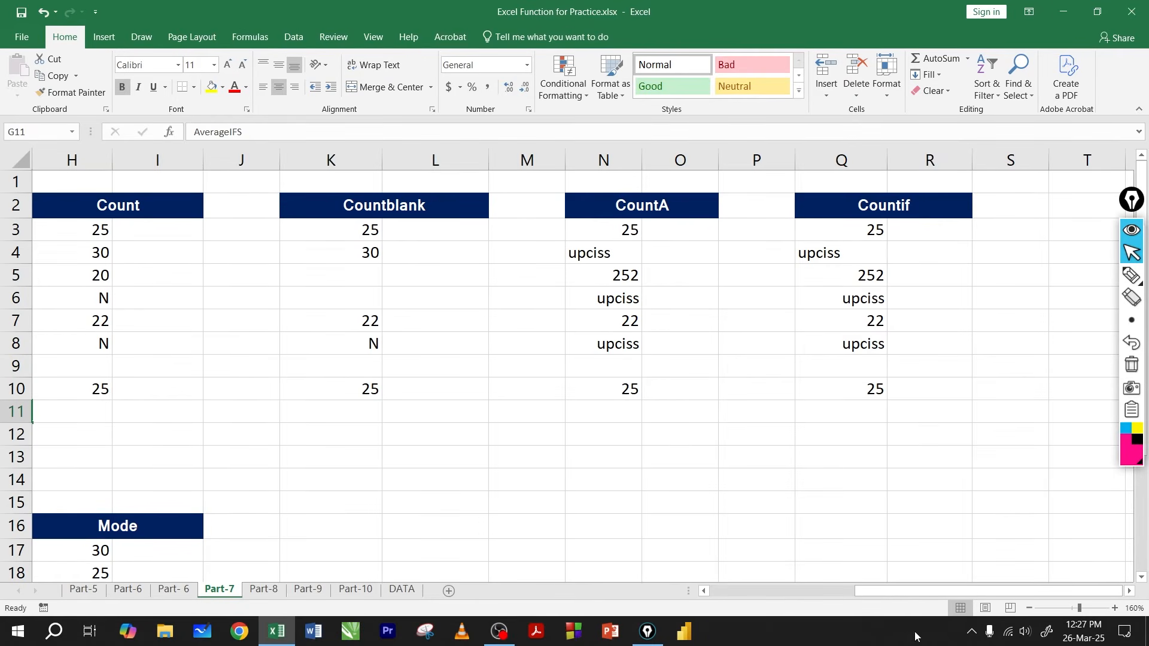
left_click(706, 591)
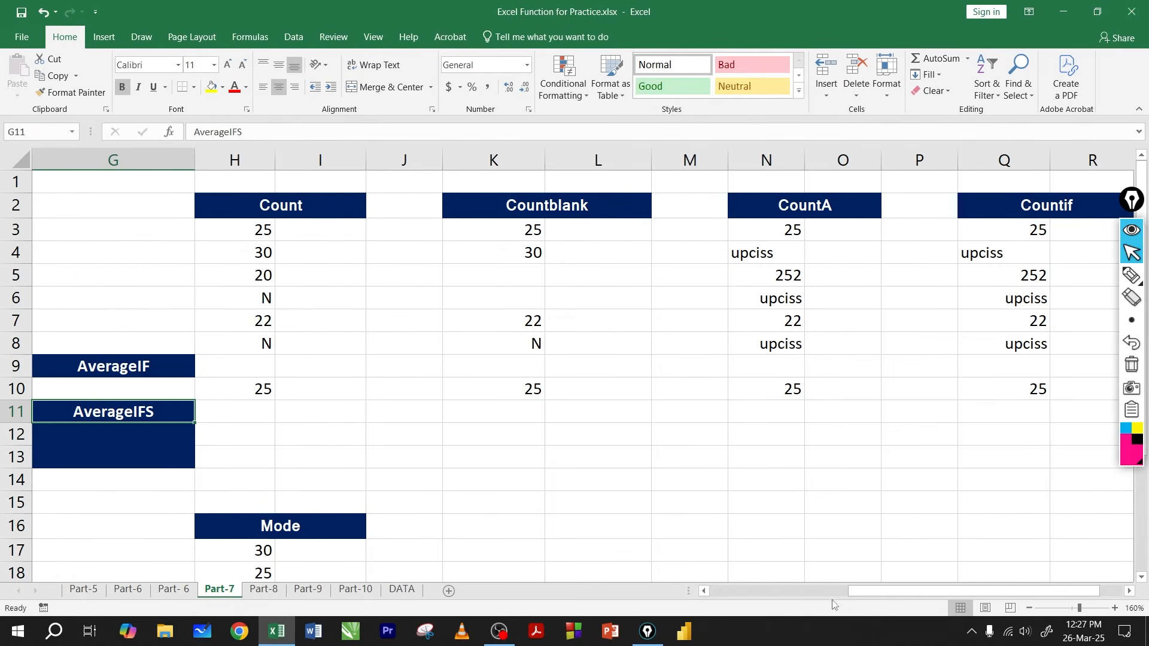
left_click_drag(874, 594, 882, 588)
- Count the numeric cells of the Count list in cell I6 with the formula =COUNT(H3:H10)
left_click(311, 231)
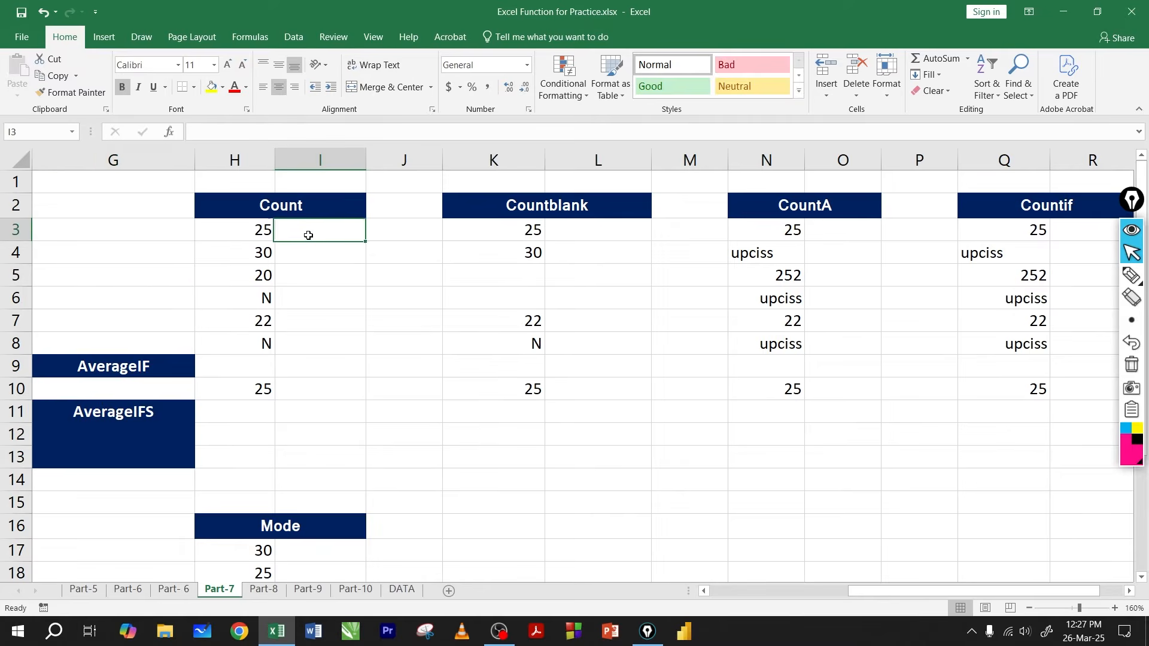
left_click(256, 230)
left_click_drag(257, 255, 264, 412)
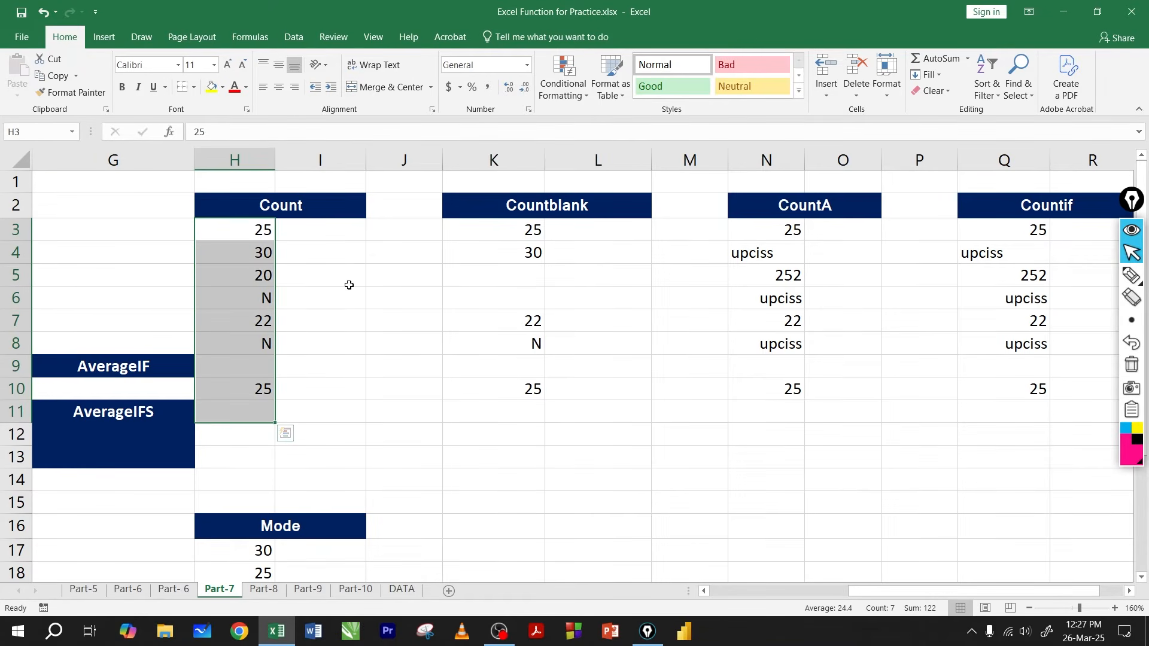
left_click(261, 297)
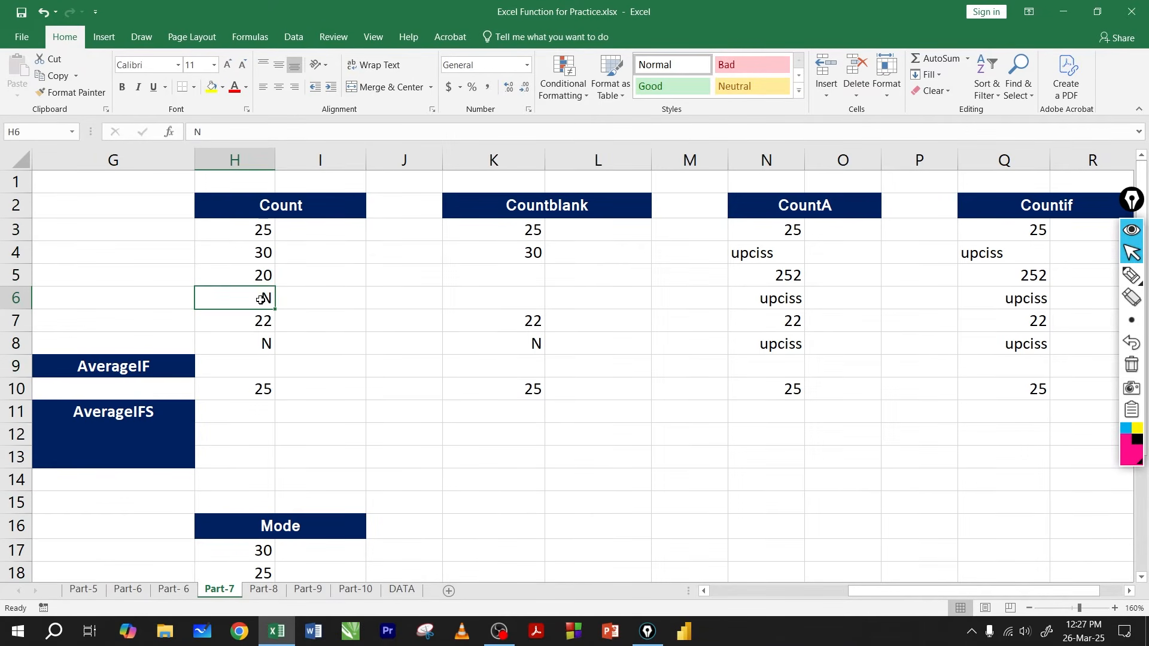
left_click(248, 364)
left_click(344, 309)
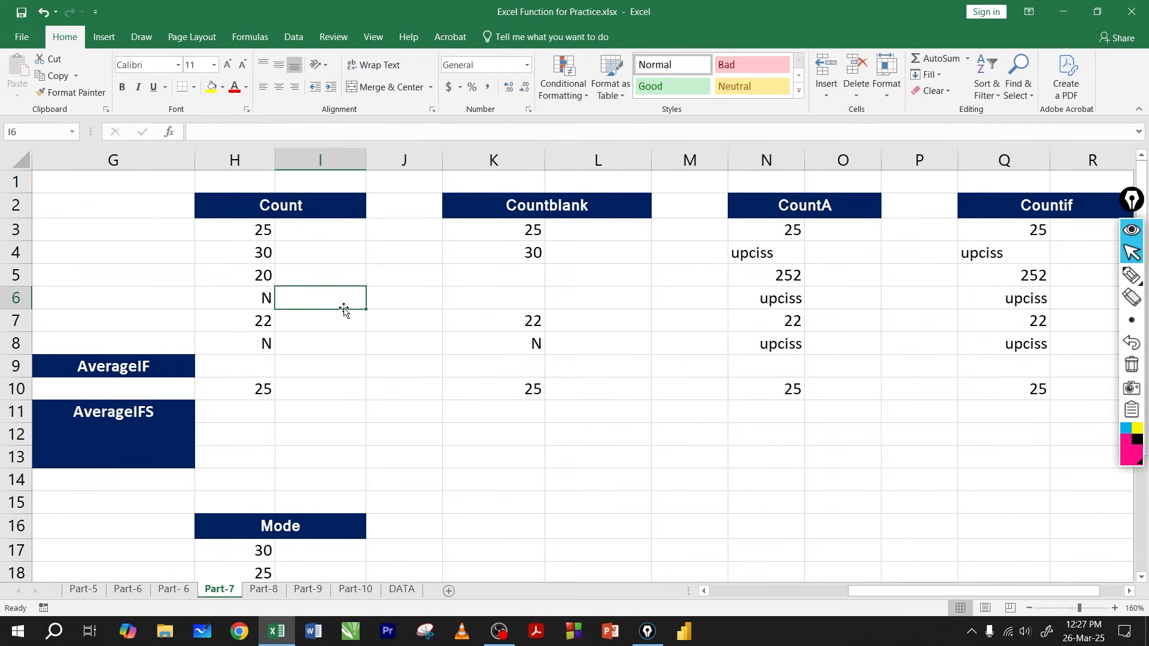
type("=co")
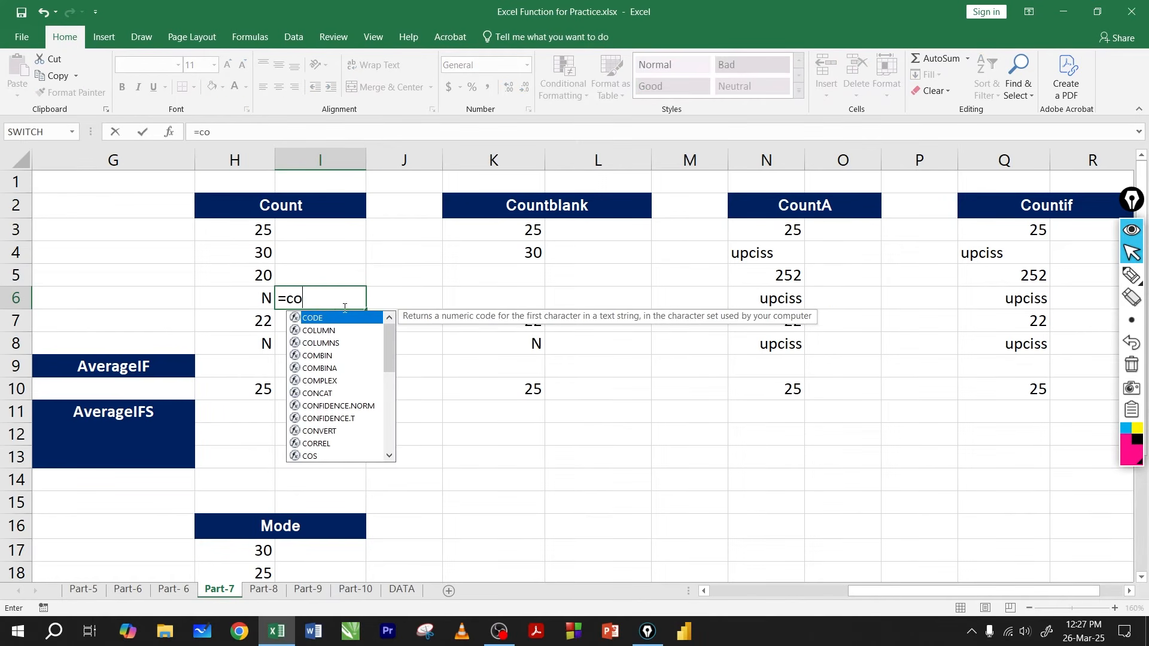
type("u")
key("Tab")
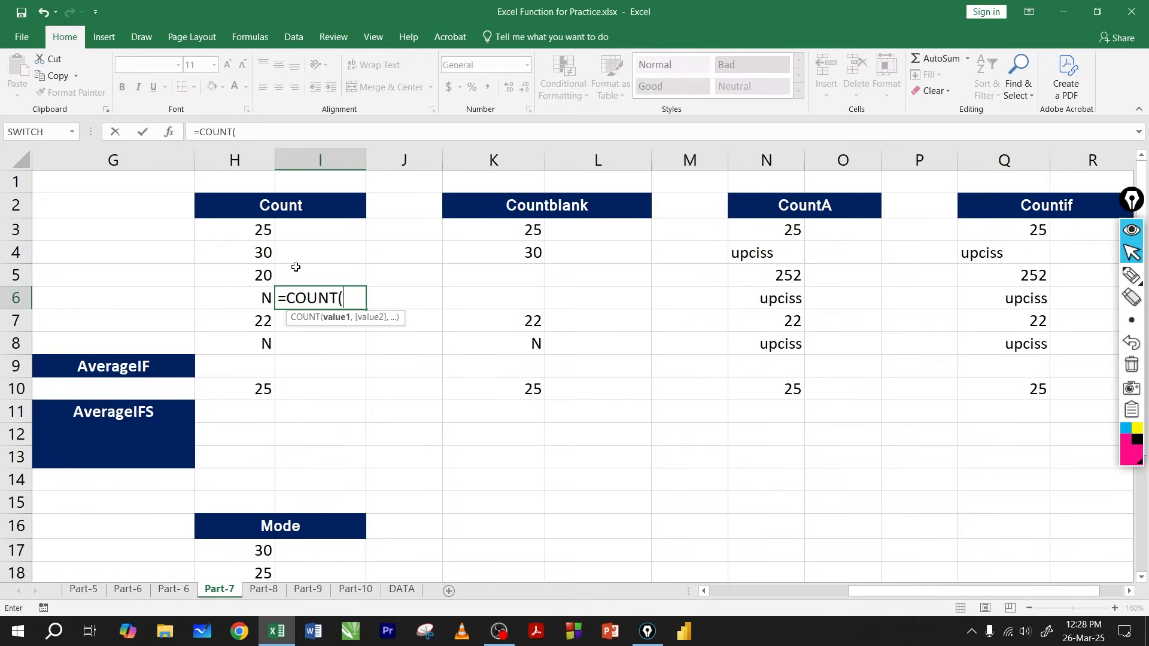
left_click_drag(261, 231, 259, 387)
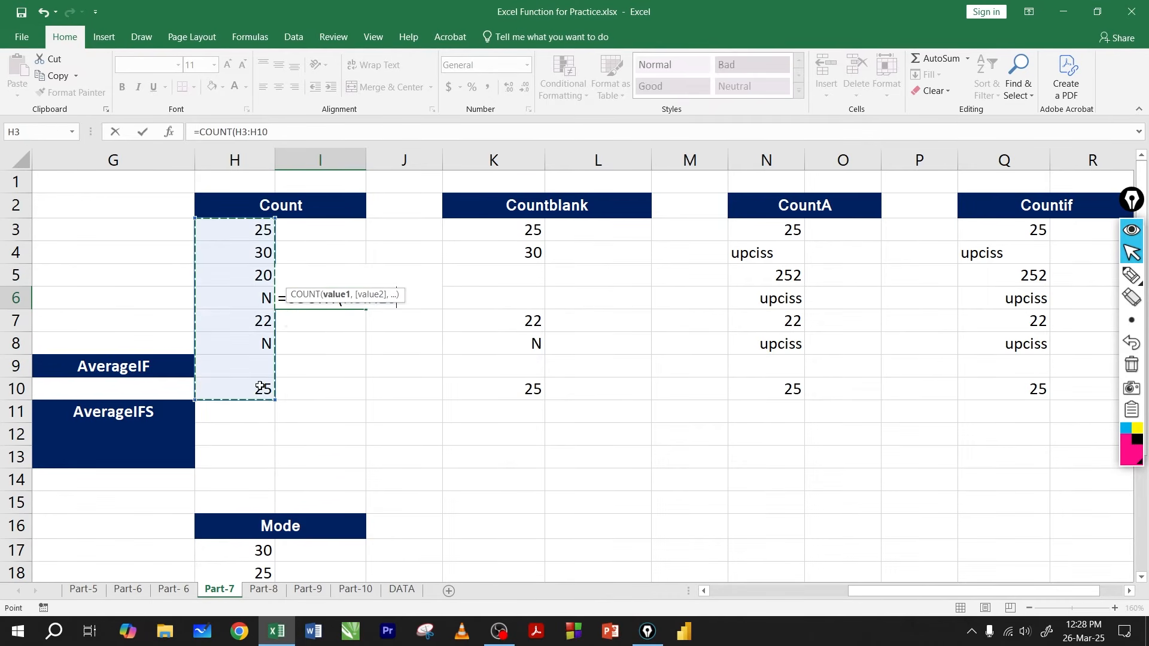
key("Return")
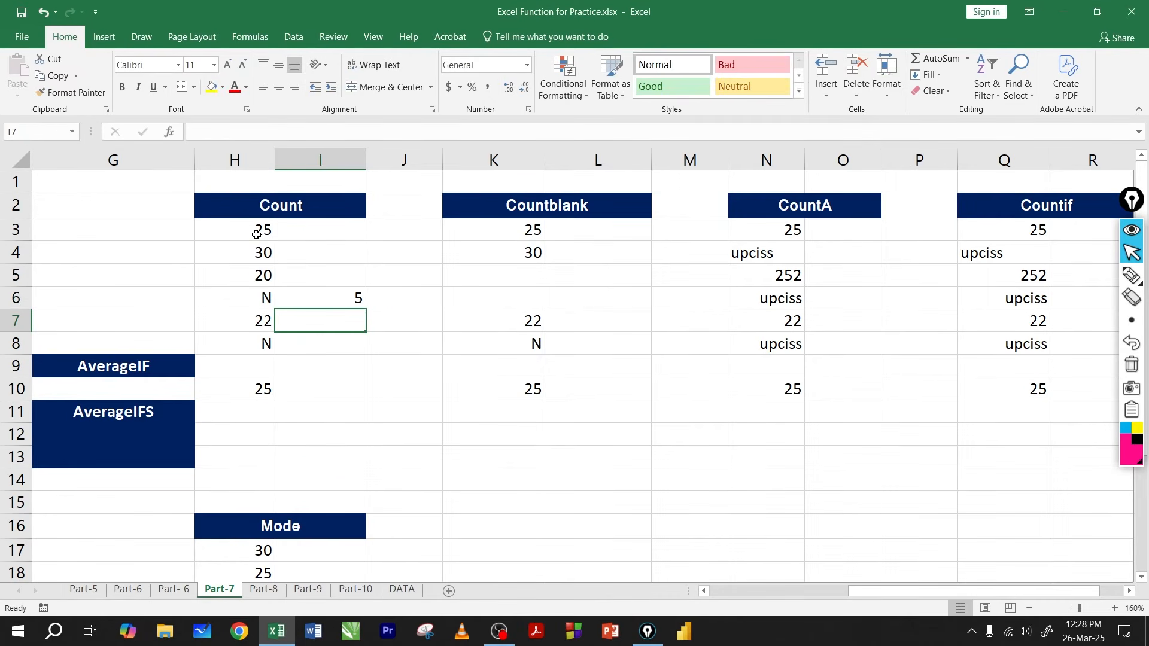
- Check the numeric entries of the Count list against the formula in I6
left_click_drag(251, 230, 251, 274)
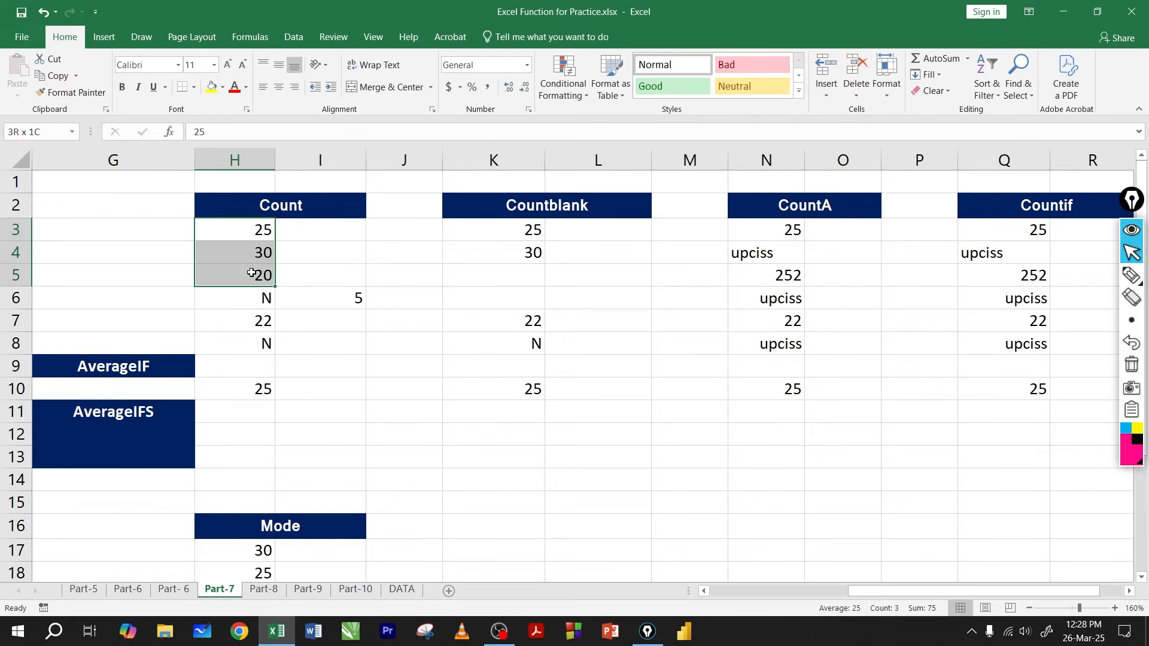
left_click(254, 320)
left_click(259, 386)
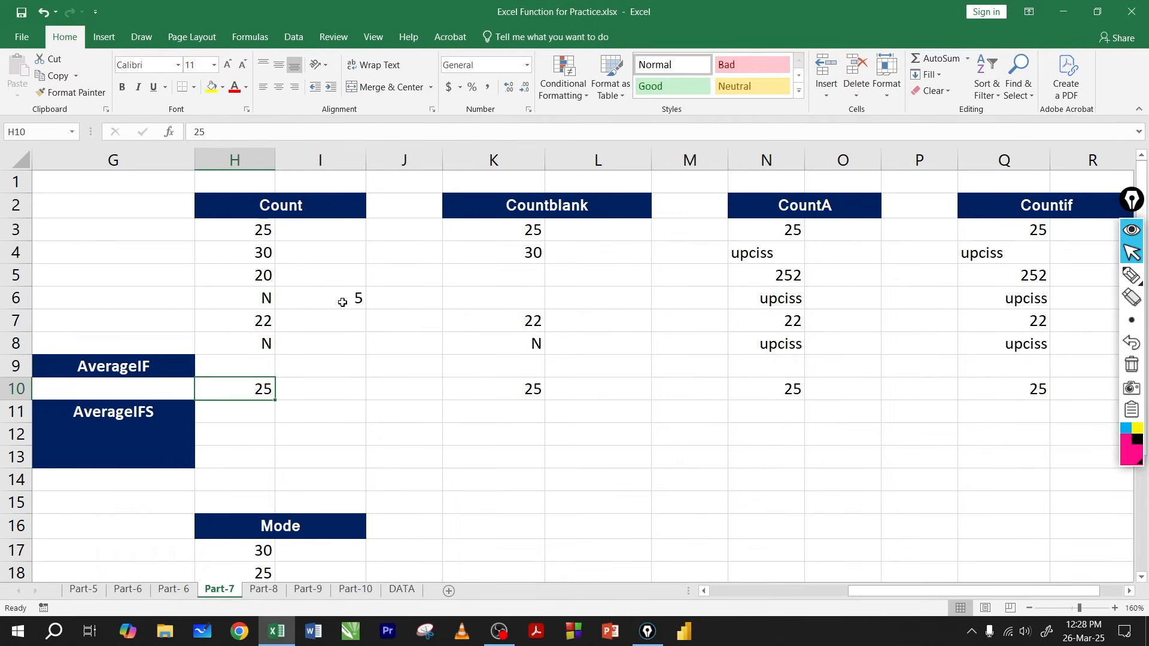
double_click(342, 302)
key("Return")
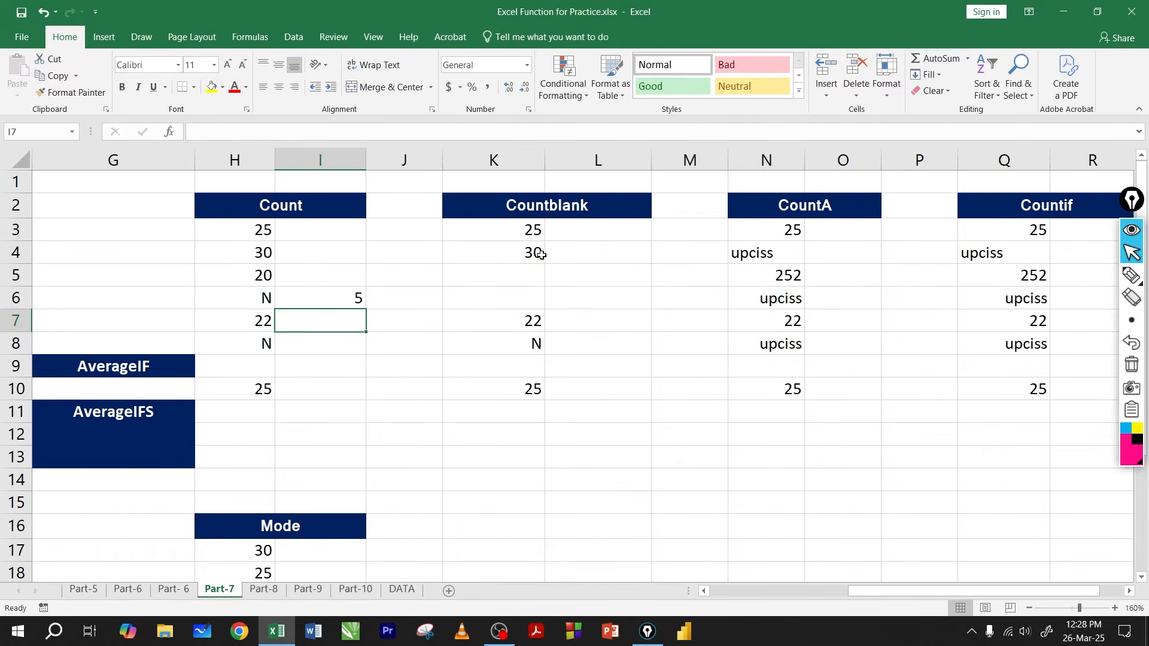
- Count the empty cells of the Countblank list in cell L6 with the formula =COUNTBLANK(K3:K10)
left_click(617, 297)
type("=")
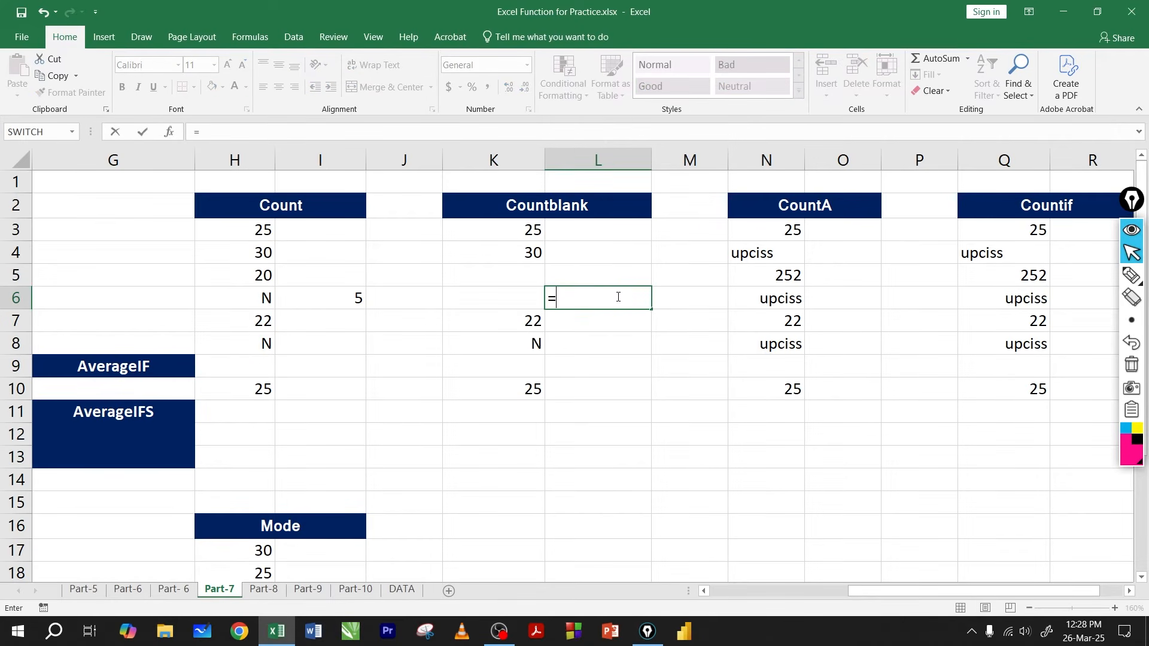
type("co")
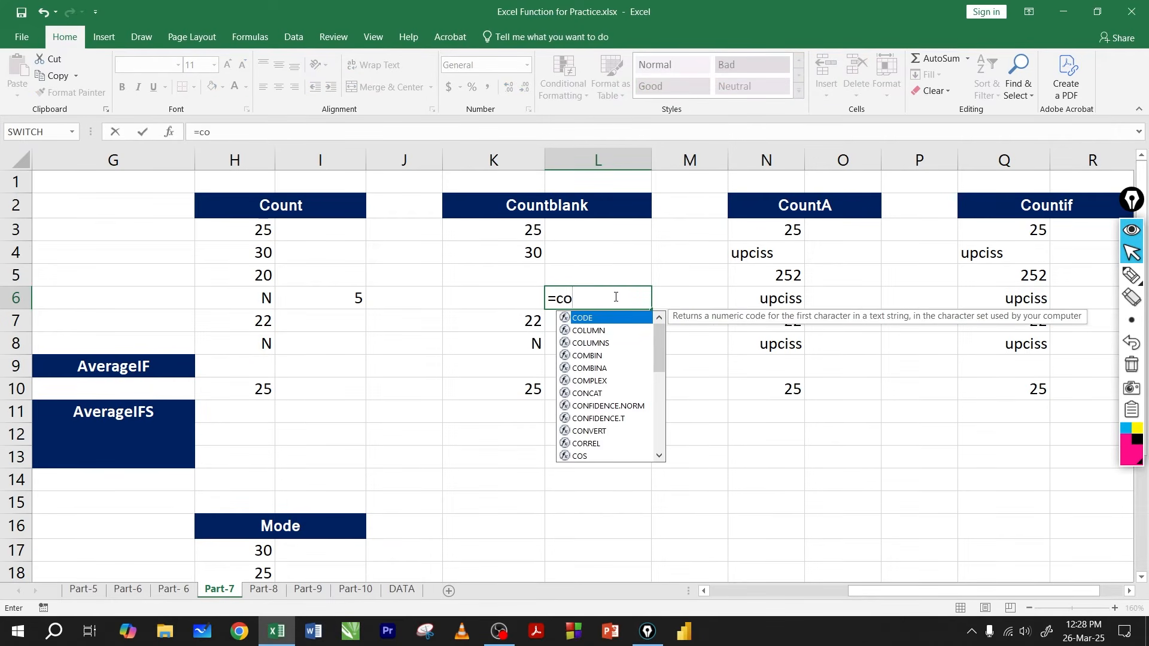
type("un")
key("Down")
key("Down")
key("Tab")
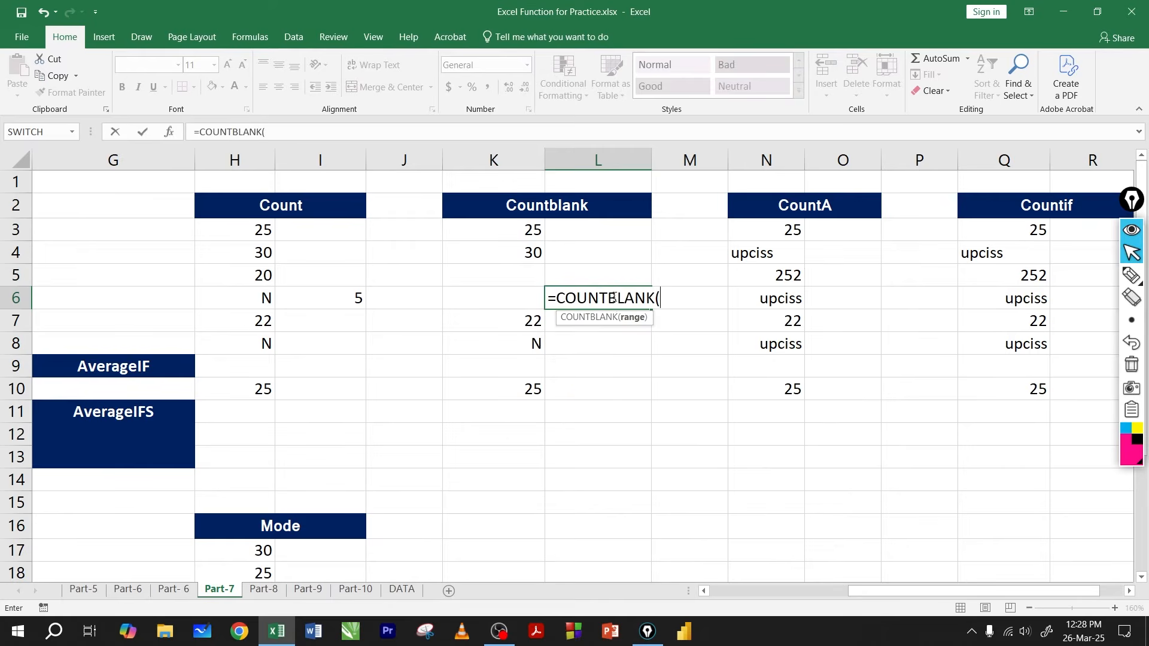
left_click_drag(521, 232, 506, 382)
key("Return")
- Check the empty cells K5, K6 and K9 against the COUNTBLANK formula in L6
left_click(618, 299)
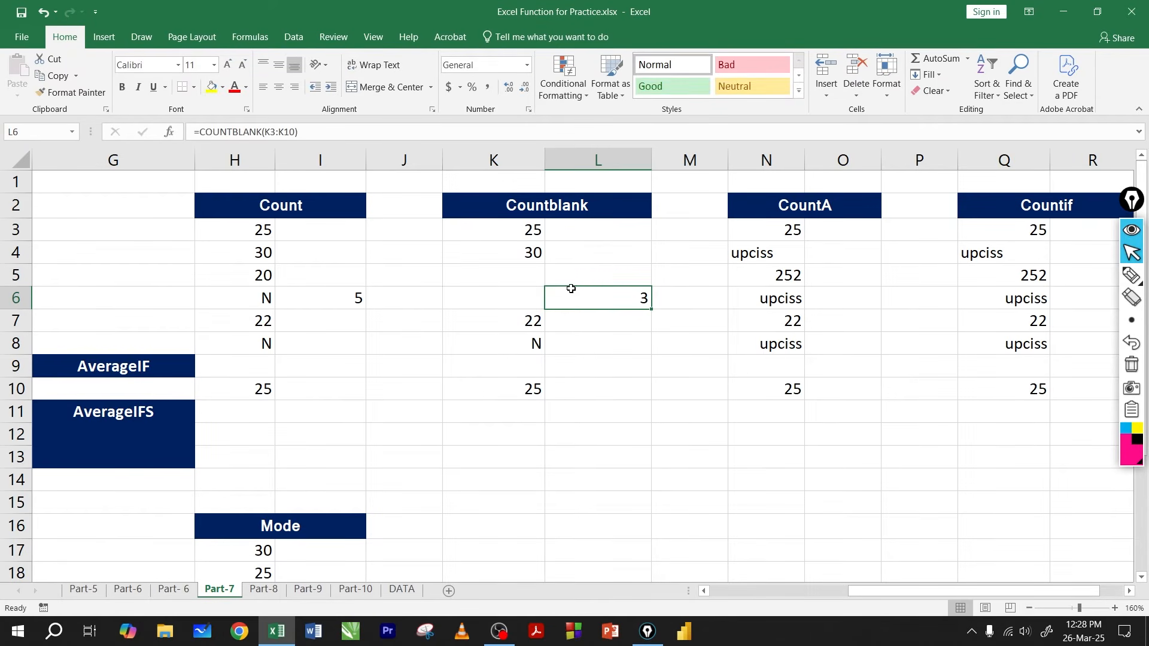
left_click_drag(536, 274, 531, 295)
left_click(533, 360)
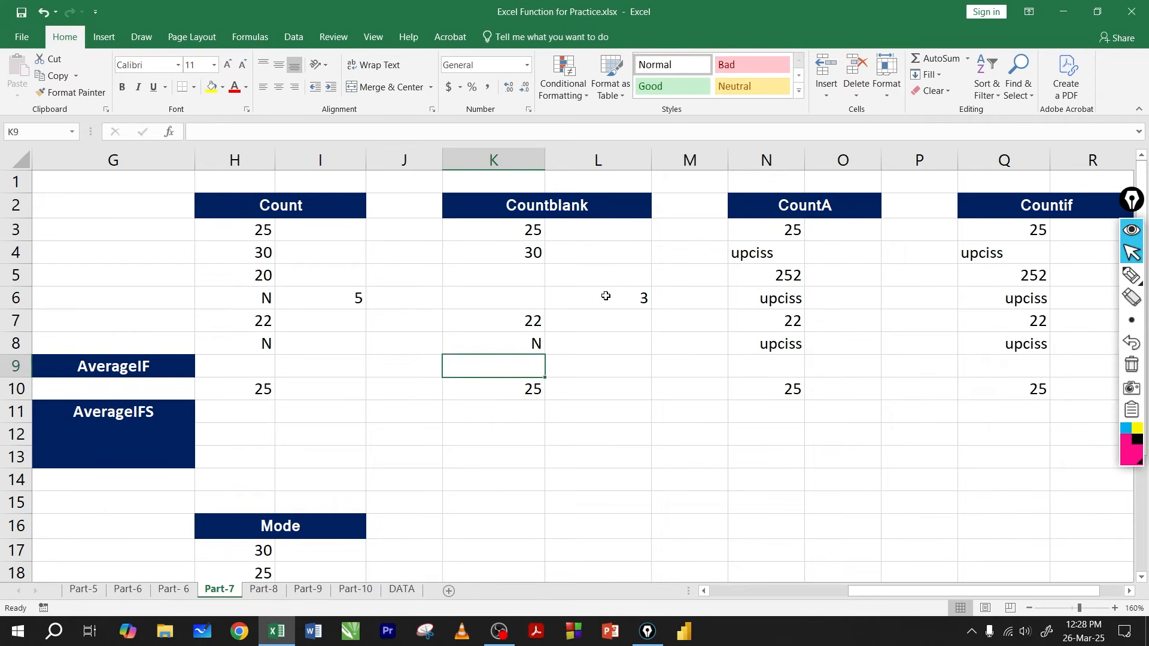
left_click(606, 295)
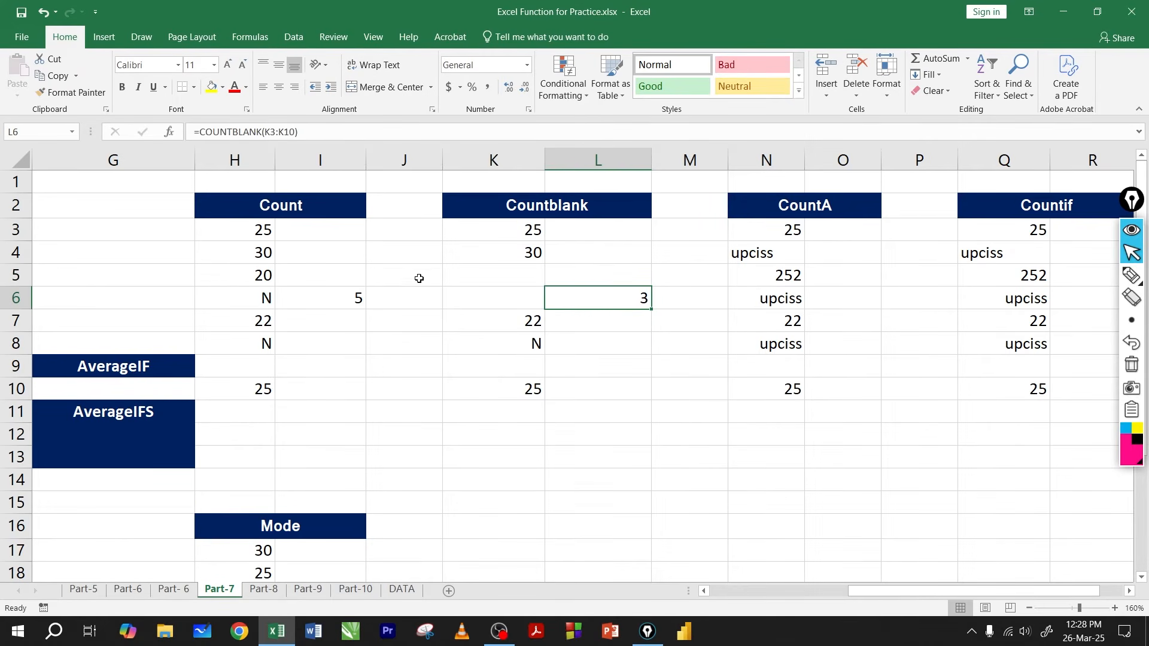
left_click(620, 326)
double_click(621, 302)
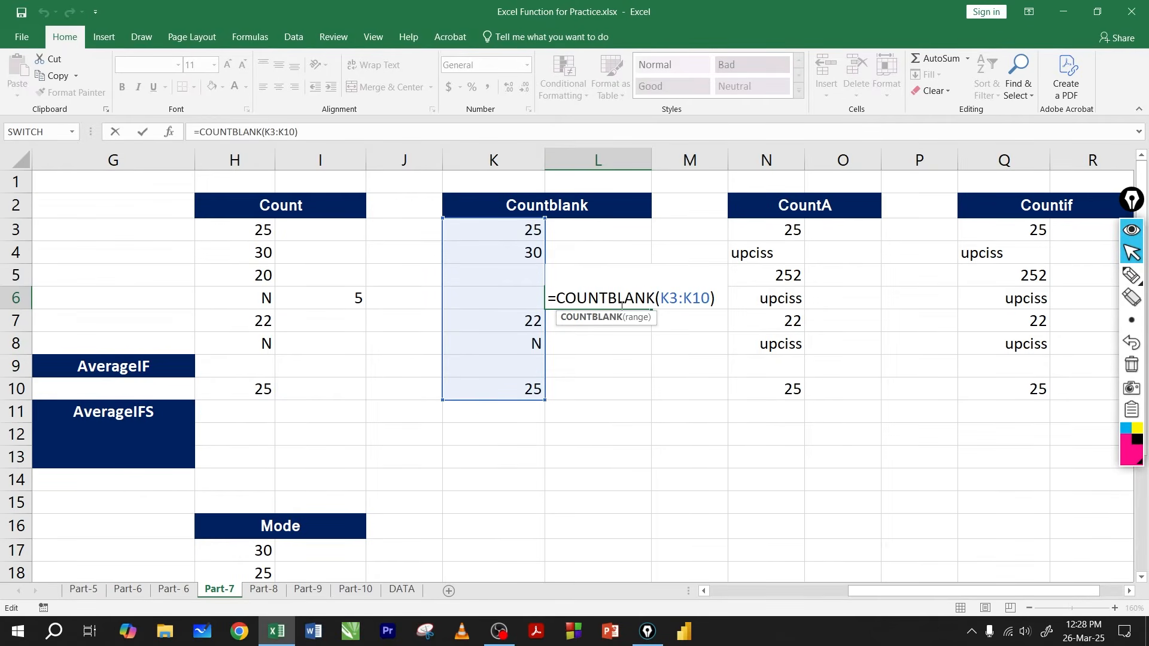
key("Return")
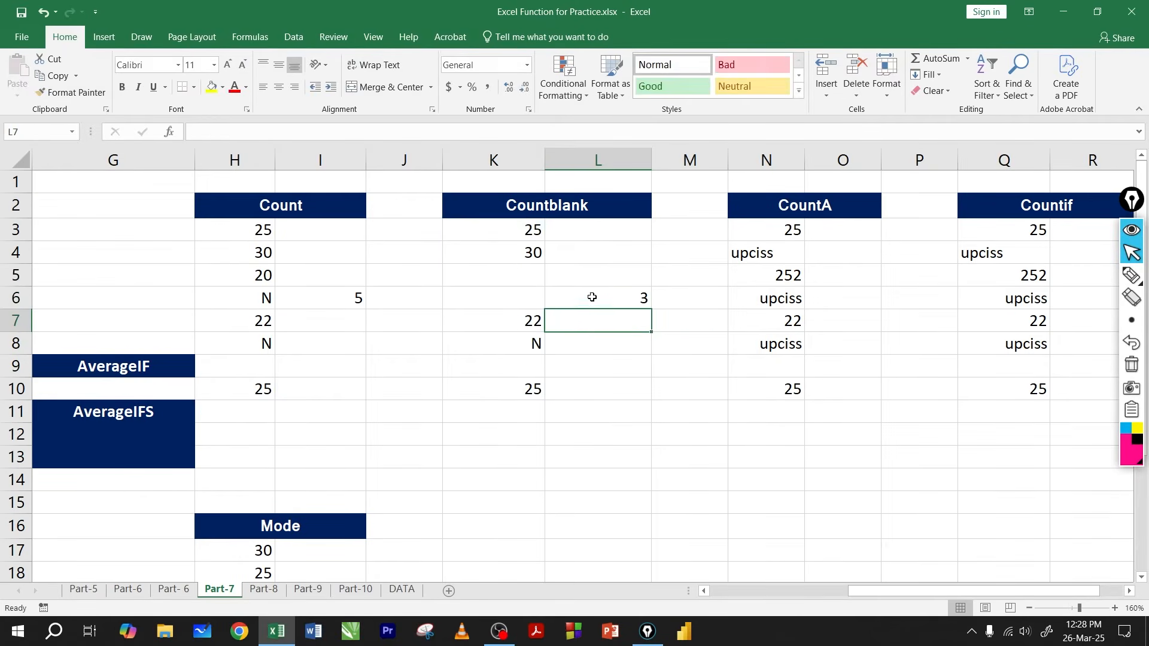
left_click(599, 298)
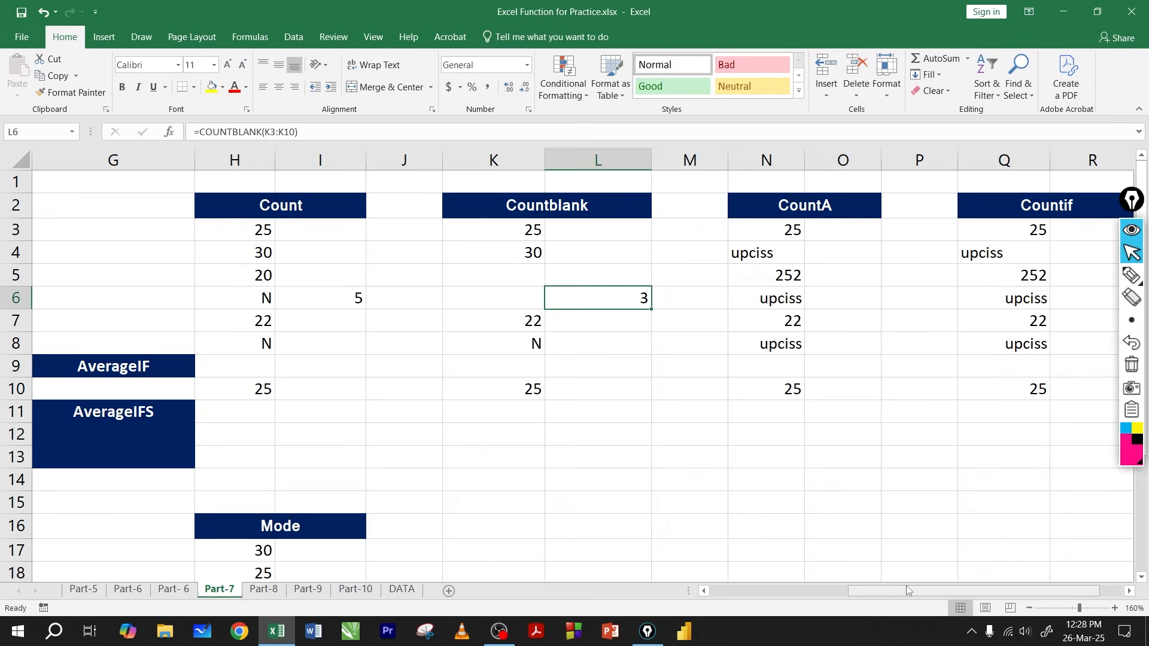
- Examine the mixed number, text and empty cells of the CountA list in N3:N10
left_click_drag(1001, 598, 1009, 598)
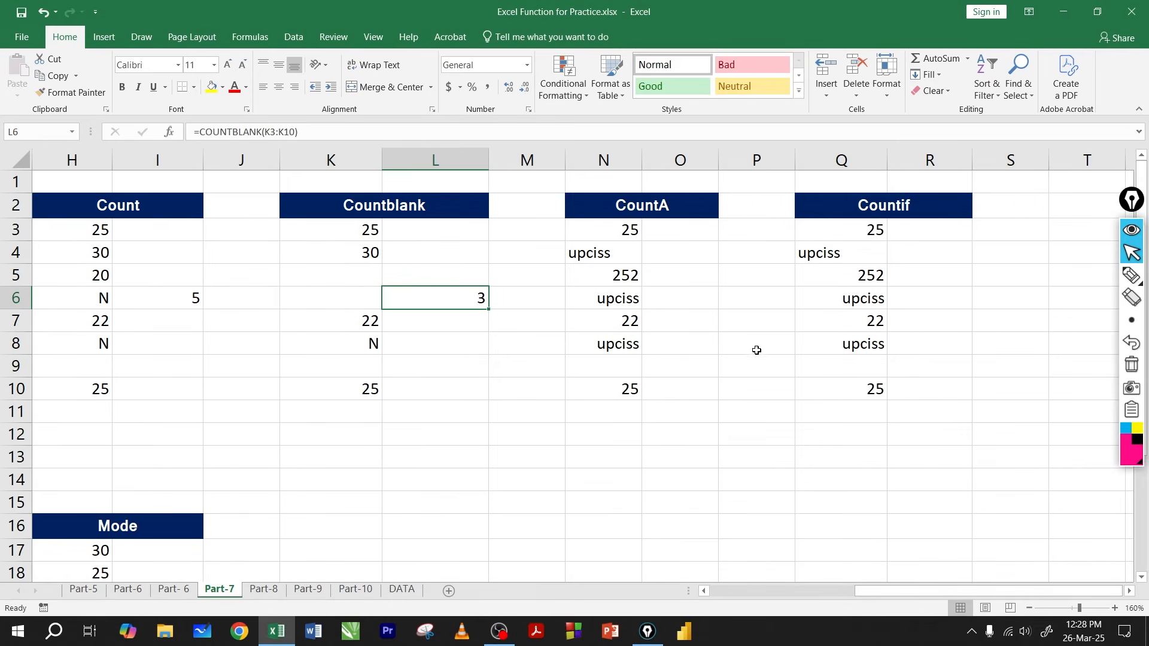
left_click(642, 205)
left_click(630, 229)
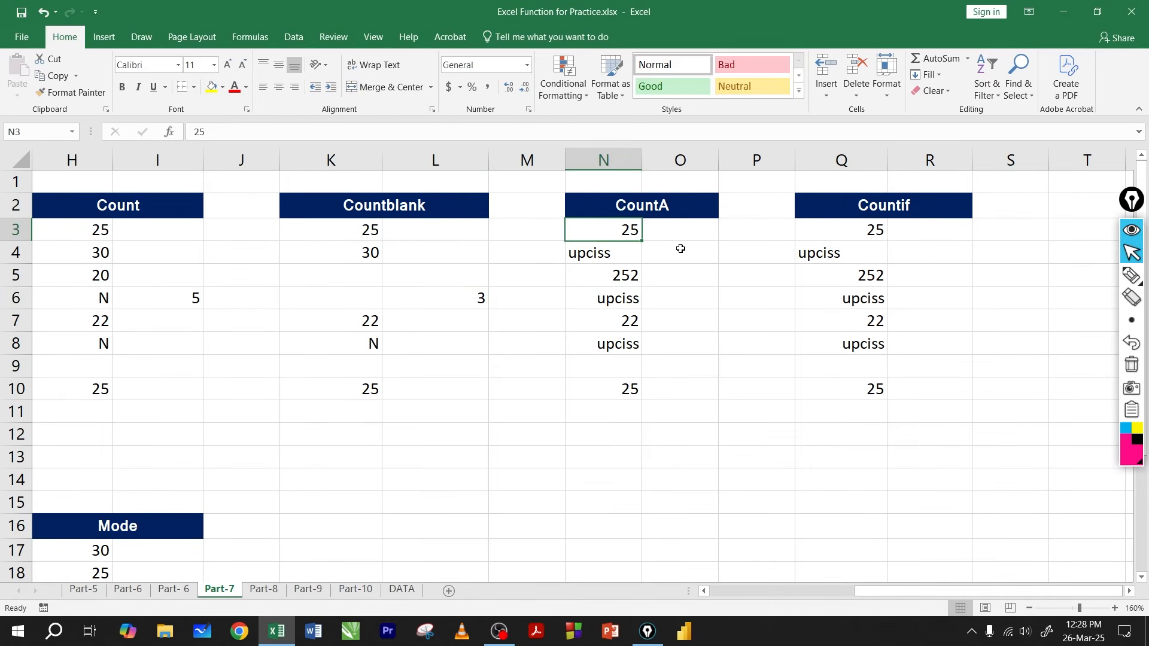
left_click(681, 289)
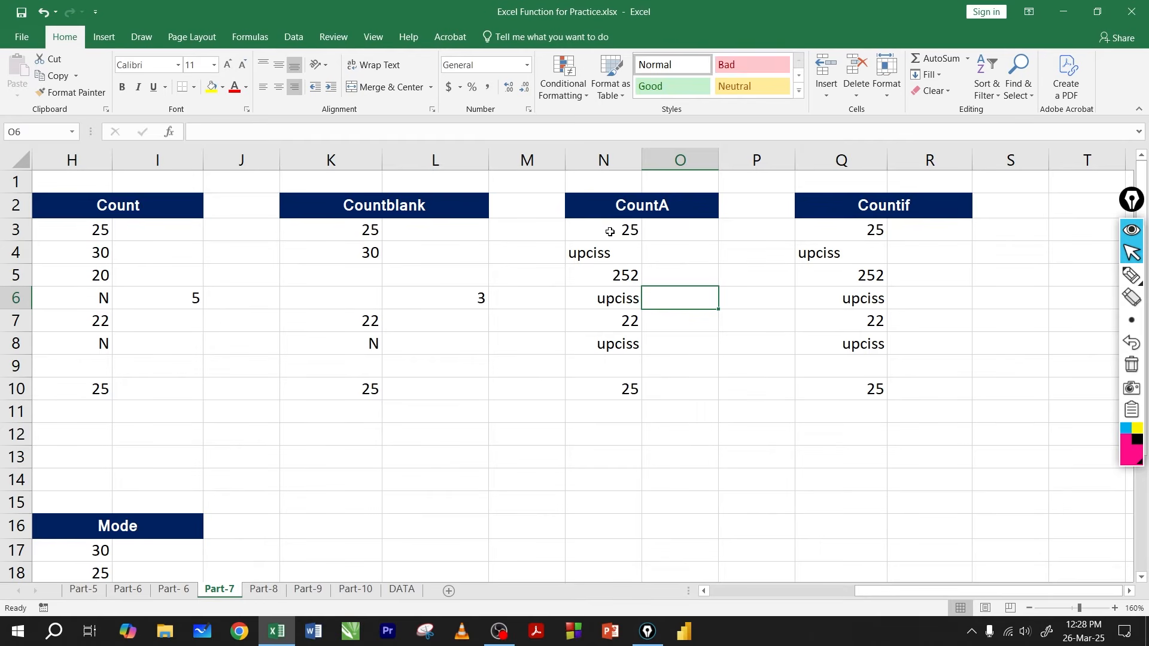
left_click_drag(610, 231, 611, 392)
left_click(623, 349)
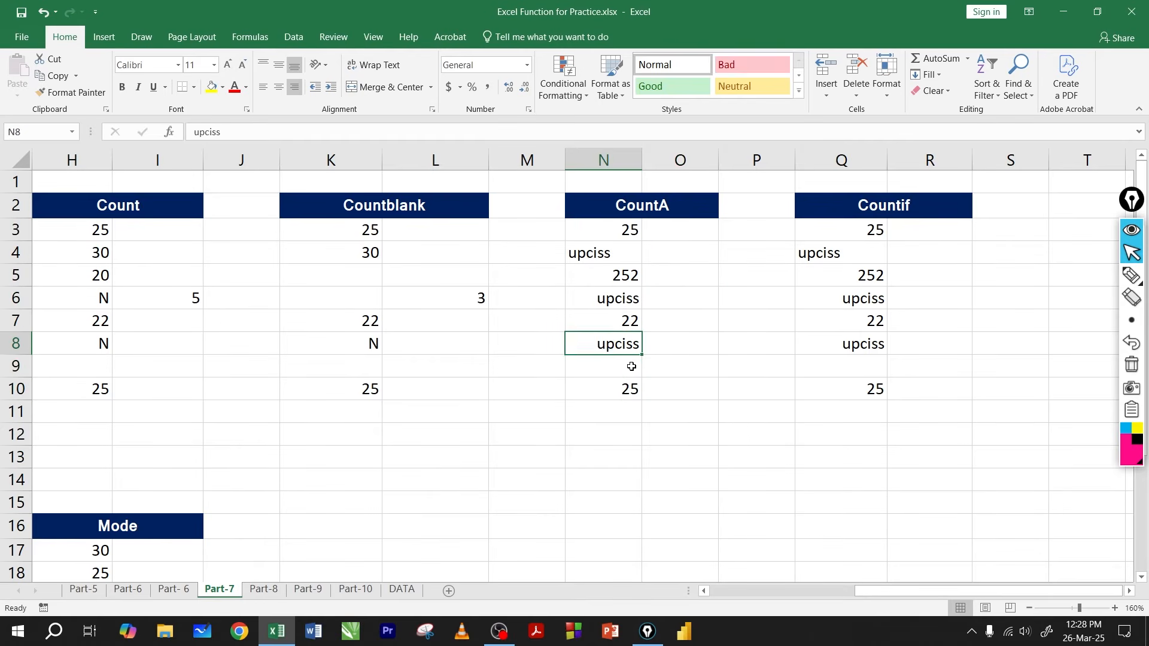
left_click(631, 366)
- Count the non-empty cells of the CountA list in cell O6 with the formula =COUNTA(N3:N10)
left_click(693, 306)
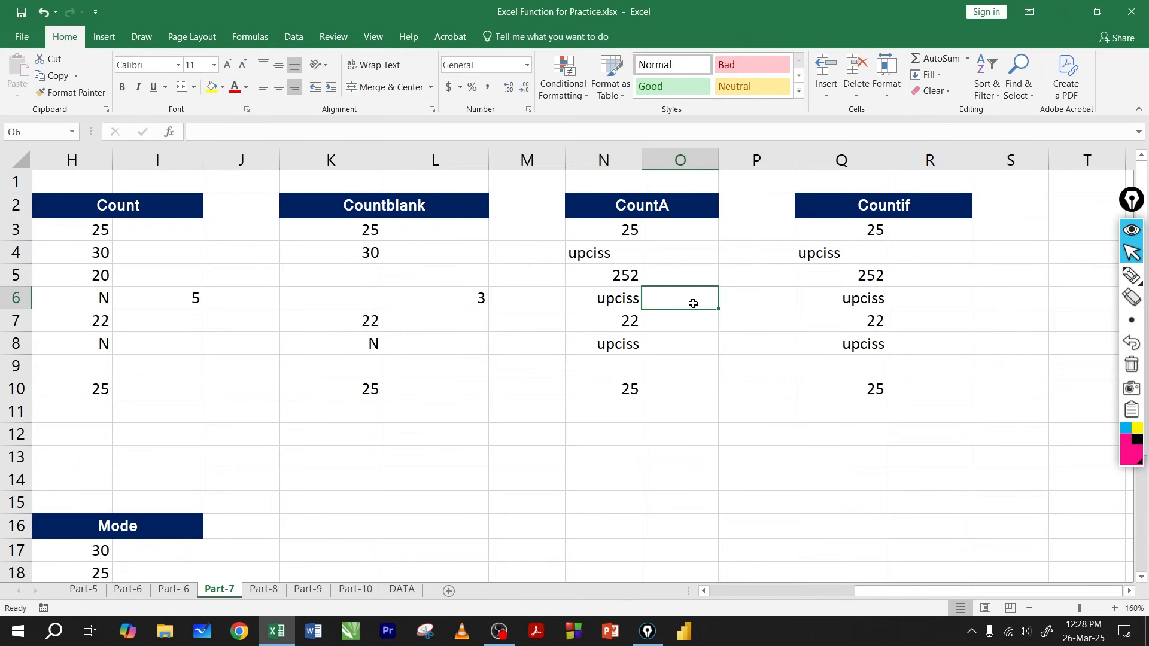
type("=cou")
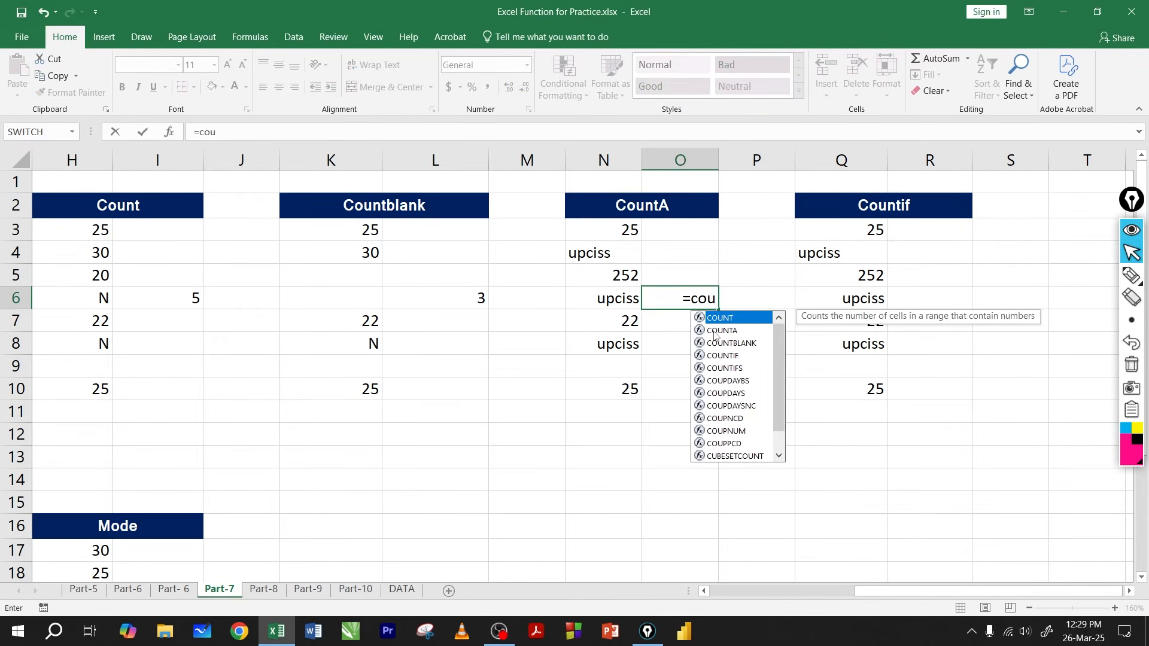
left_click(714, 332)
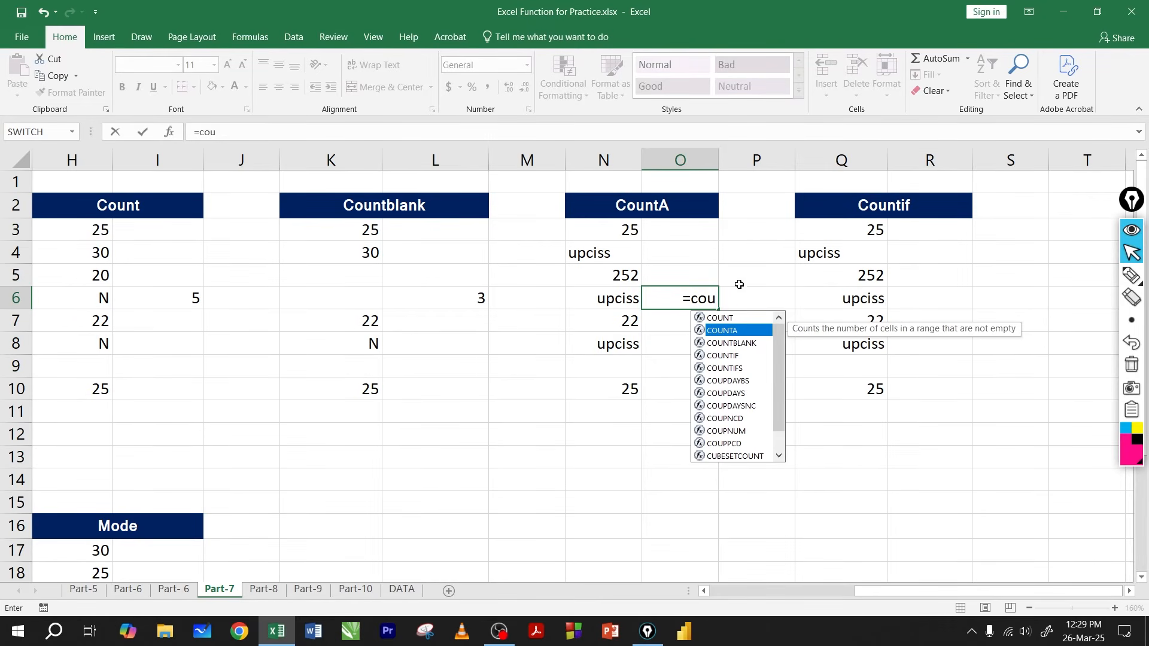
double_click(736, 332)
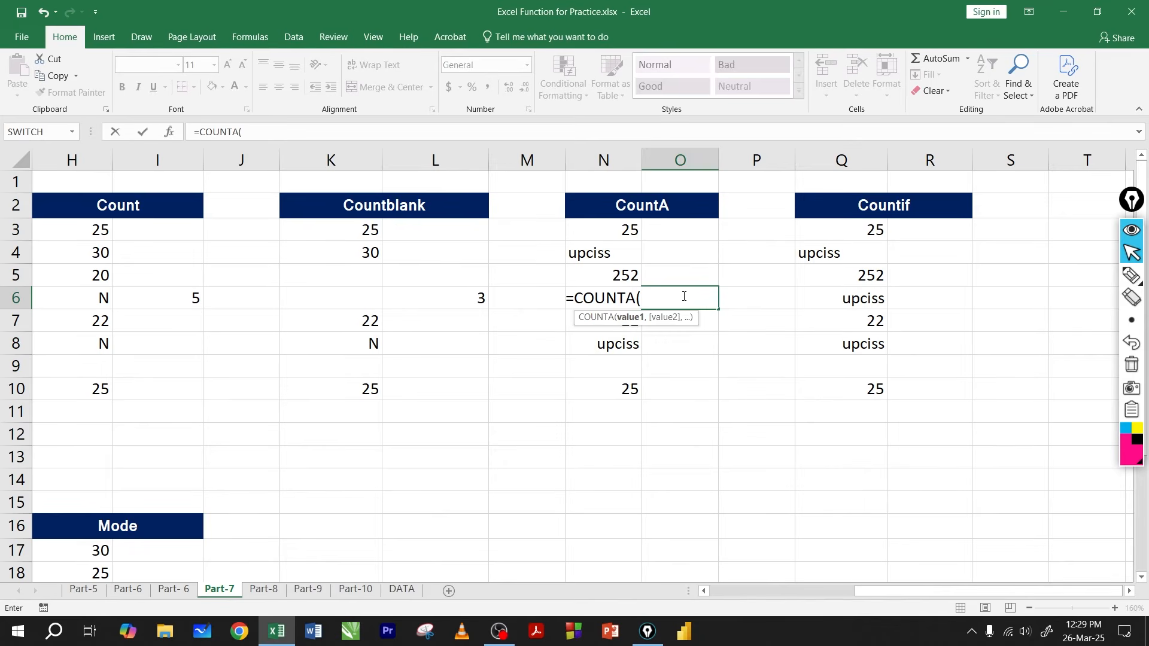
left_click_drag(601, 229, 614, 384)
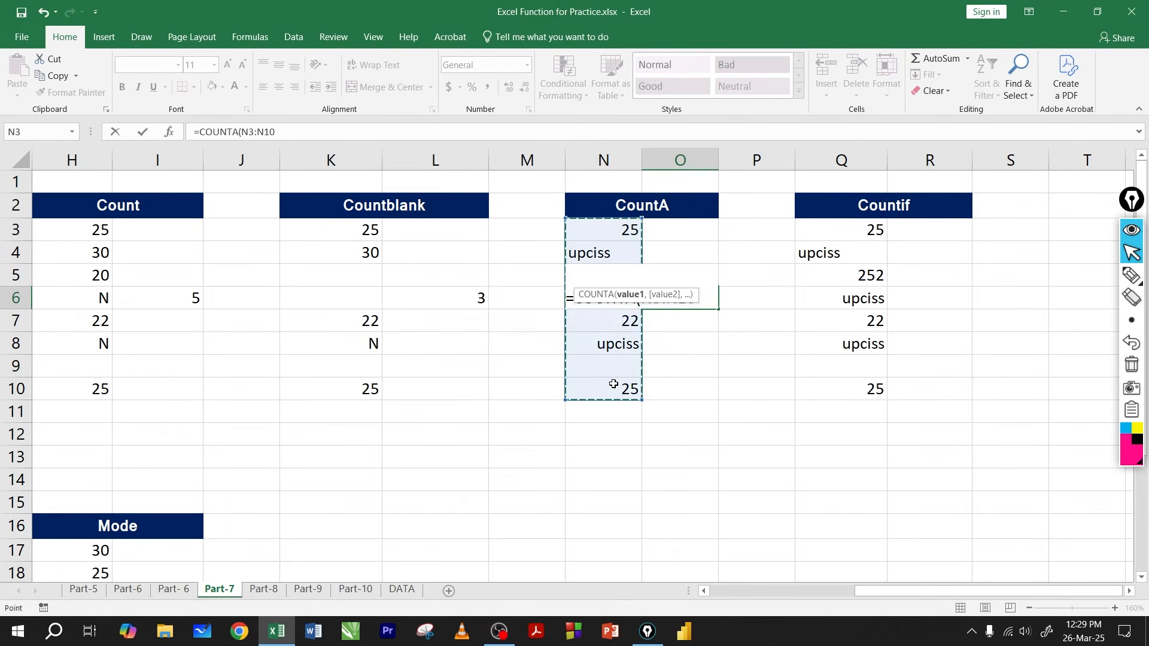
key("Return")
- Check the filled and empty cells of the CountA list one by one against the formula in O6
left_click(688, 298)
left_click(627, 230)
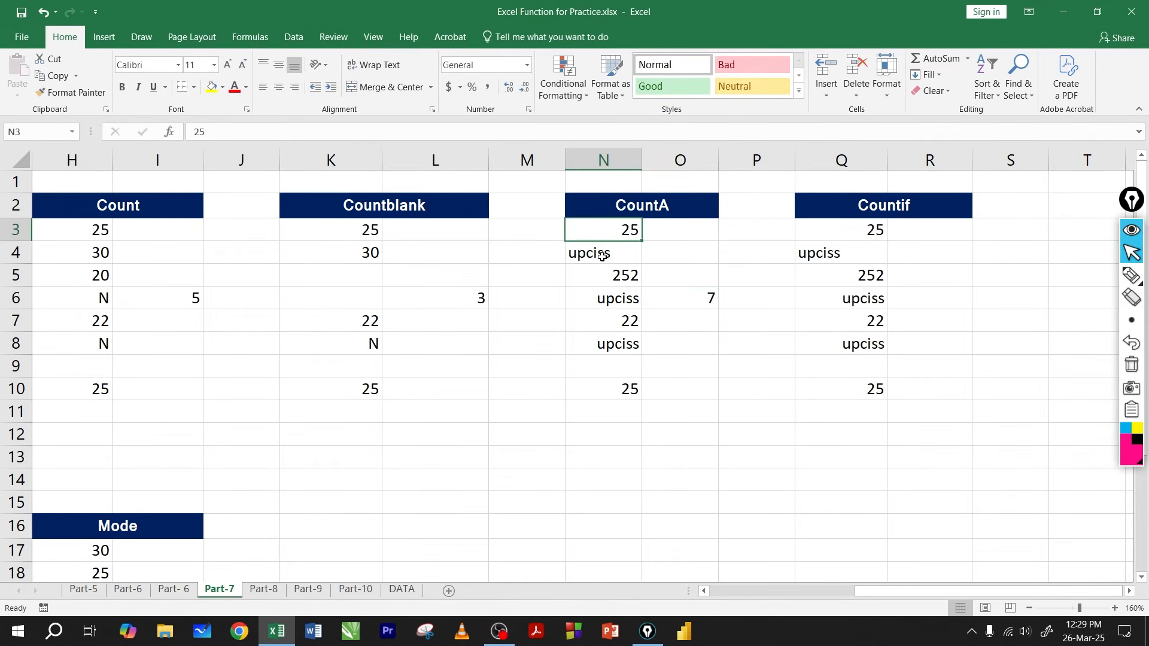
left_click(604, 257)
left_click(621, 279)
left_click(619, 301)
left_click(620, 325)
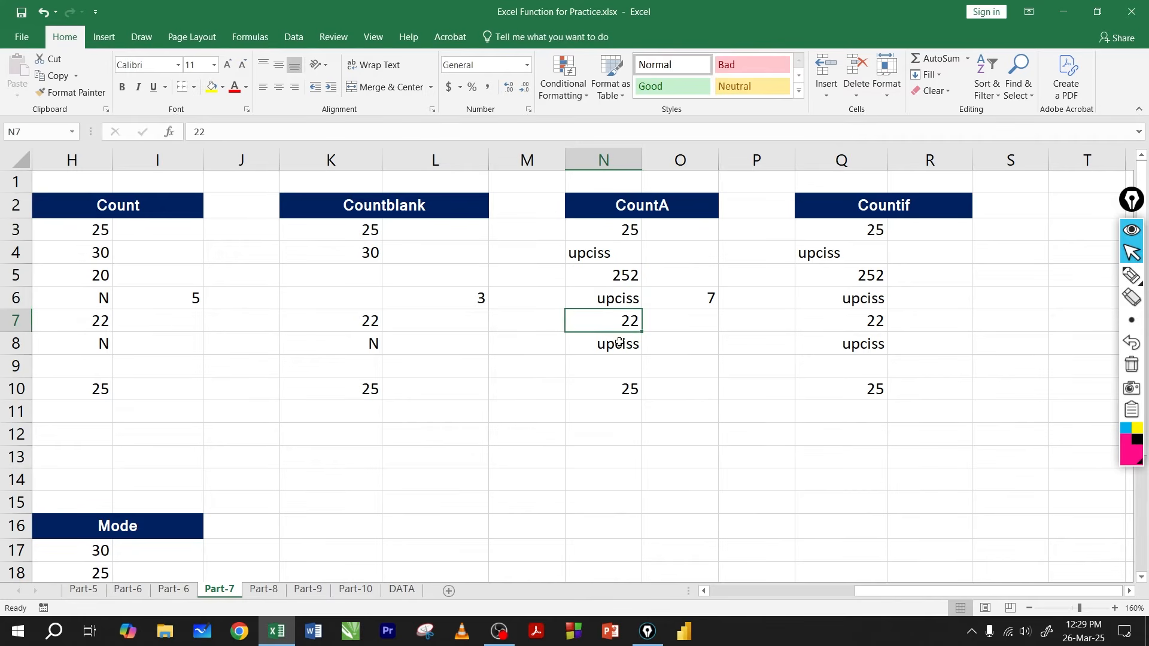
left_click(619, 343)
left_click(621, 365)
left_click(728, 359)
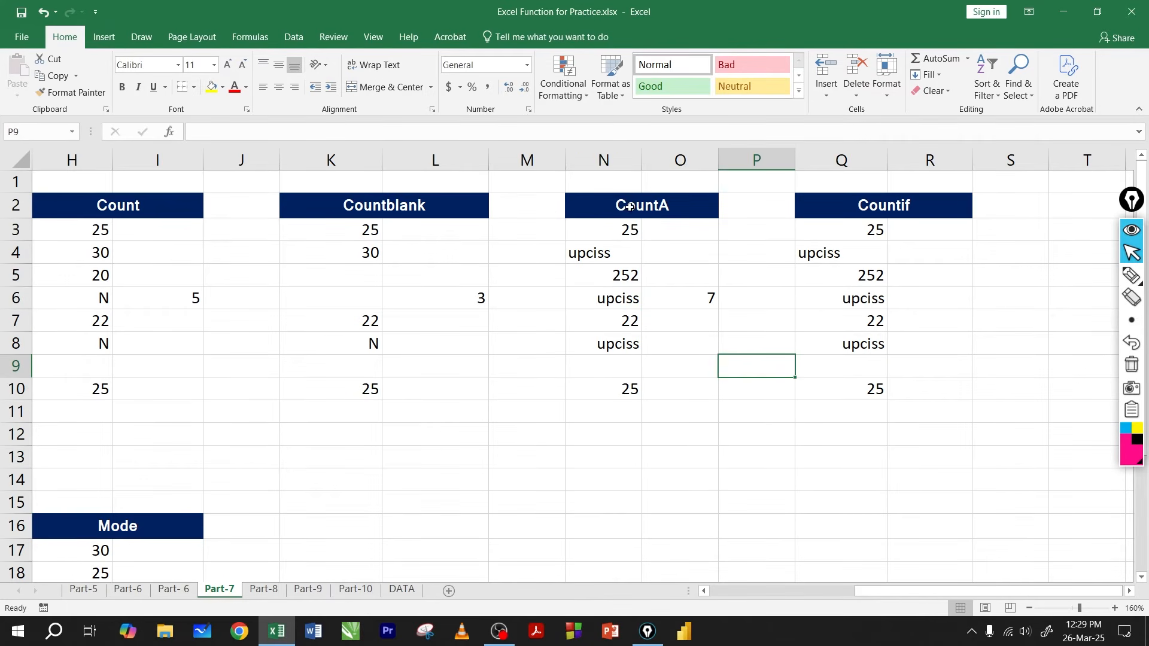
left_click_drag(629, 206, 656, 359)
- Examine the entries of the Countif list in Q3:Q10
left_click(876, 321)
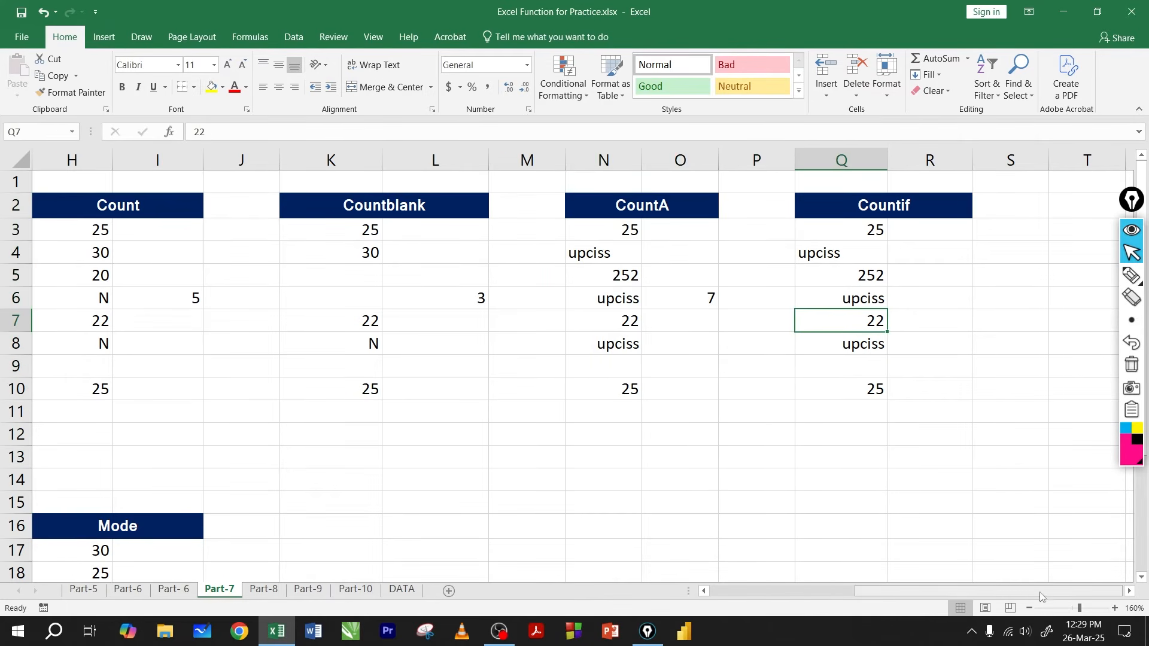
left_click(1130, 591)
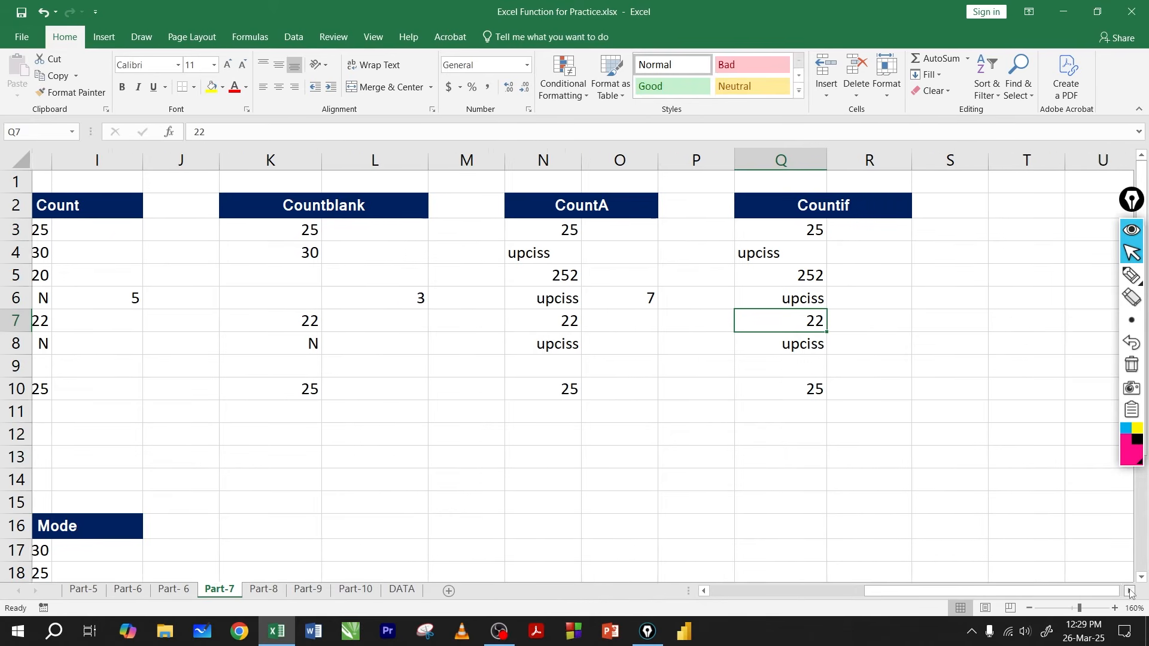
left_click(1129, 592)
left_click(803, 304)
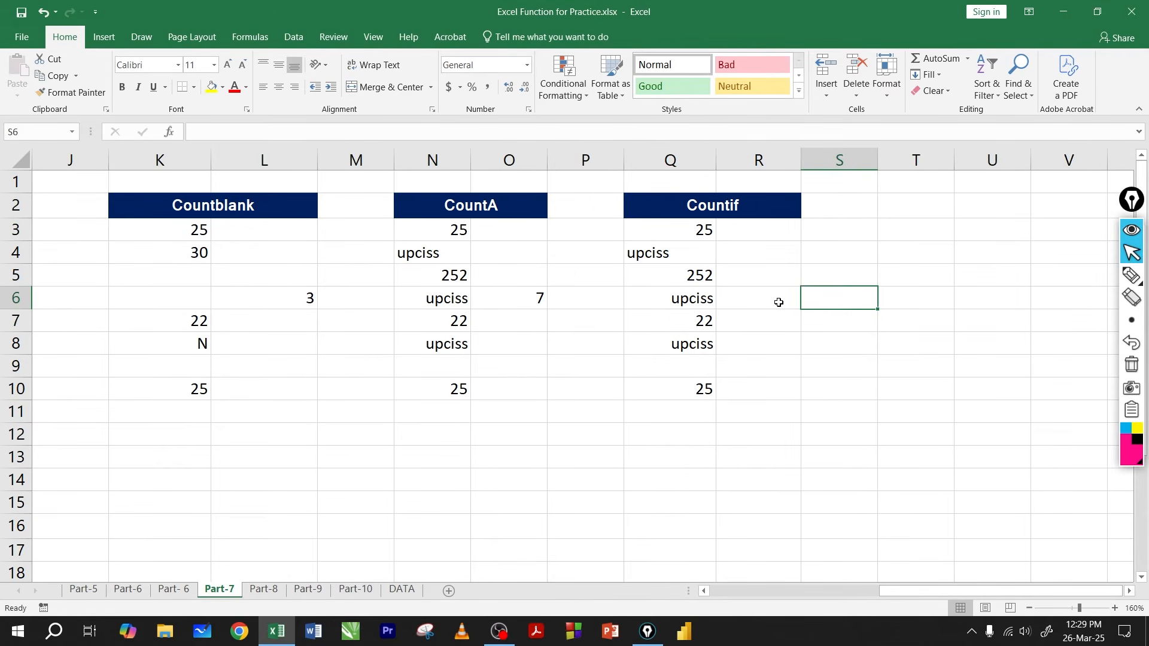
left_click(708, 205)
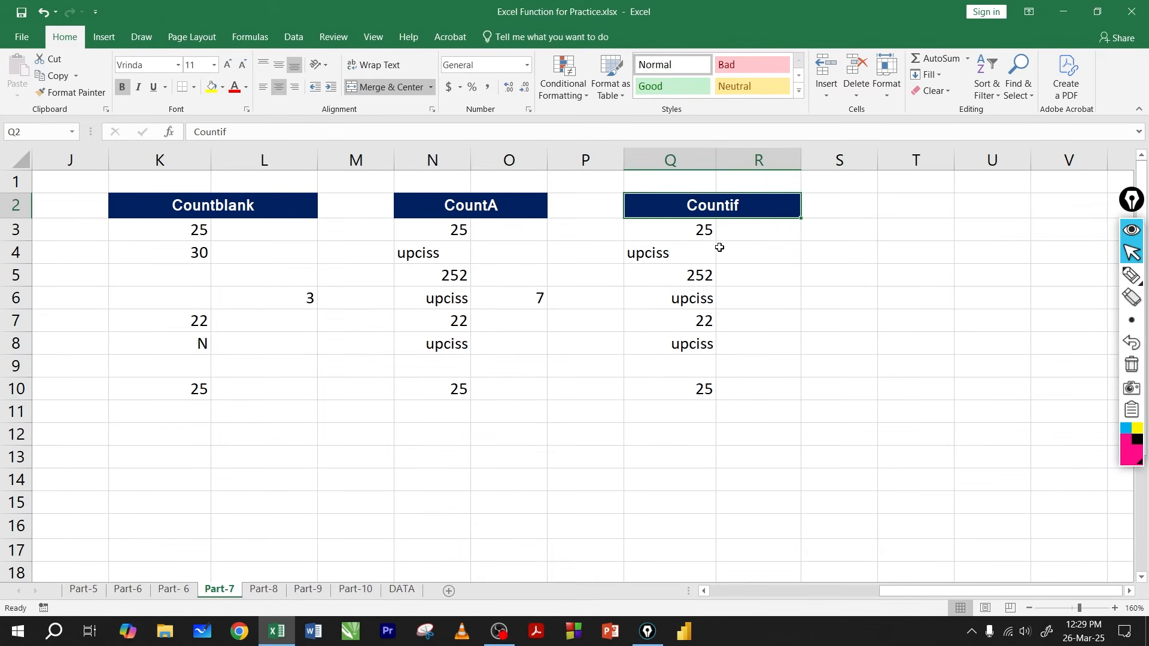
left_click_drag(694, 233, 638, 389)
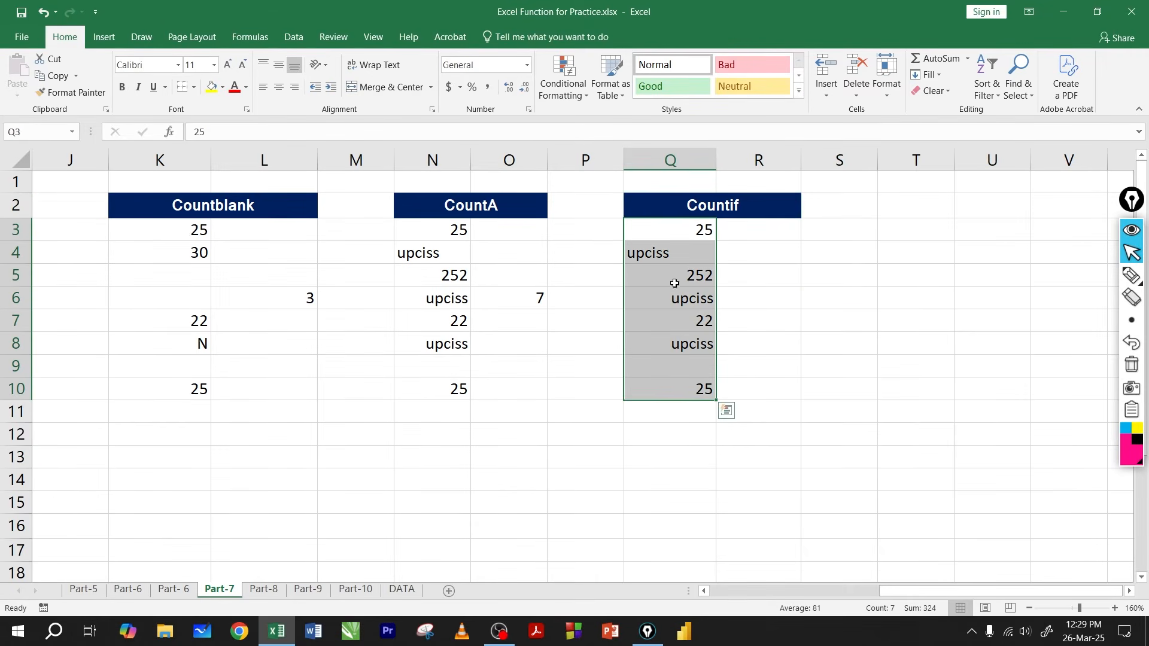
left_click(638, 389)
- Switch to the DATA sheet and examine the course names in the Course column down to the last record
left_click(401, 589)
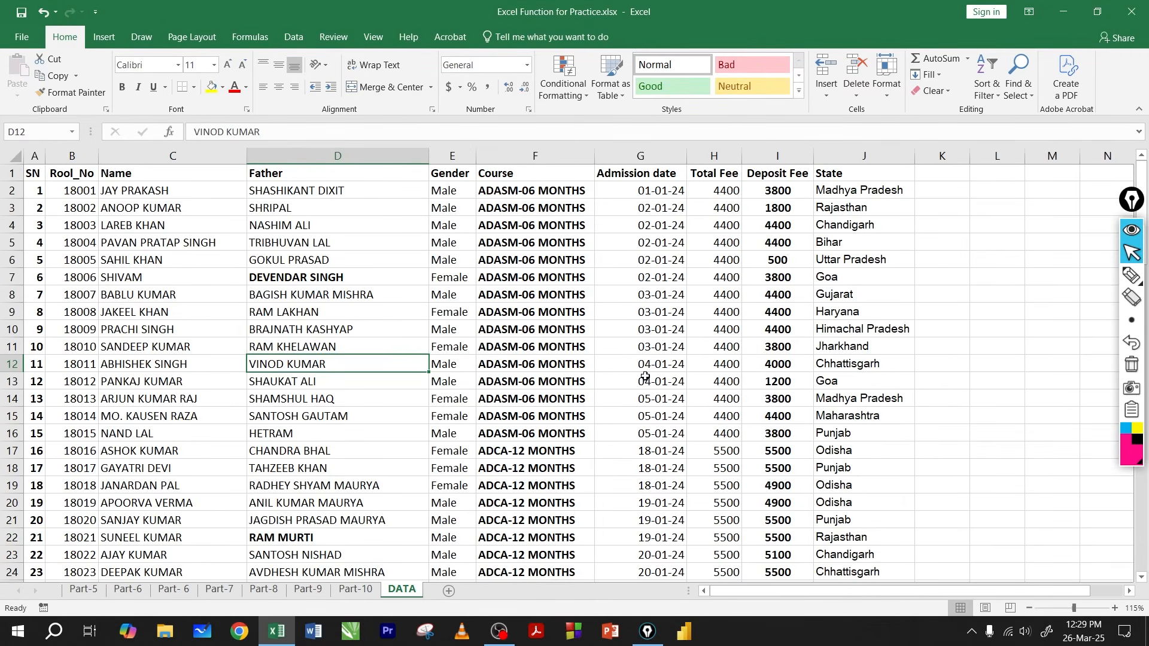
left_click_drag(530, 190, 525, 504)
left_click(527, 399)
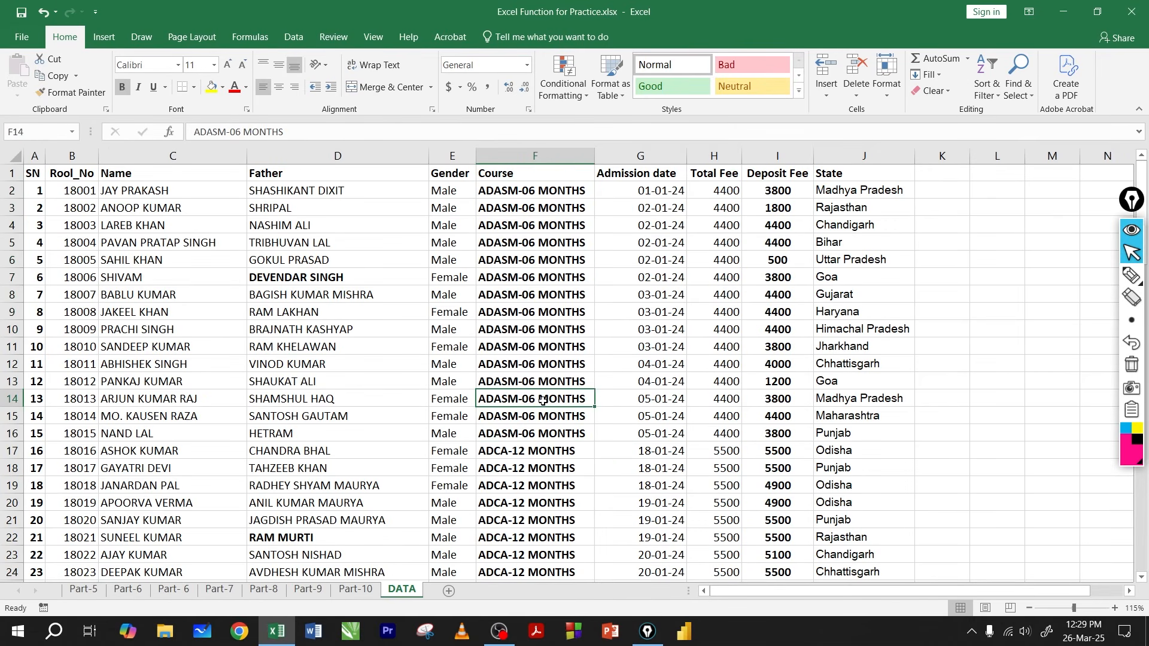
scroll(542, 401, "down", 18)
scroll(543, 401, "down", 6)
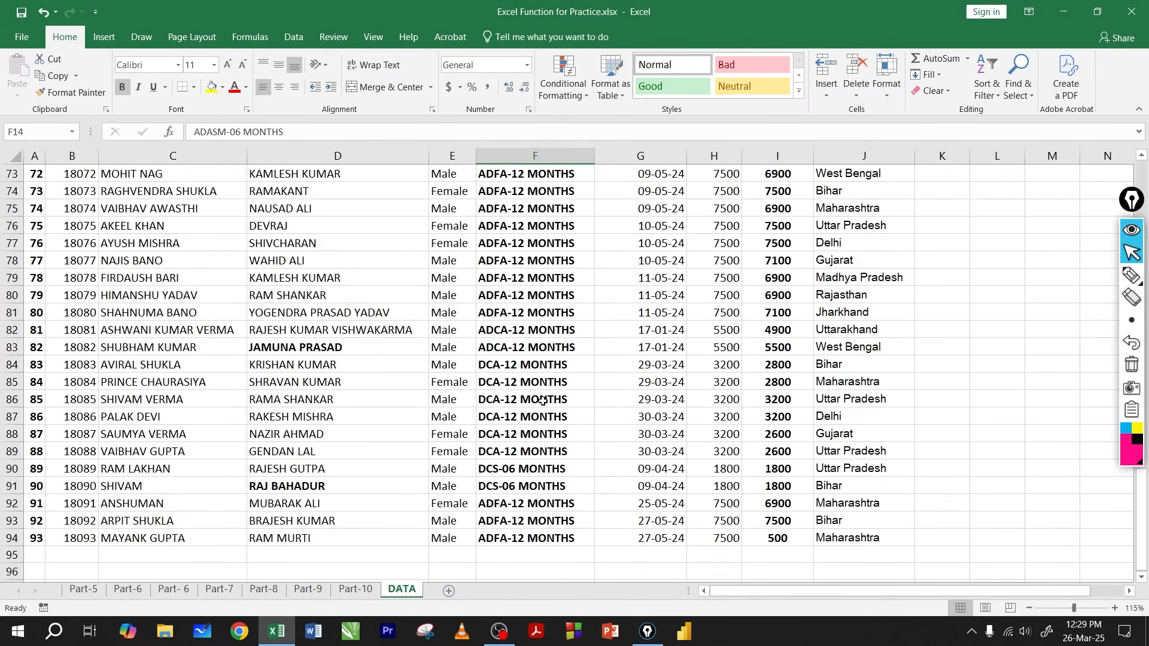
scroll(543, 401, "up", 20)
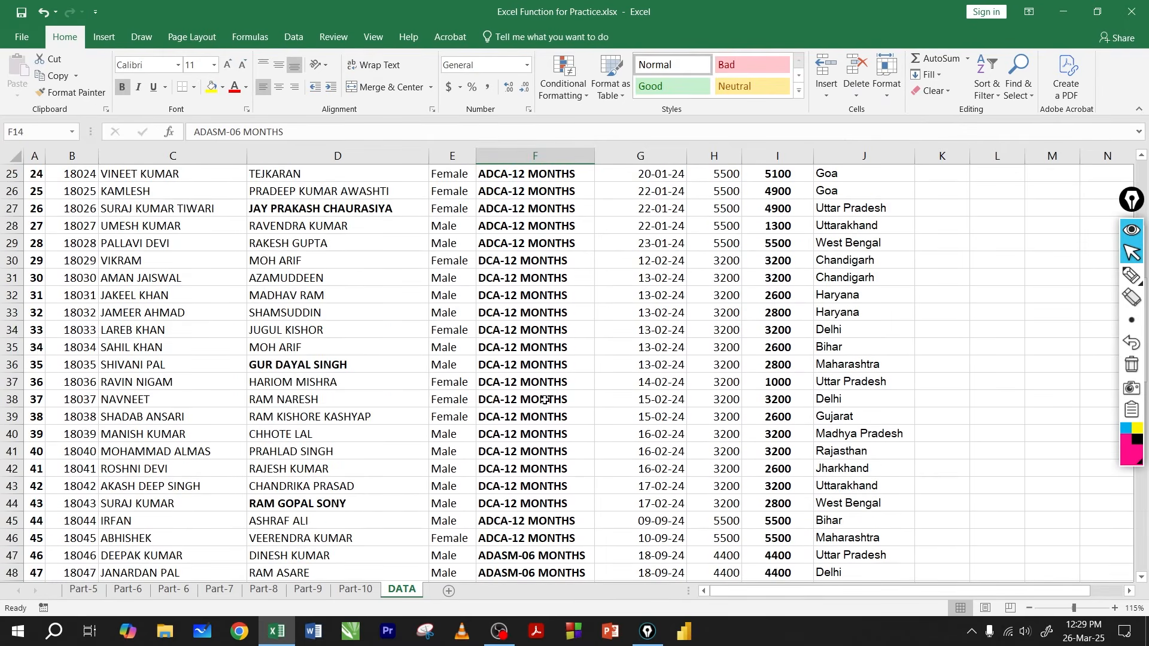
scroll(544, 400, "up", 1)
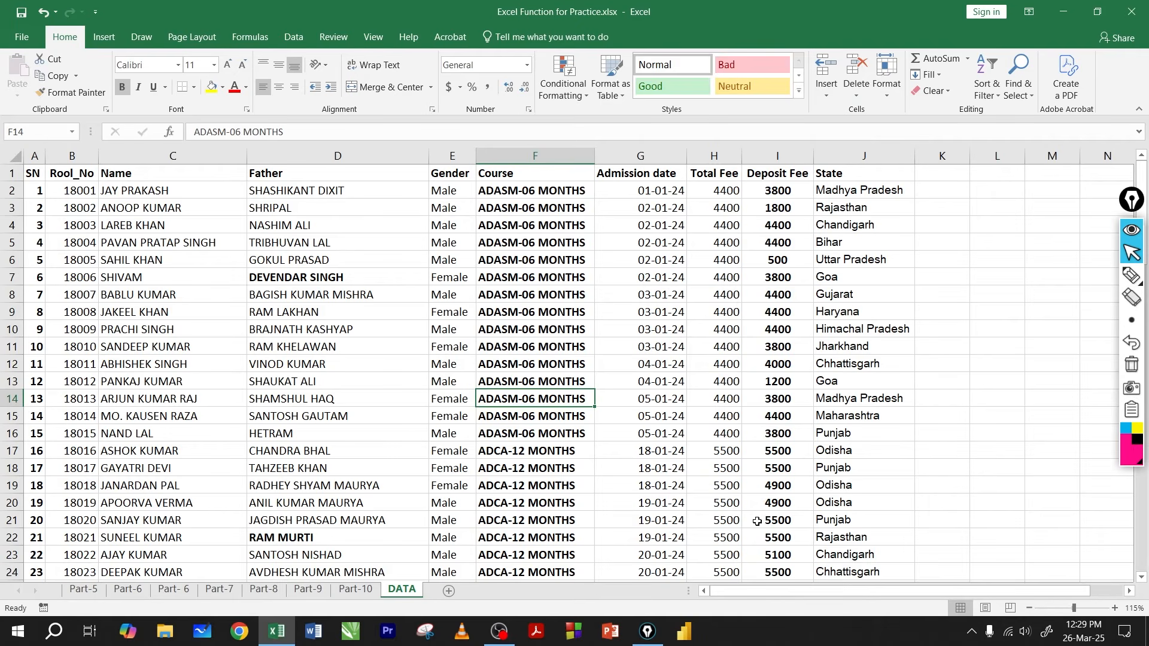
left_click(1129, 591)
left_click(1129, 591)
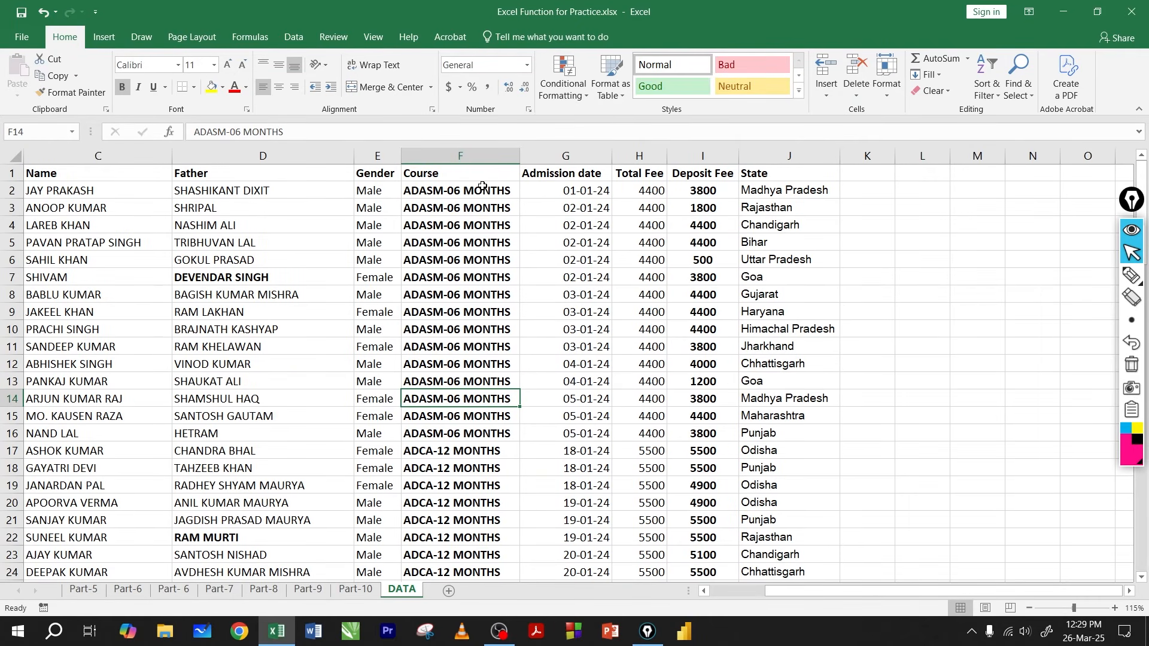
left_click_drag(471, 199, 475, 377)
- Enter =COUNTIF(F2:F94,L6) in cell L8 to count the Course entries that match the criterion in L6
left_click(933, 298)
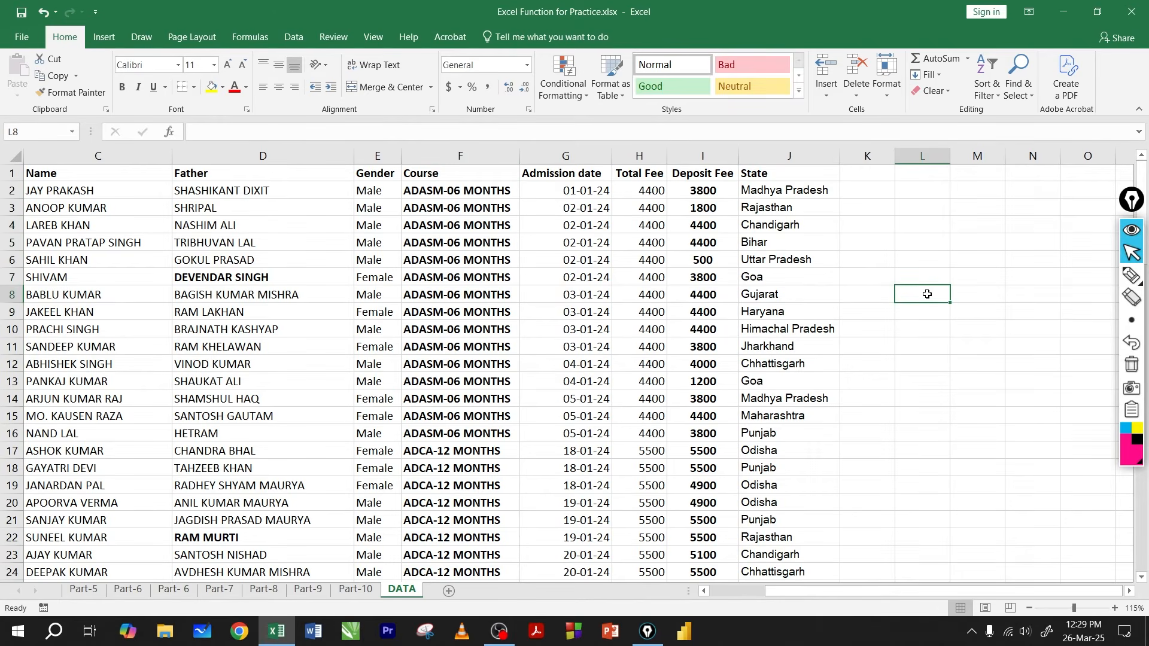
type("=cou")
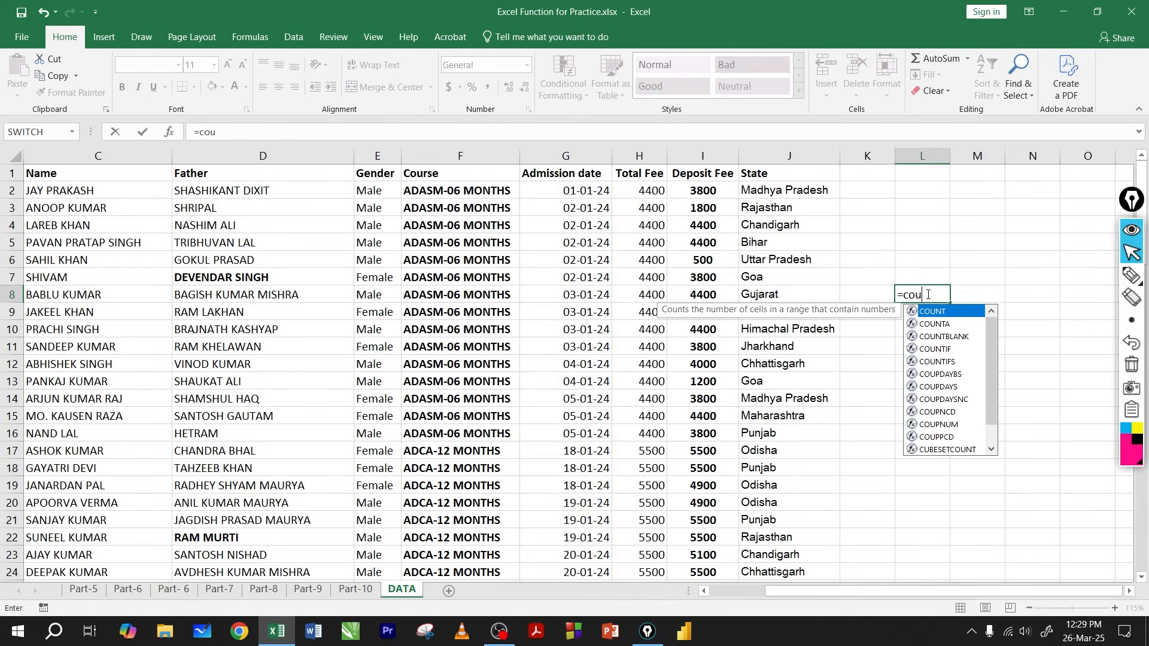
key("Down")
key("Down")
key("Down")
key("Tab")
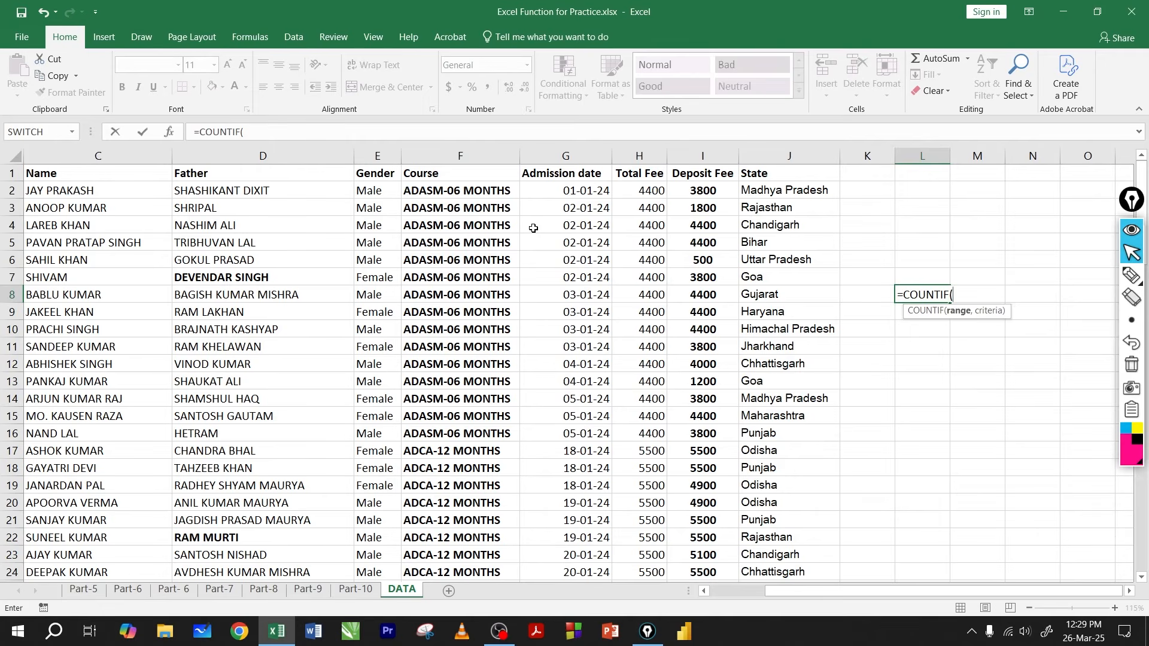
left_click_drag(478, 193, 456, 555)
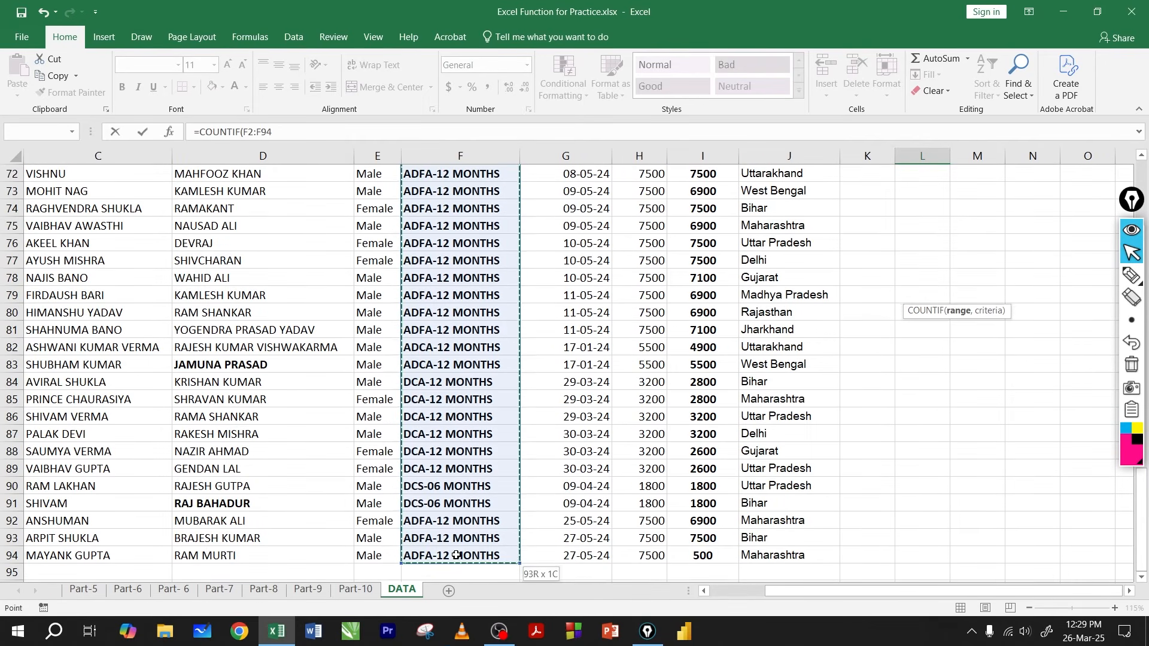
scroll(472, 536, "up", 20)
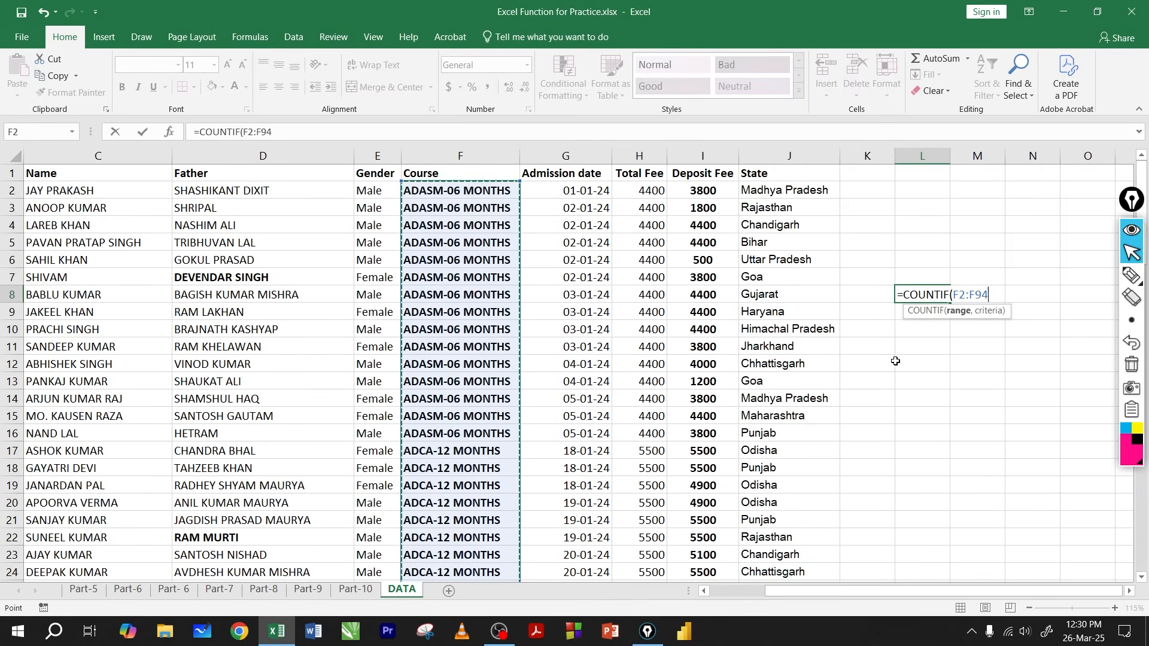
type(",")
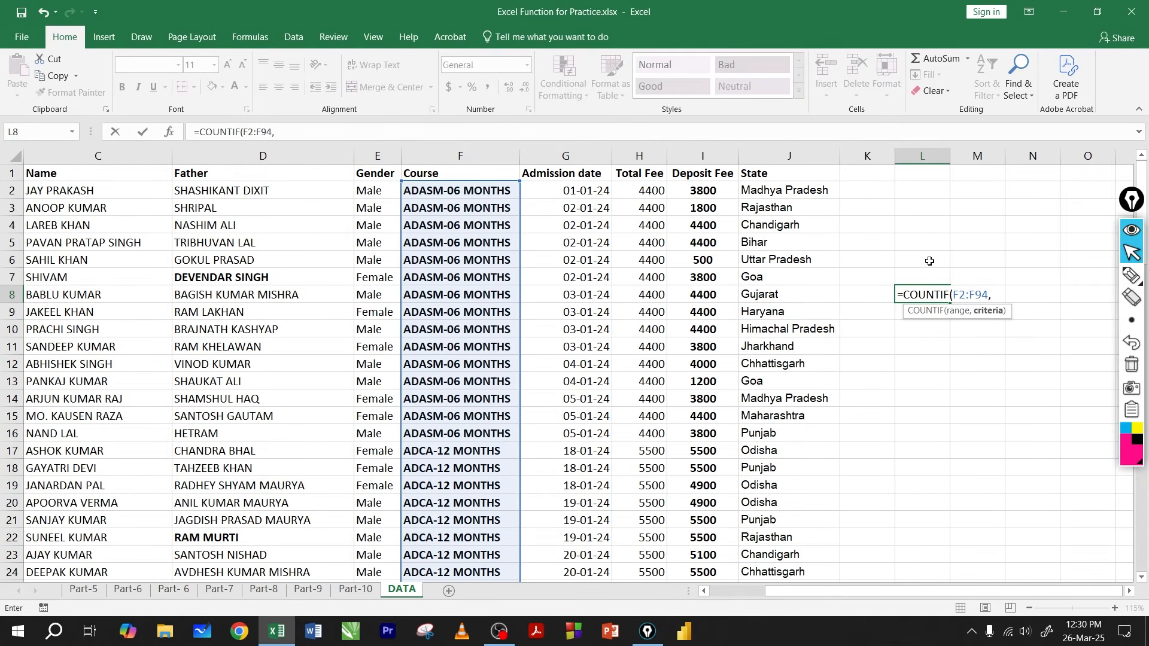
left_click(929, 261)
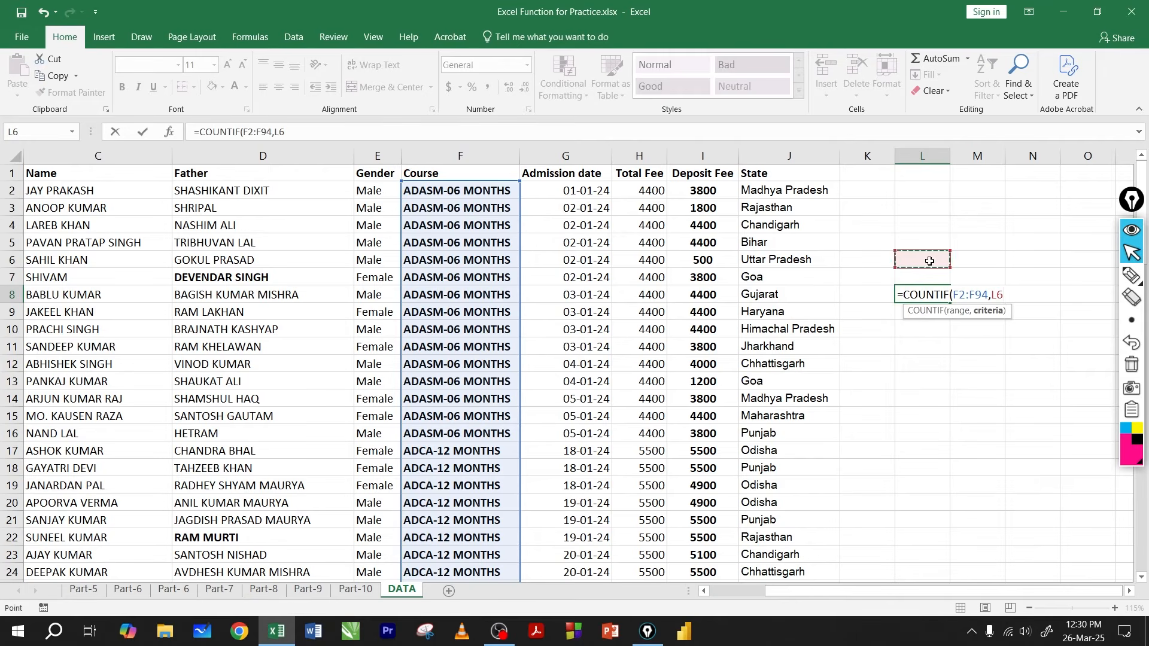
key("Return")
- Copy the course name ADASM-06 MONTHS from F5 into criterion cell L6 and check the COUNTIF formula in L8
left_click(929, 261)
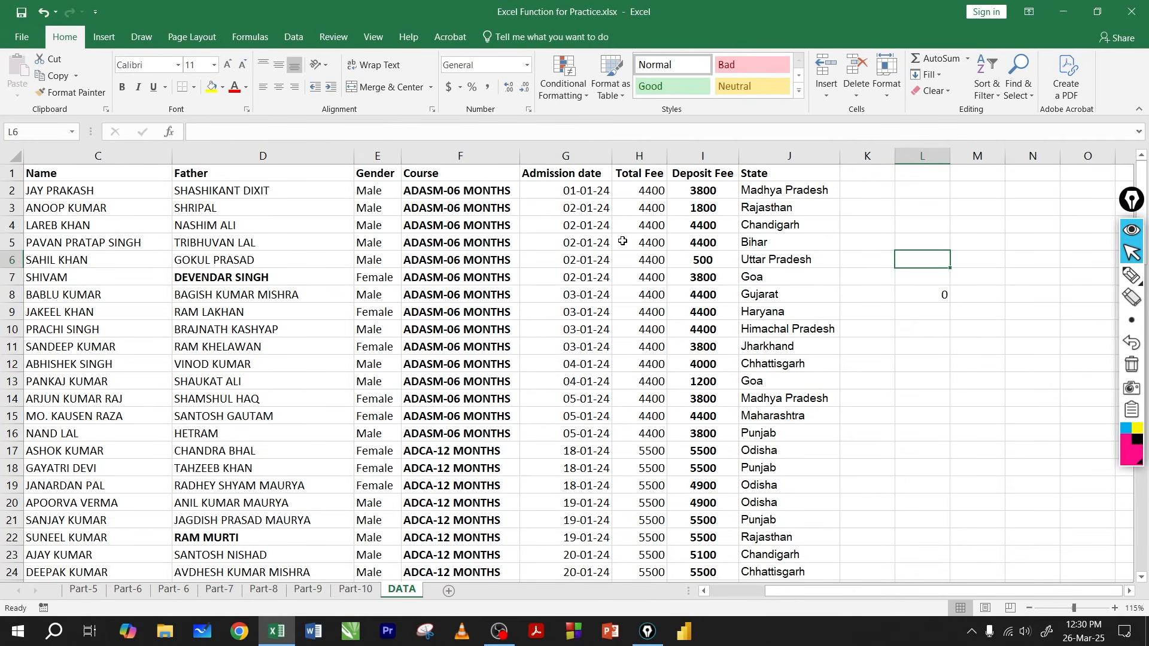
left_click(488, 238)
key("ctrl+c")
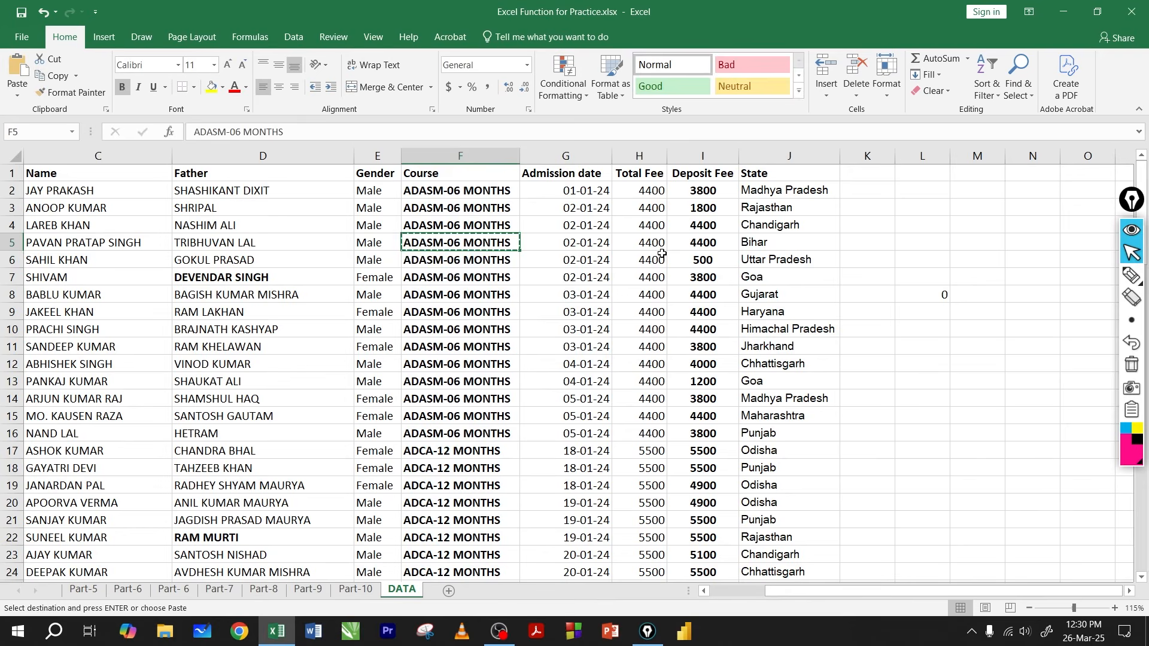
left_click(928, 265)
key("ctrl+v")
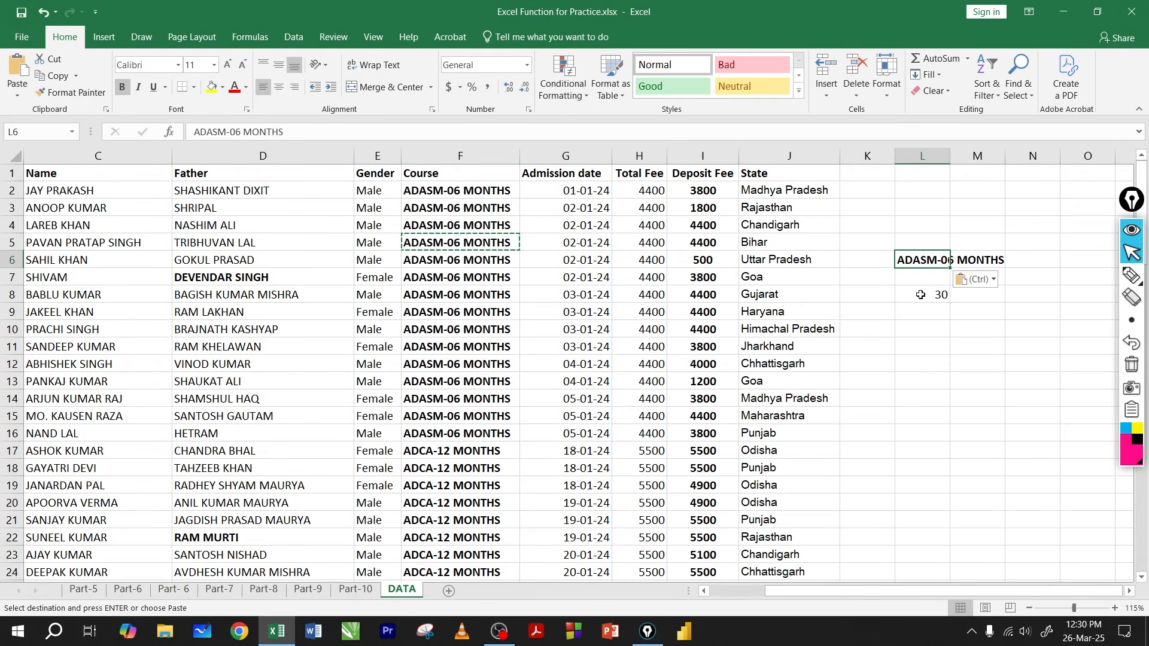
left_click_drag(469, 207, 473, 377)
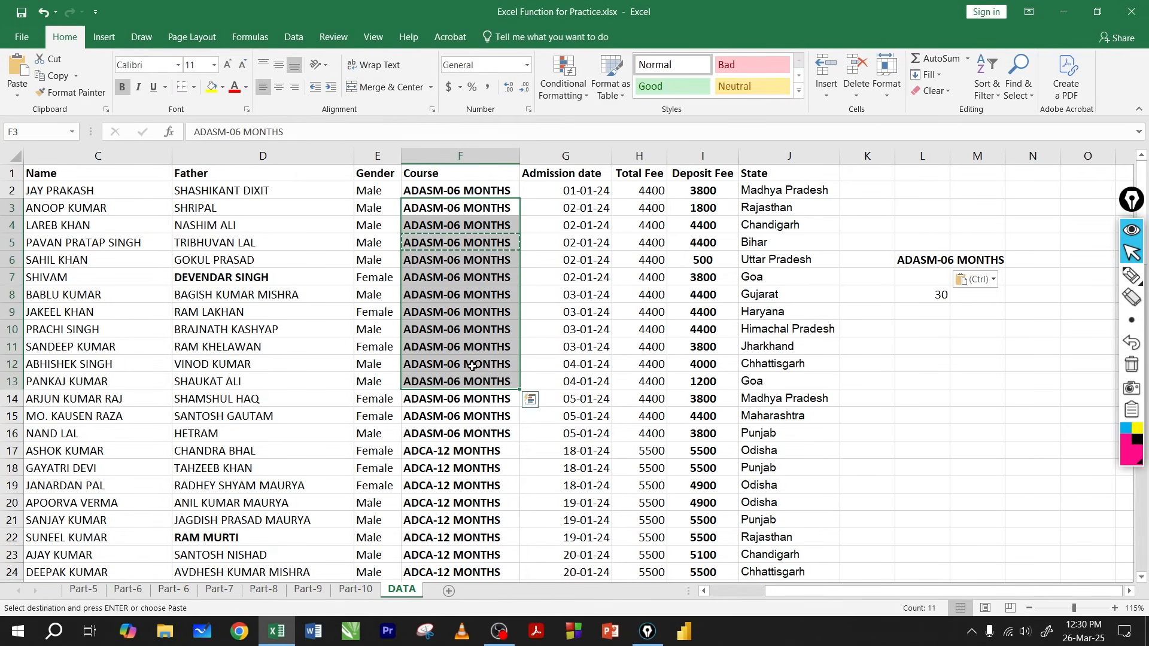
left_click(927, 291)
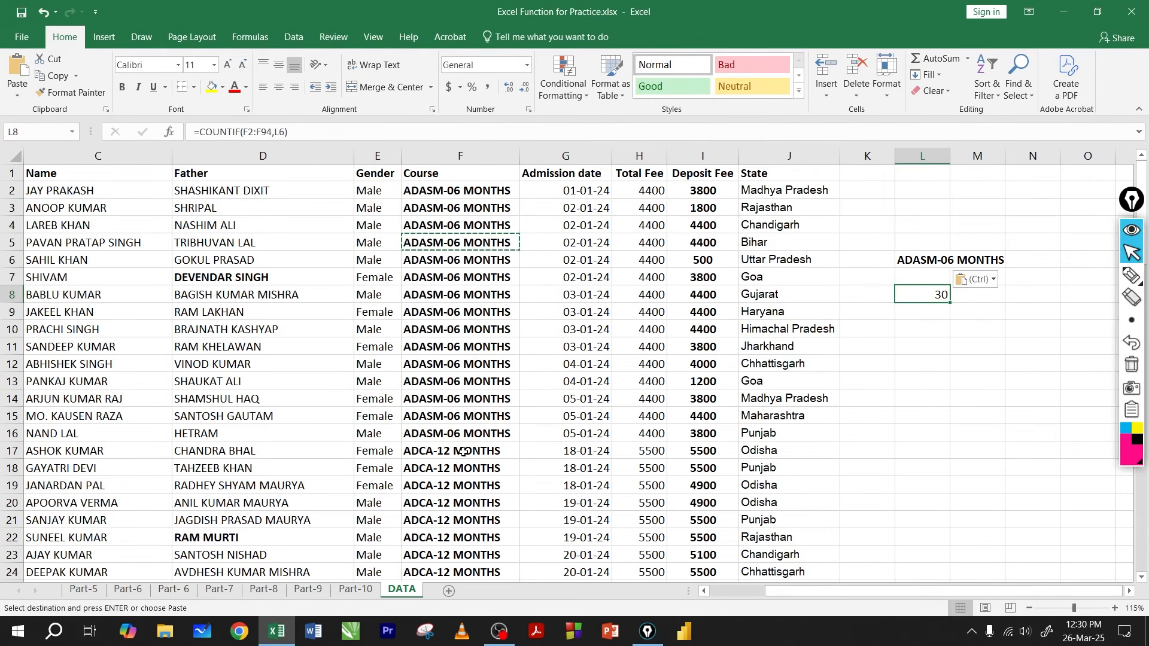
- Copy the course name ADCA-12 MONTHS from F17 into criterion cell L6 and check the count in L8
left_click(484, 450)
key("ctrl+c")
left_click(921, 259)
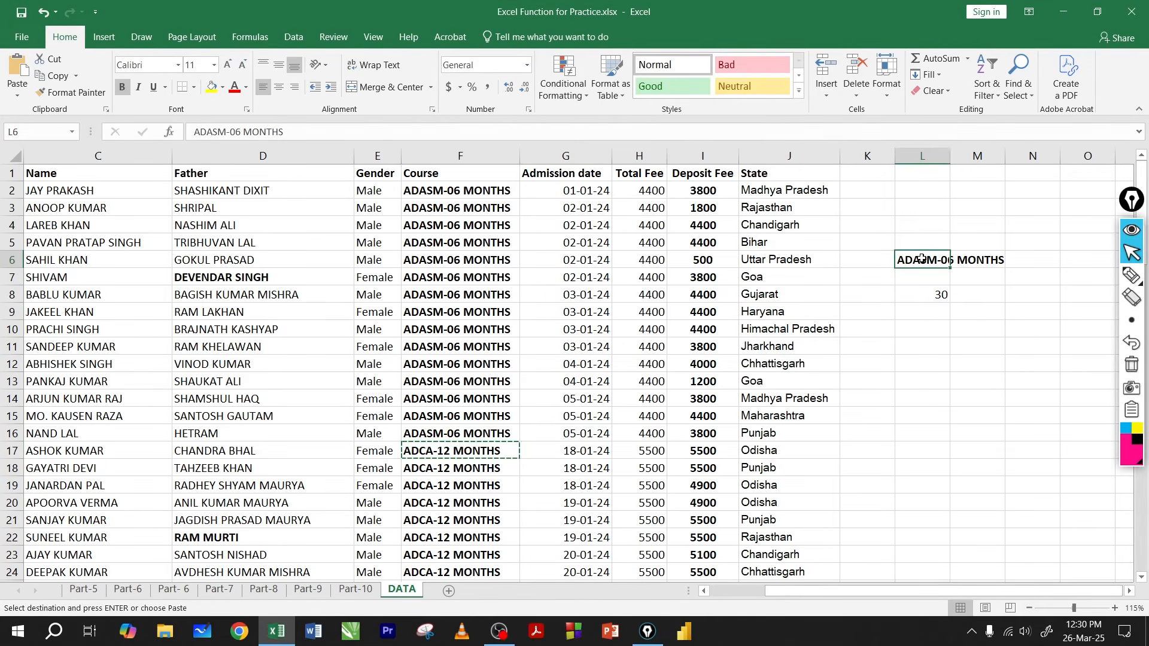
key("ctrl+v")
left_click(919, 299)
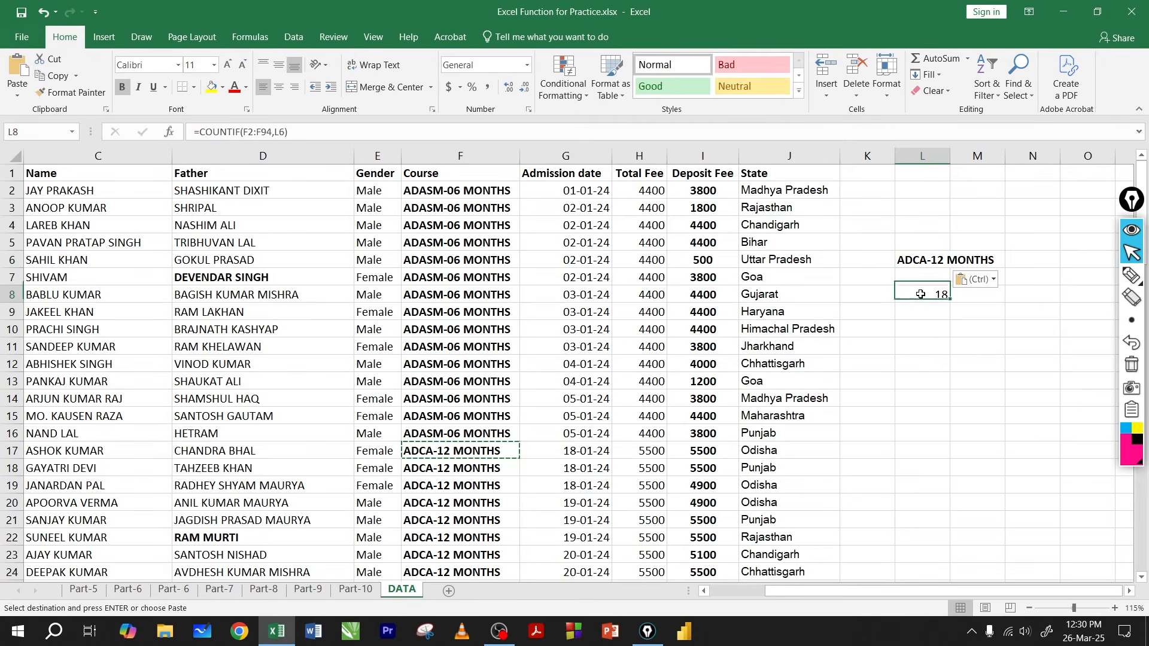
- Examine how the COUNTIF formula in L8 relates to the criterion in L6 and the Course column entries
double_click(922, 293)
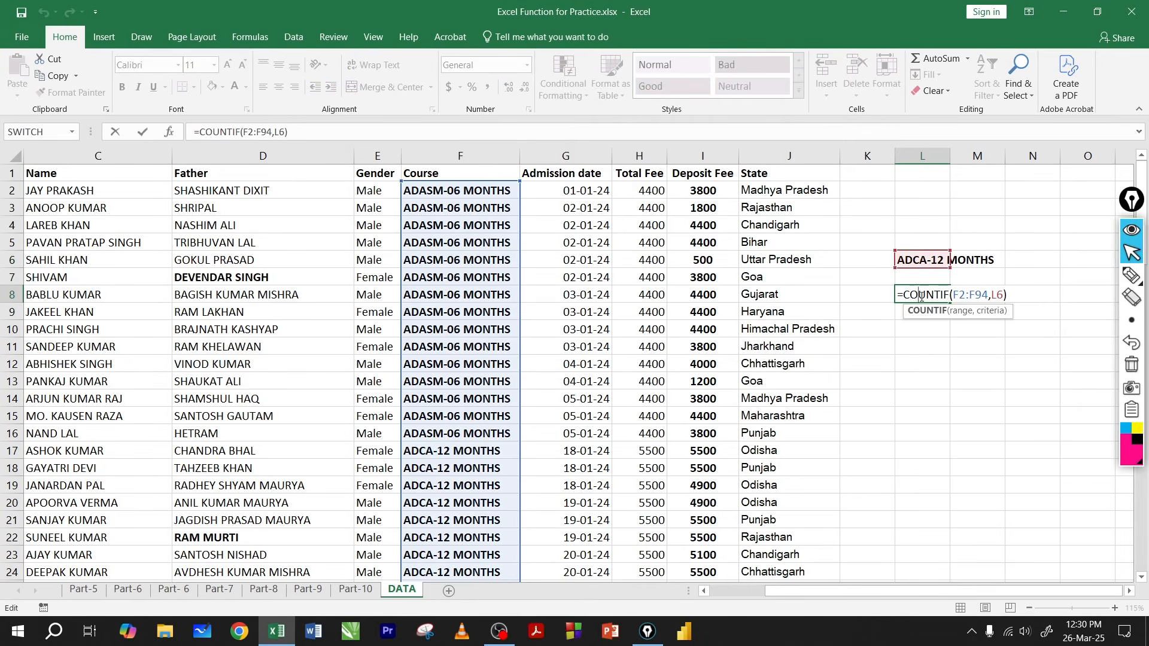
key("Escape")
double_click(934, 296)
key("Escape")
key("Up")
key("Up")
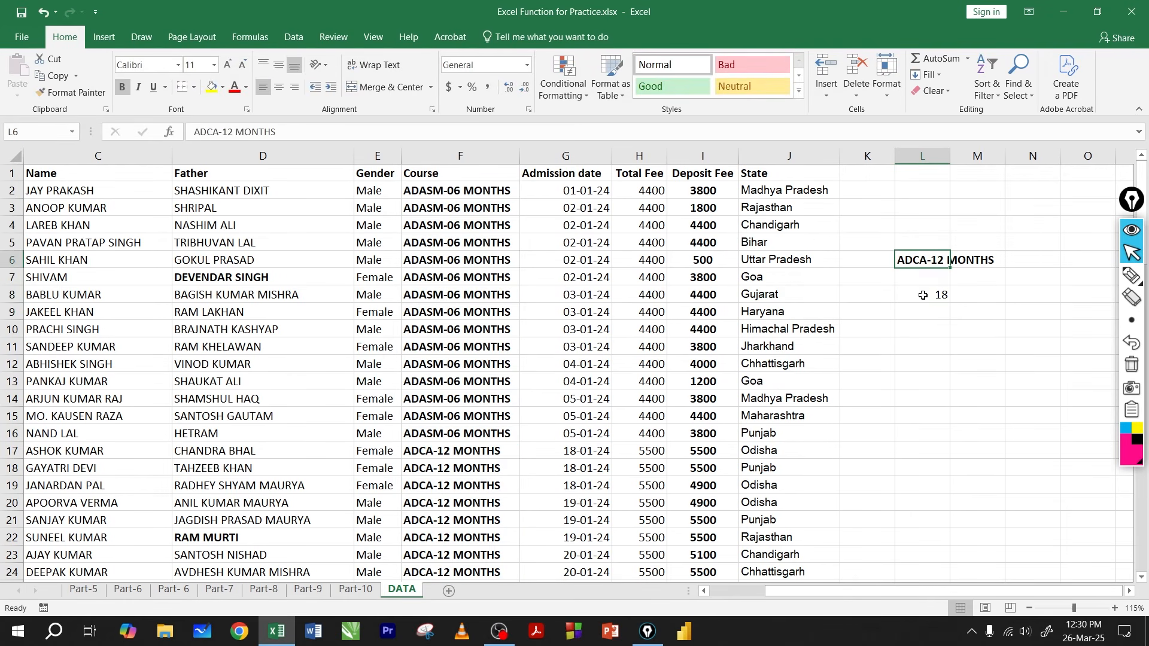
left_click(923, 291)
left_click_drag(928, 257, 927, 292)
left_click(932, 280)
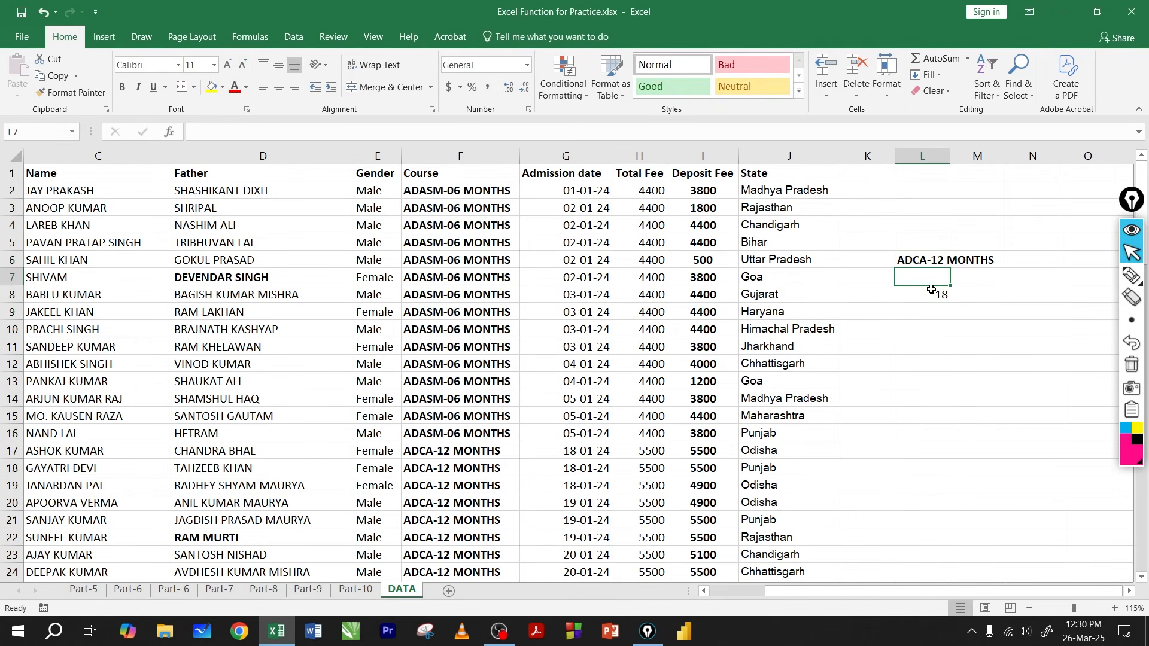
left_click_drag(461, 208, 461, 416)
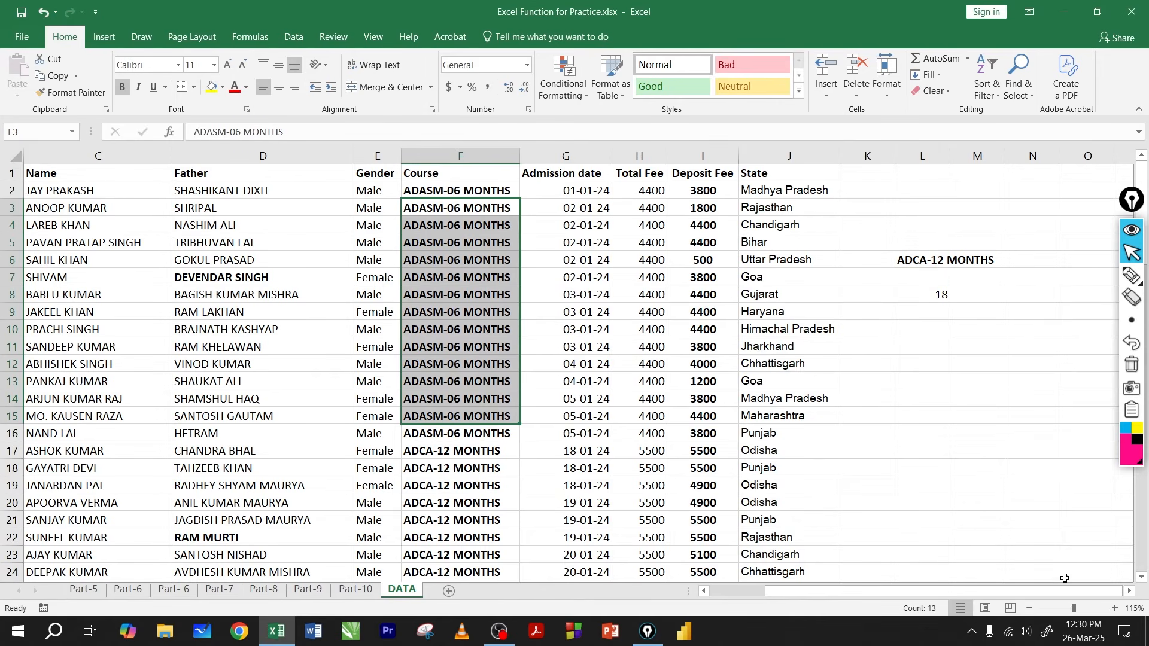
- Clear the COUNTIF formula from L8 and fit column L's width to the course name
left_click(1130, 591)
left_click(786, 293)
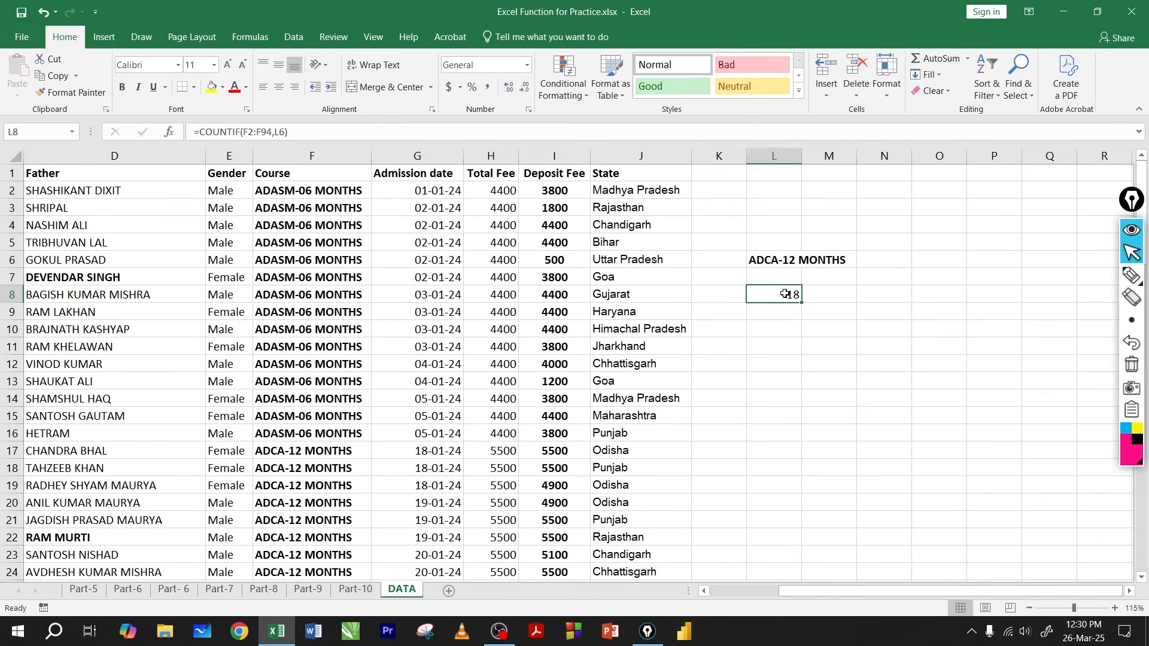
left_click(778, 261)
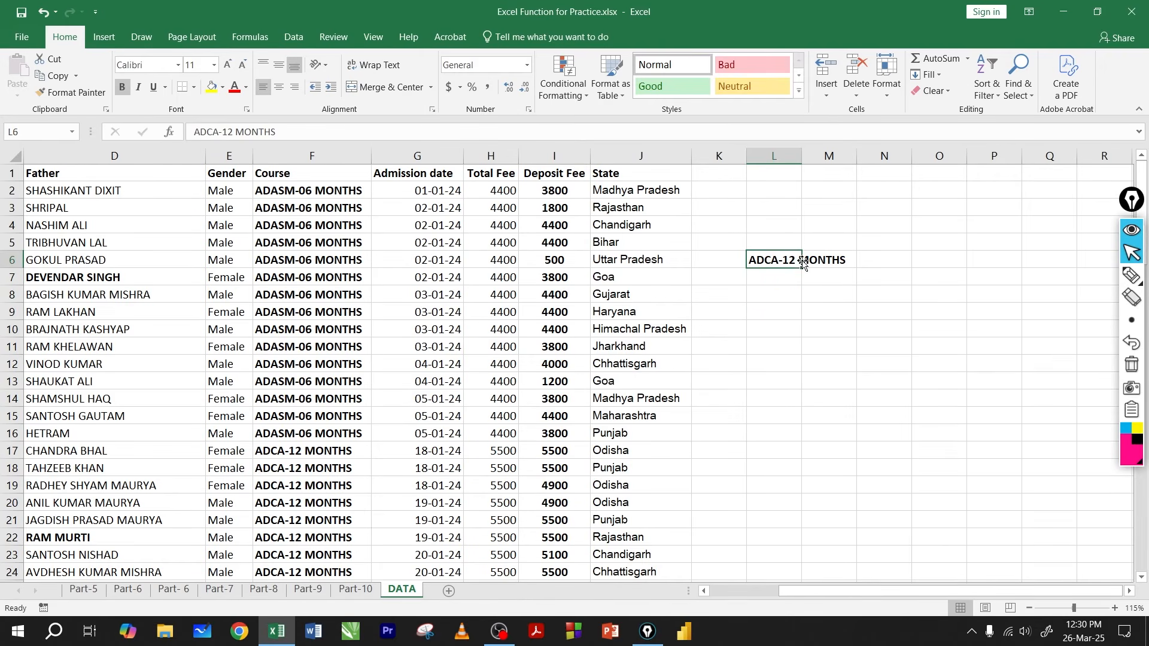
double_click(800, 154)
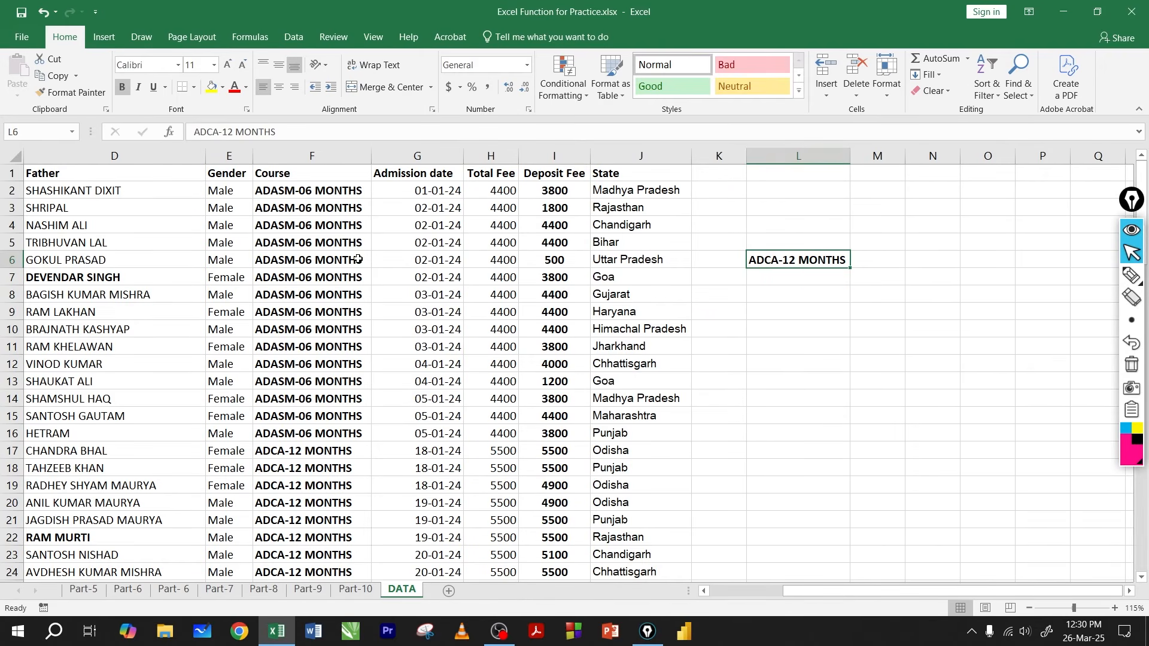
- Copy the course name ADASM-06 MONTHS from F6 into L7
left_click(332, 262)
key("ctrl+c")
left_click(778, 280)
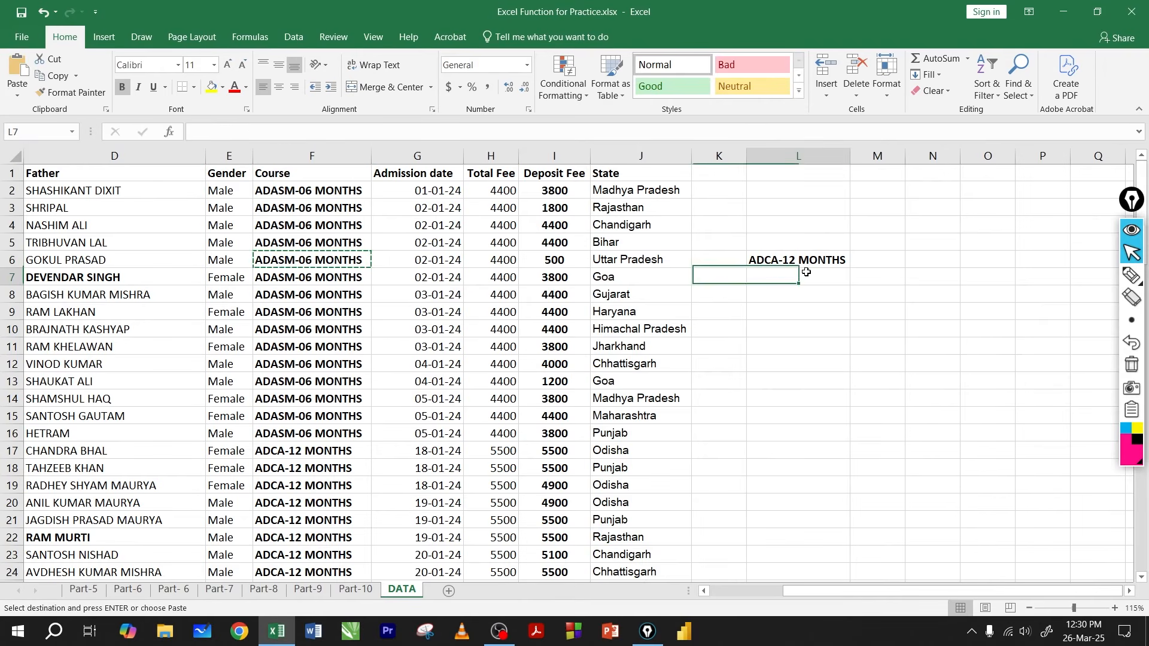
key("ctrl+v")
left_click_drag(793, 260, 793, 277)
left_click(790, 294)
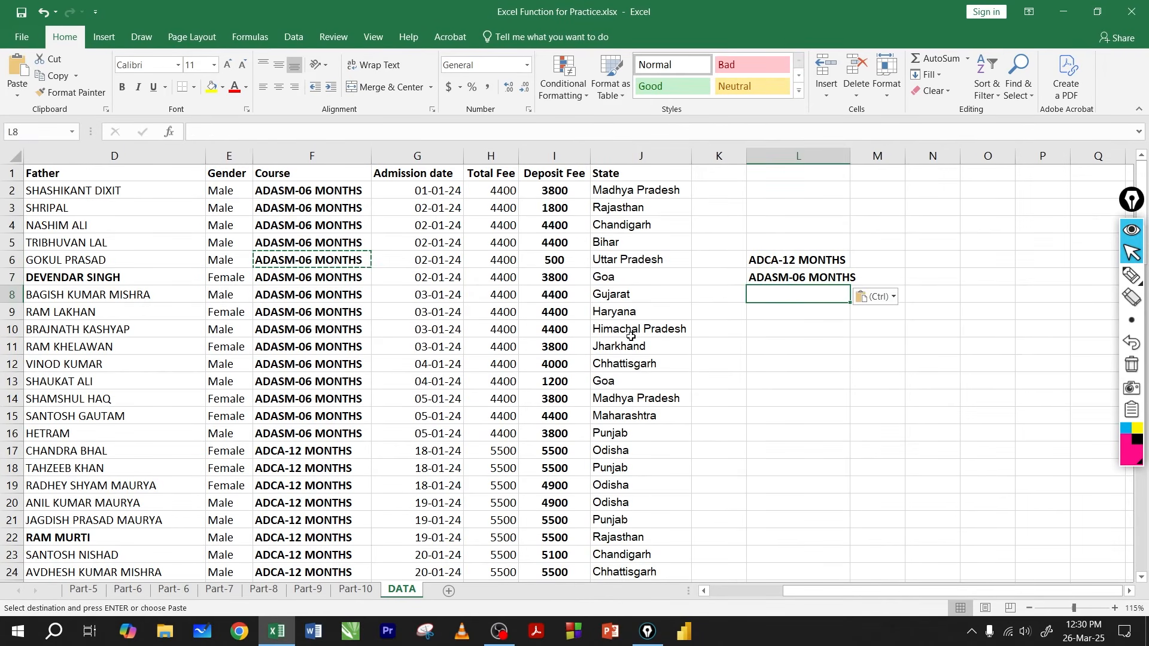
- Copy DCA-12 MONTHS, ADFA-12 MONTHS and DCS-06 MONTHS from the Course column into L8:L10 and fit column L's width to the list
left_click(335, 363)
scroll(349, 362, "down", 6)
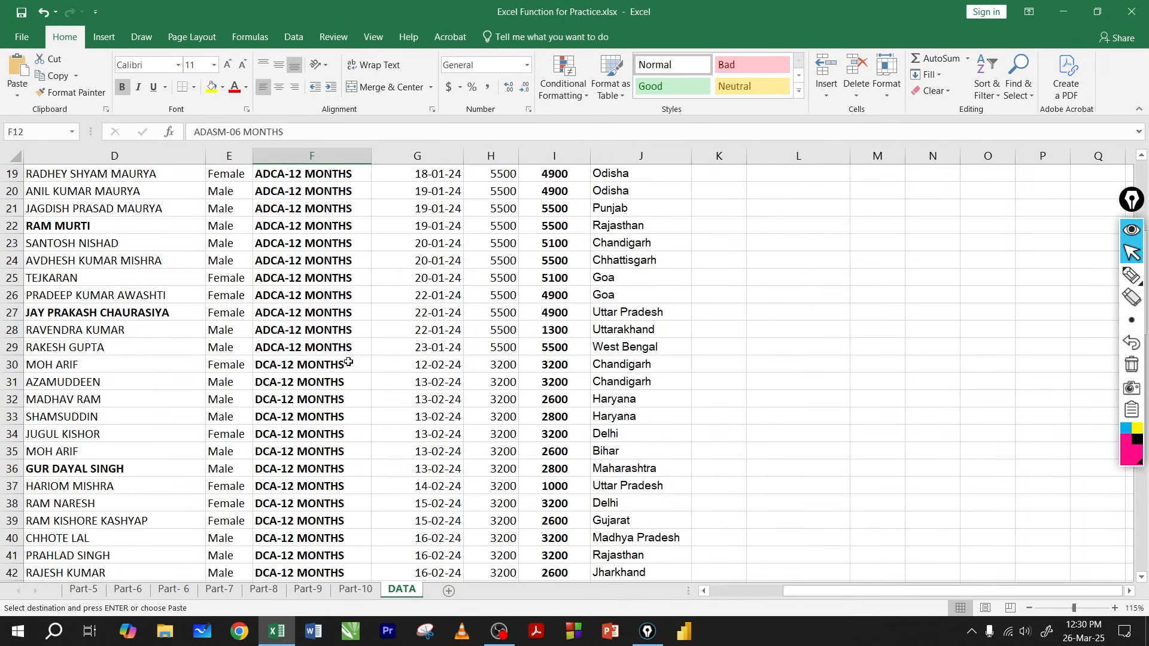
left_click(302, 347)
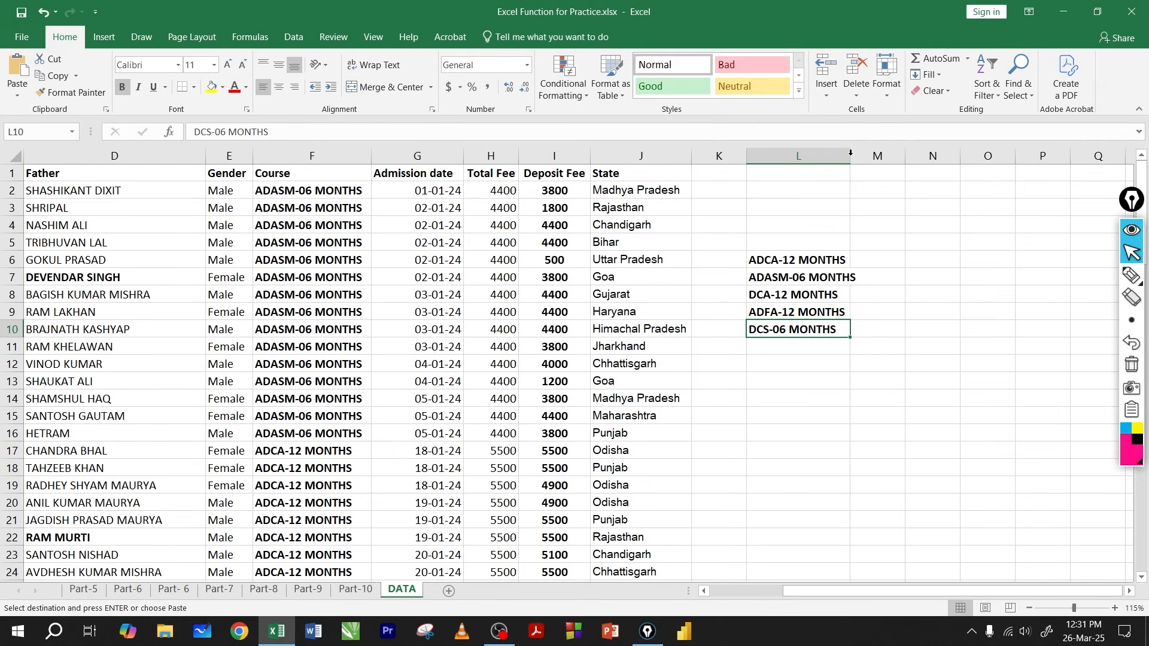
double_click(850, 155)
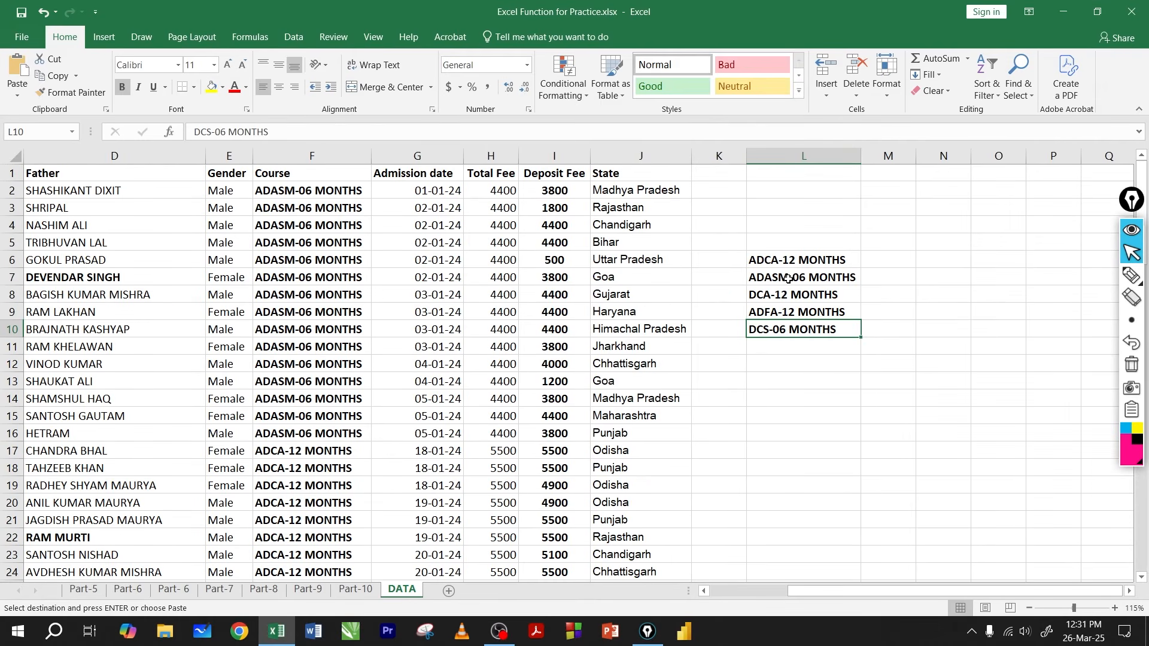
left_click_drag(784, 265, 788, 331)
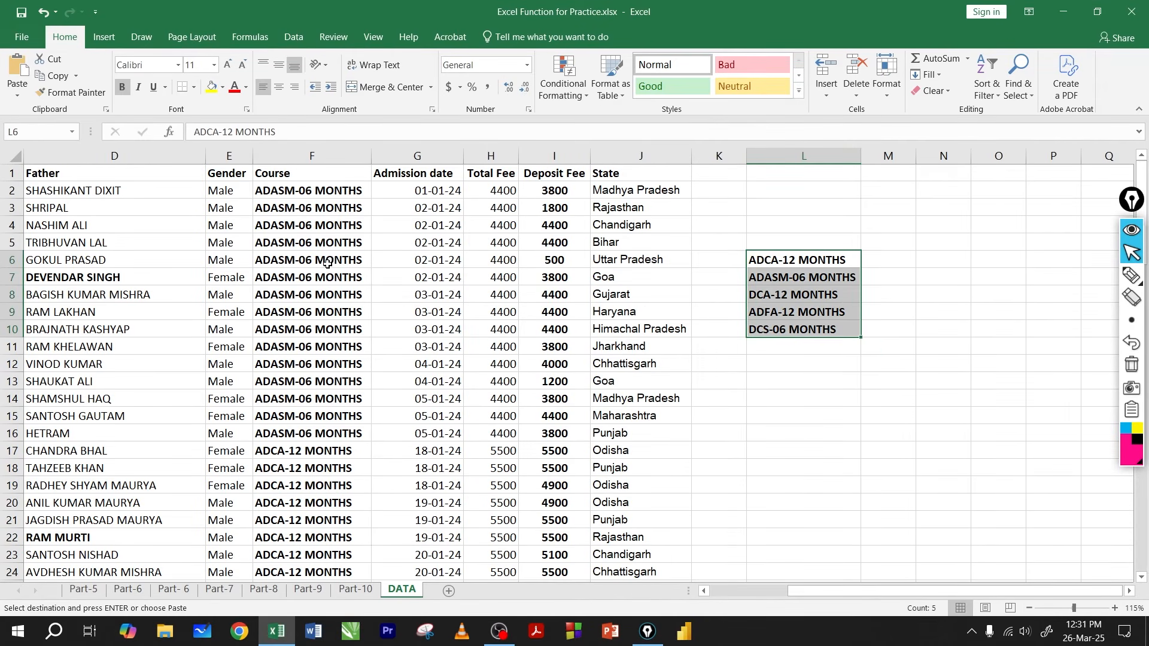
left_click_drag(279, 235, 458, 452)
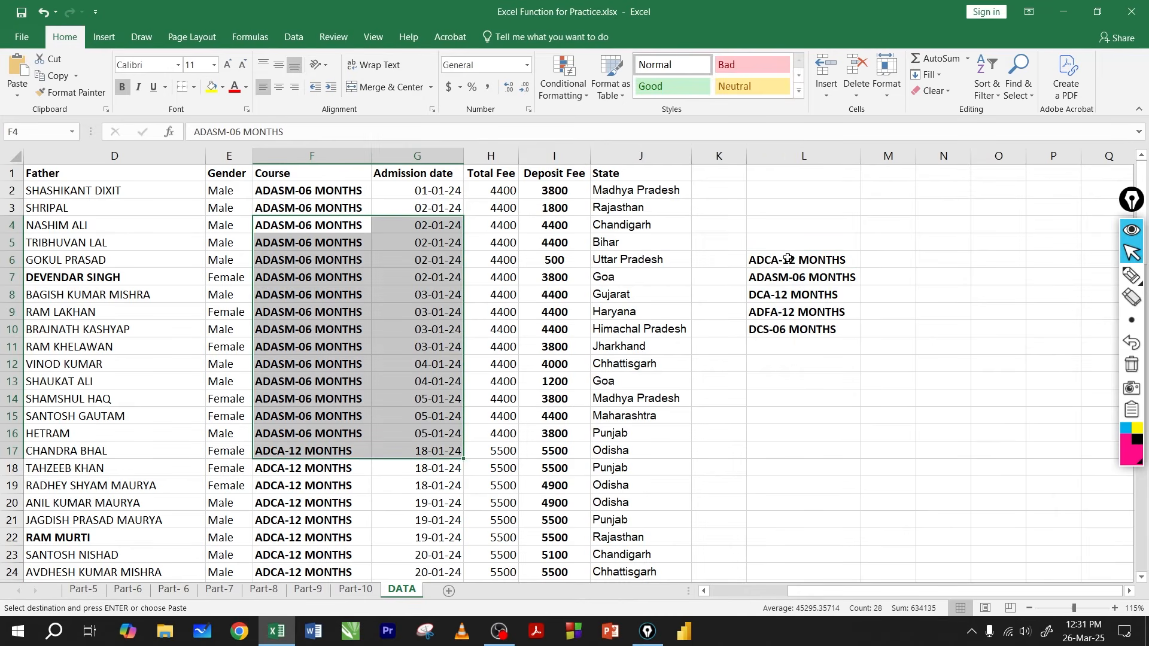
left_click_drag(788, 258, 872, 275)
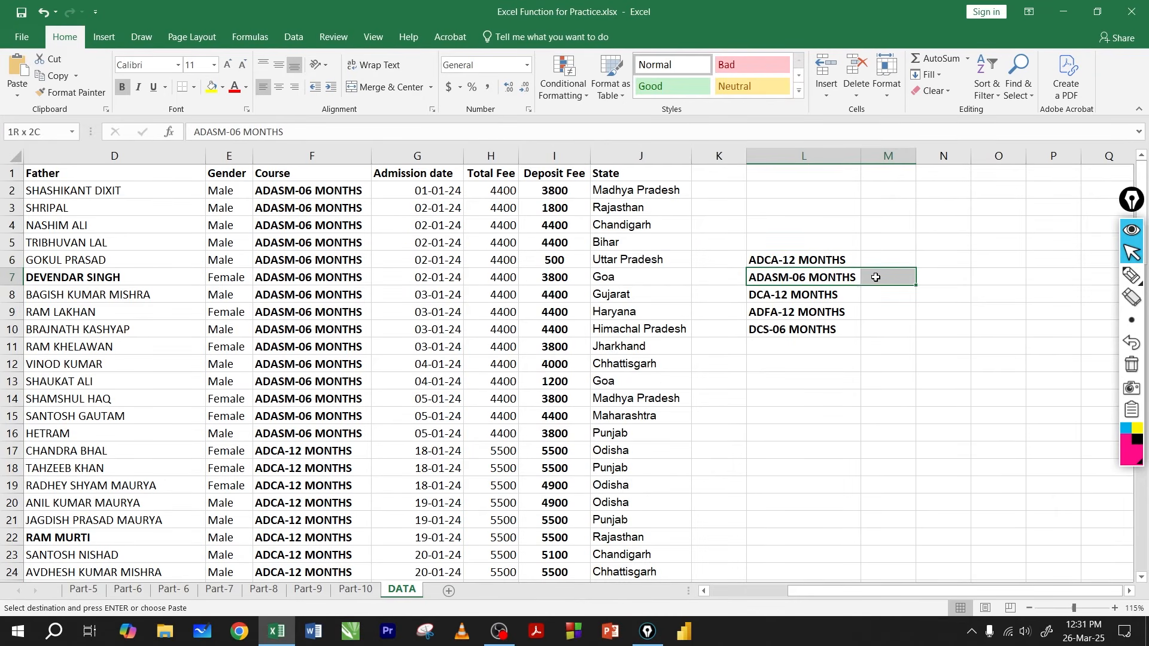
left_click_drag(801, 294, 867, 309)
left_click_drag(802, 329, 882, 327)
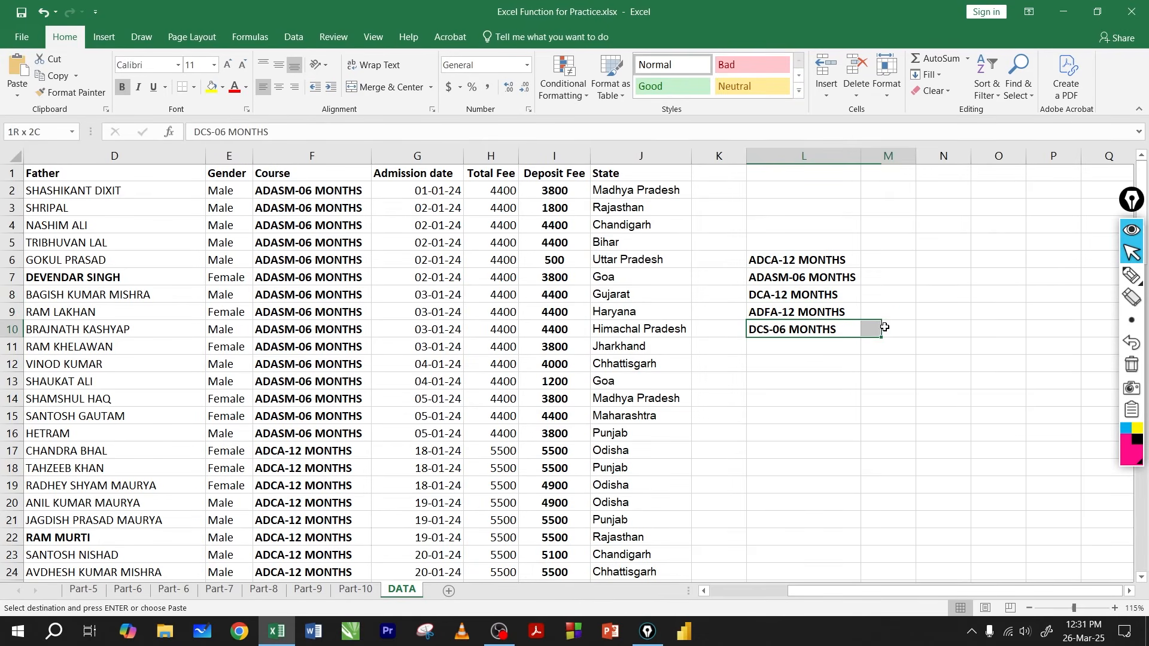
- Enter =COUNTIF(F2:F94,L6) in cell M6 to count the Course entries matching the course in L6
left_click(888, 260)
type("=")
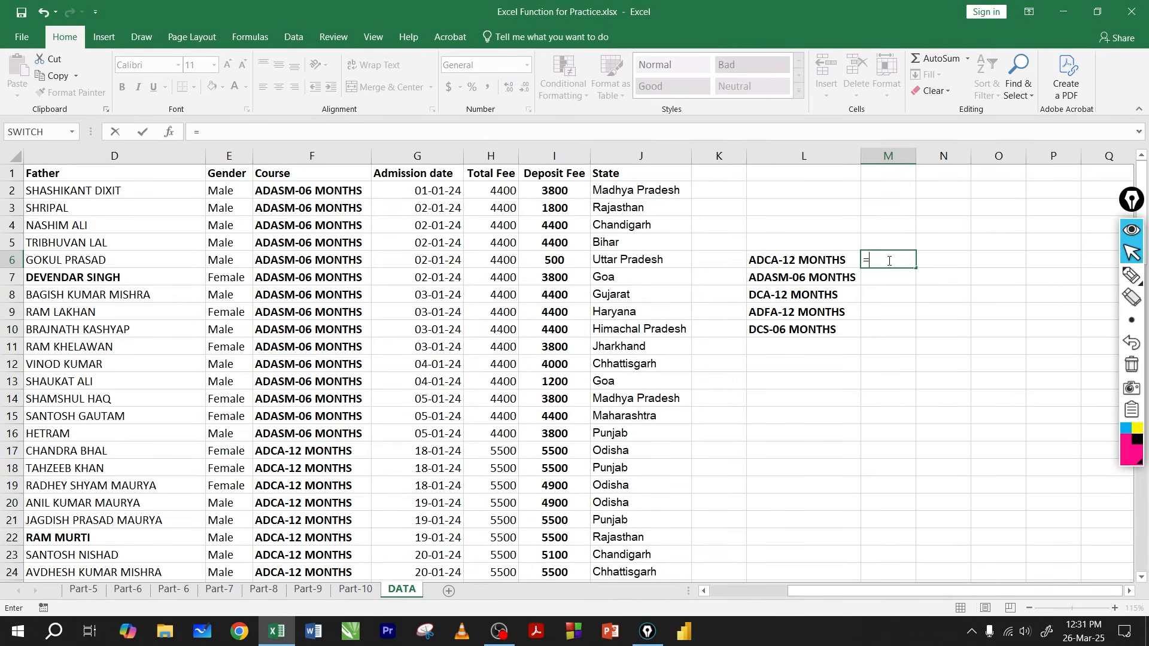
type("cou")
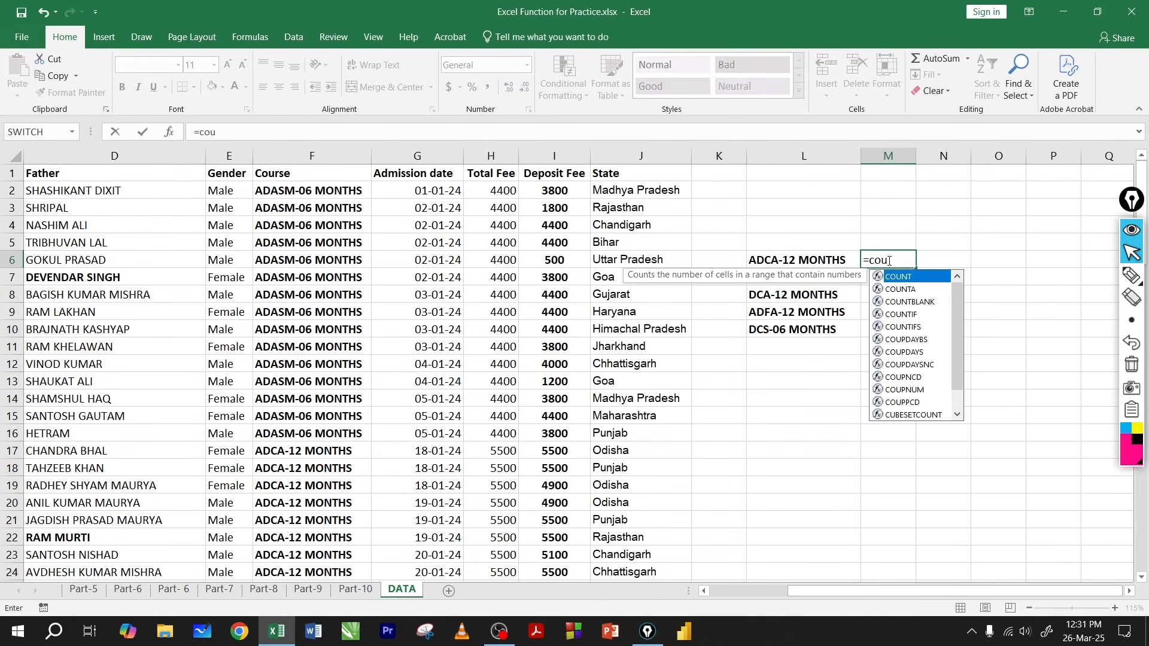
key("Down")
key("Down")
key("Down")
key("Tab")
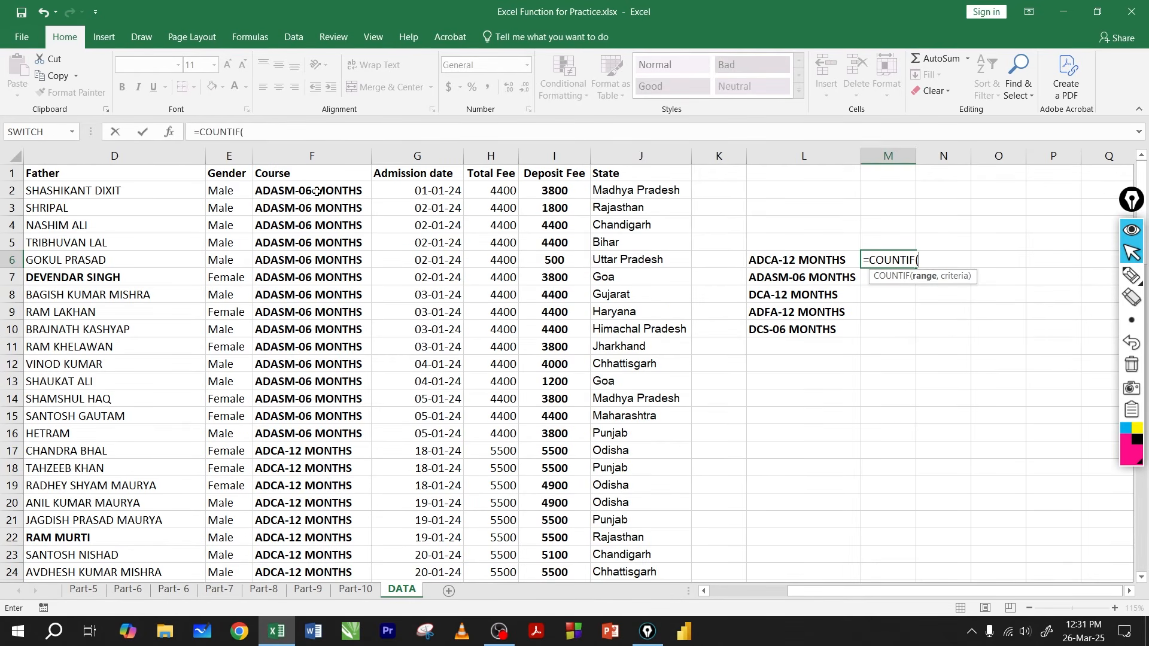
left_click_drag(312, 190, 306, 556)
scroll(898, 281, "up", 20)
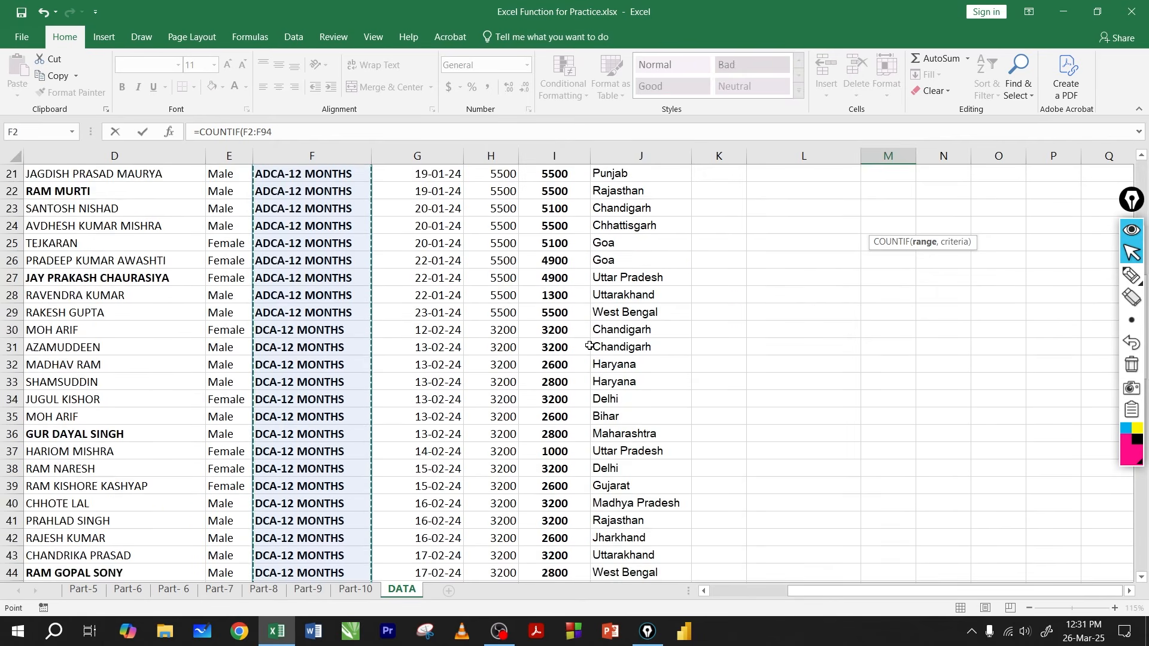
type(",")
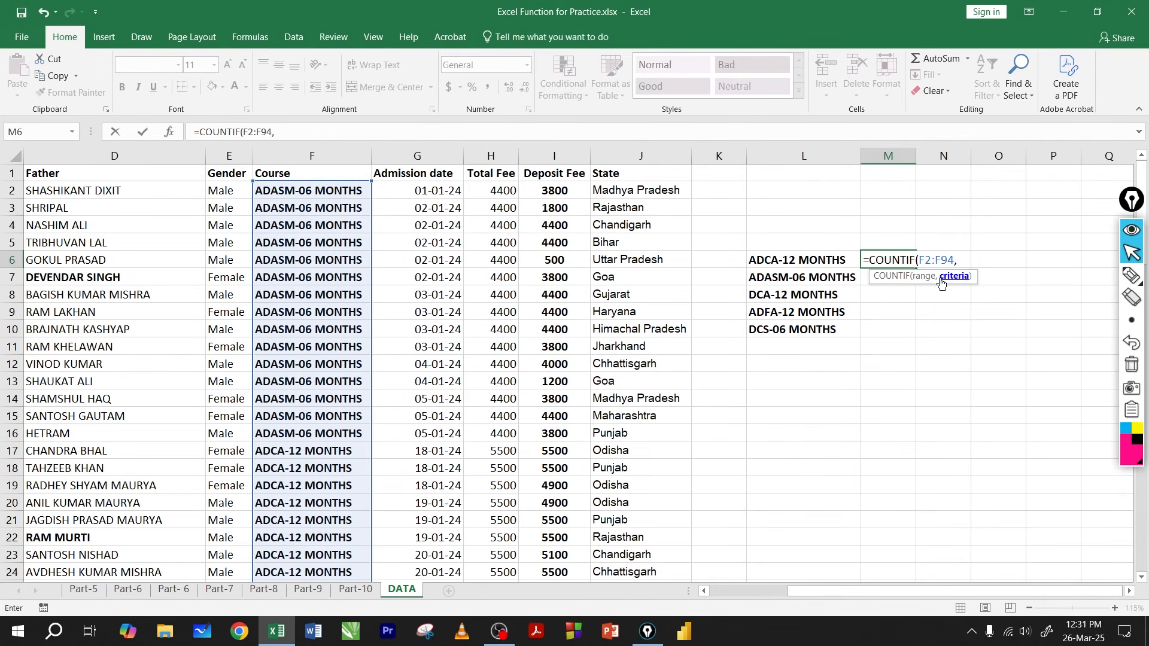
left_click(800, 259)
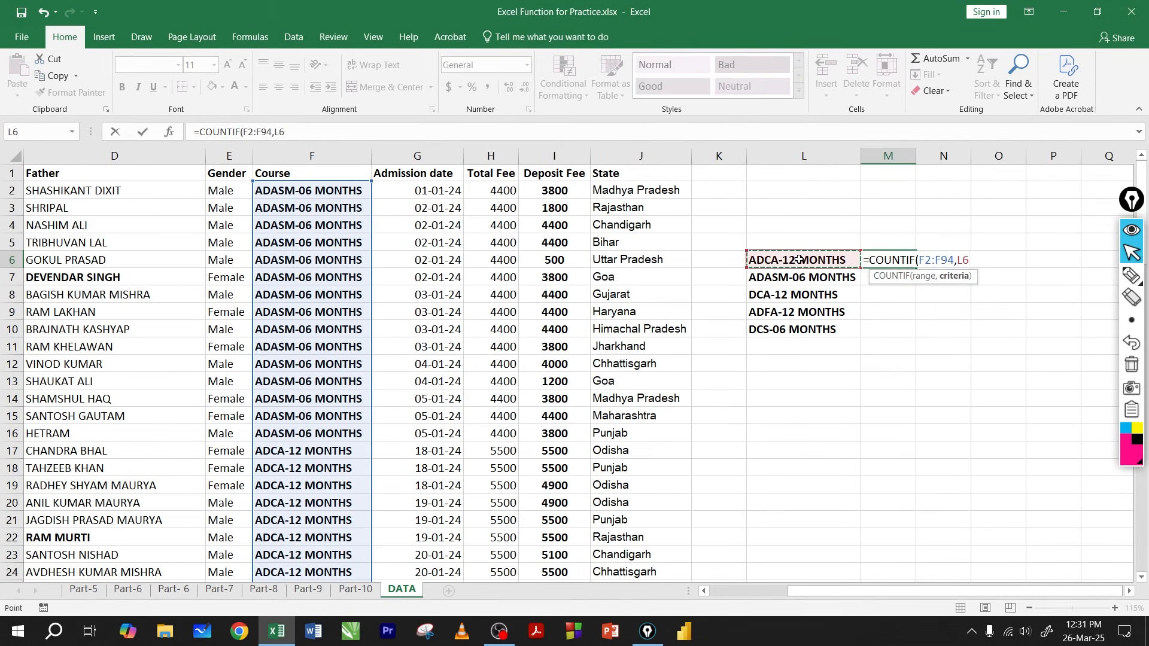
type(")")
key("Return")
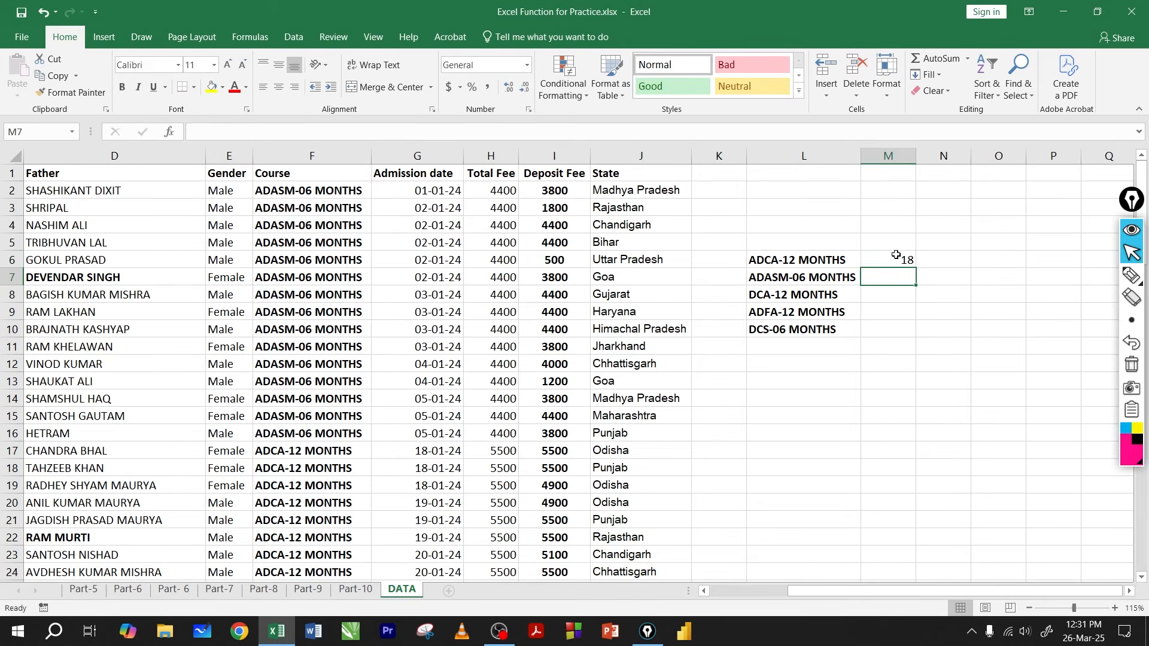
- Fill the COUNTIF formula from M6 down to M10 for the remaining courses
left_click(860, 260)
left_click(903, 259)
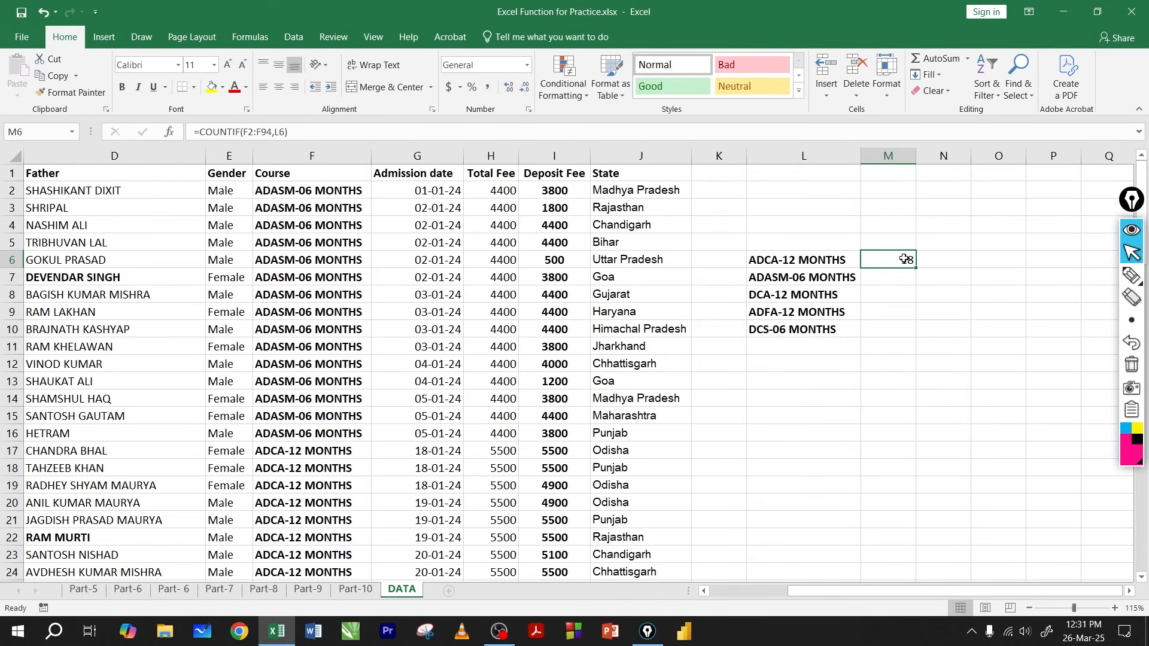
left_click_drag(915, 268, 916, 337)
- Inspect the range and criteria references in the filled COUNTIF formulas in M7:M10
double_click(897, 280)
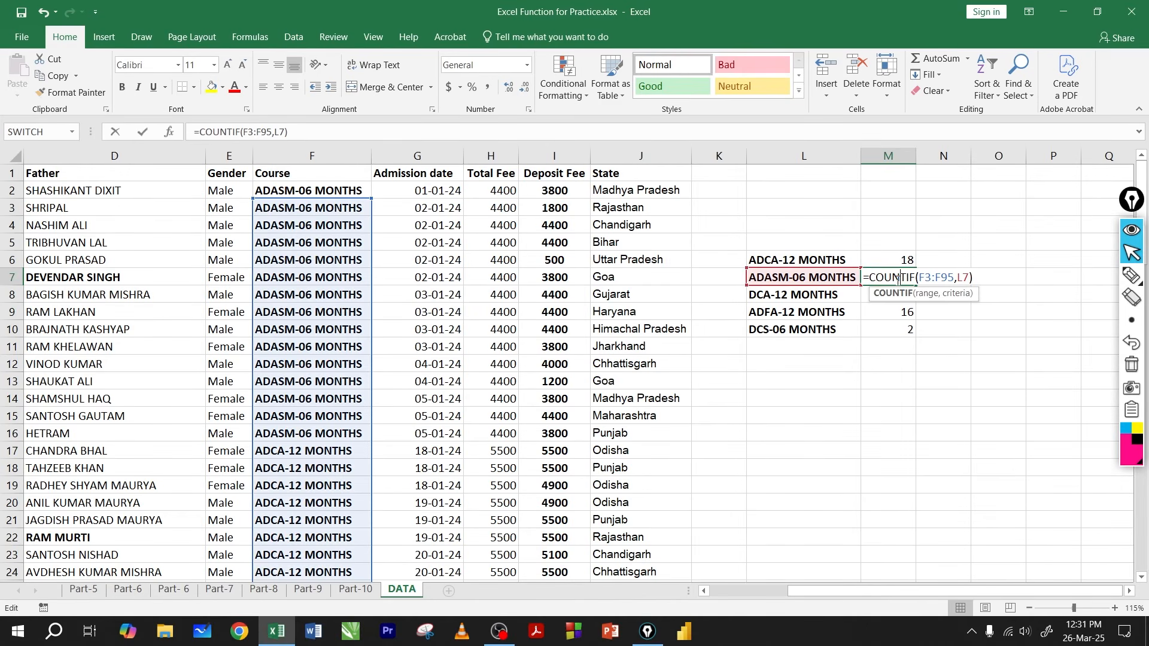
left_click(896, 290)
double_click(897, 292)
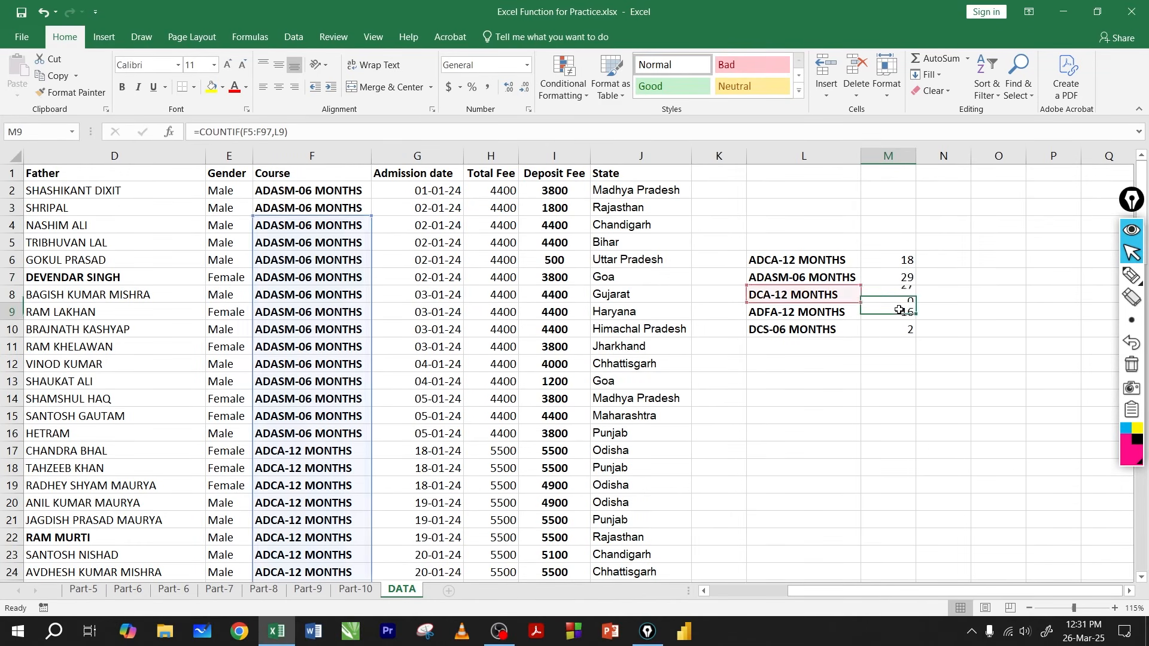
double_click(897, 311)
left_click(898, 328)
double_click(899, 328)
key("Return")
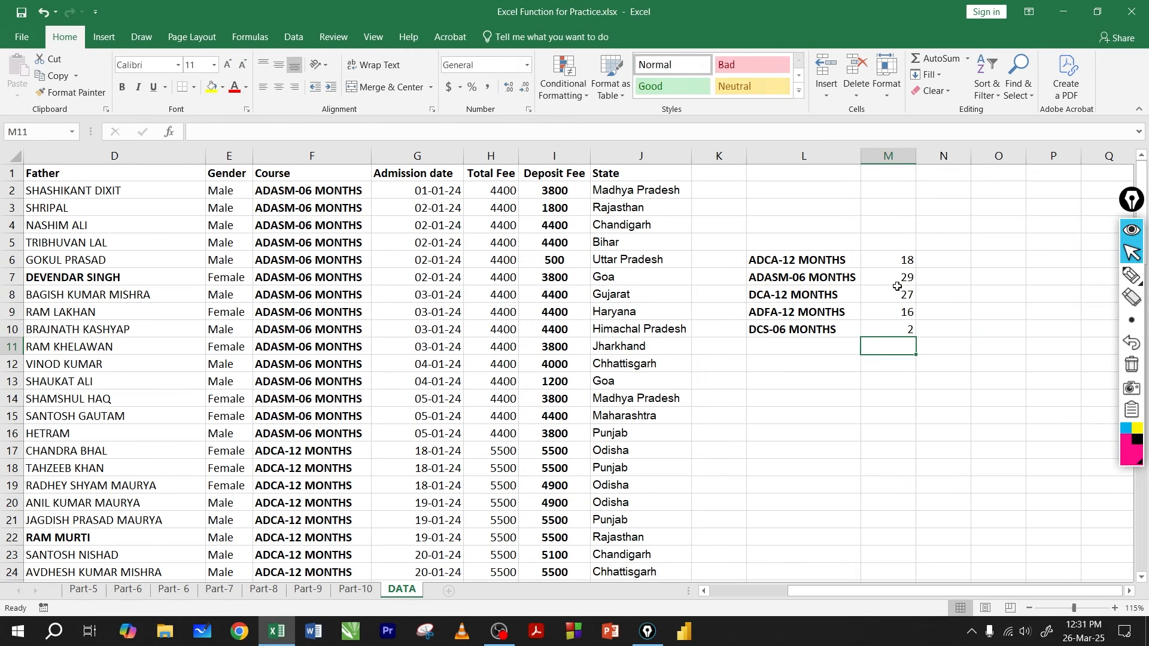
- Compare the counting range in M6's COUNTIF formula with the range in M7's formula
double_click(896, 259)
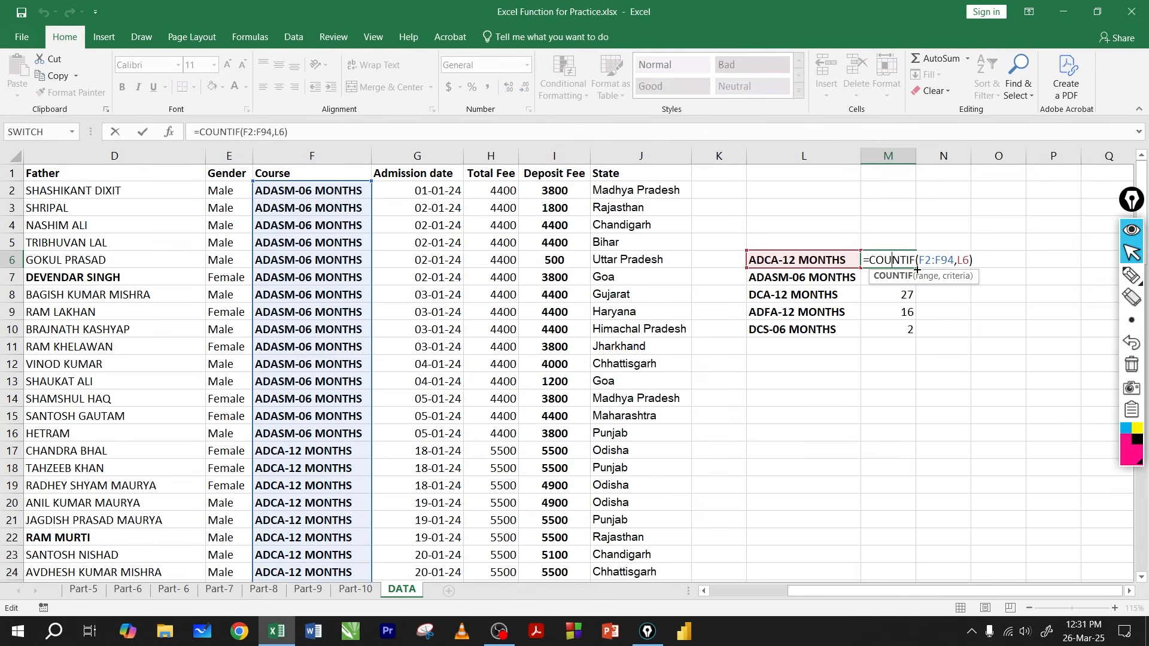
left_click(925, 260)
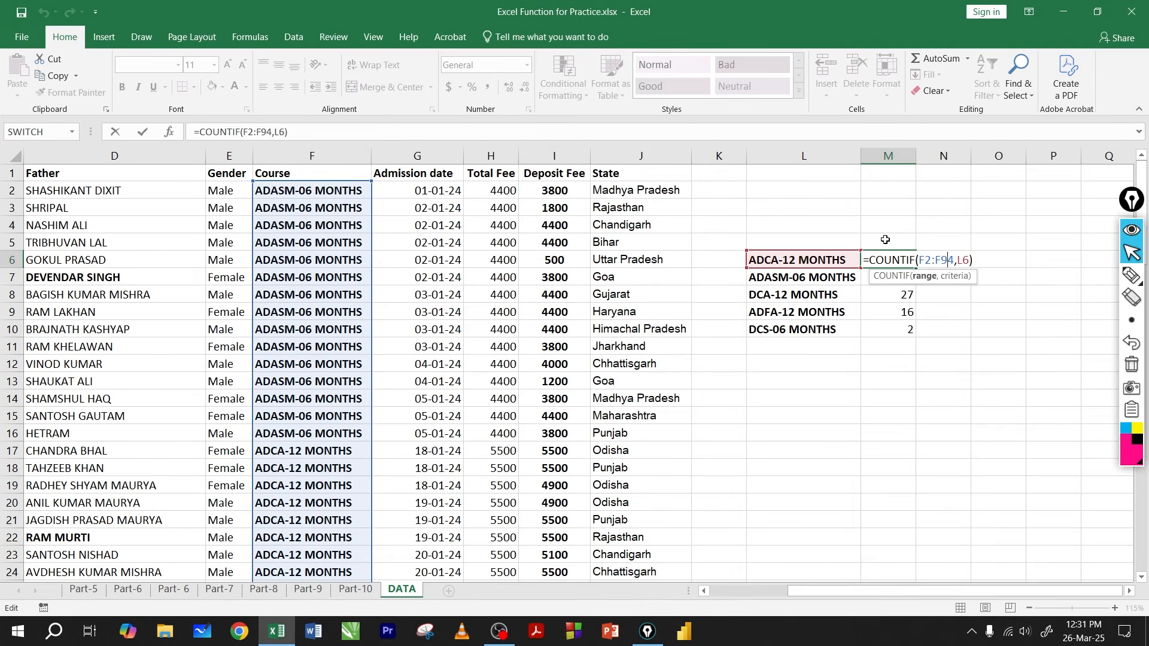
left_click_drag(921, 261, 935, 261)
left_click(927, 261)
left_click_drag(935, 261, 956, 277)
key("Return")
double_click(920, 277)
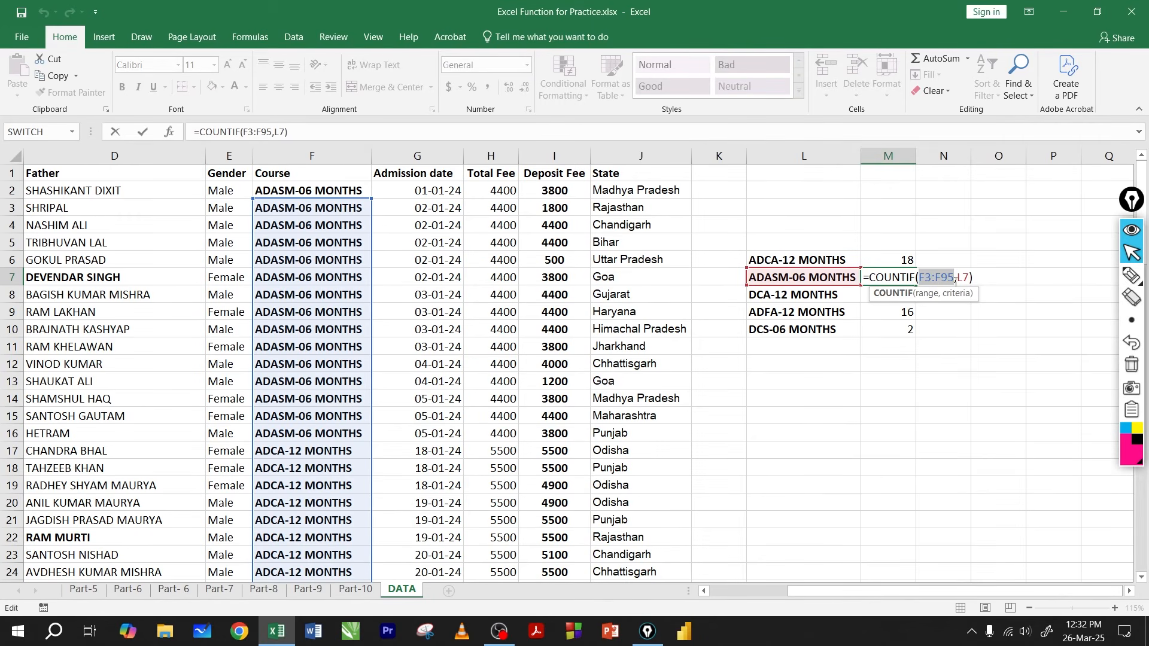
key("Return")
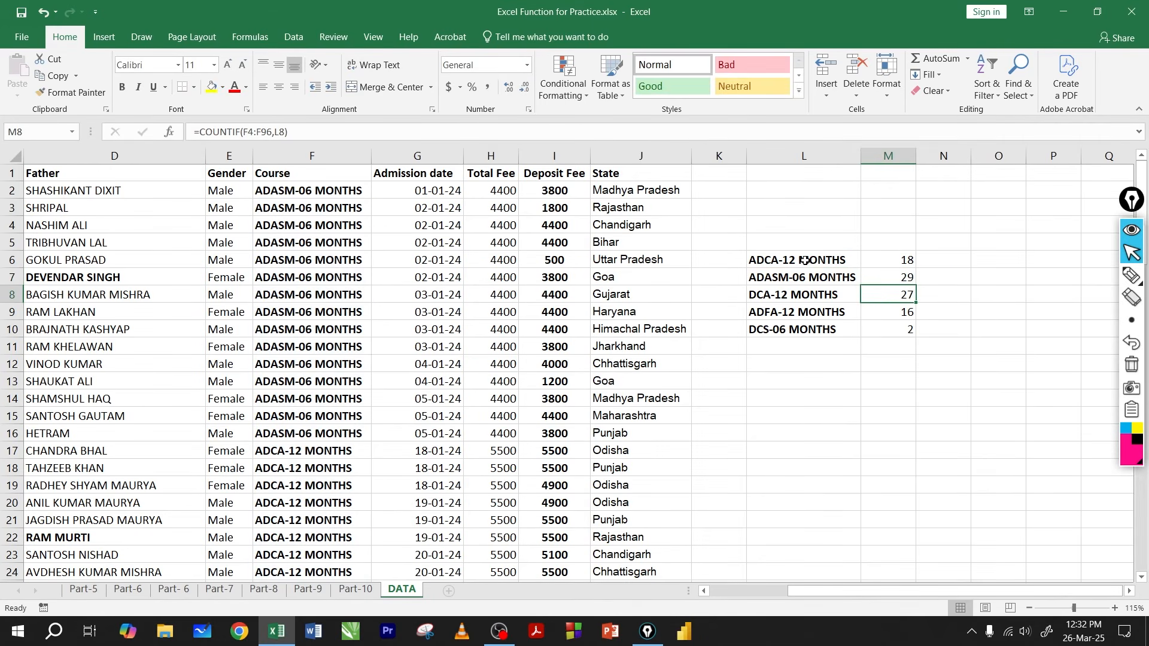
- Compare the range and criteria references in the COUNTIF formulas in M6, M7 and M8
left_click(841, 264)
key("shift+Right")
left_click(792, 279)
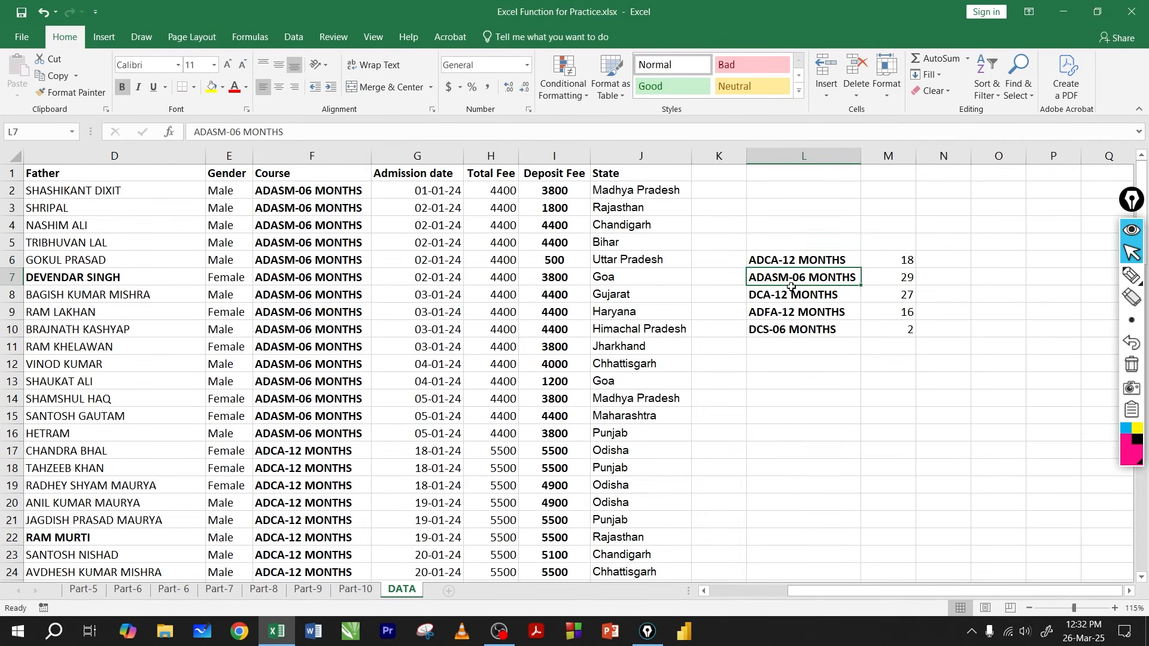
left_click(791, 308)
double_click(903, 262)
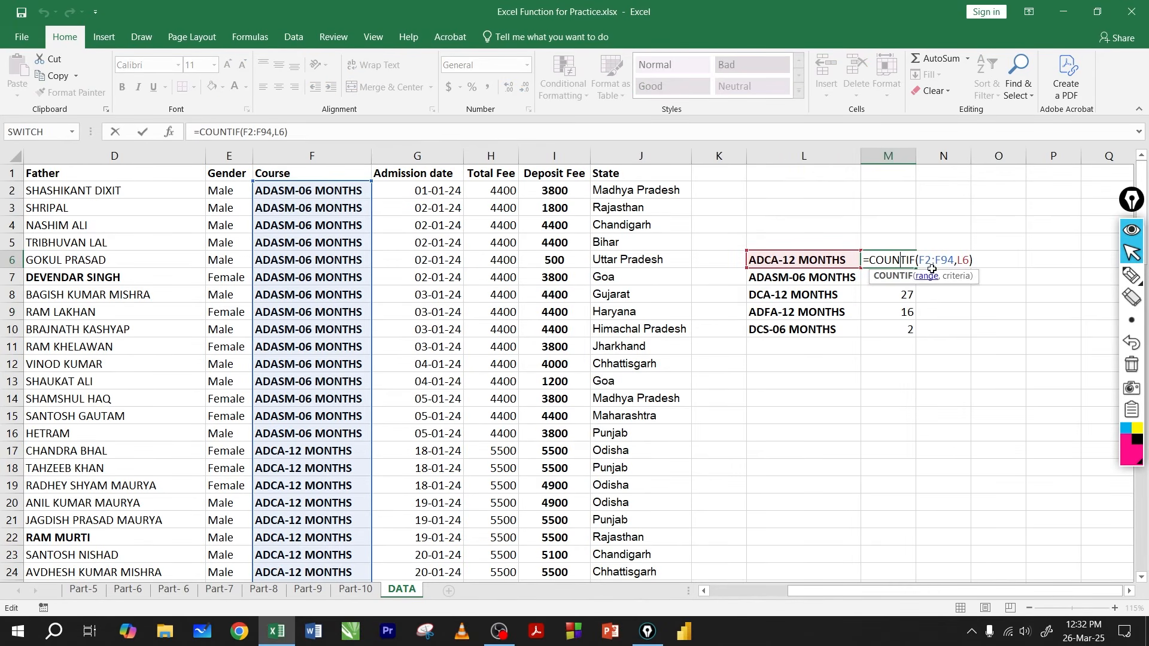
left_click_drag(920, 260, 956, 260)
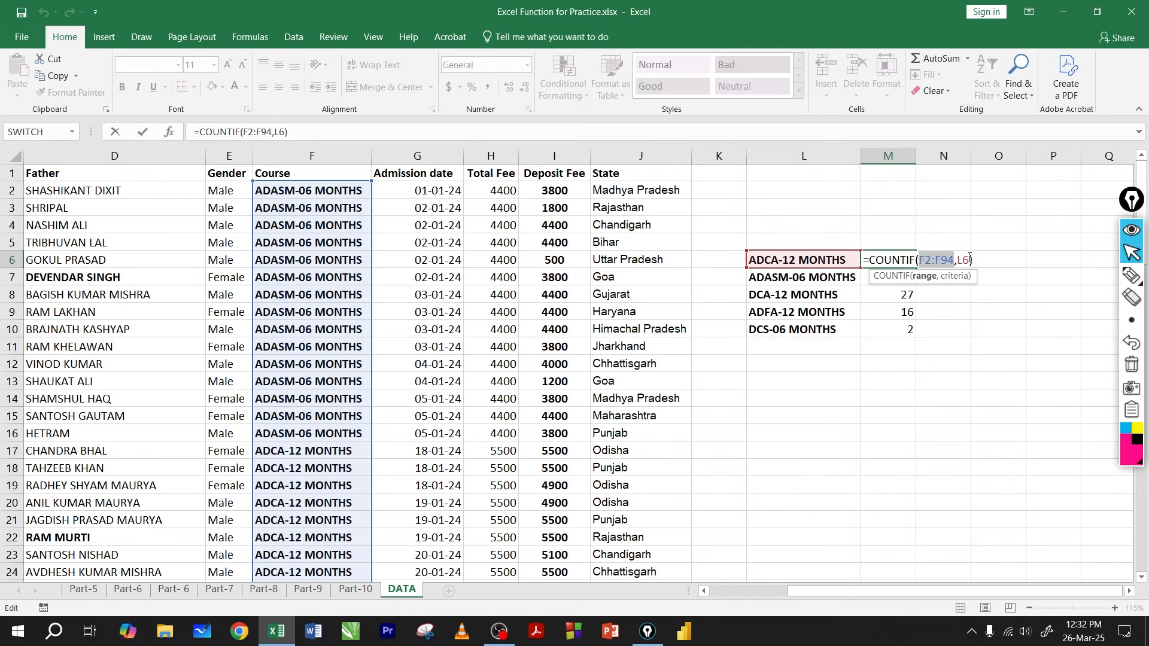
double_click(962, 260)
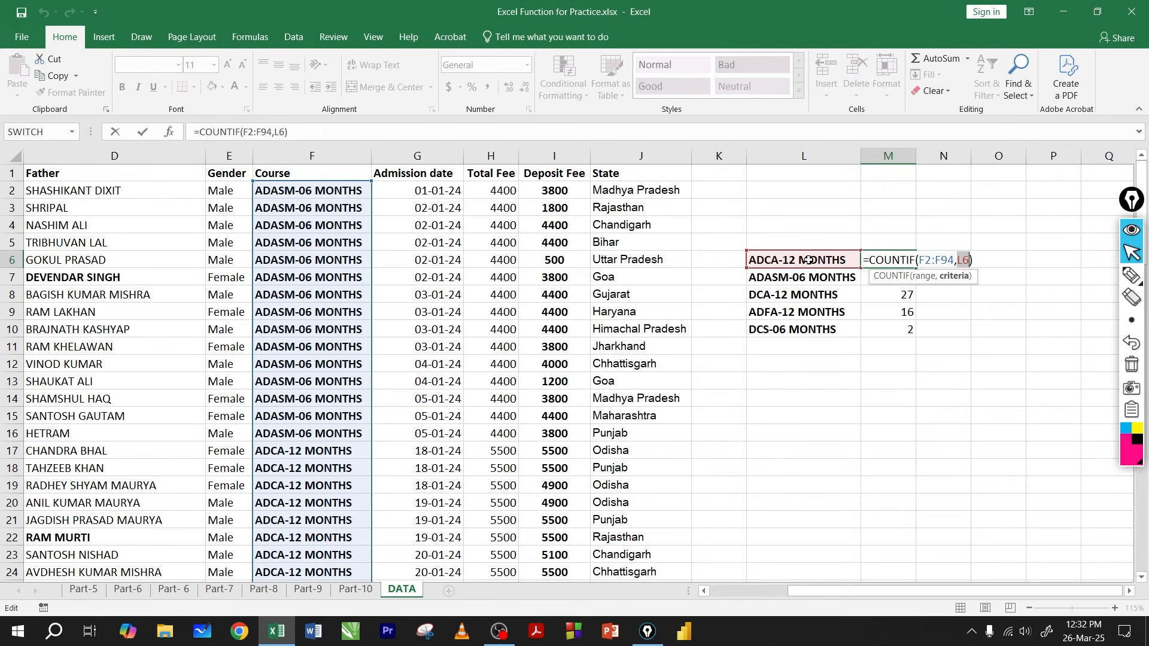
key("Return")
double_click(905, 277)
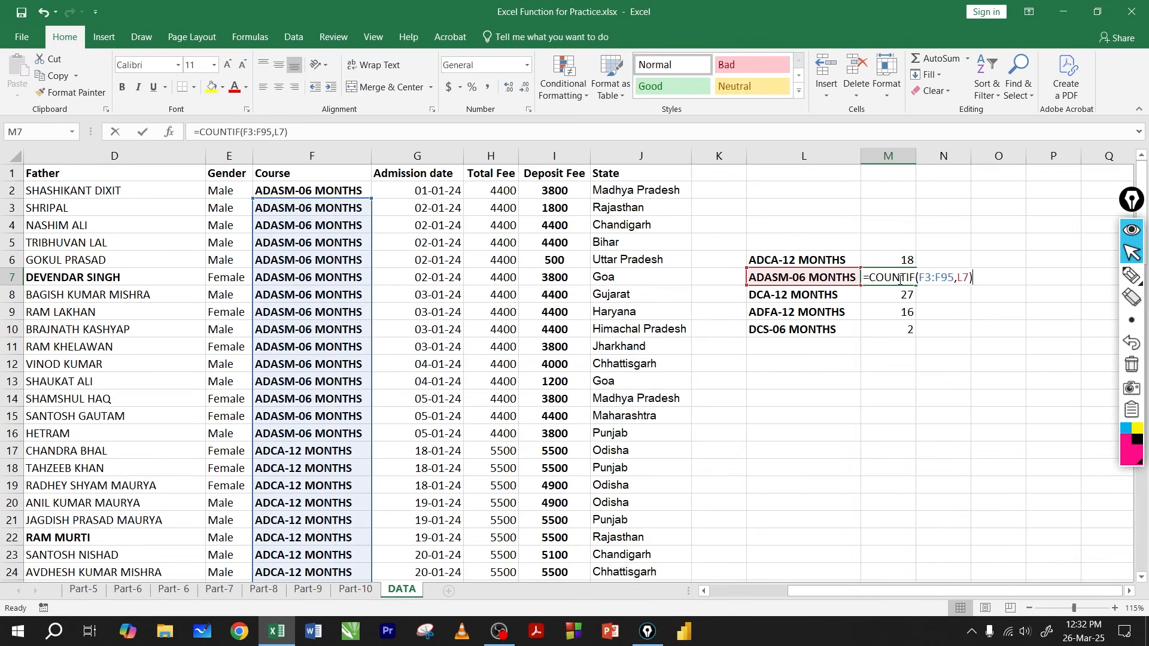
key("Return")
double_click(896, 294)
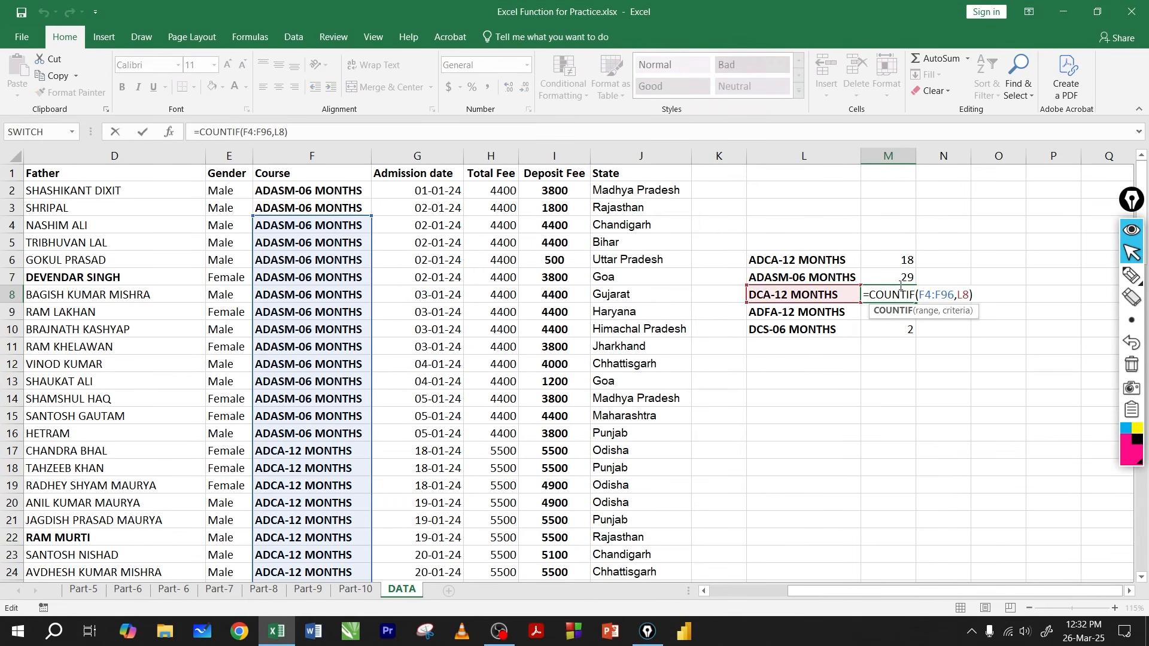
key("Return")
- Refill M6's COUNTIF formula down to M10 and check the counting ranges in M8 and M9
left_click(906, 260)
left_click_drag(916, 268, 917, 331)
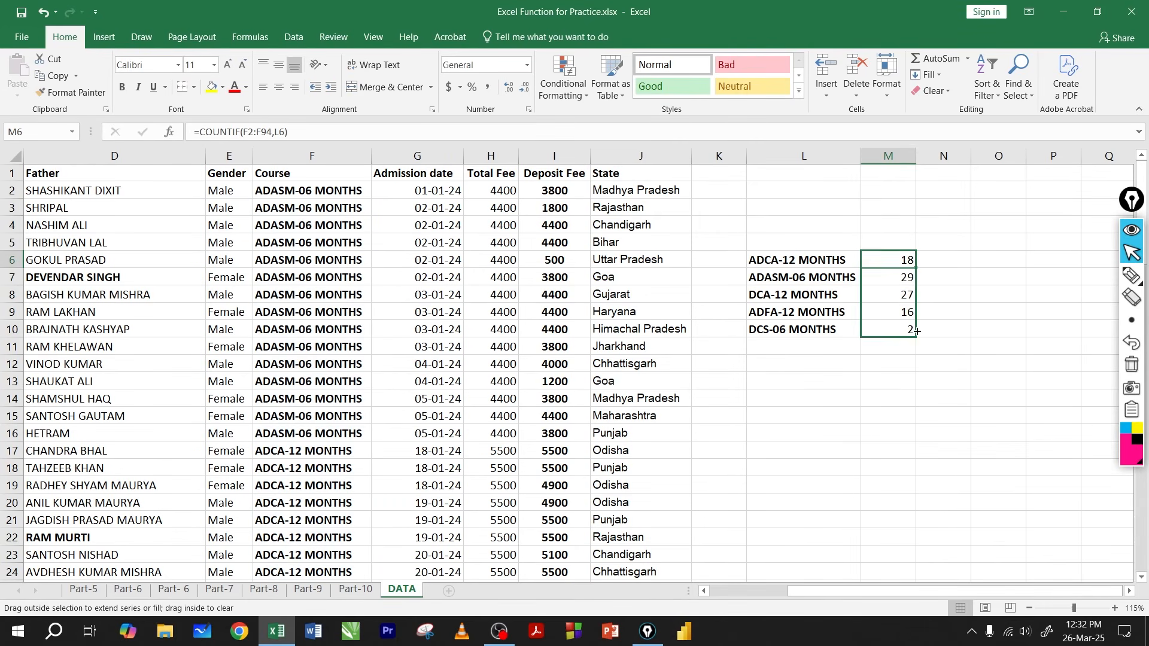
left_click(901, 295)
double_click(902, 295)
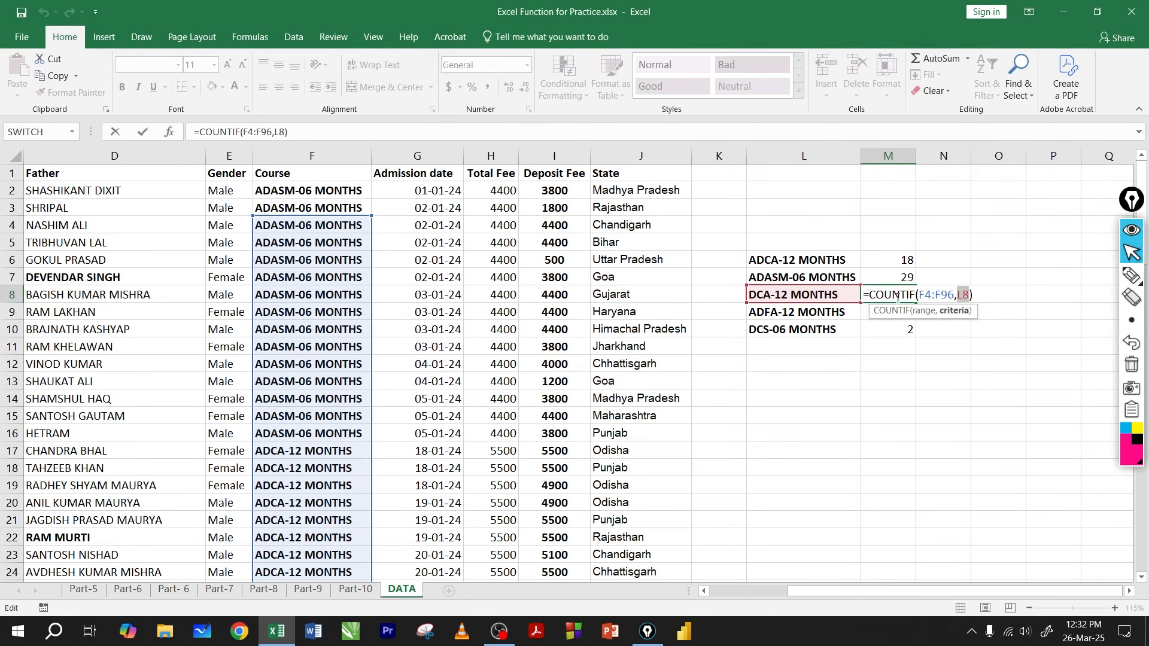
left_click(928, 293)
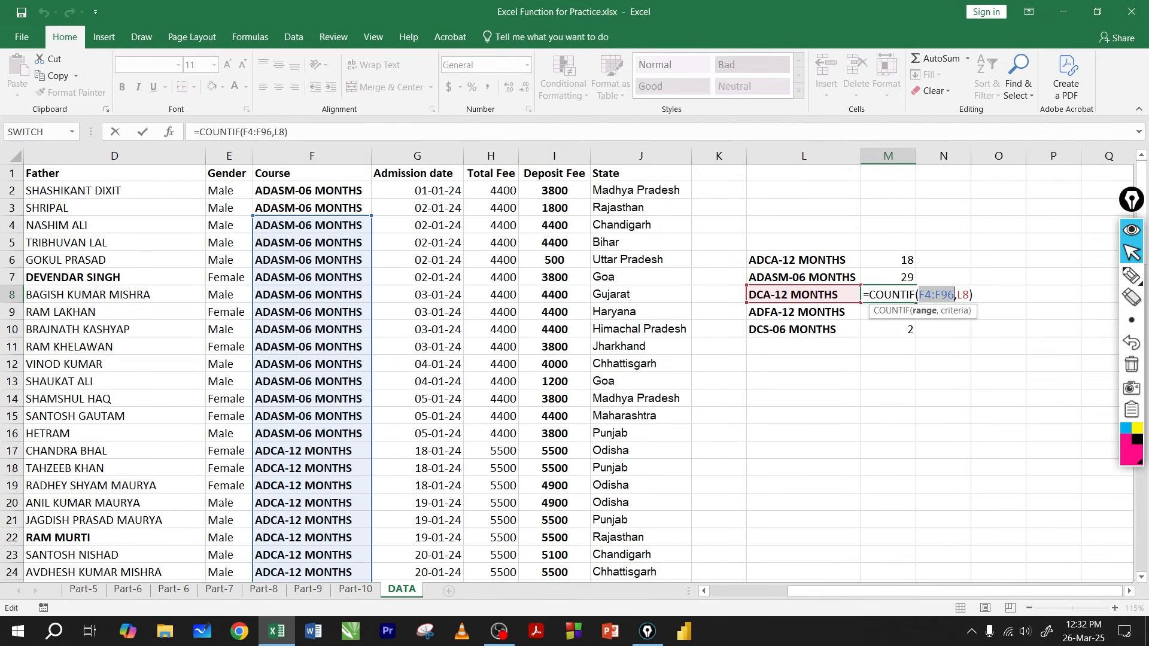
key("Return")
double_click(888, 314)
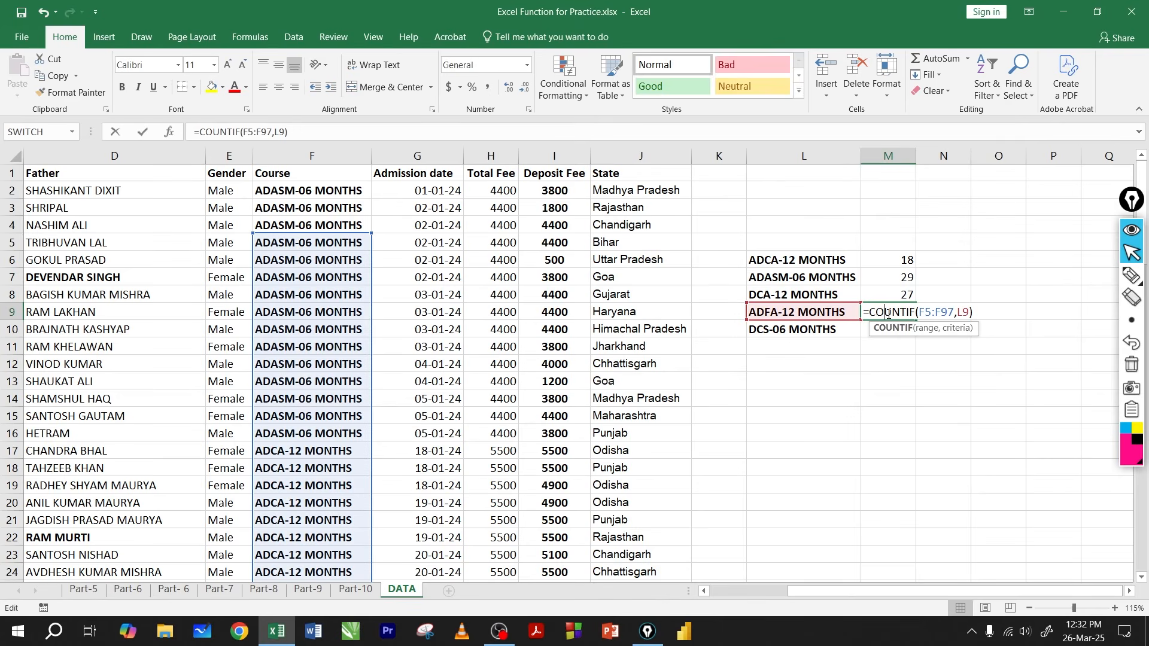
left_click(941, 312)
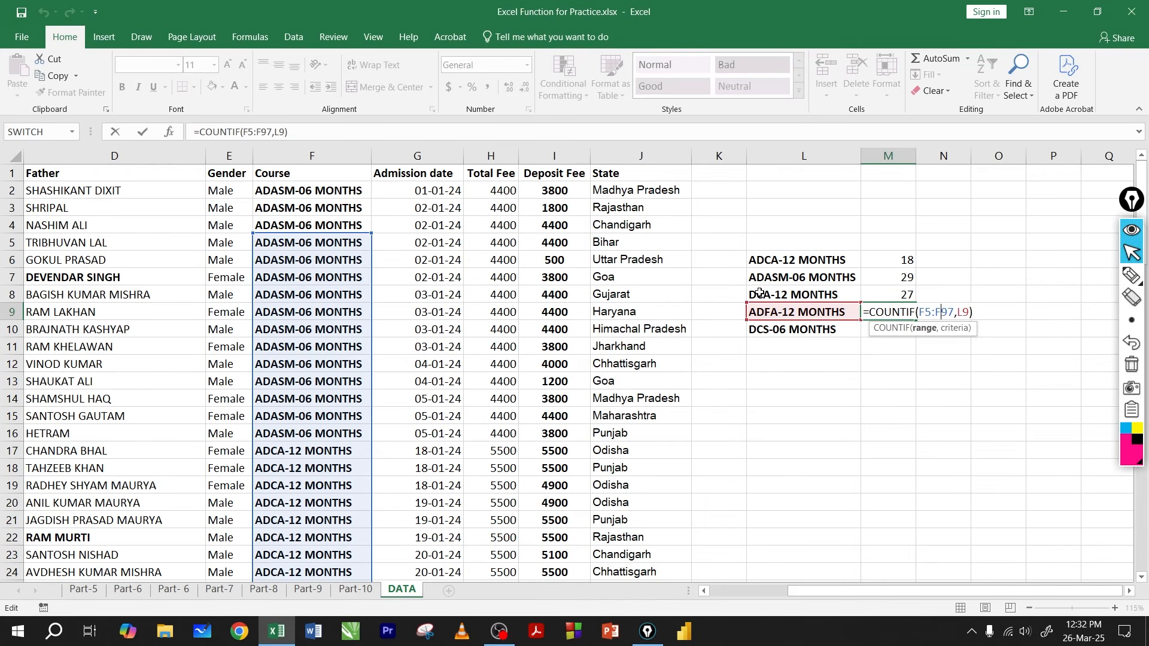
key("Return")
- Clear the formulas in M7:M10 and make the counting range in M6's COUNTIF formula absolute as $F$2:$F$94
left_click_drag(901, 277, 901, 329)
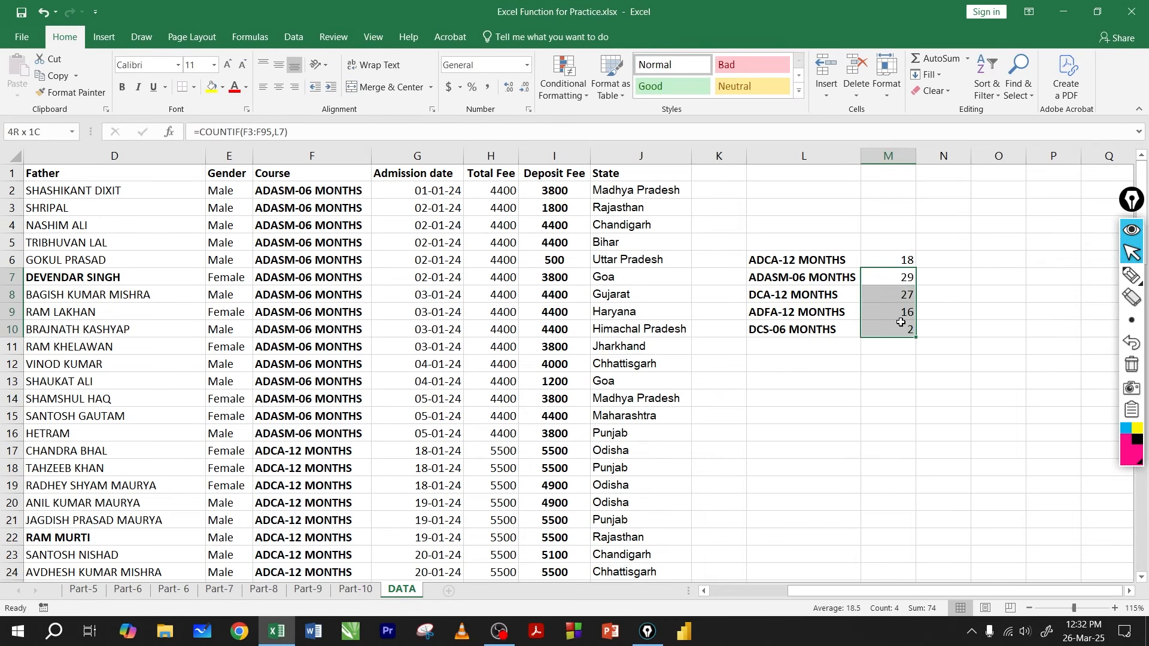
key("Delete")
left_click(900, 260)
double_click(898, 261)
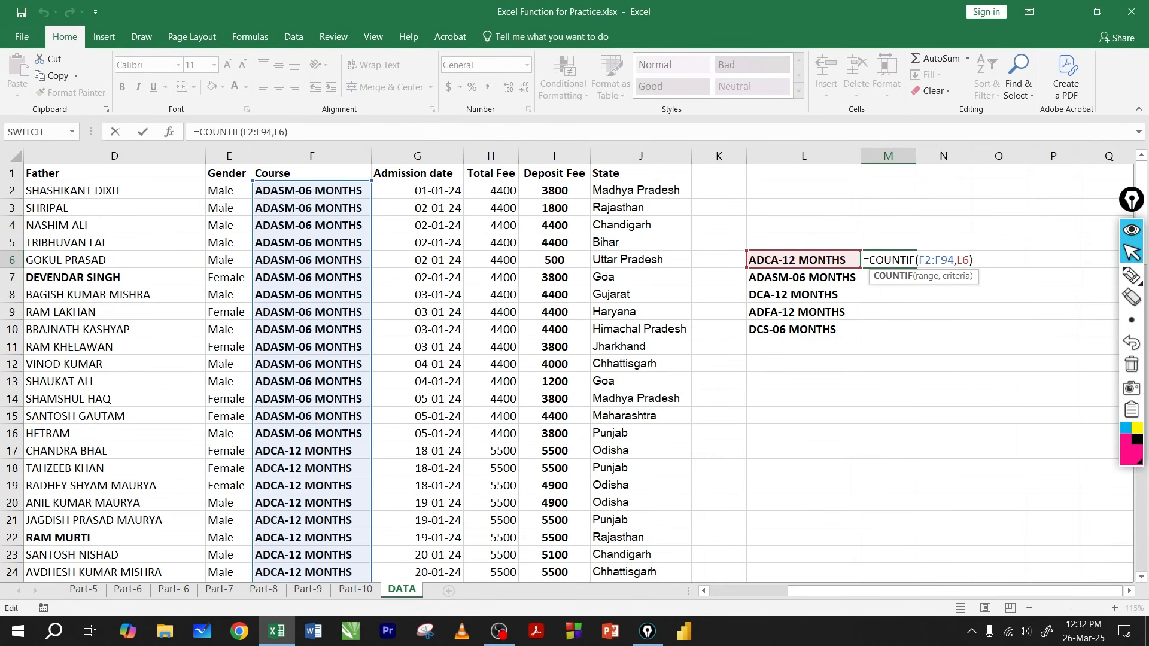
left_click_drag(920, 260, 954, 263)
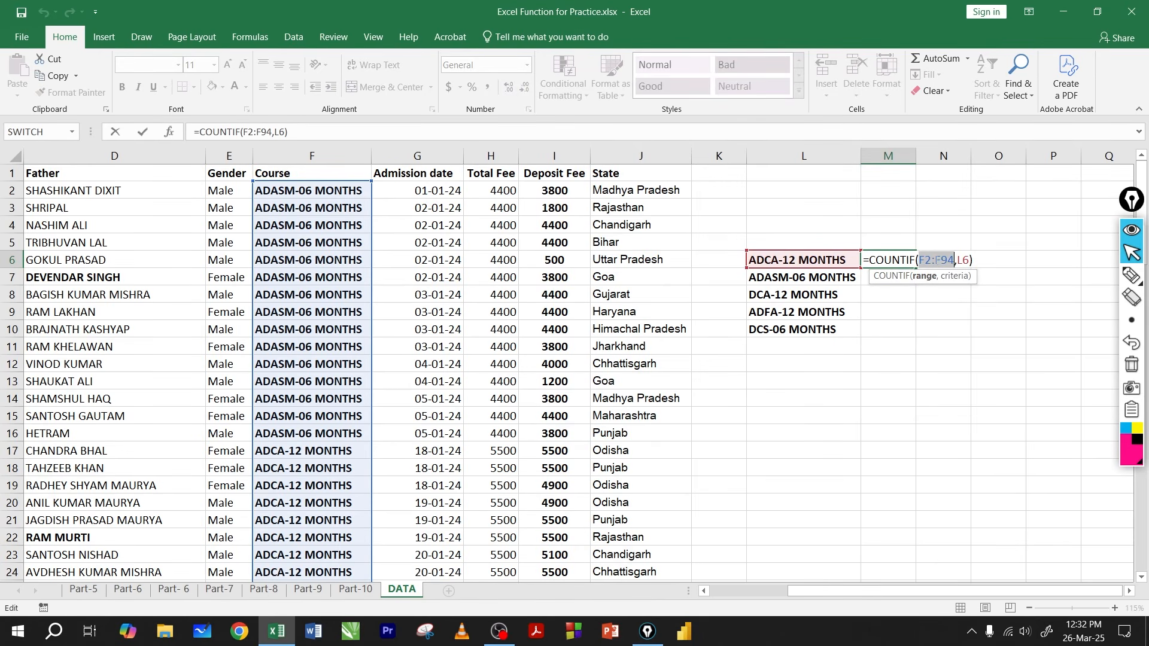
left_click(943, 259)
left_click(931, 259)
left_click_drag(922, 260, 955, 260)
key("F4")
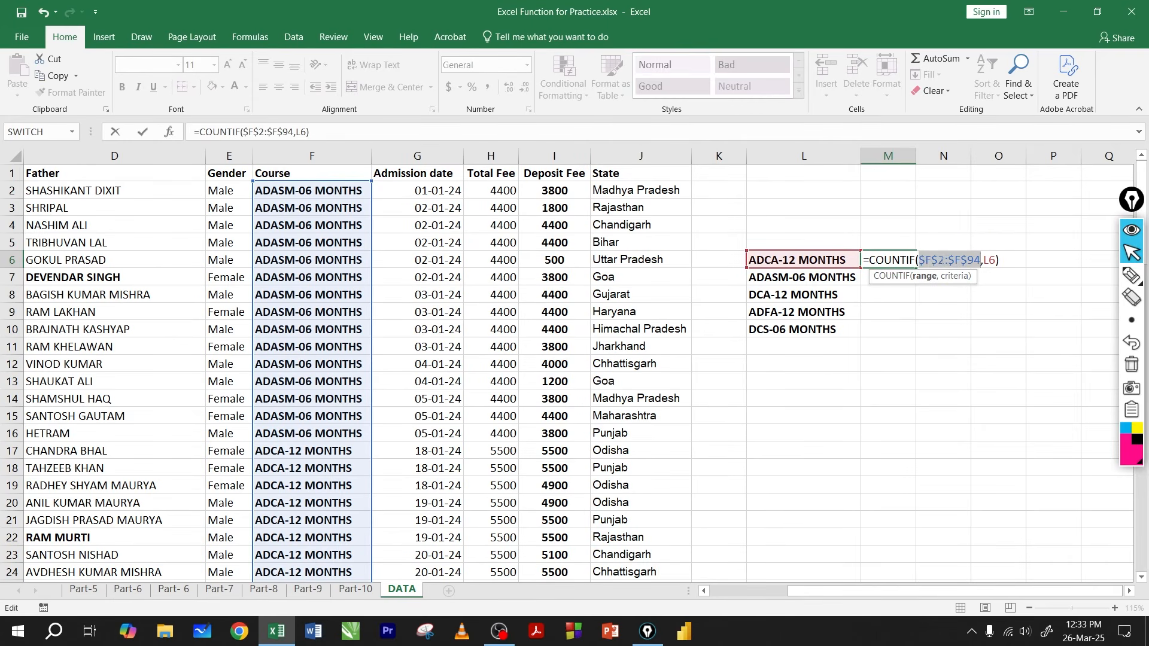
left_click(945, 260)
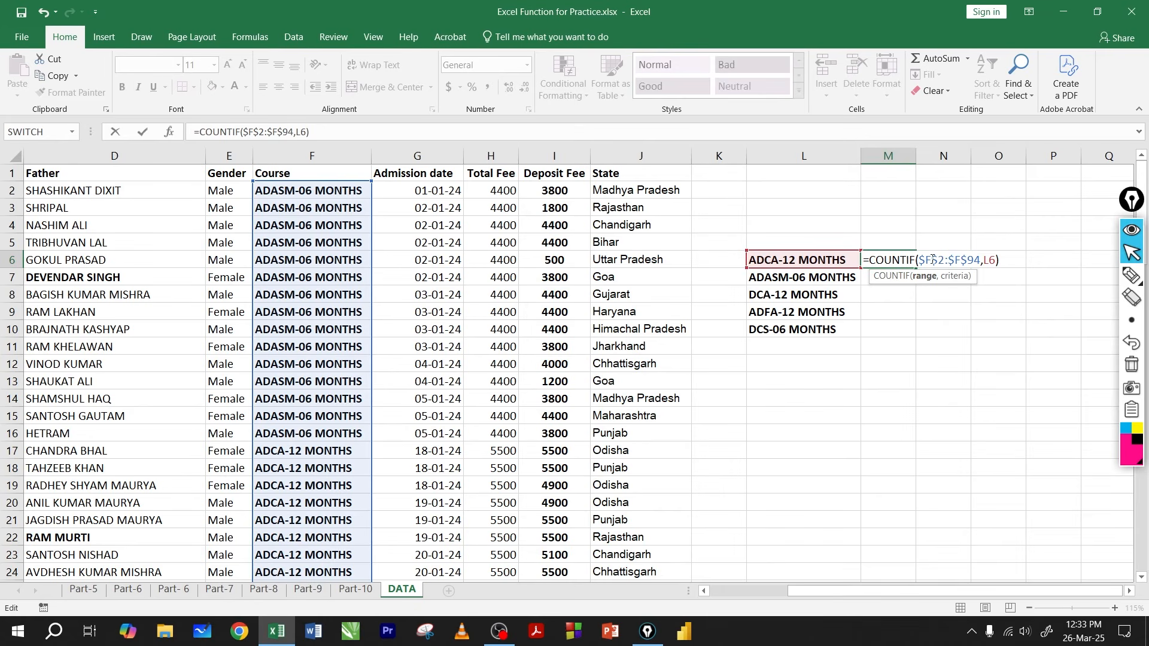
key("Return")
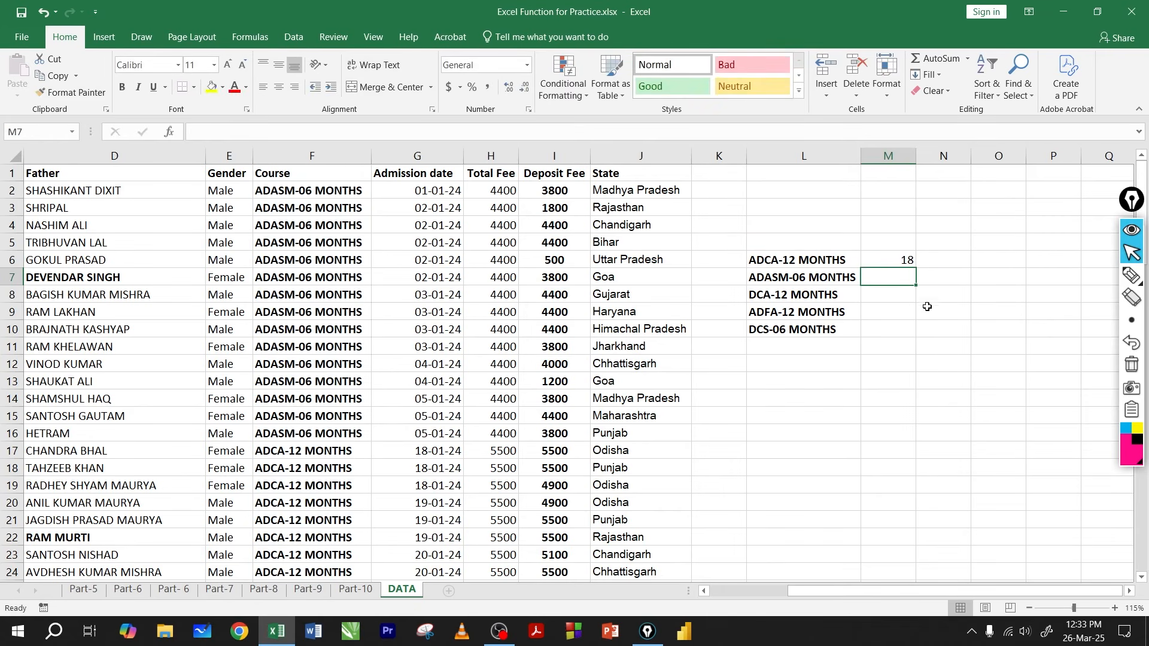
- Examine the dollar signs locking the column and row references in M6's COUNTIF range
scroll(925, 308, "up", 3)
key("Up")
key("F2")
left_click(818, 302)
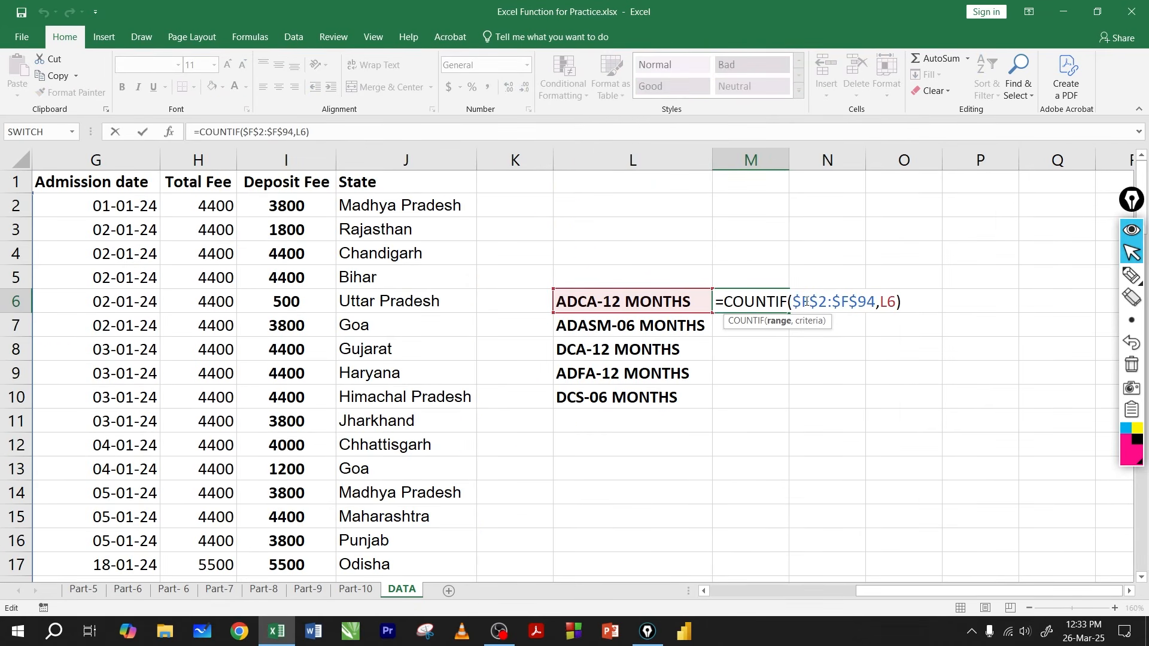
left_click_drag(810, 302, 802, 302)
left_click(797, 302)
left_click_drag(828, 302, 793, 302)
left_click(850, 301)
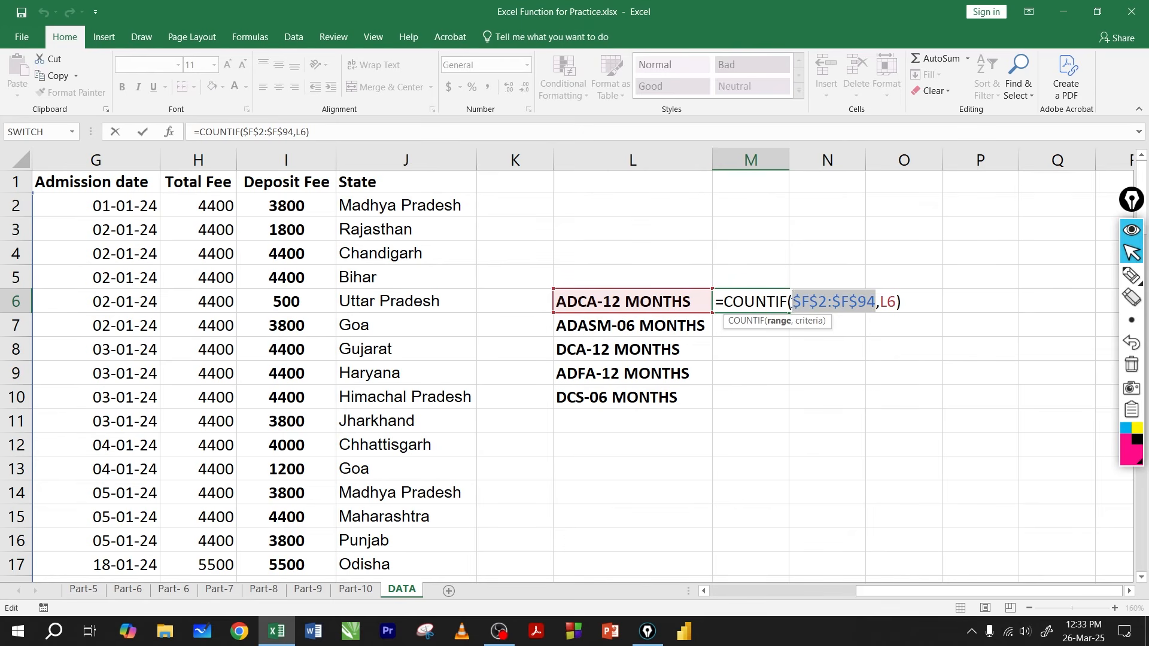
left_click(819, 301)
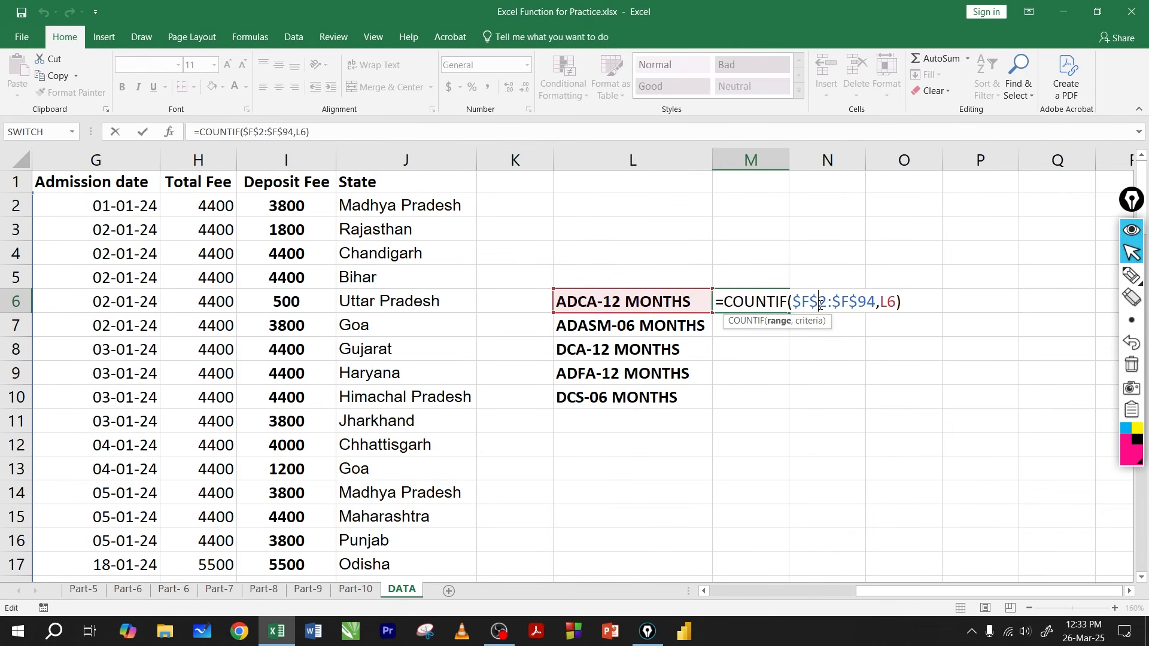
left_click_drag(802, 301, 859, 302)
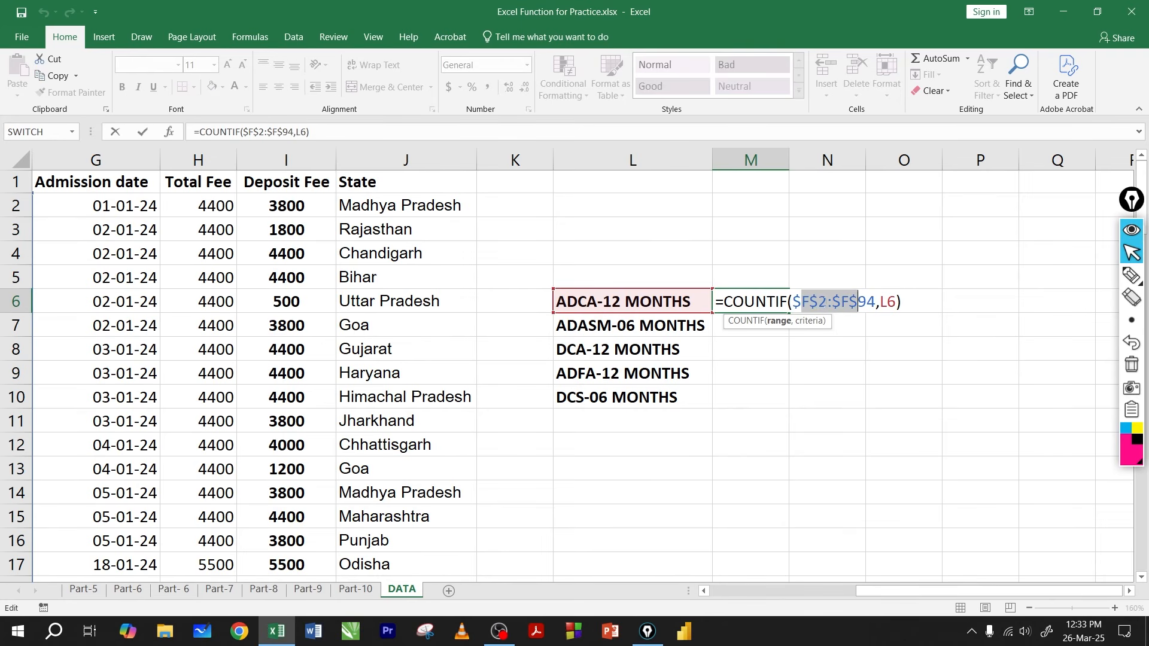
left_click(829, 302)
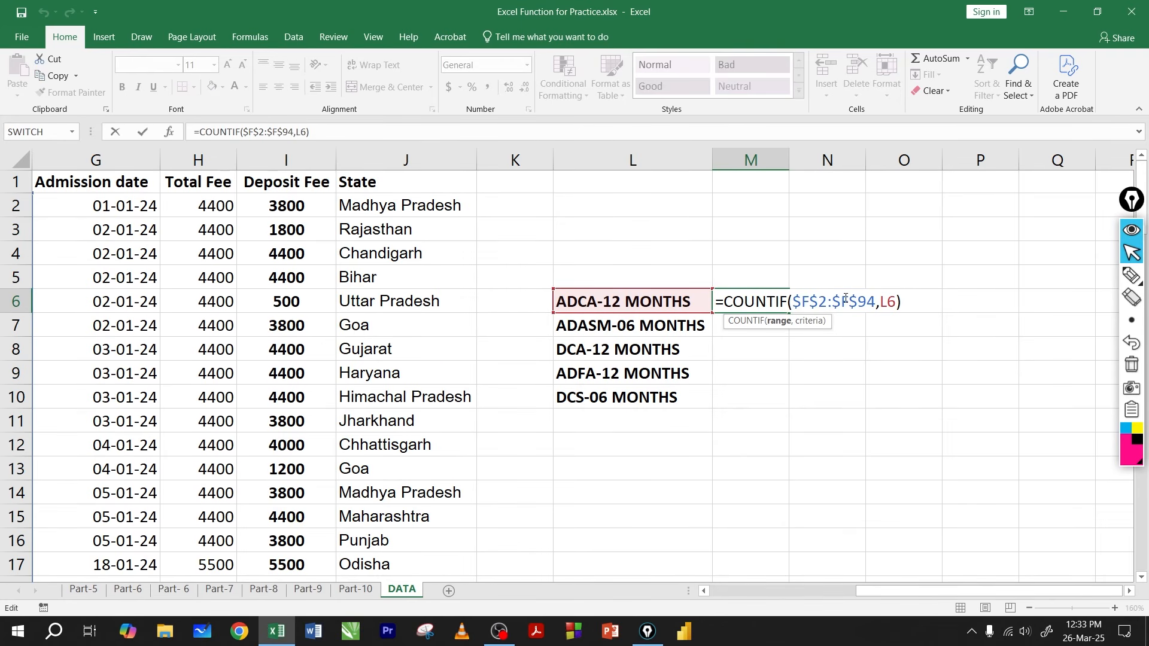
key("Return")
- View the Part-8 and Part-7 sheets and return to the DATA sheet
left_click(264, 590)
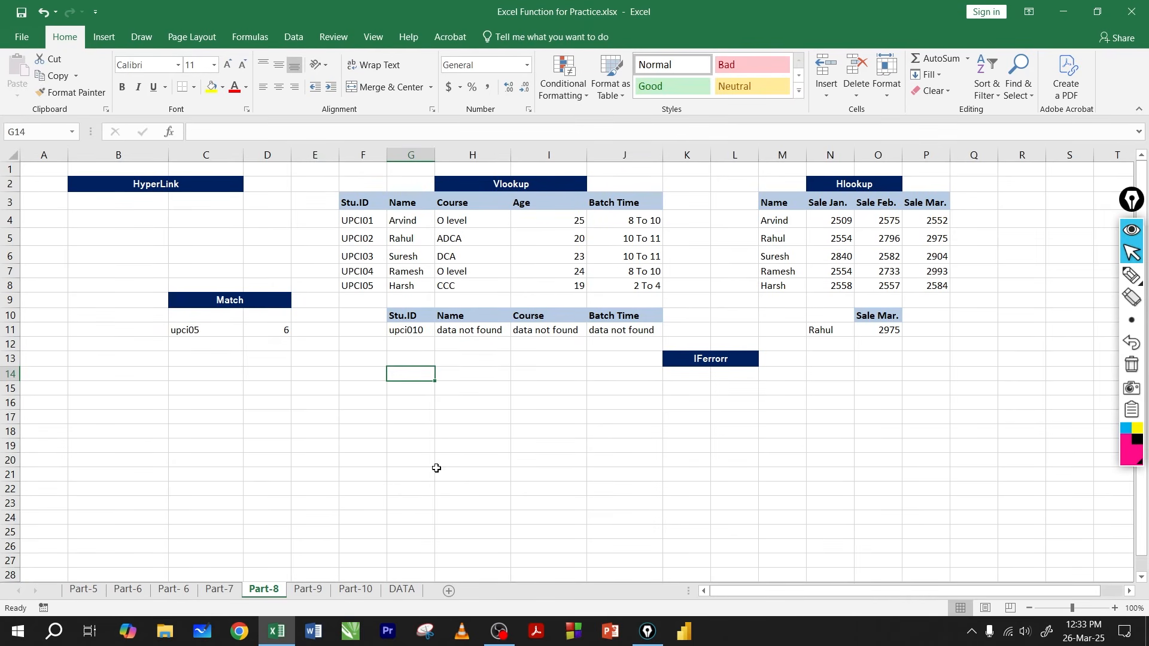
left_click(219, 590)
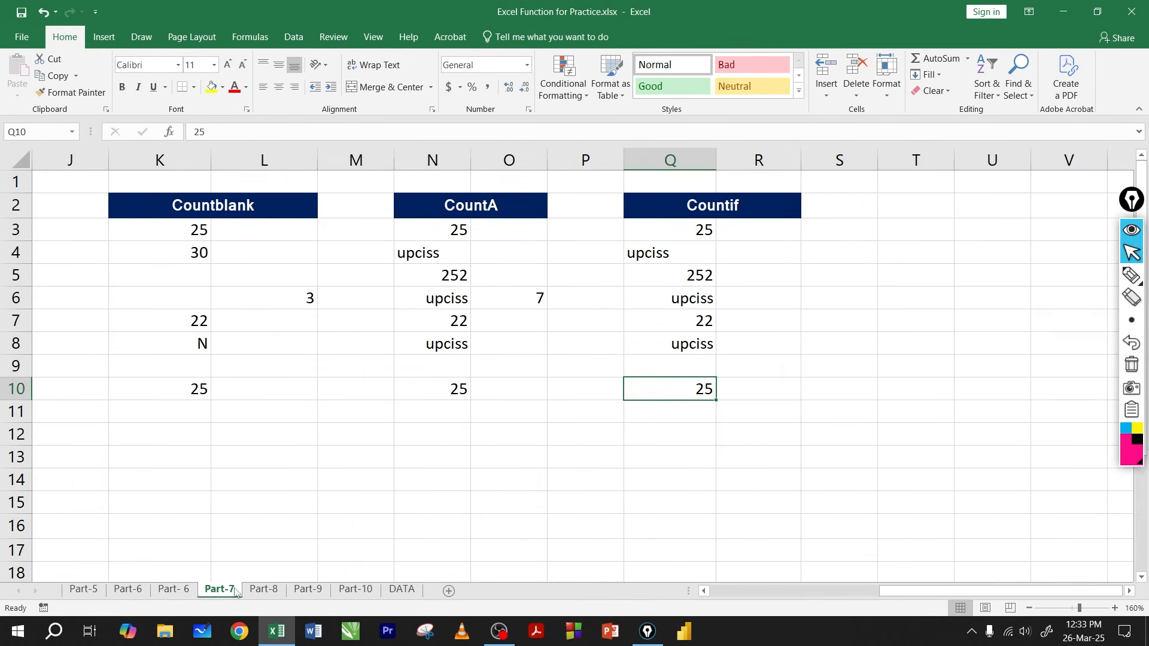
left_click(401, 590)
- Fill the COUNTIF formula with the absolute range $F$2:$F$94 from M6 down to M10
double_click(744, 301)
mouse_move(803, 297)
left_mouse_down()
mouse_move(877, 301)
mouse_move(807, 305)
left_mouse_up()
left_click(851, 301)
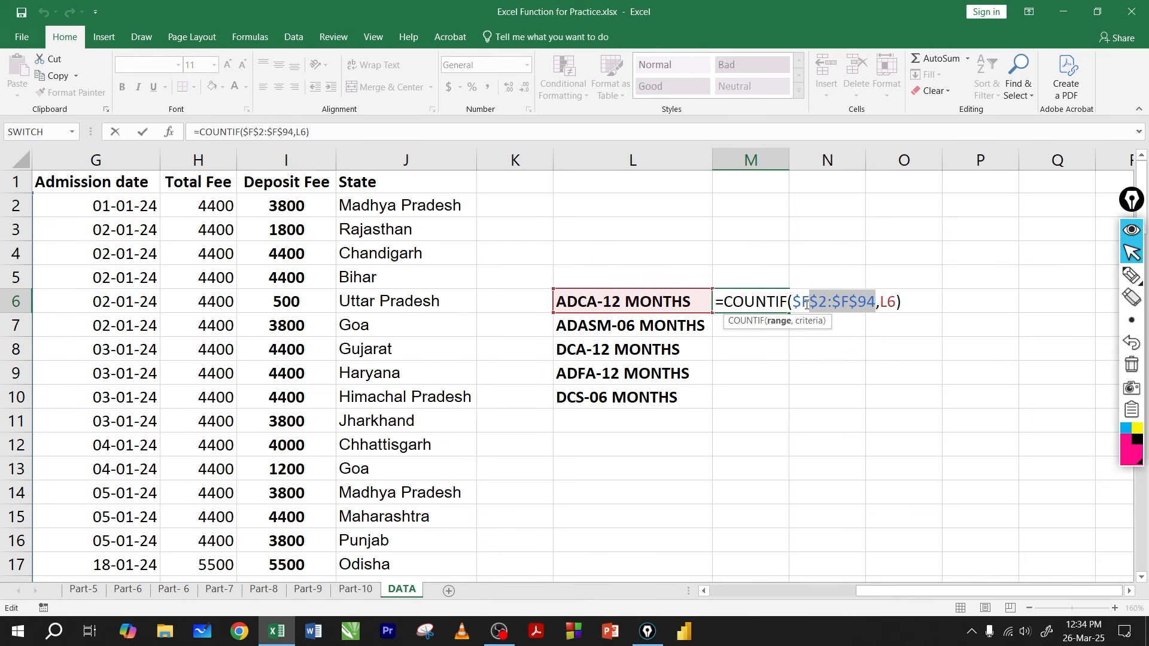
key("Return")
left_click(785, 306)
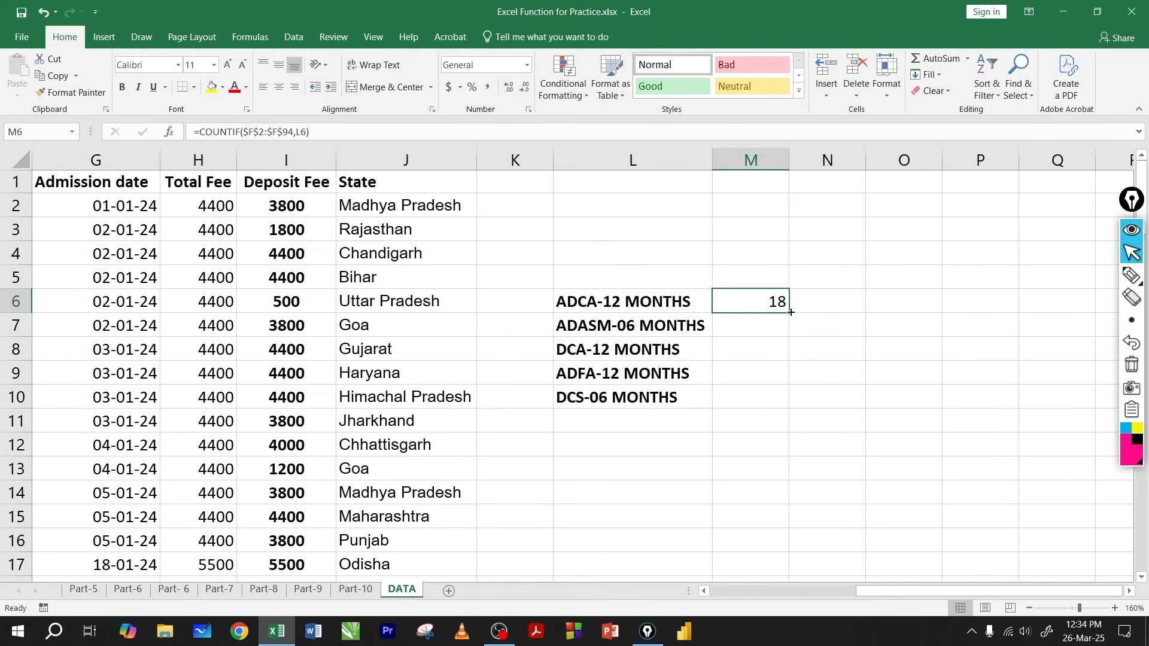
left_click_drag(791, 312, 795, 409)
- Check the range and criteria references in the filled COUNTIF formulas in M9 and M10 against the Course column
double_click(770, 375)
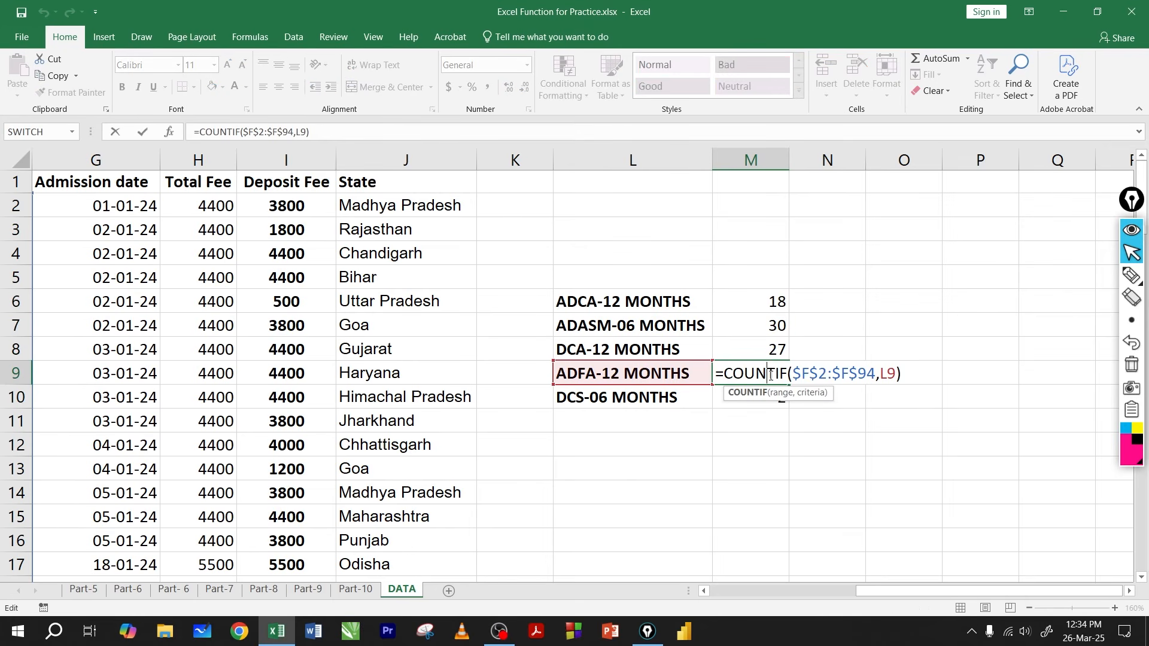
key("Return")
double_click(768, 397)
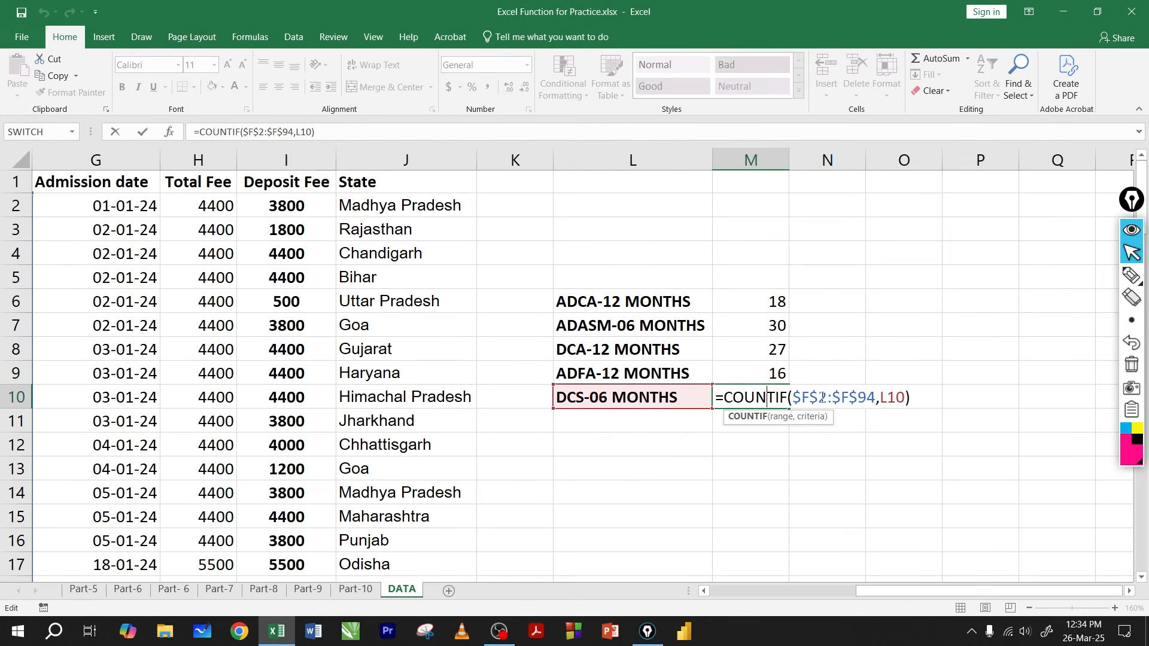
key("Return")
left_click_drag(895, 592, 836, 602)
double_click(974, 372)
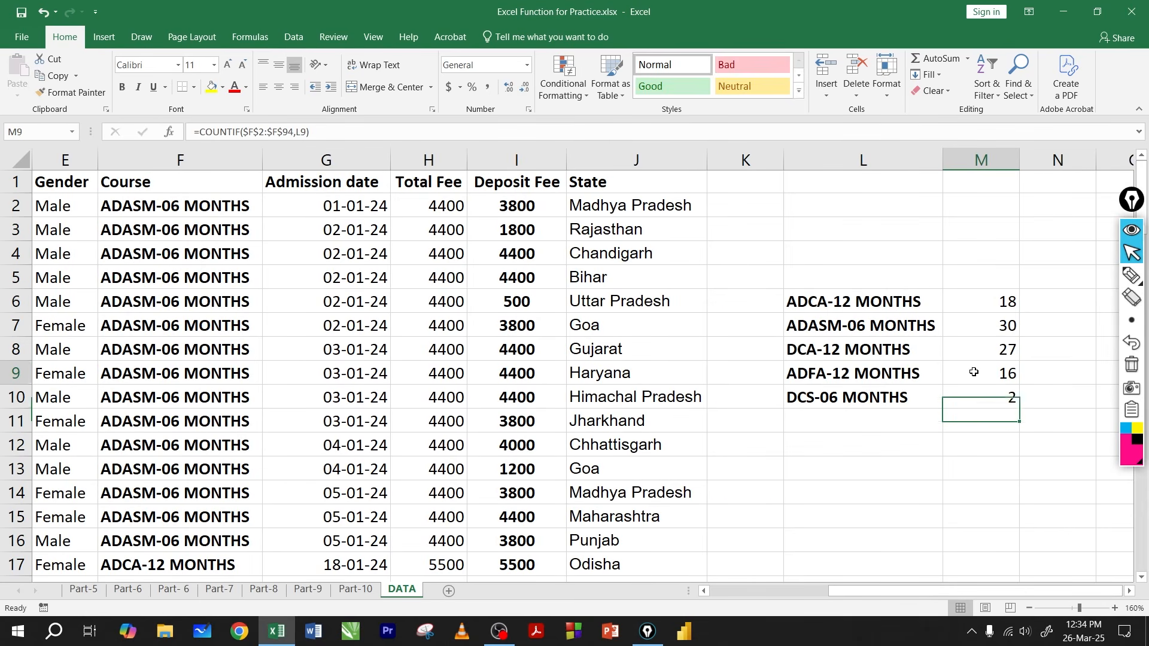
key("Return")
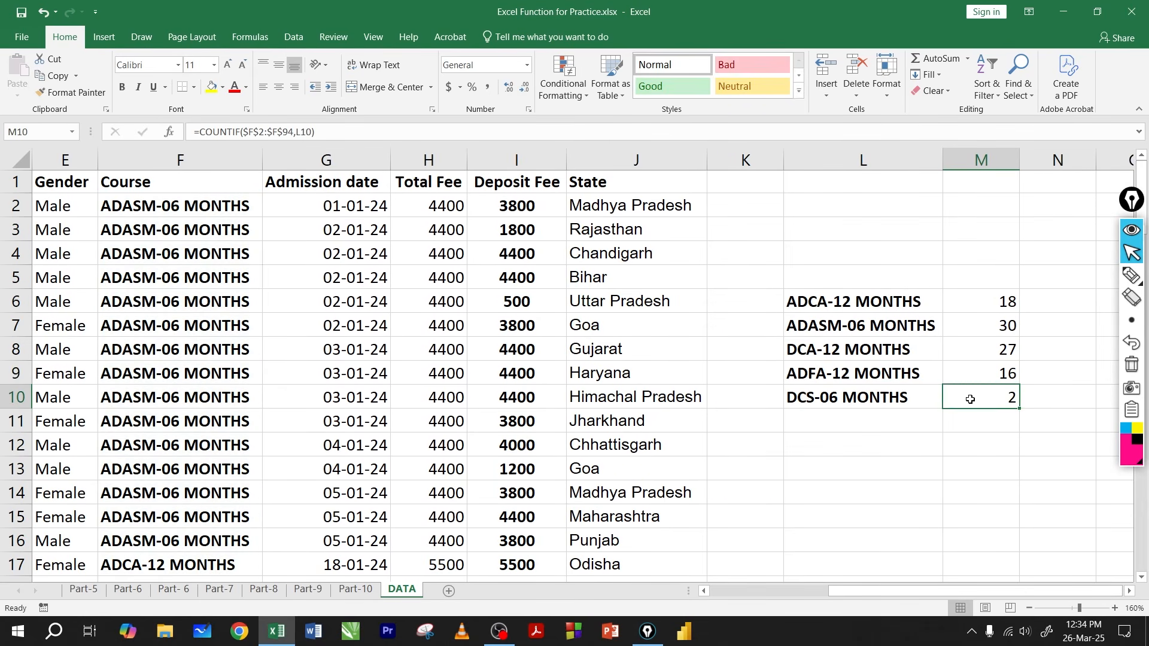
double_click(973, 397)
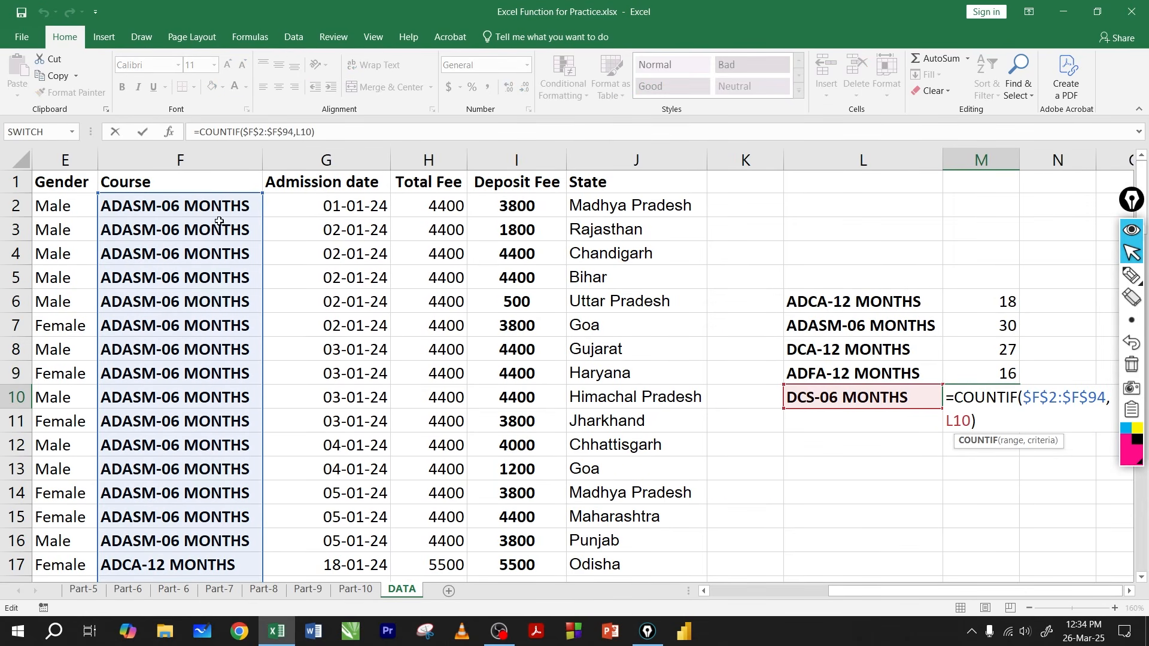
key("Return")
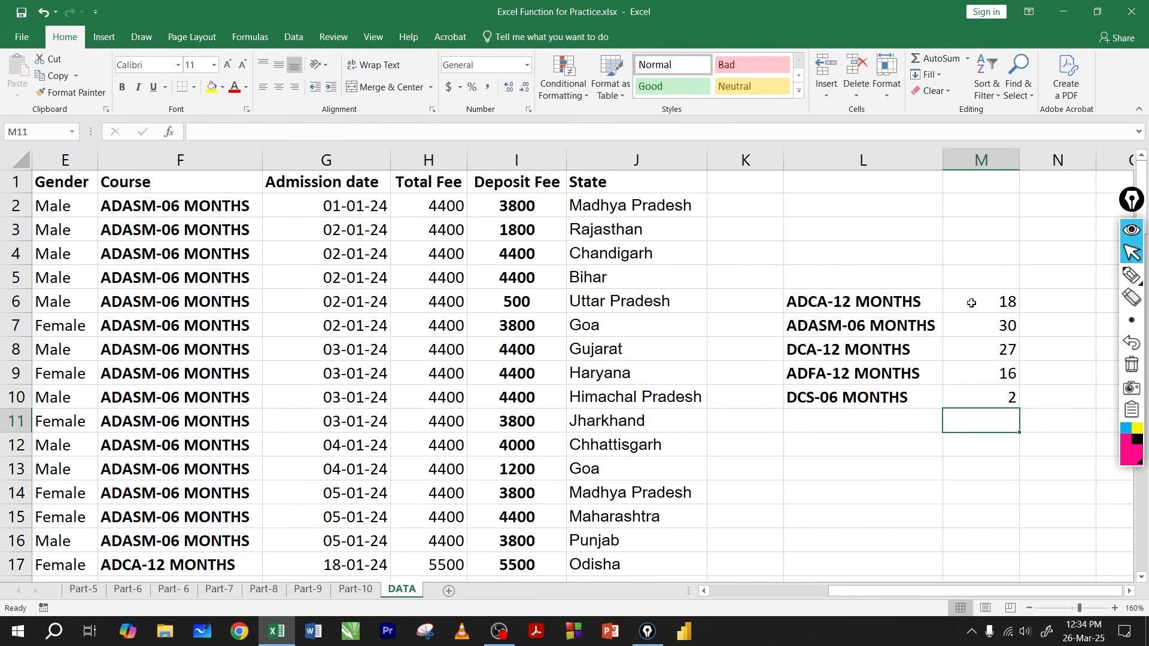
- Total the course counts in M6:M10 with AutoSum in cell M11
left_click_drag(972, 302, 952, 395)
left_click_drag(873, 301, 1027, 400)
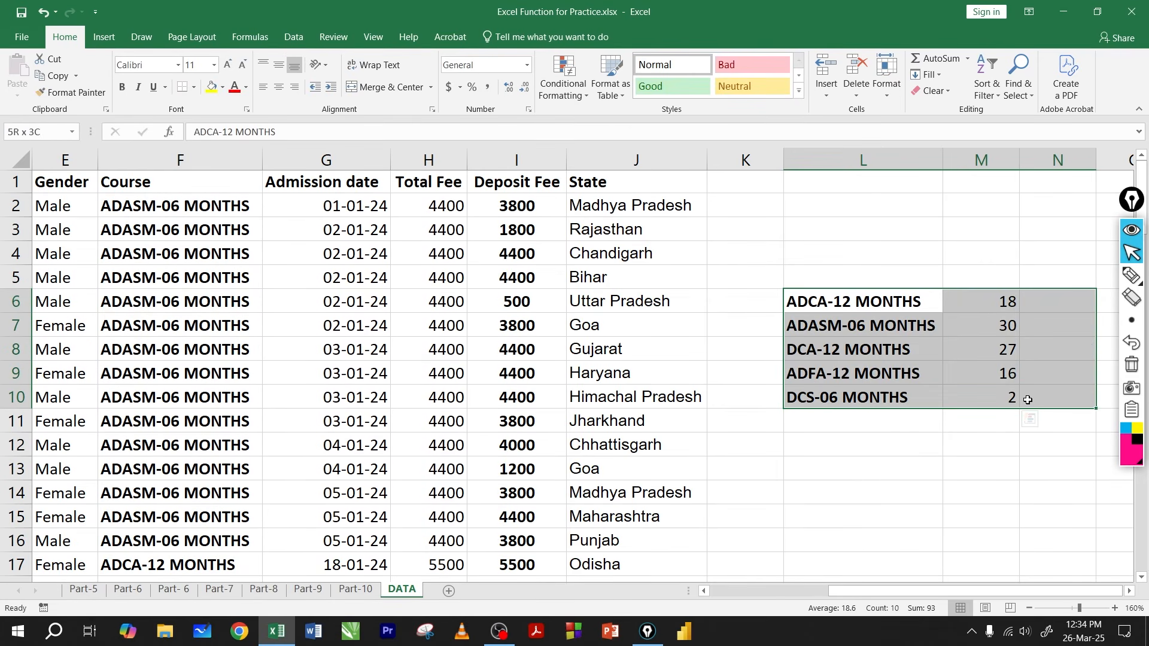
left_click(985, 374)
left_click(981, 423)
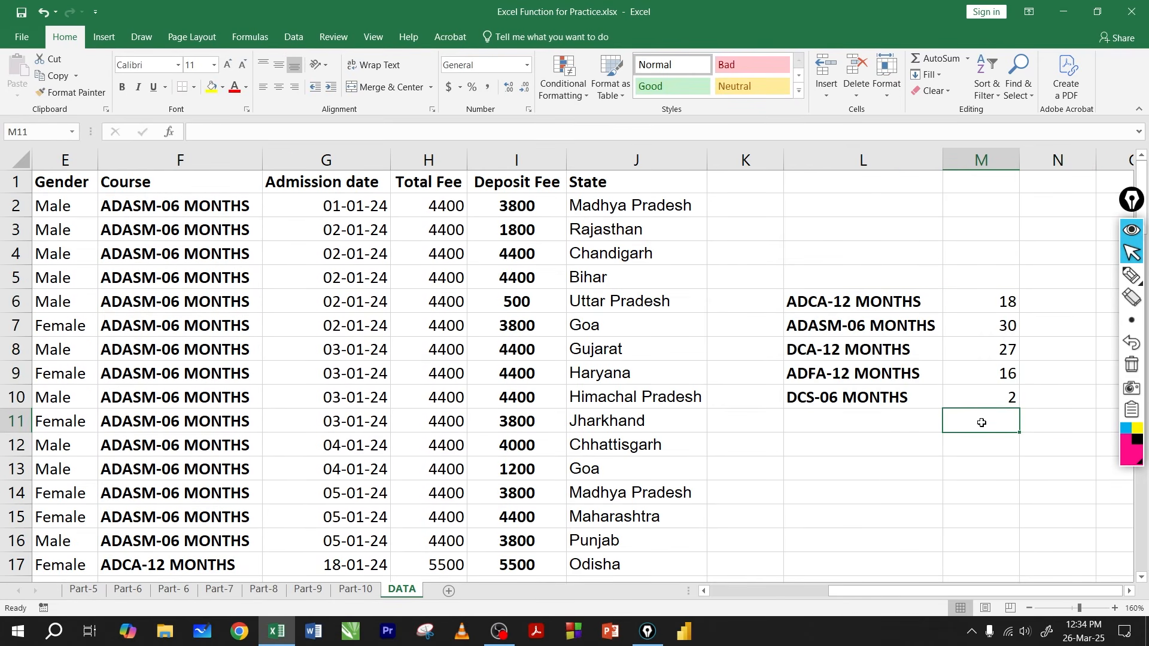
left_click(934, 58)
key("Return")
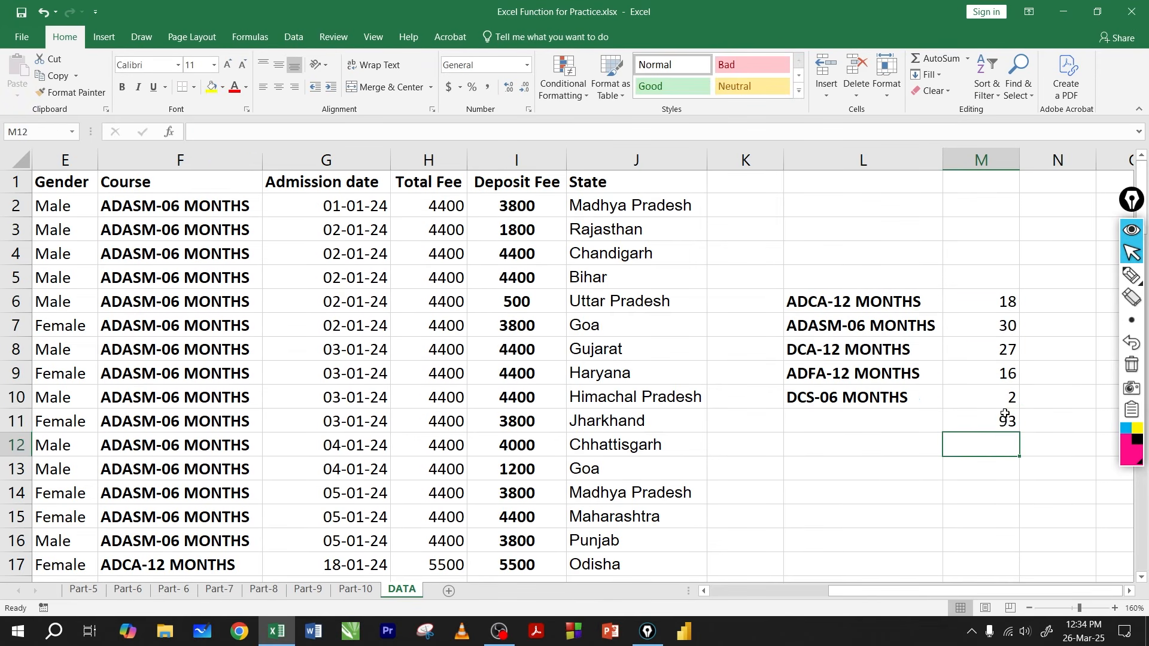
- Clear the total from cell M11 and check the last serial number in column A of the student records
left_click(1004, 422)
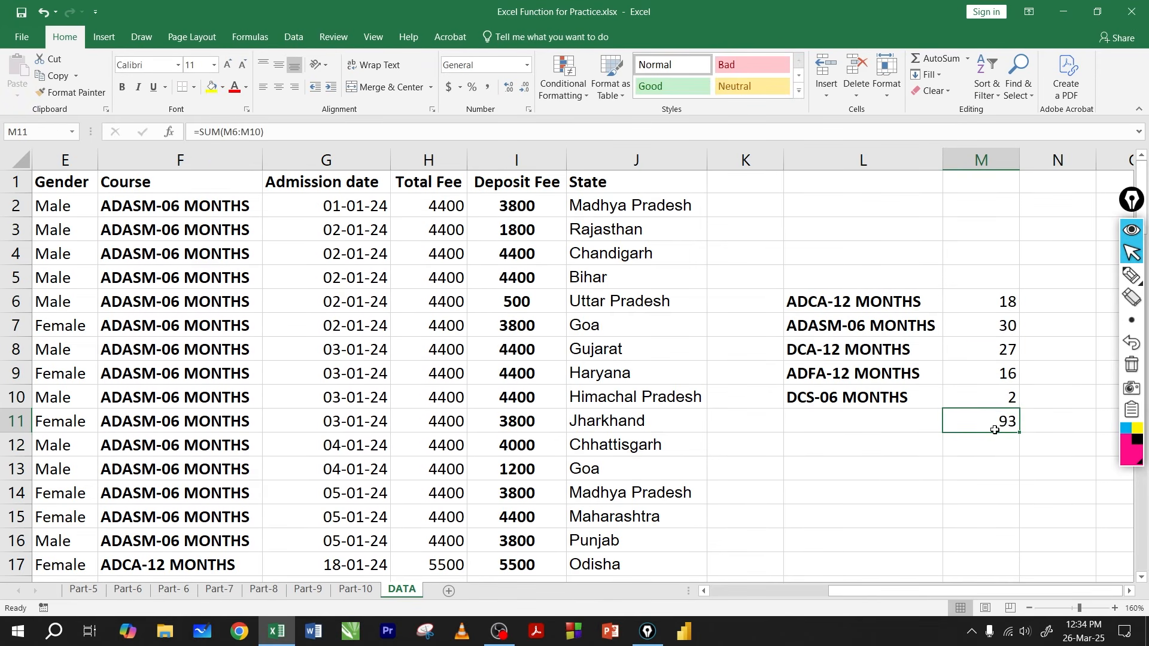
key("Delete")
left_click_drag(953, 590, 834, 590)
scroll(684, 413, "down", 8)
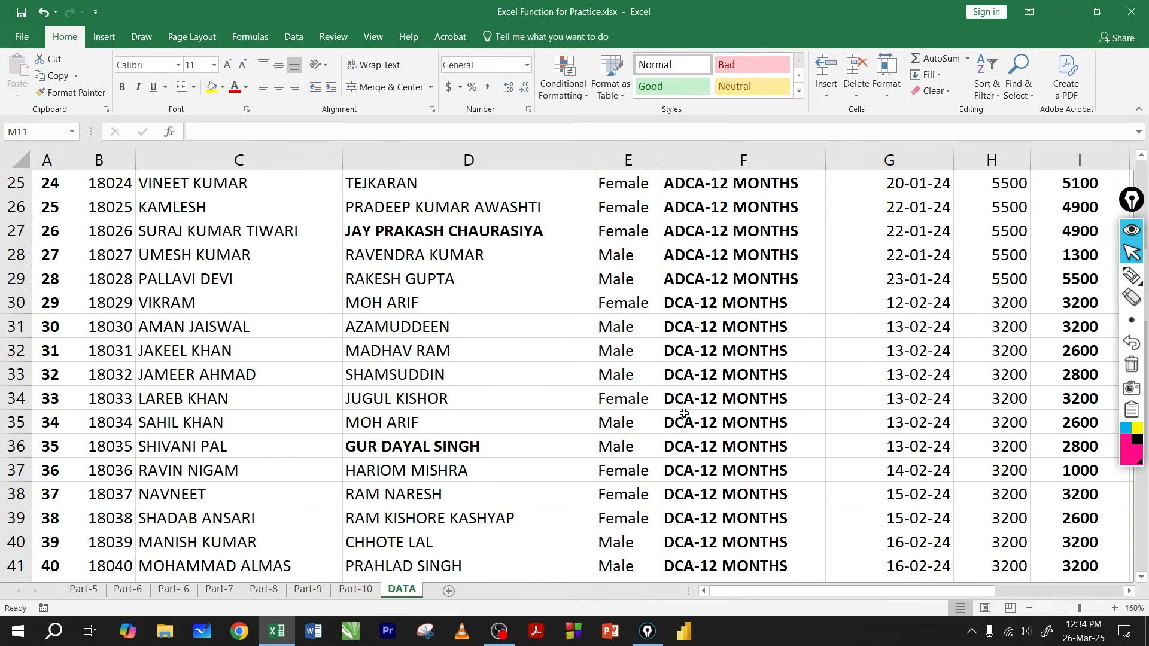
scroll(684, 413, "down", 20)
scroll(687, 398, "up", 10)
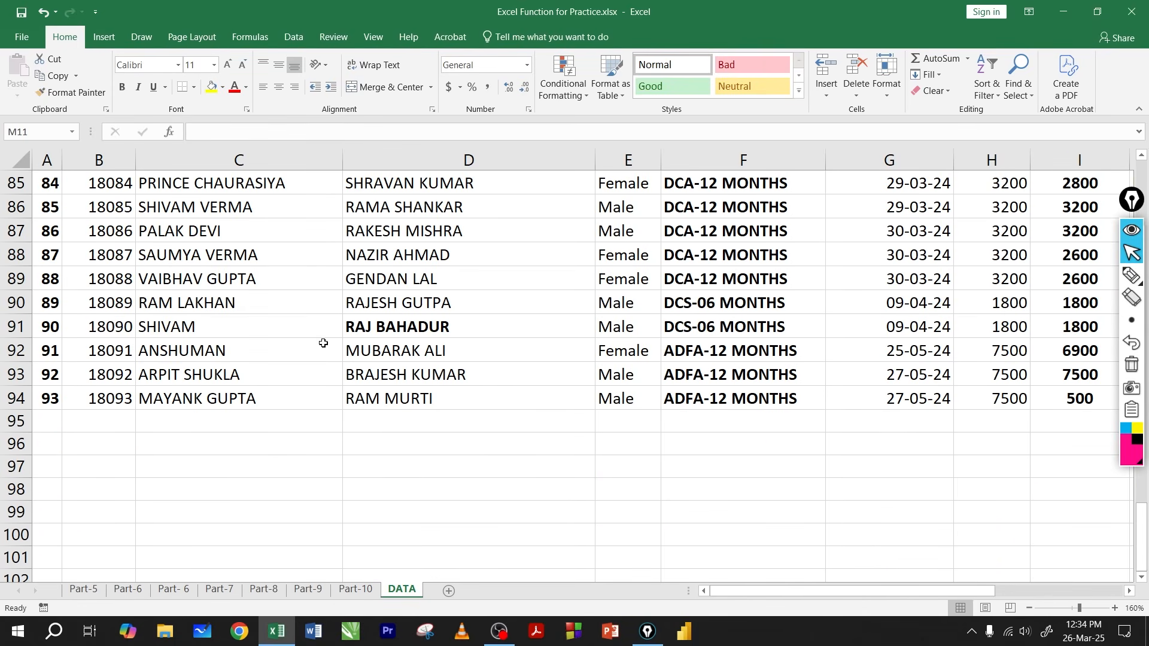
left_click_drag(43, 372, 94, 397)
left_click(84, 397)
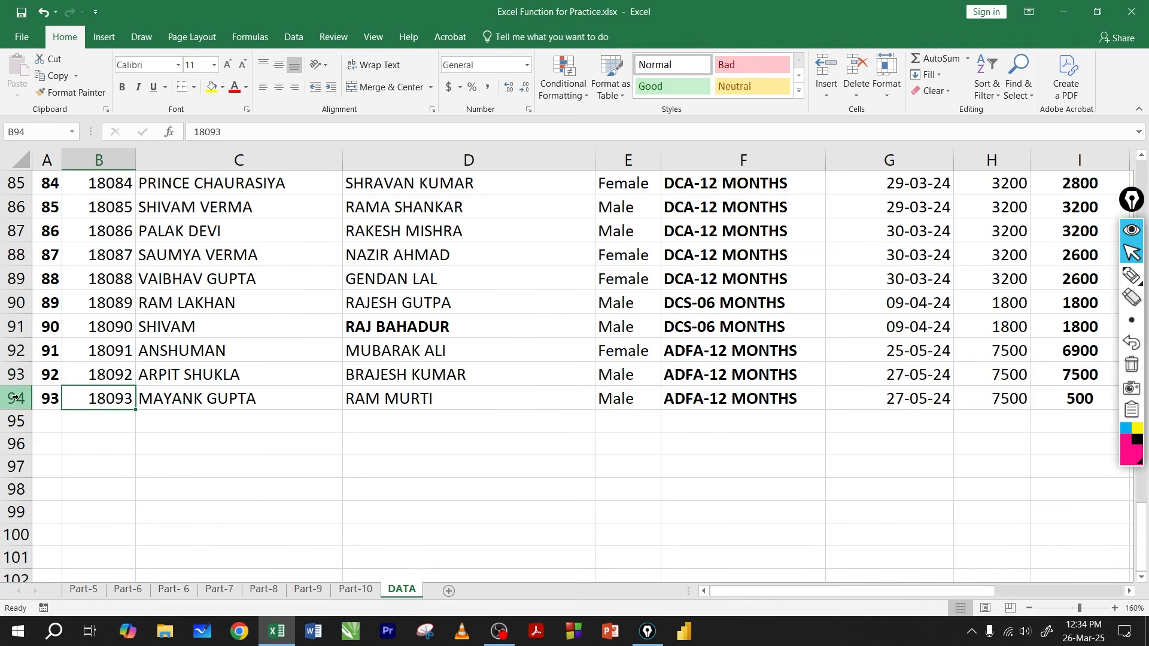
left_click(416, 456)
scroll(795, 460, "up", 20)
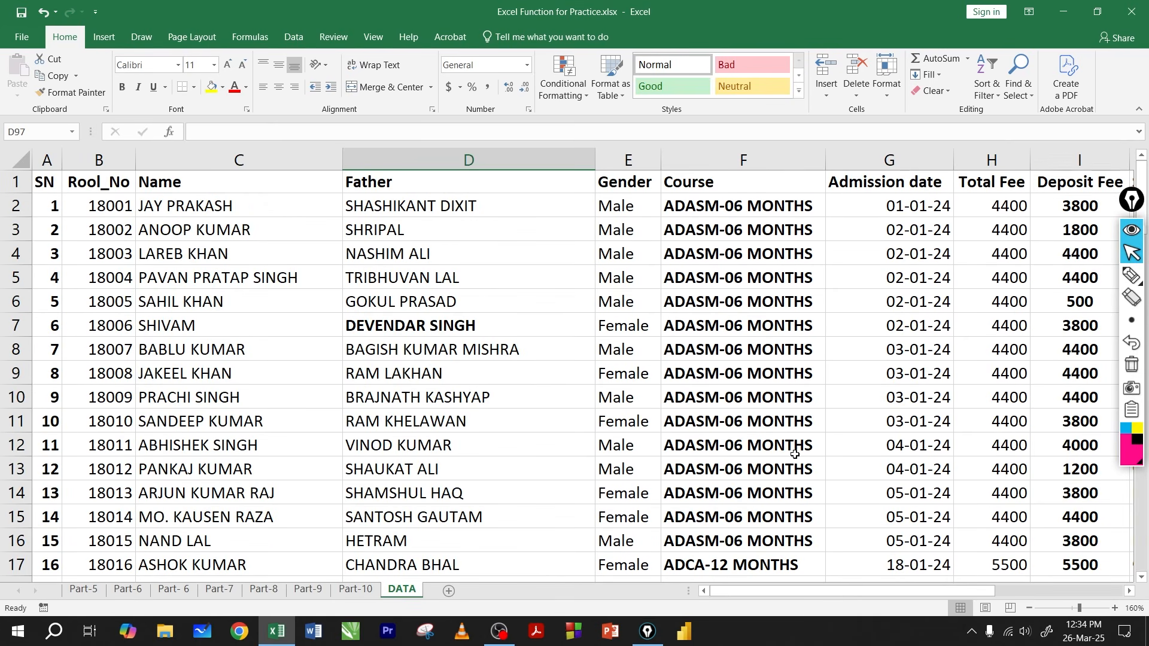
- Review the record serial numbers, the column headers and the course counts beside L6:L10 on the DATA sheet
left_click(146, 220)
left_click_drag(47, 204, 40, 299)
left_click_drag(88, 182, 418, 182)
left_click(239, 230)
left_click_drag(796, 591, 1042, 596)
left_click(1006, 304)
left_click(770, 473)
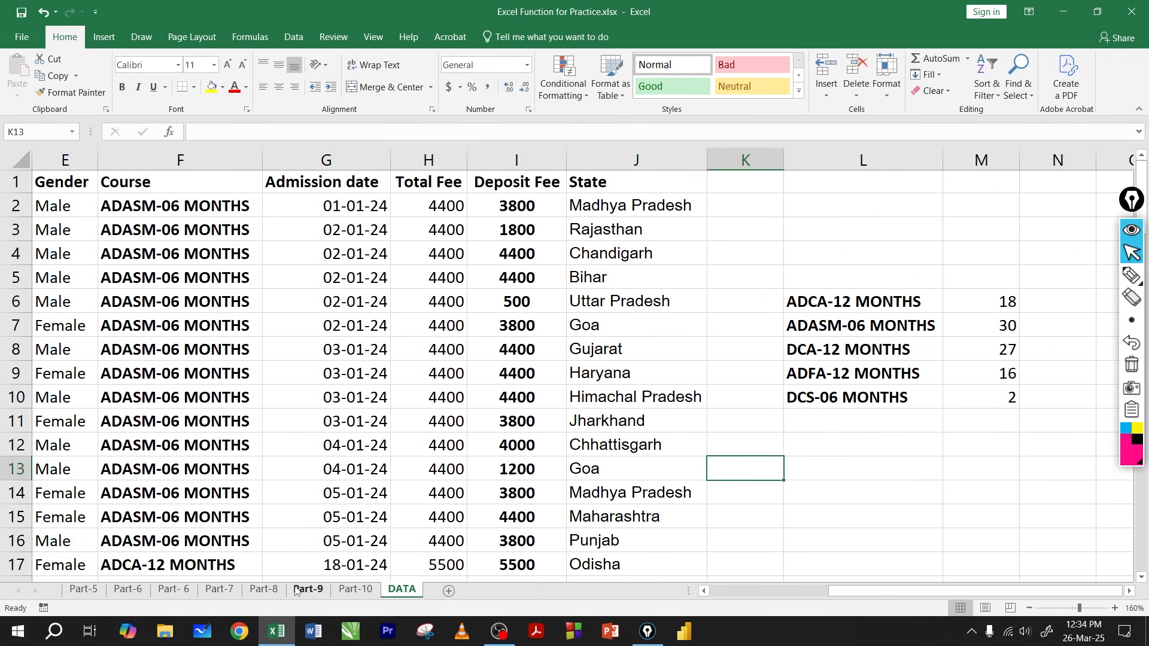
- Switch to the Part-7 sheet and examine the values listed under the Max heading in B17:B24
left_click(219, 589)
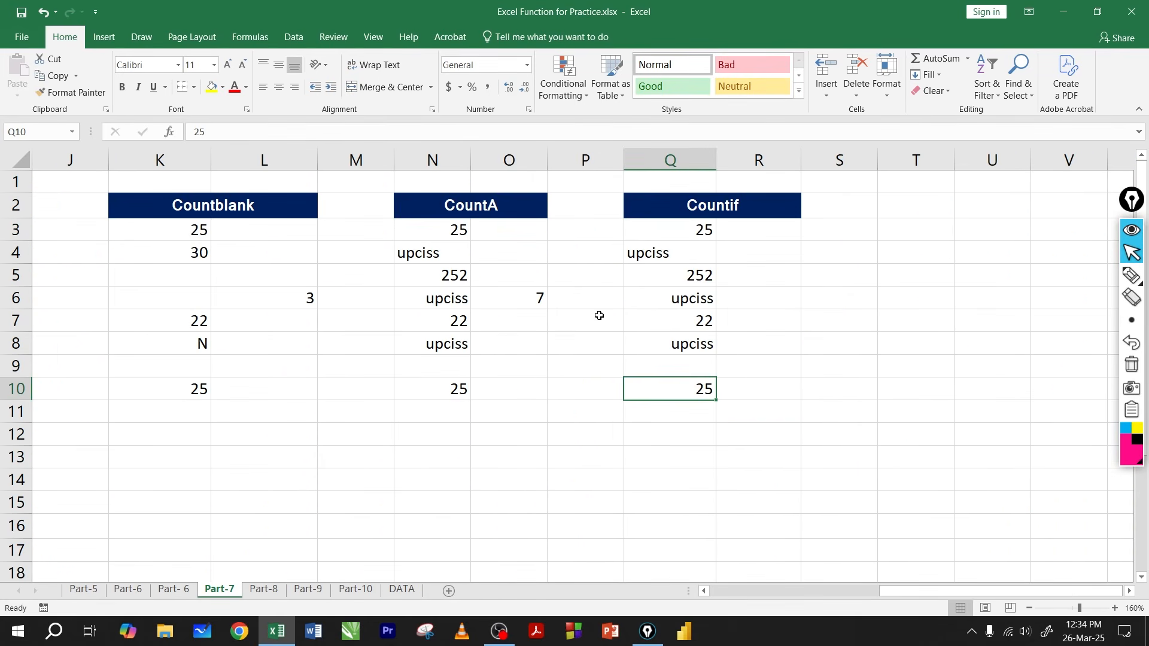
left_click(631, 299)
scroll(637, 360, "down", 2, "ctrl")
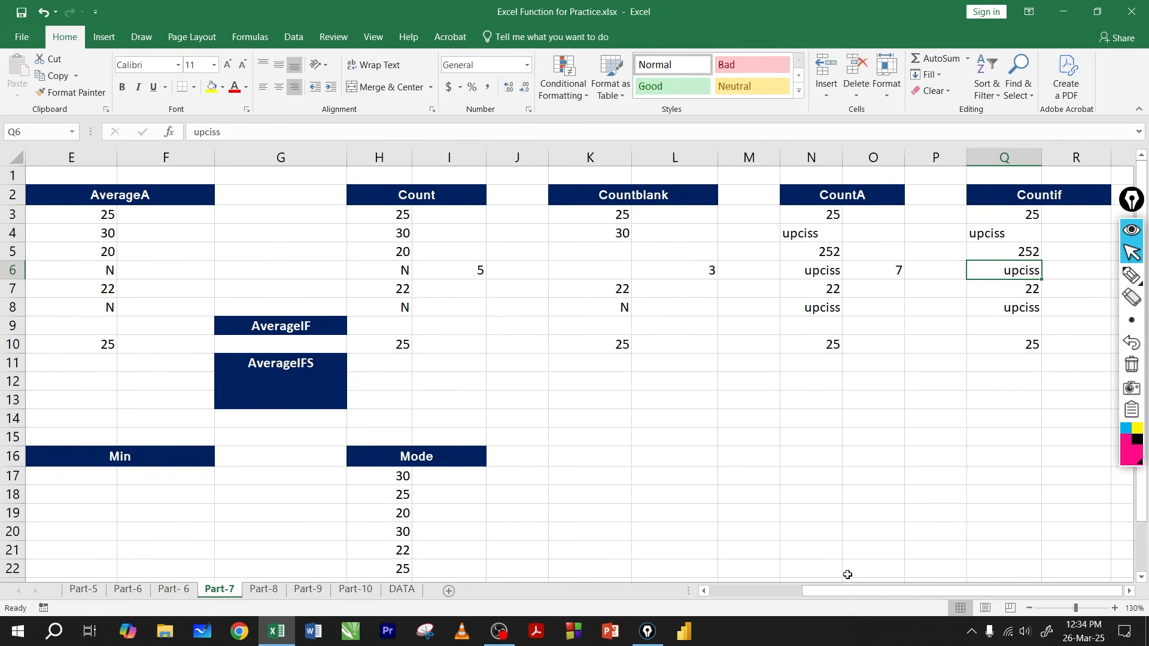
left_click_drag(838, 591, 739, 591)
scroll(598, 473, "down", 2)
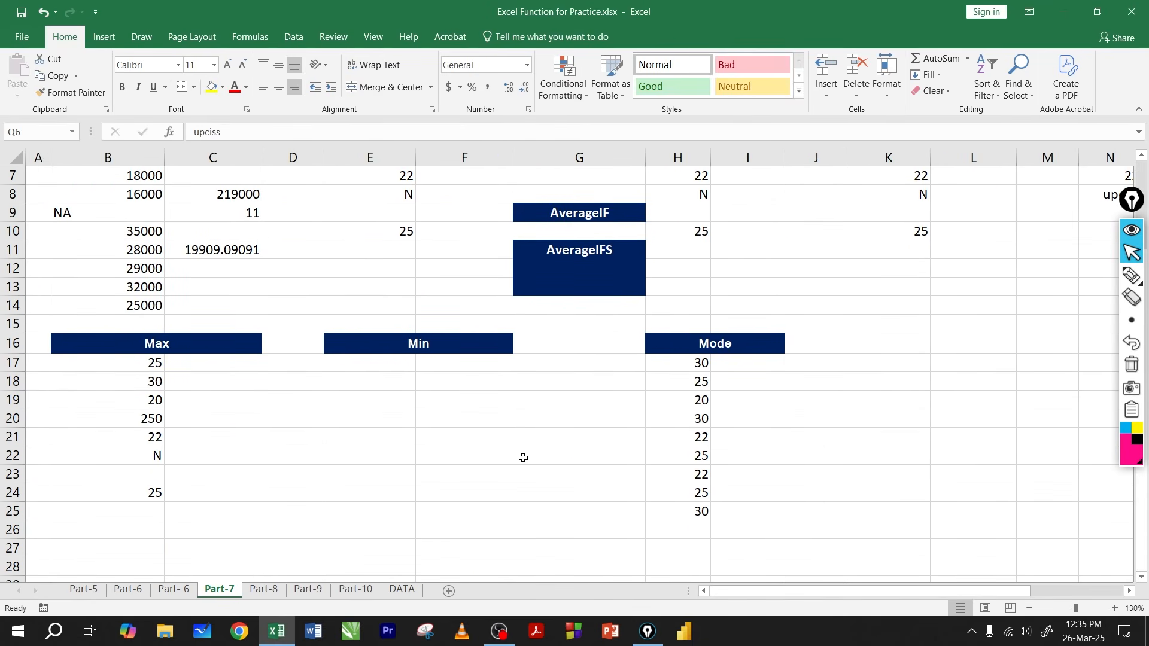
scroll(317, 403, "down", 1)
left_click_drag(143, 311, 129, 465)
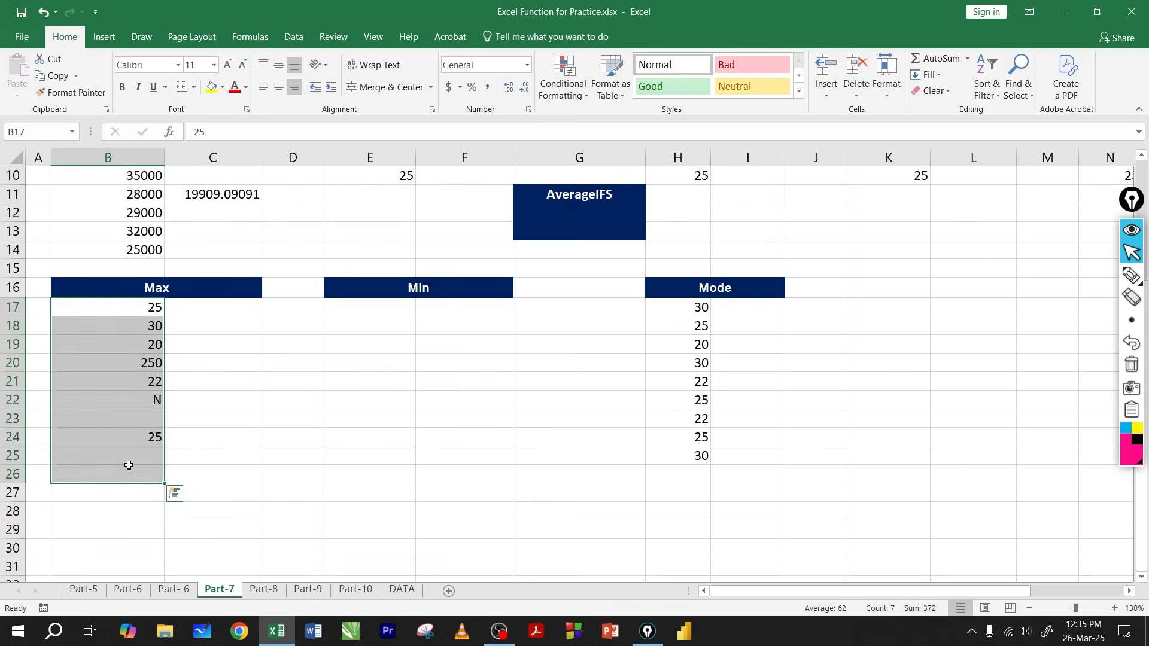
left_click(221, 393)
left_click_drag(156, 326, 136, 420)
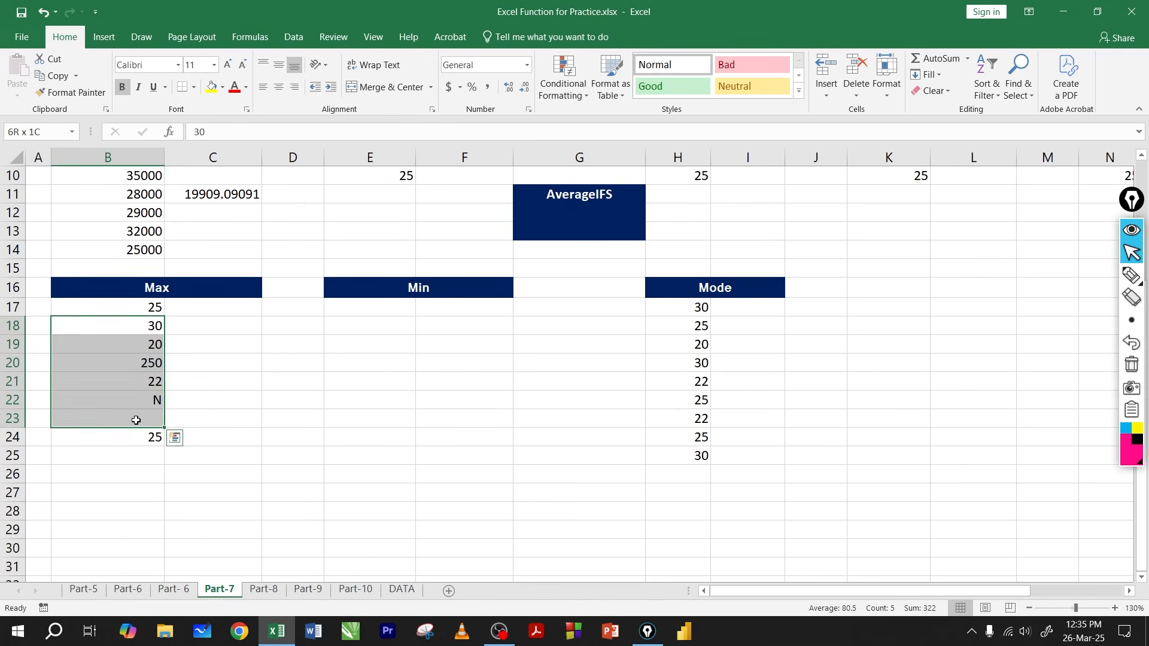
- Find the largest value of B17:B24 with a MAX formula in cell C21
left_click(236, 376)
type("=max")
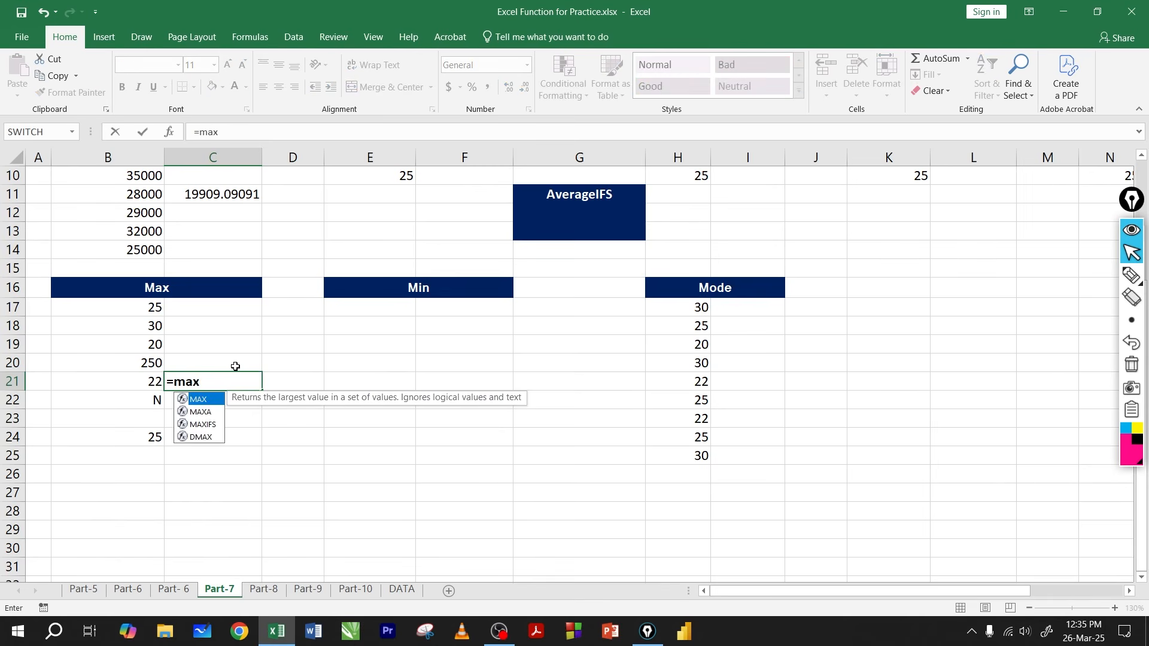
key("Tab")
left_click_drag(145, 312, 141, 434)
key("Return")
left_click(236, 377)
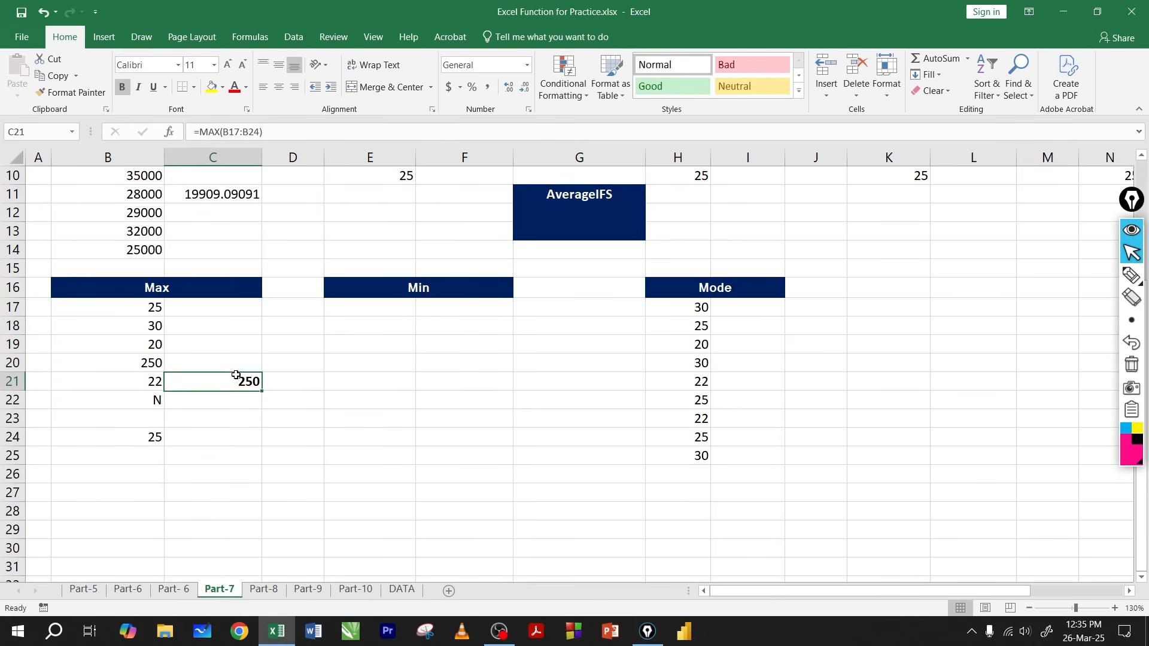
- Find the smallest value of B17:B24 with a MIN formula in cell C19
left_click(431, 363)
left_click(259, 349)
type("=")
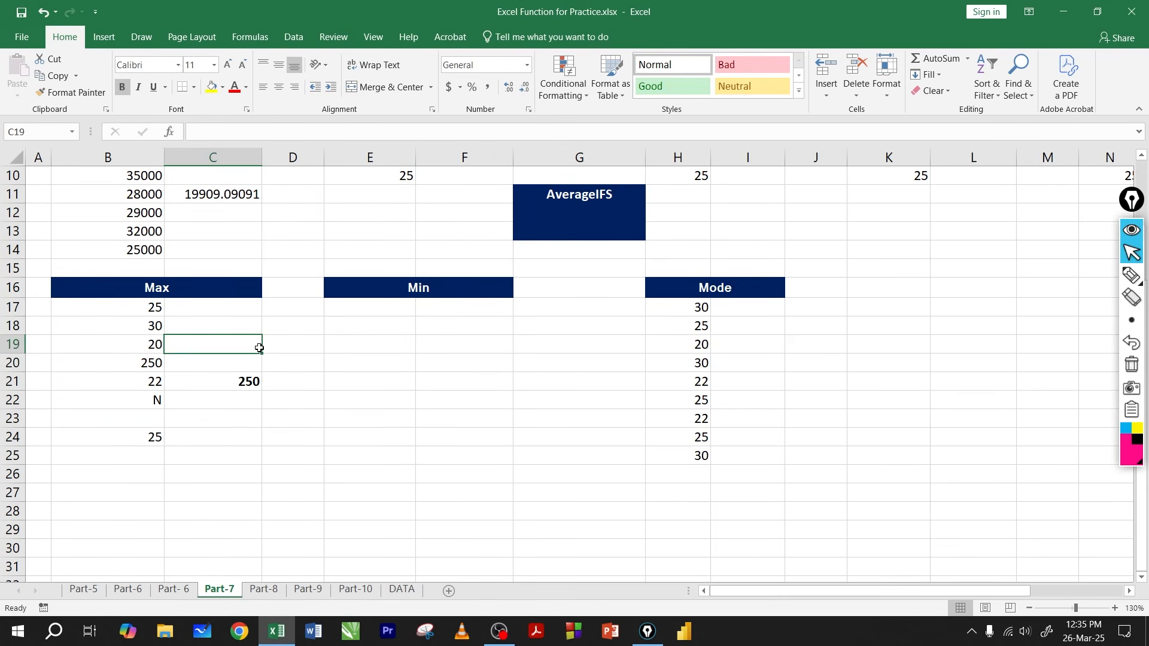
type("min")
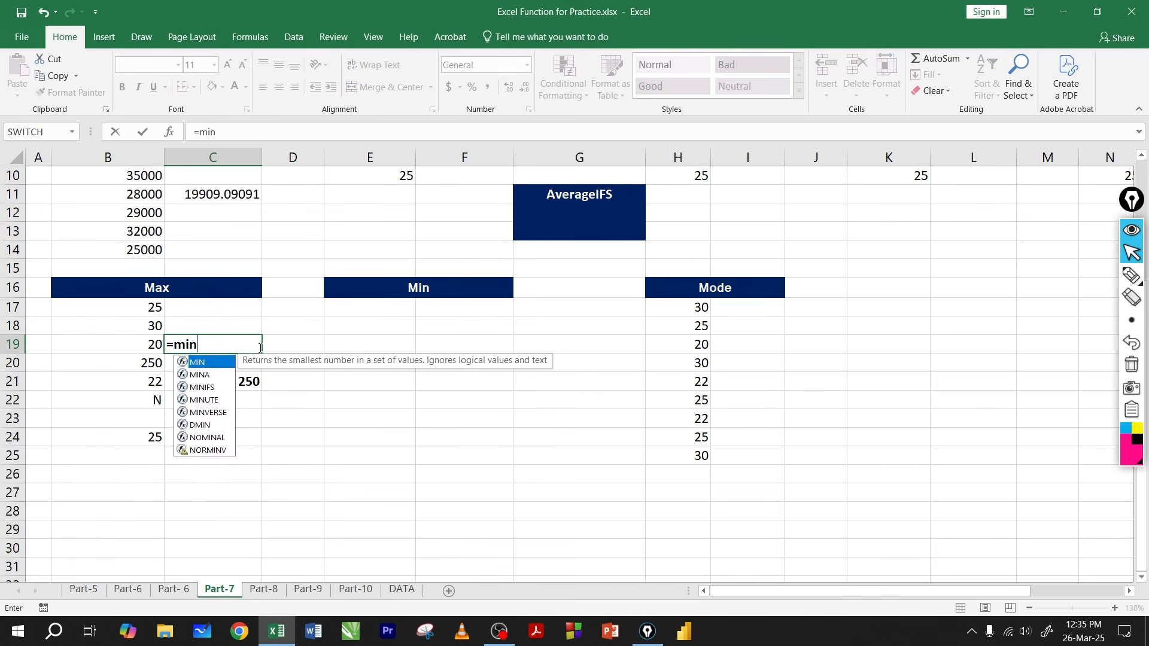
key("Tab")
left_click(153, 312)
left_click_drag(153, 313, 155, 437)
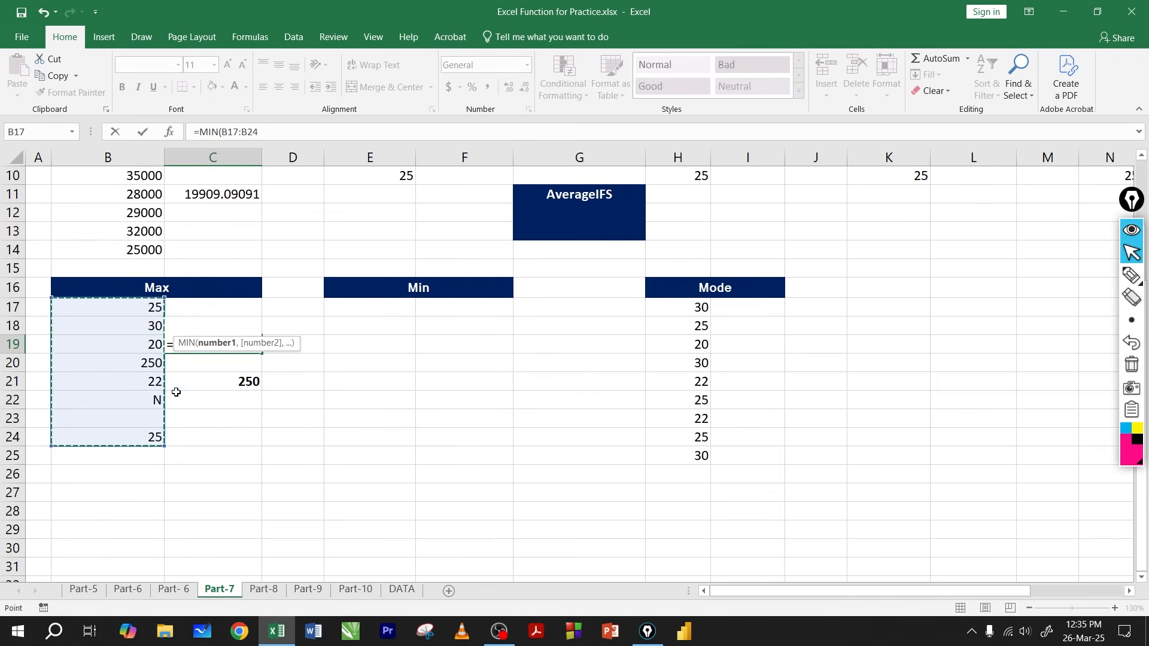
key("Return")
- Review the MIN formula in C19 alongside the MAX result in C21
left_click(210, 335)
left_click_drag(210, 336, 213, 403)
left_click(209, 352)
left_click(246, 343)
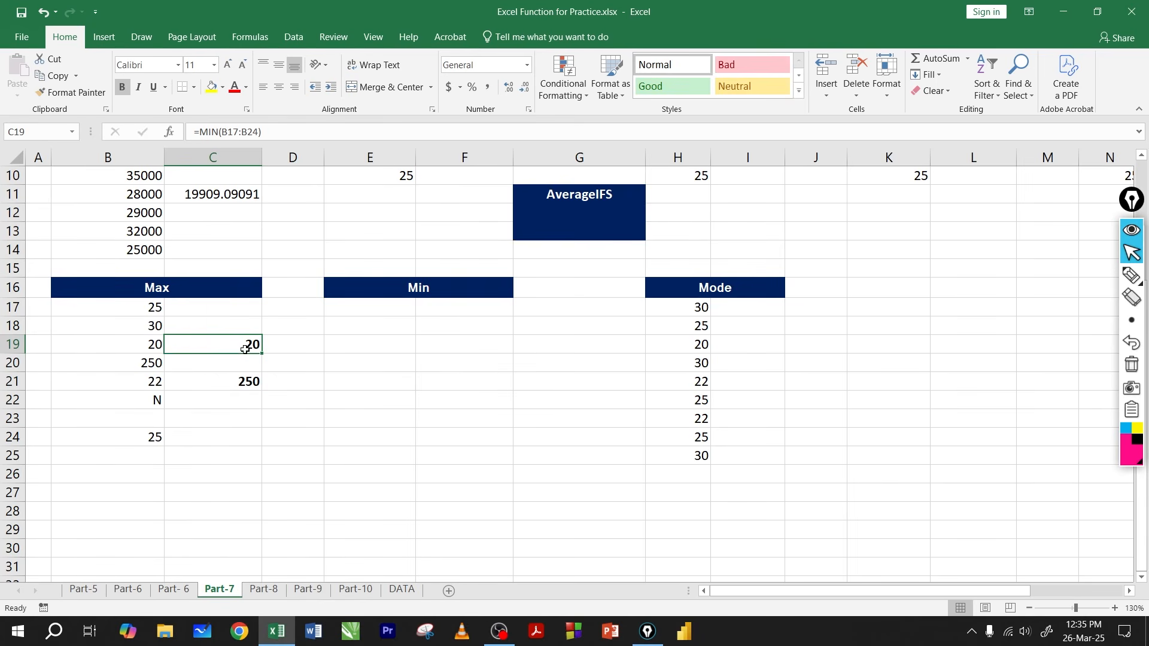
left_click(308, 350)
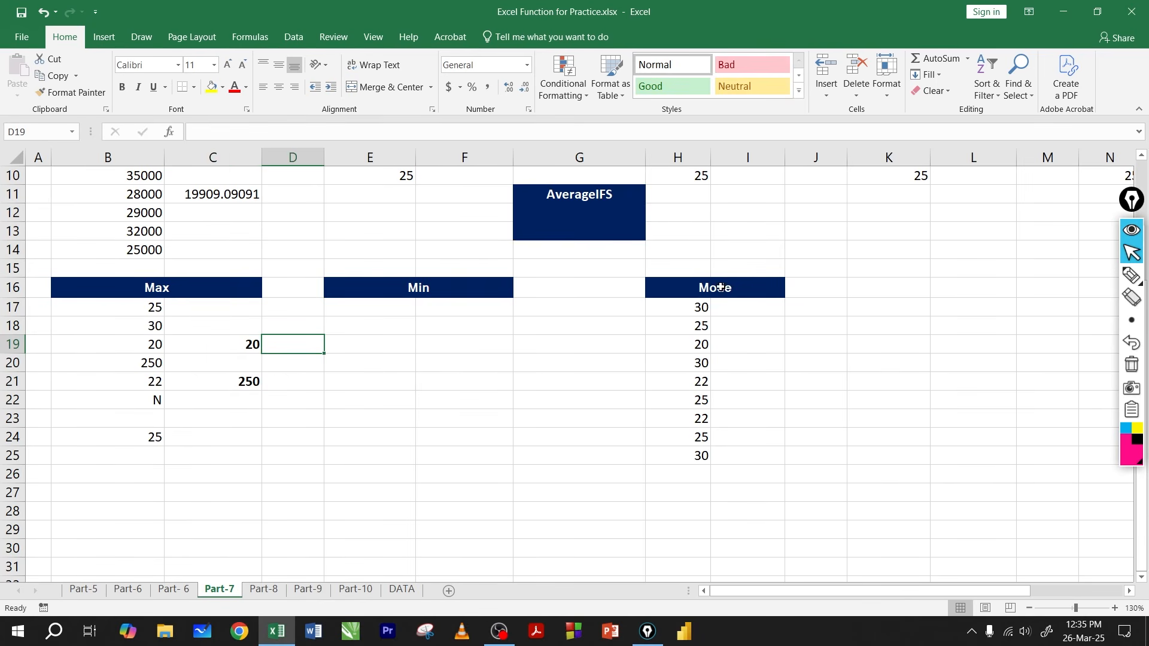
- Write the word mod as a note in cell G19 and clear it again
left_click(559, 351)
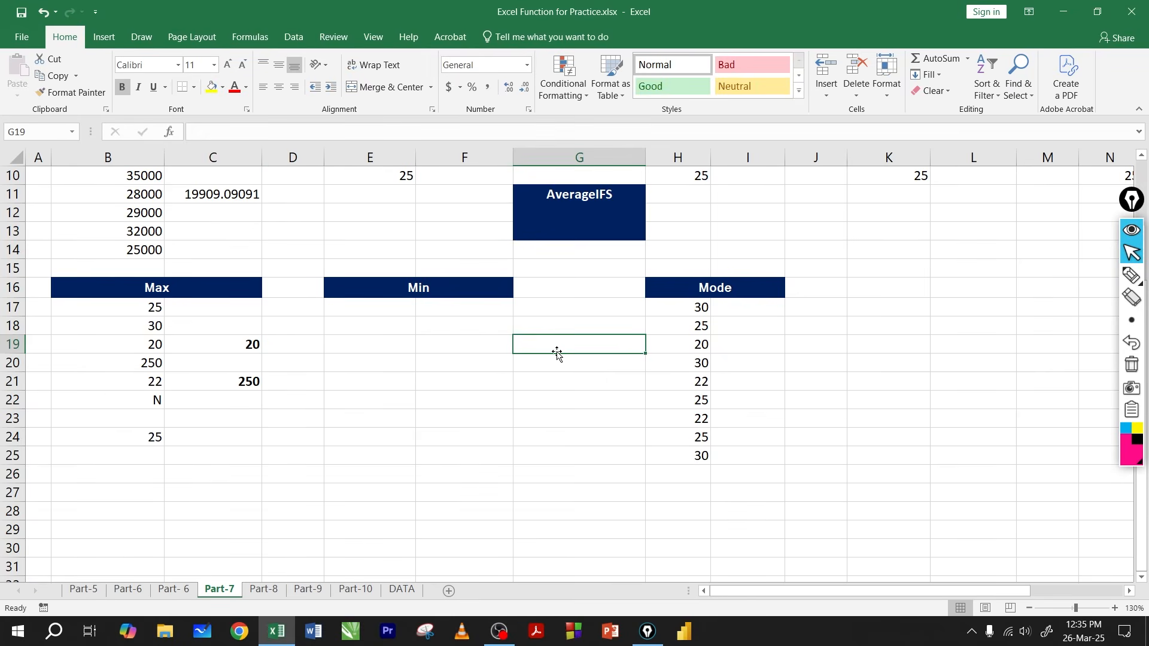
type("mod")
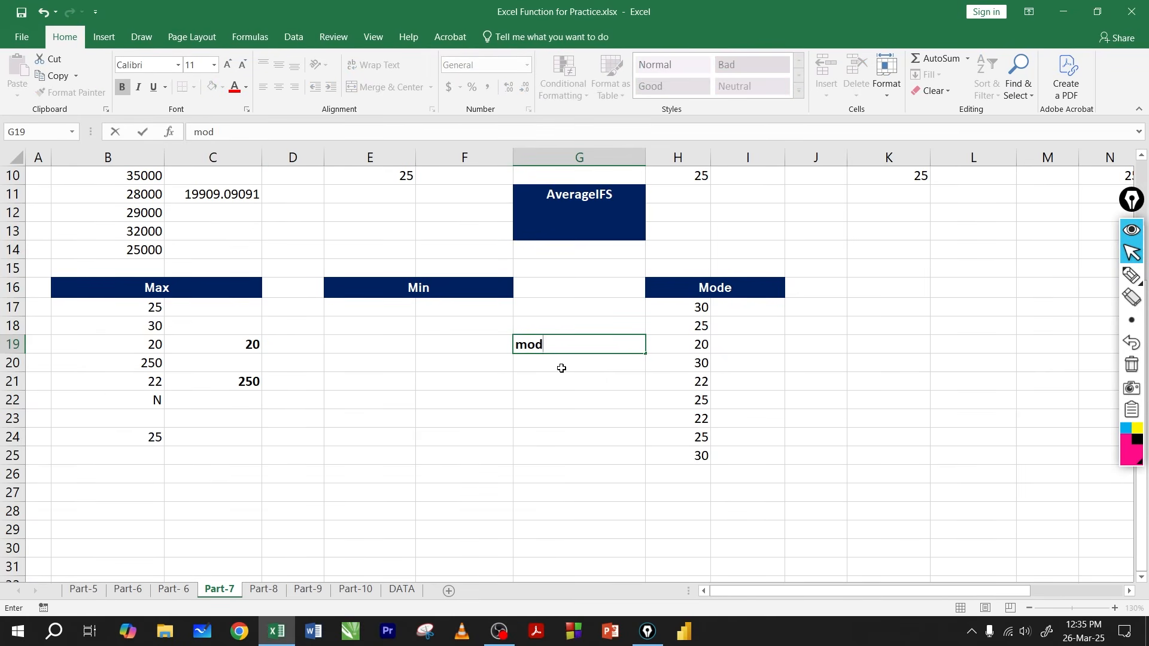
key("Return")
left_click(558, 345)
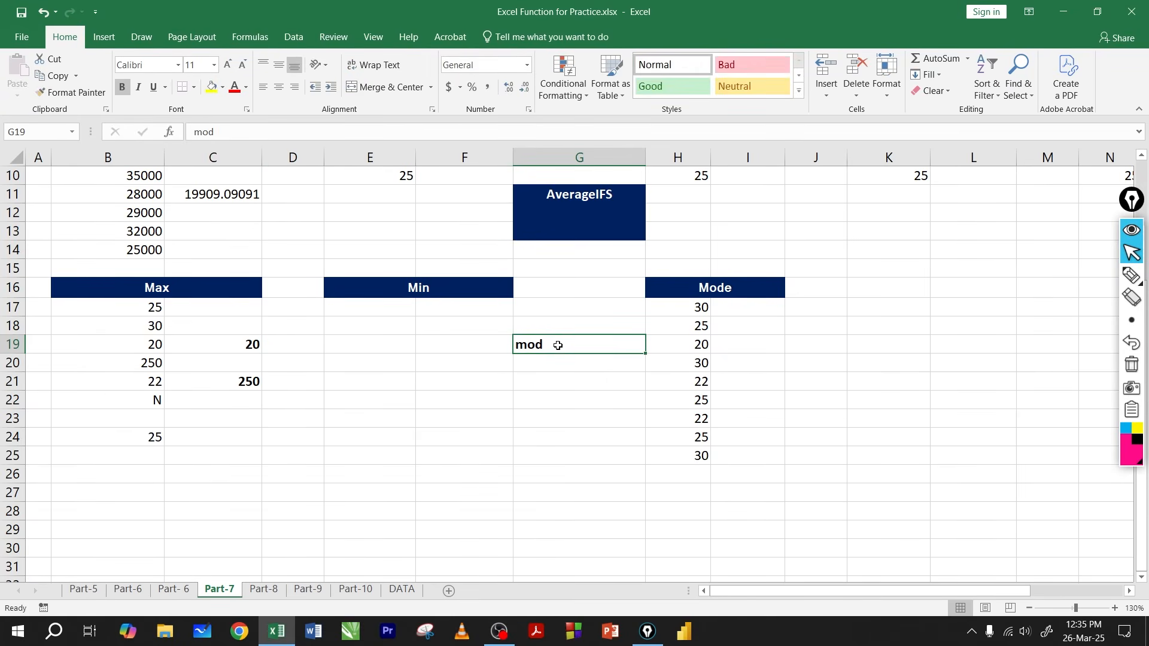
key("Delete")
- Look at the MOD table of numbers and divisors on the Part-5 sheet and return to Part-7
left_click_drag(878, 592, 903, 593)
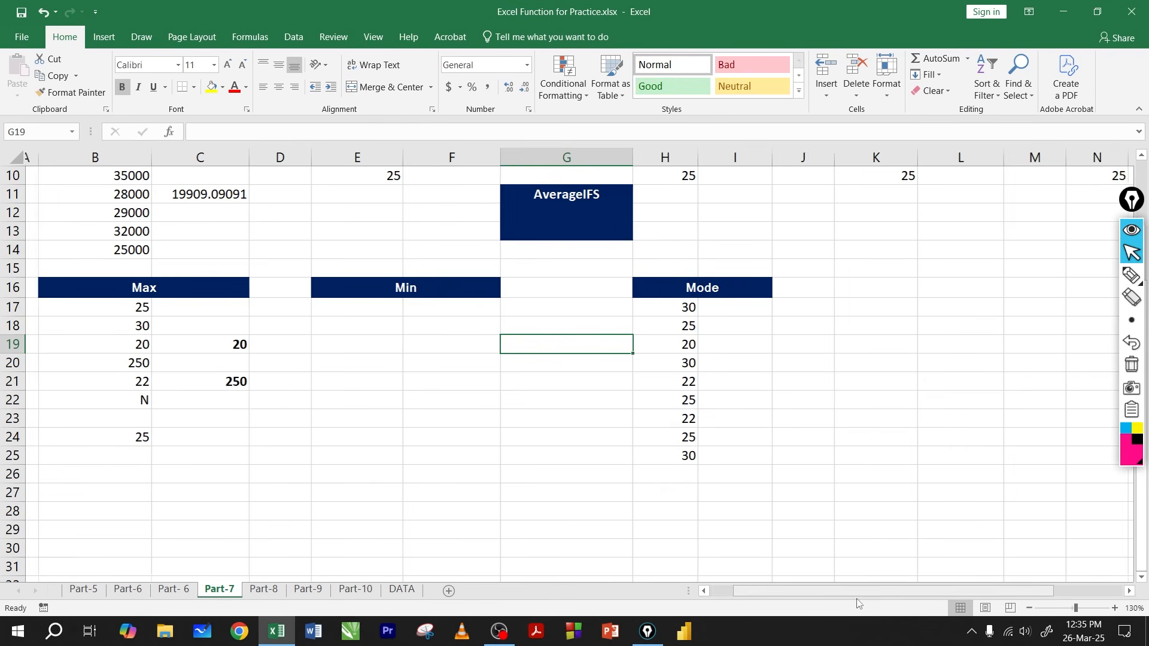
left_click(83, 590)
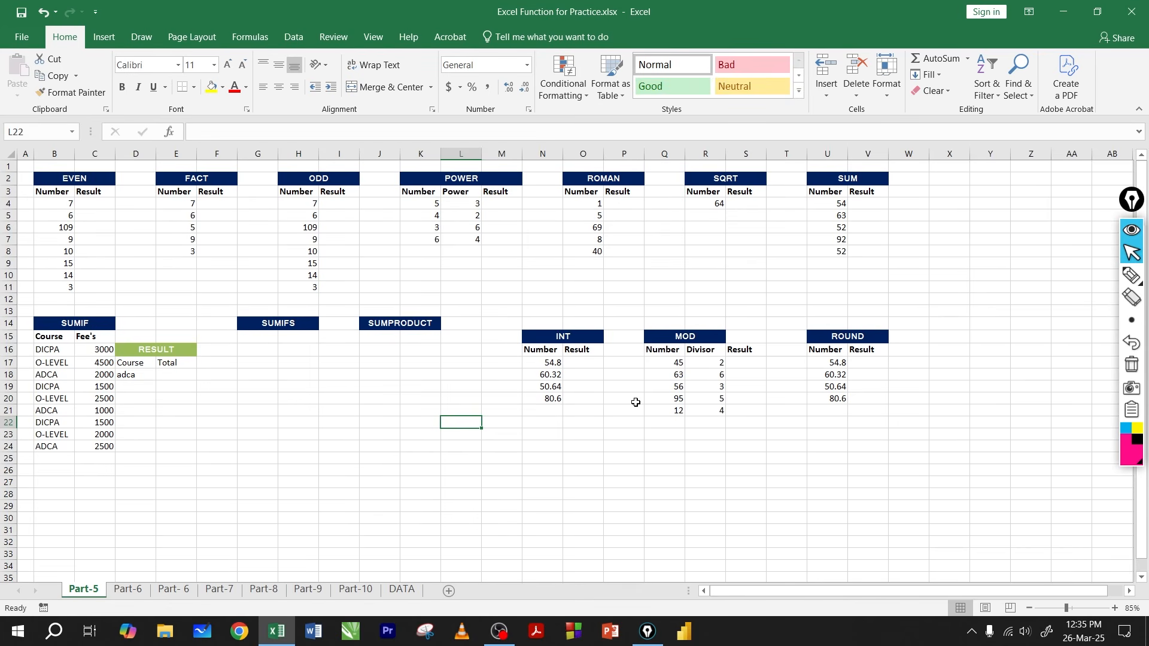
left_click_drag(683, 344, 683, 386)
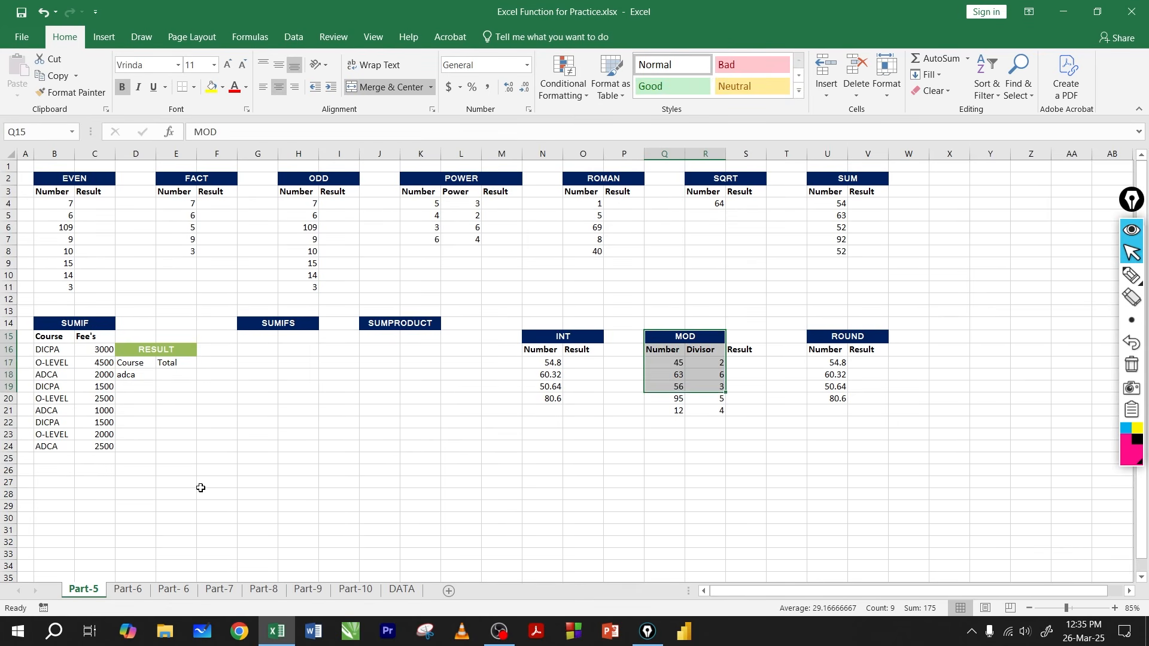
left_click(219, 590)
- Examine the values under the Mode heading in H17:H25 for repeated numbers
left_click(716, 307)
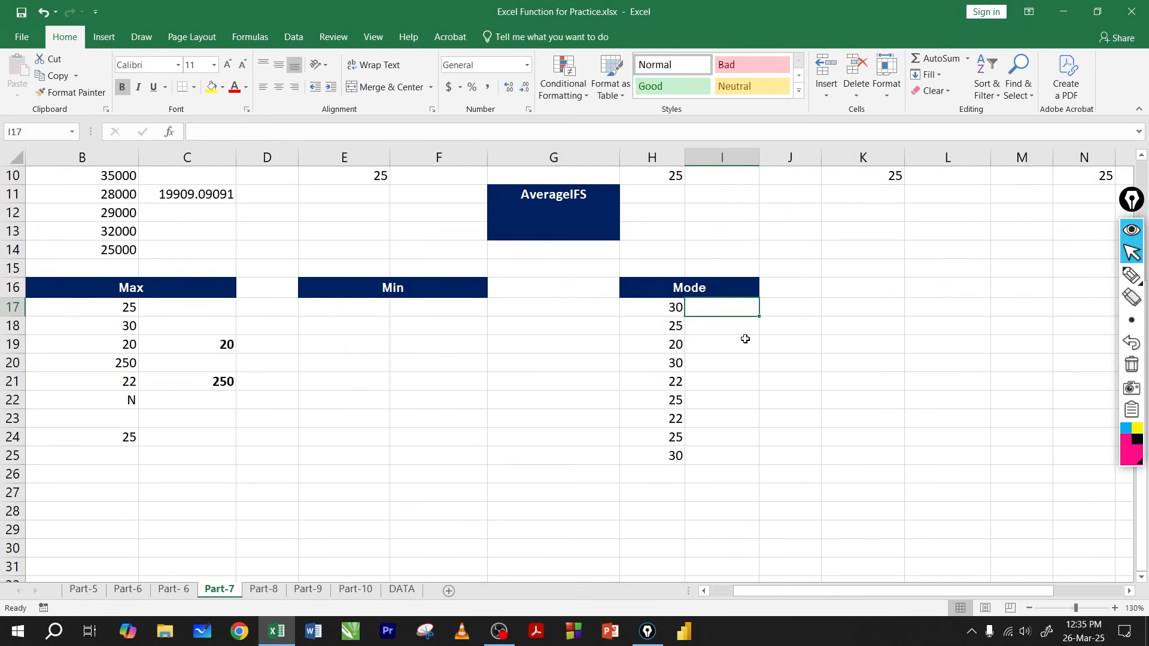
scroll(747, 341, "up", 6, "ctrl")
scroll(746, 341, "down", 2)
left_click_drag(844, 590, 894, 597)
scroll(618, 339, "up", 1)
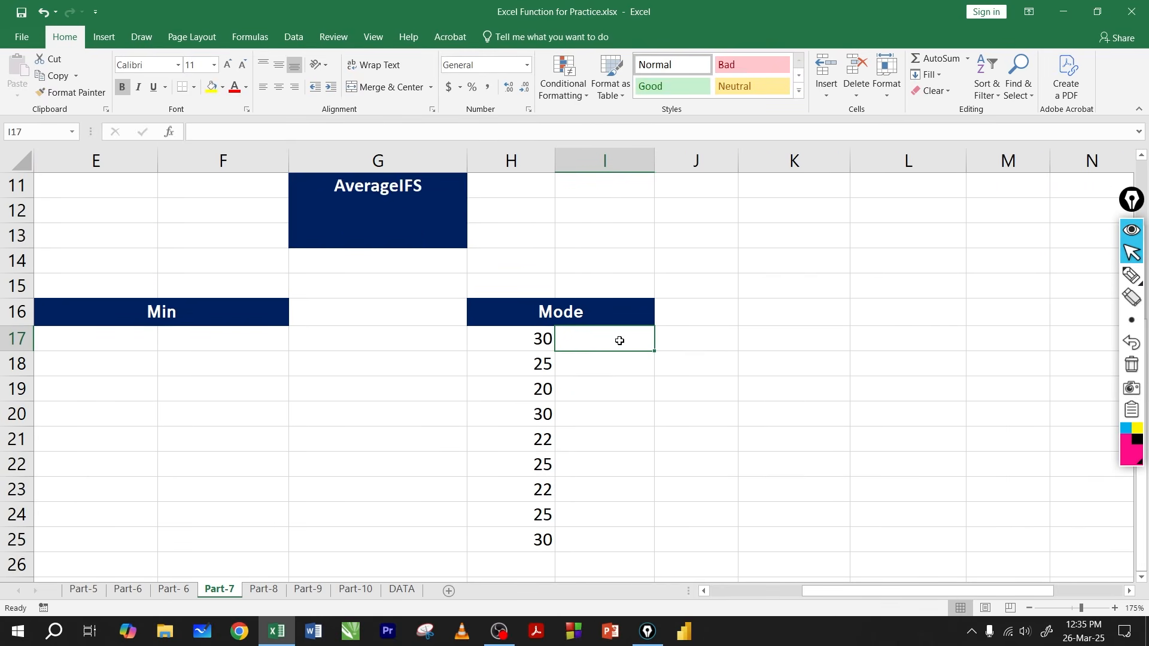
scroll(532, 281, "down", 1)
left_click_drag(520, 264, 541, 468)
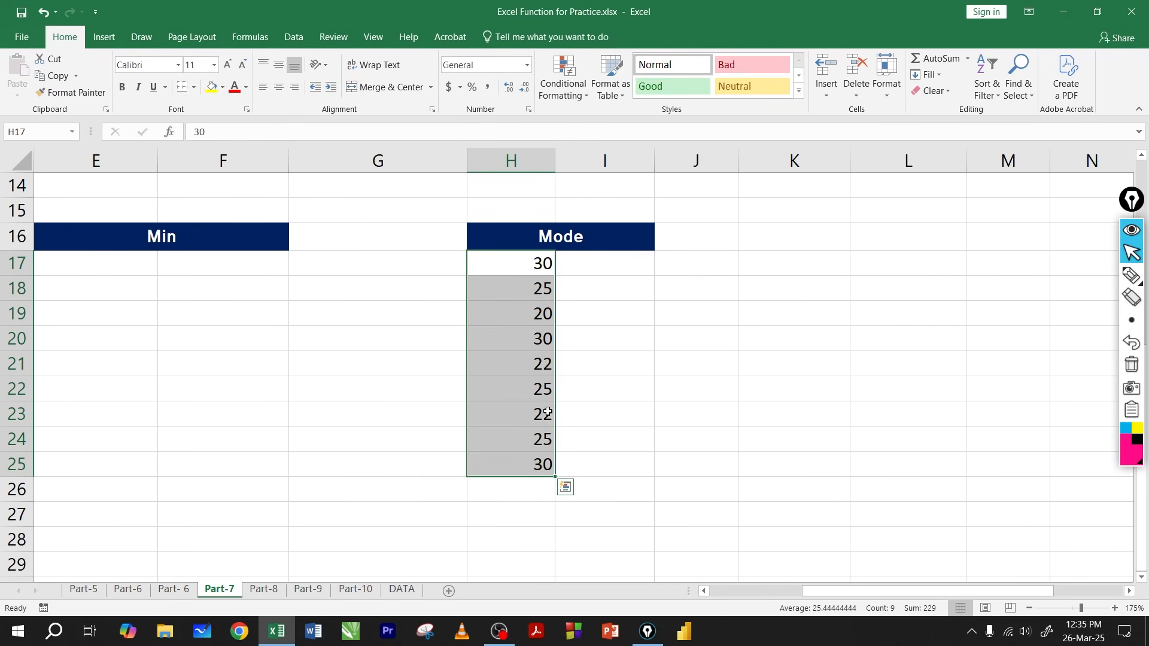
left_click(615, 332)
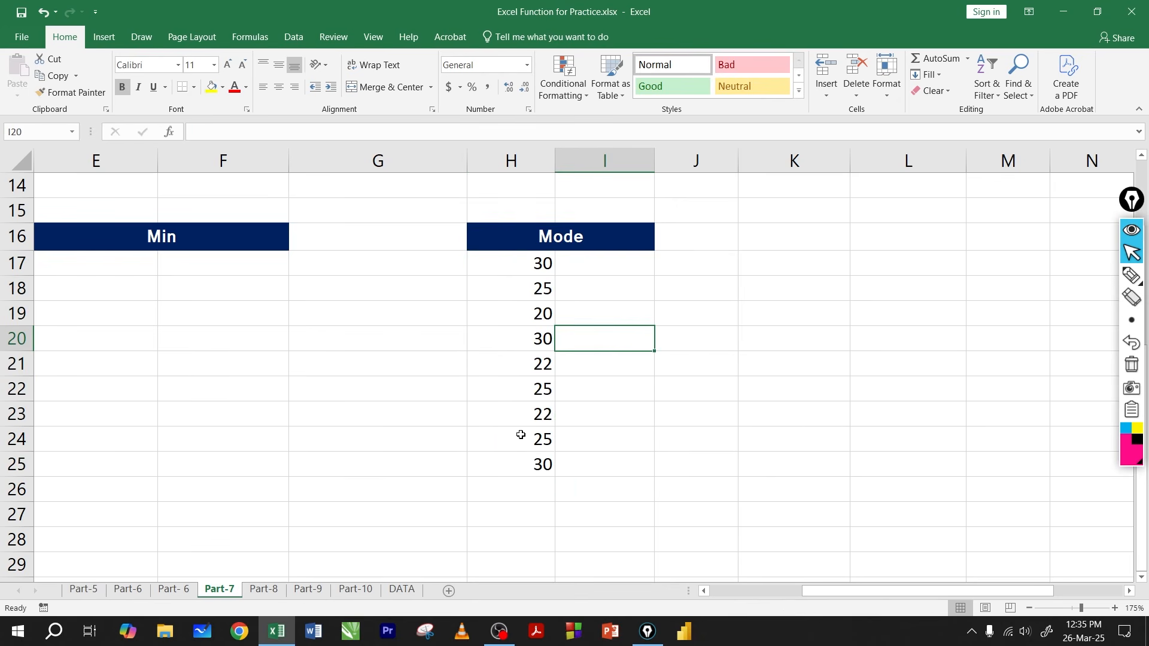
left_click_drag(503, 268, 510, 470)
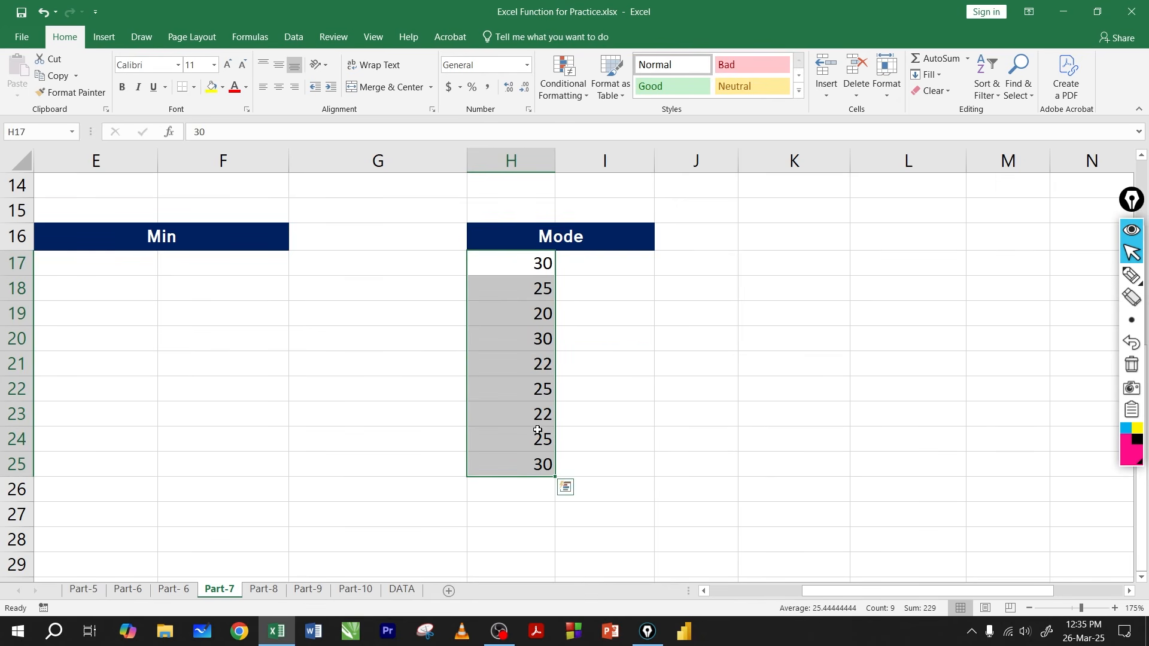
left_click(623, 349)
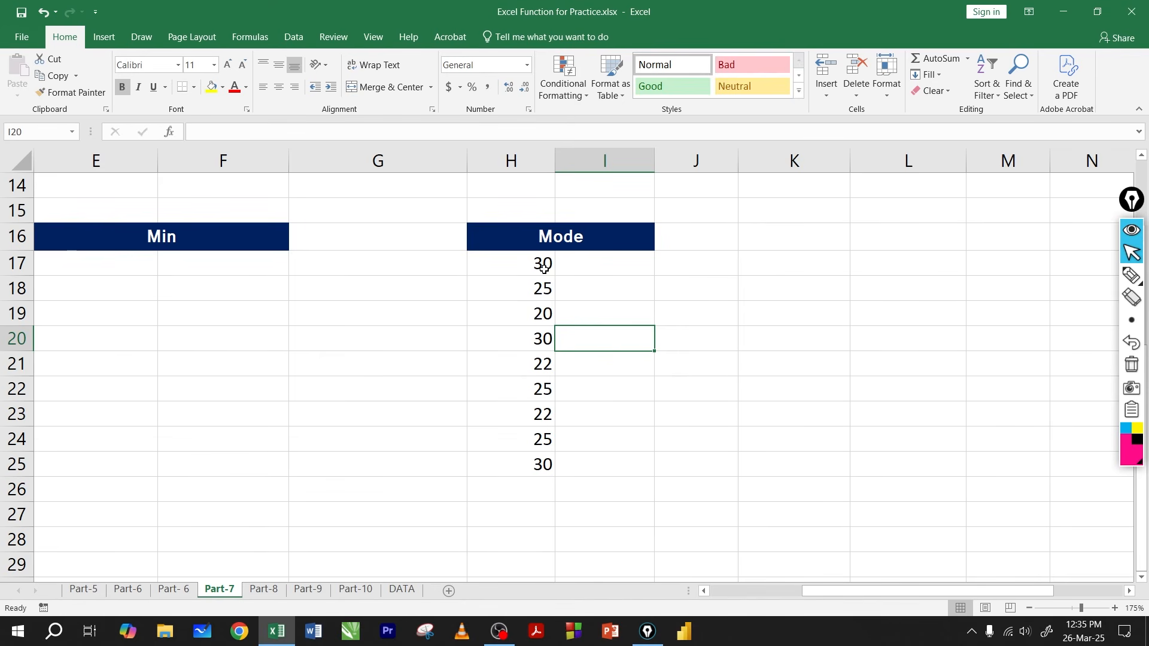
left_click_drag(544, 268, 541, 467)
left_click(628, 348)
- Find the most frequent value of H17:H25 with a MODE.MULT formula in cell I21 and check it against the list
left_click(639, 366)
type("=")
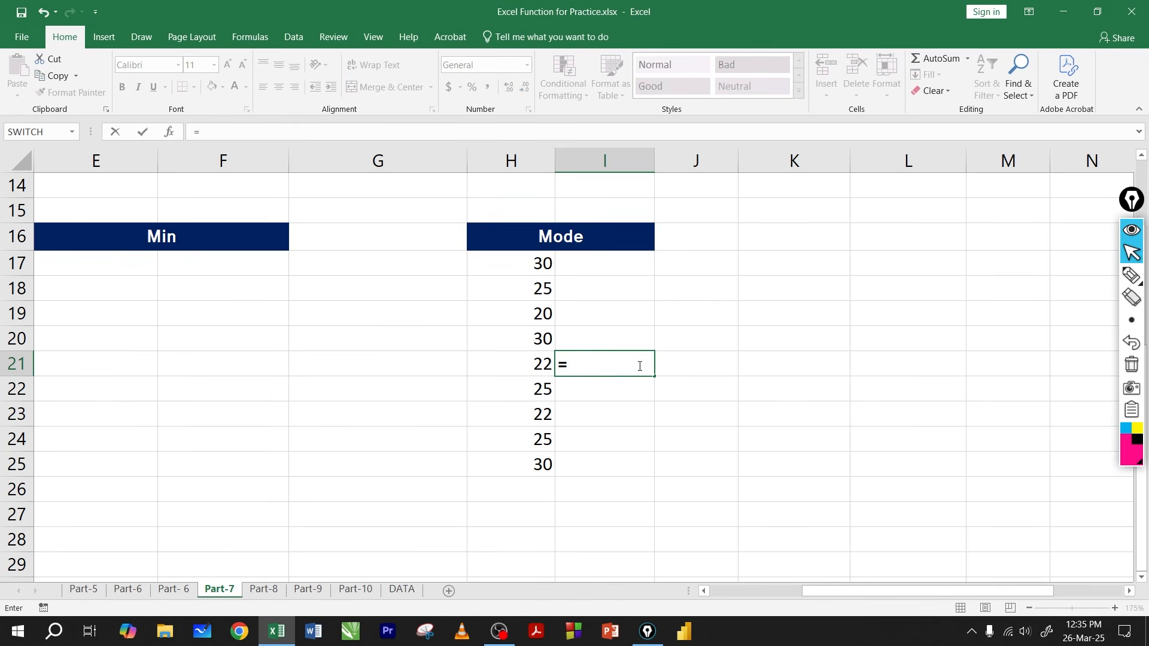
type("mode")
key("Tab")
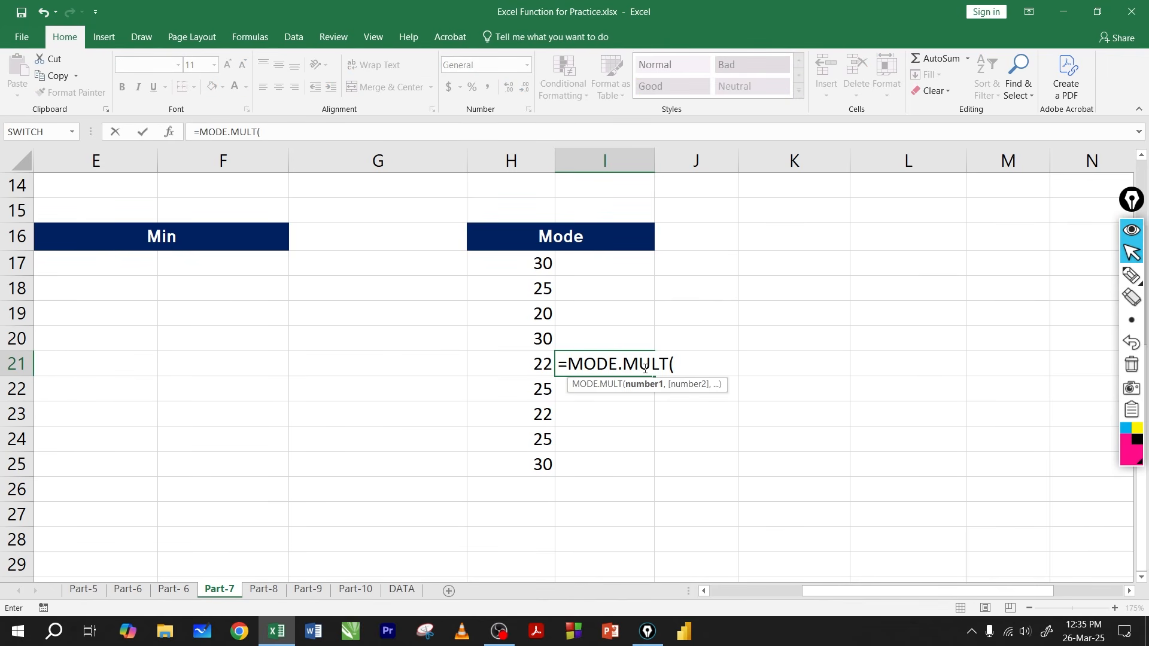
left_click_drag(525, 265, 524, 462)
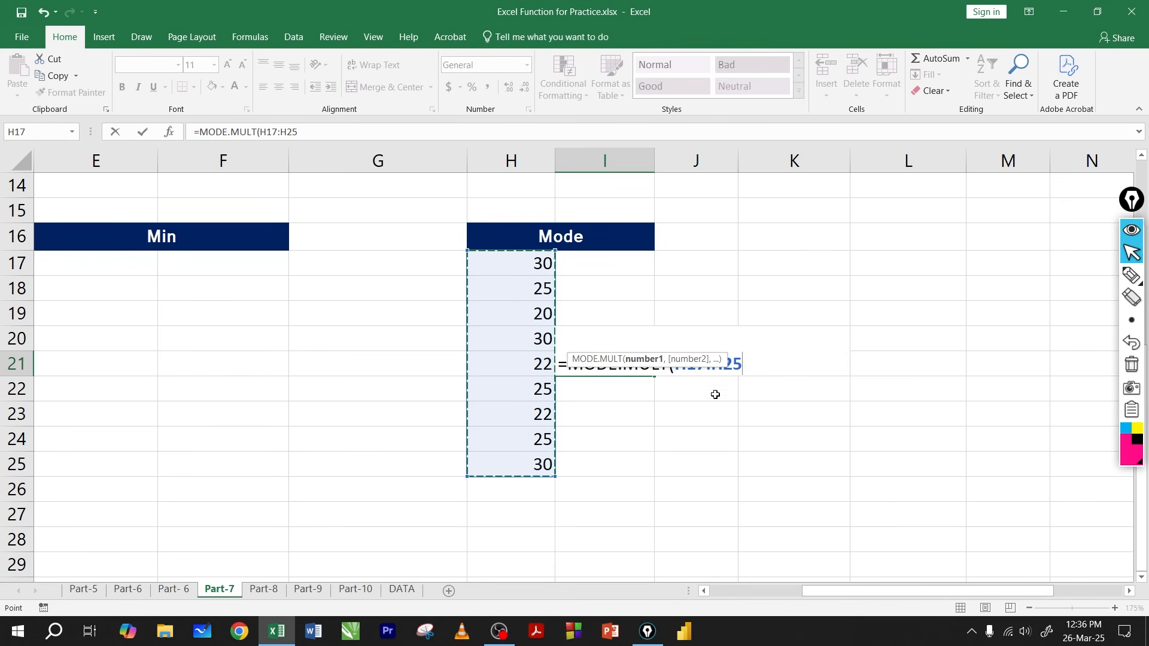
key("Return")
left_click(617, 359)
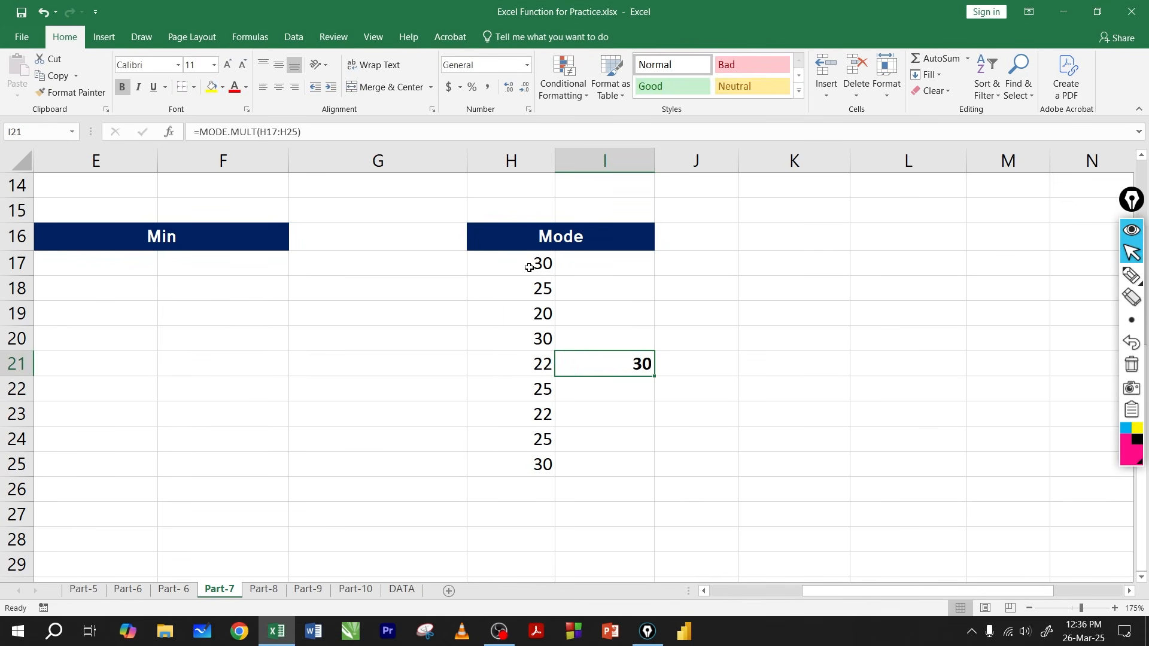
left_click_drag(529, 268, 522, 467)
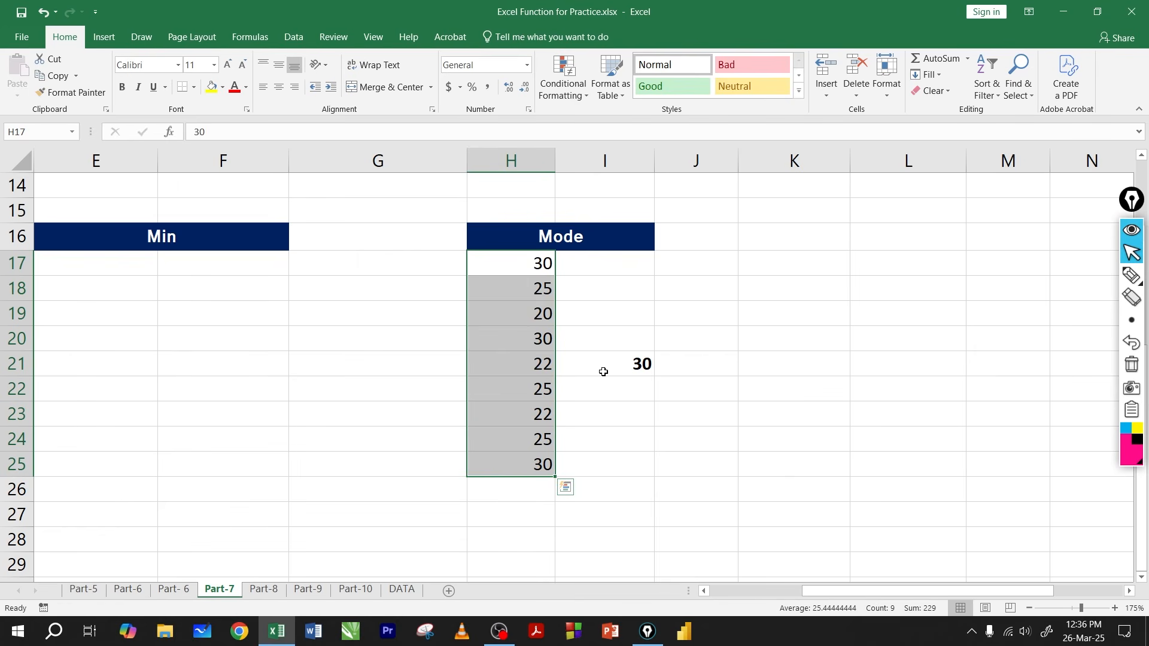
- Examine how often the values 30, 25 and 22 each repeat in the Mode list H17:H25
left_click(520, 263)
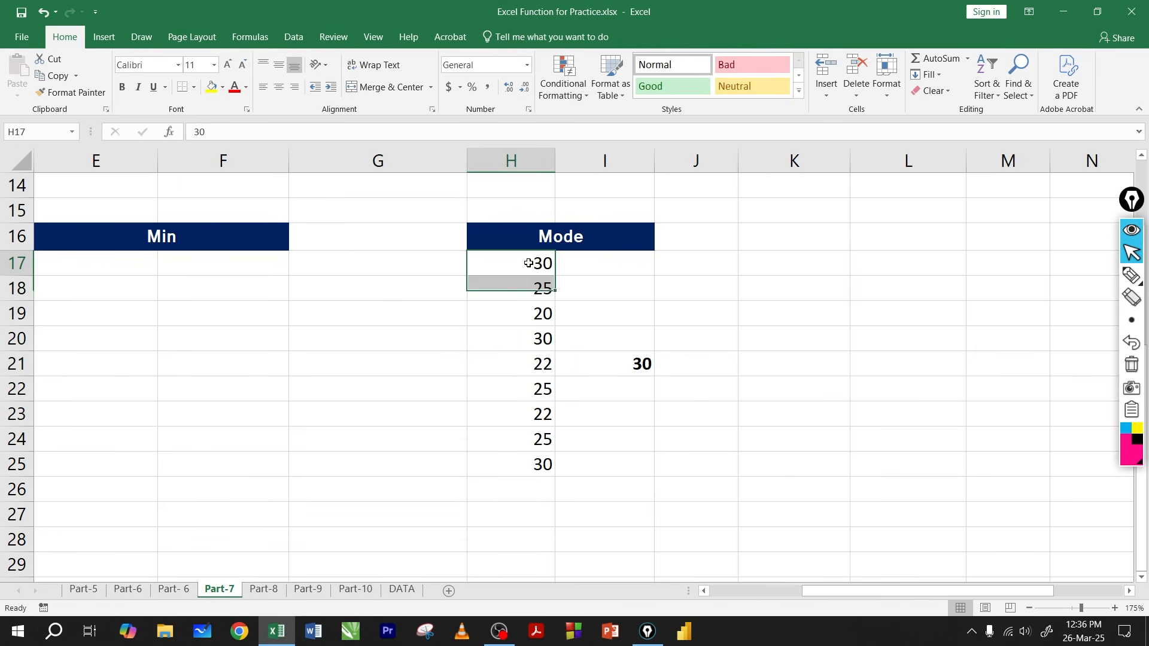
left_click(537, 460)
left_click(527, 437)
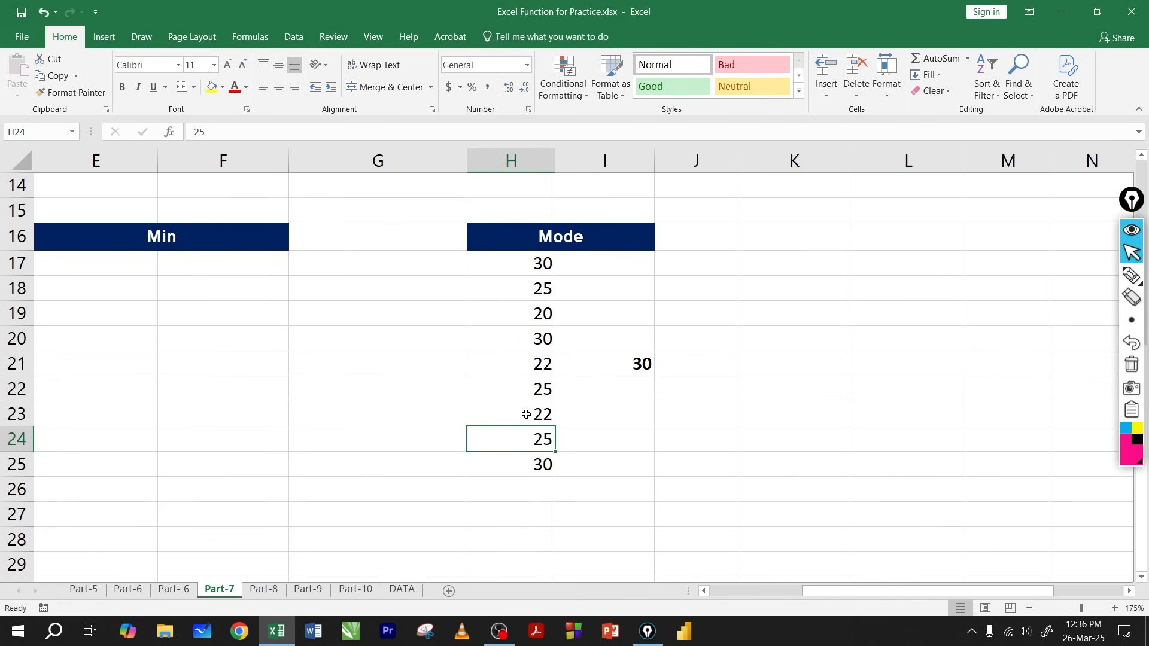
left_click(529, 289)
left_click(522, 412)
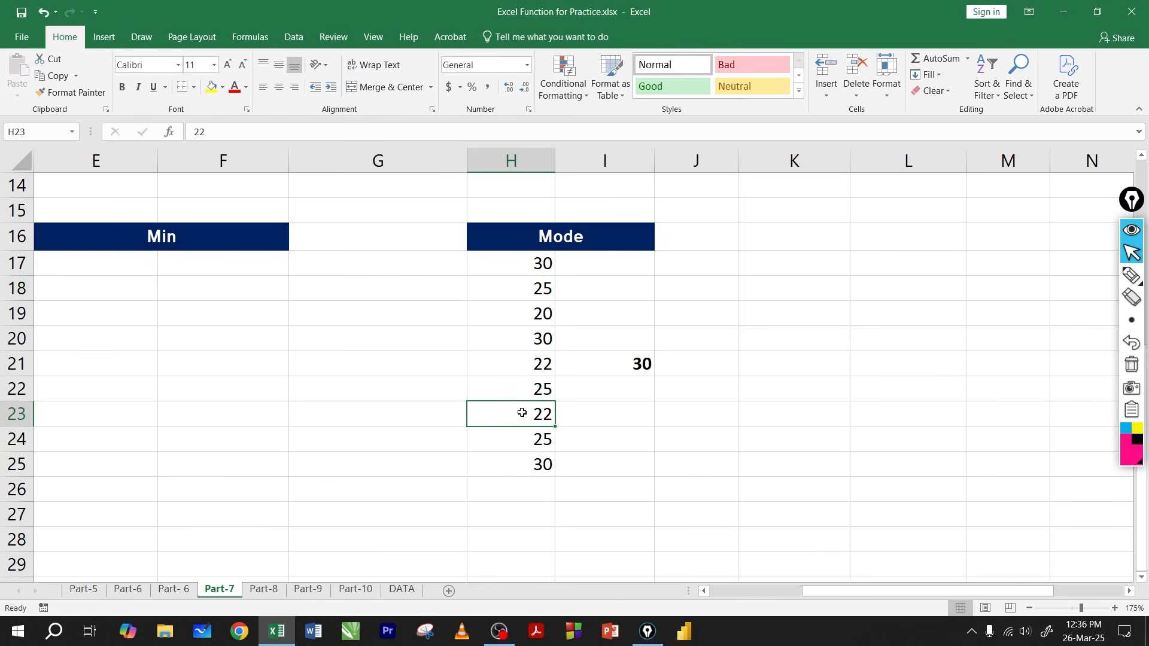
left_click(523, 361)
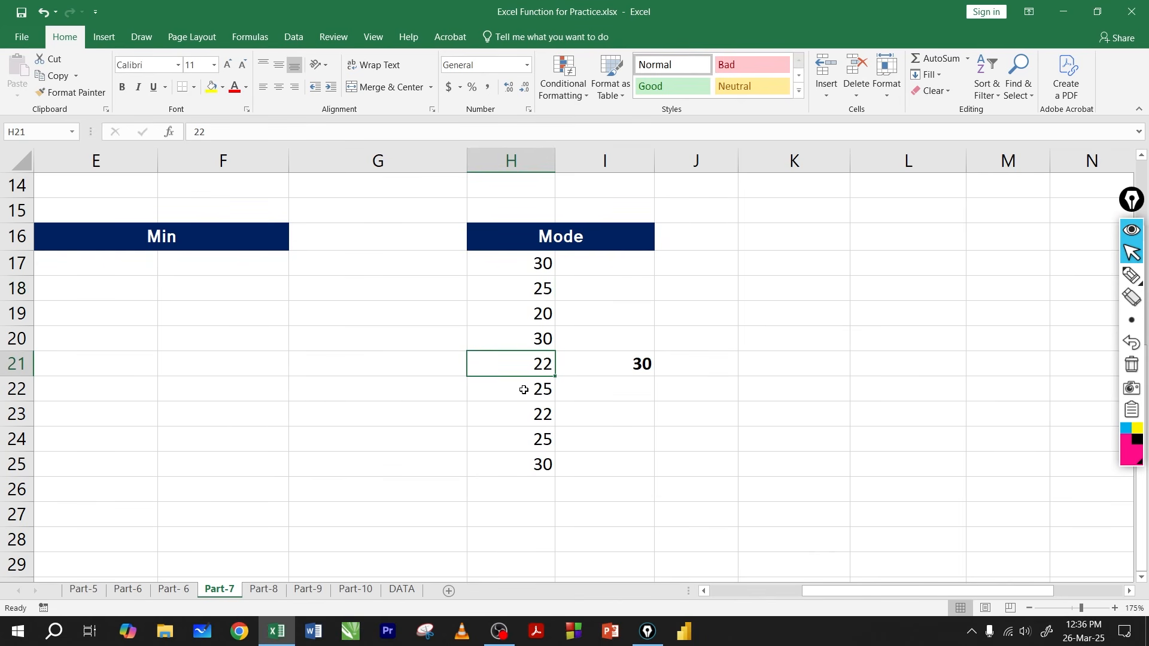
left_click(524, 390)
left_click(529, 292)
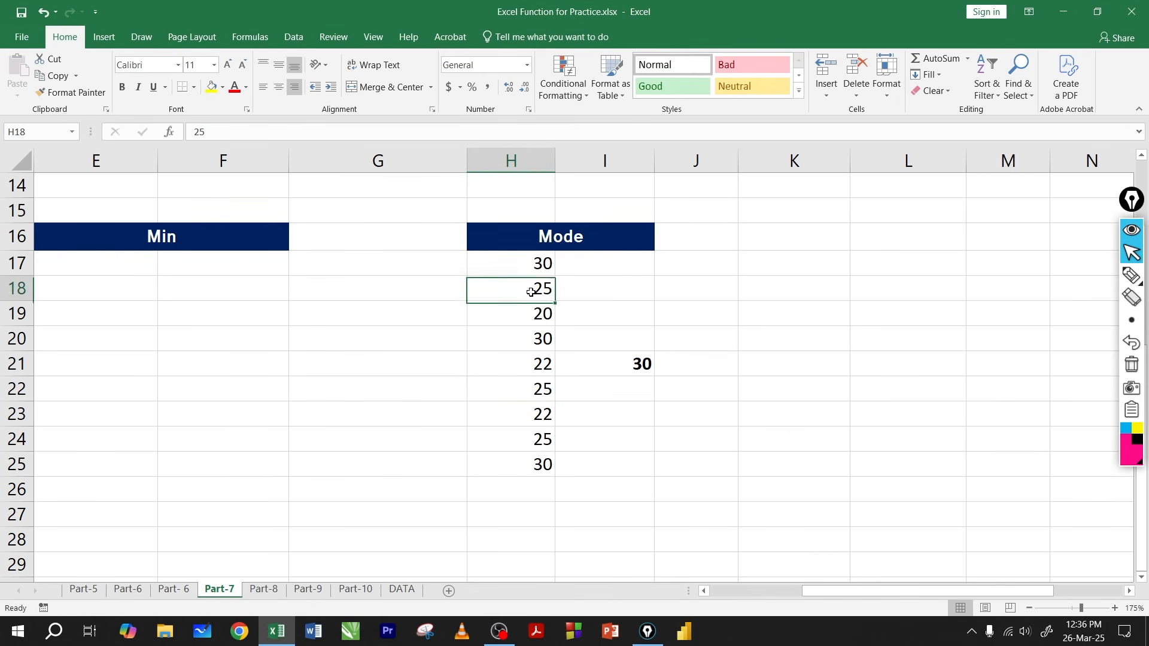
left_click(531, 380)
left_click(533, 436)
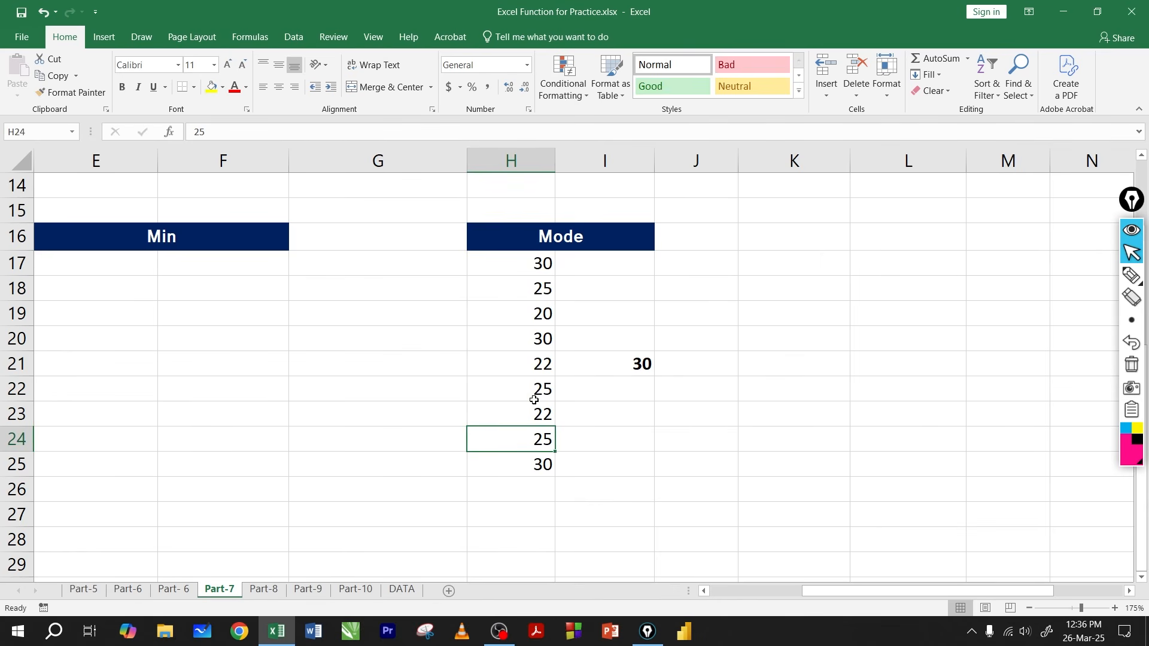
- Compare the positions of the 30 and 25 entries in H17:H25 with the MODE.MULT formula in I21
left_click(536, 339)
left_click(533, 262)
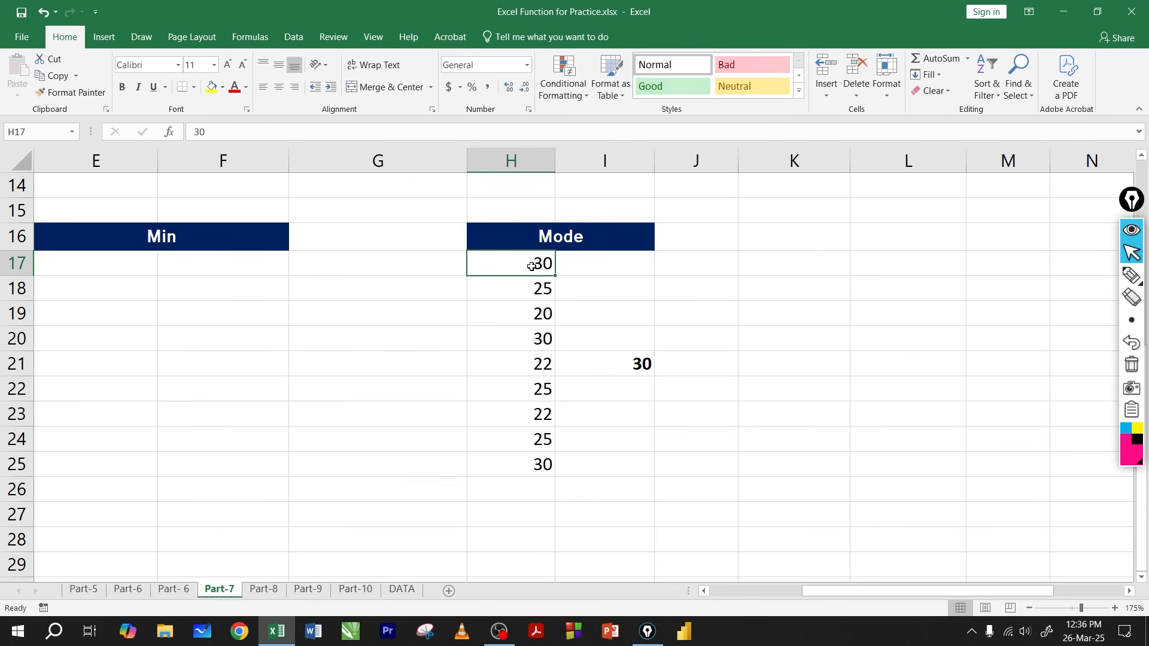
left_click(526, 333)
left_click(528, 460)
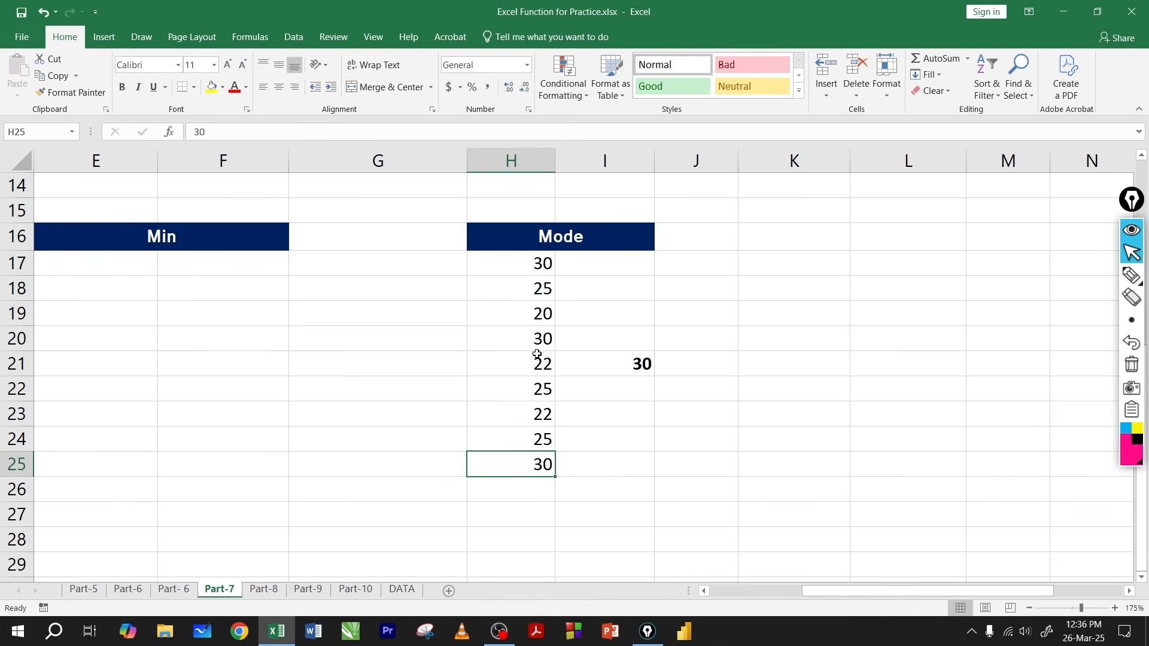
left_click(535, 262)
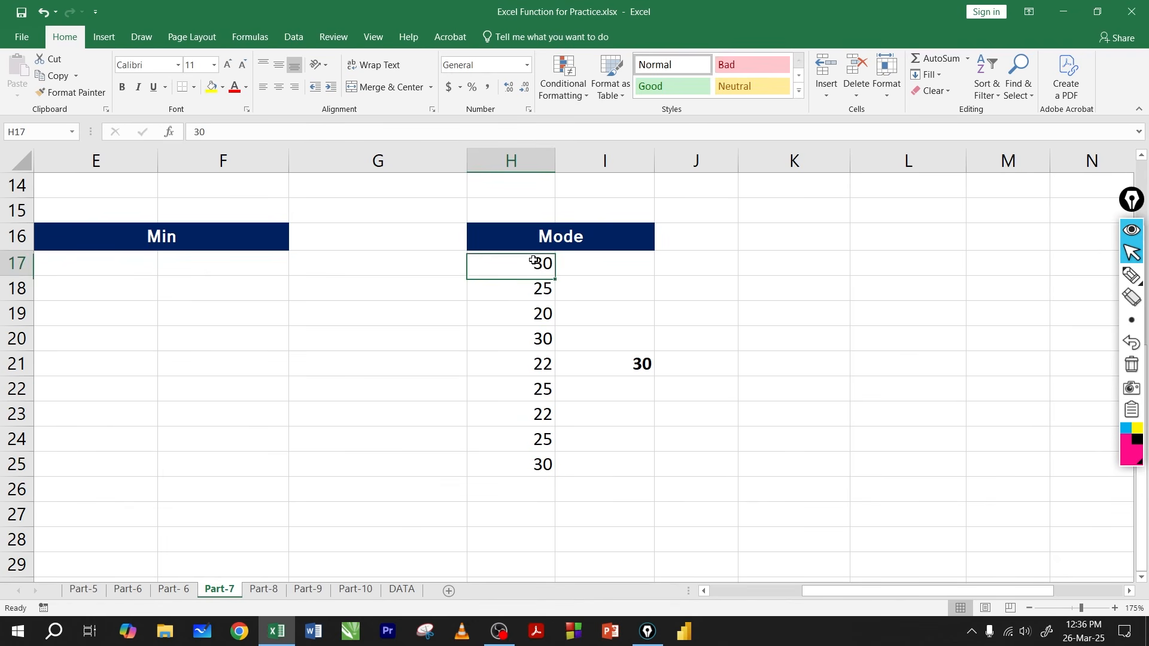
left_click(523, 334)
left_click(524, 458)
left_click(532, 387)
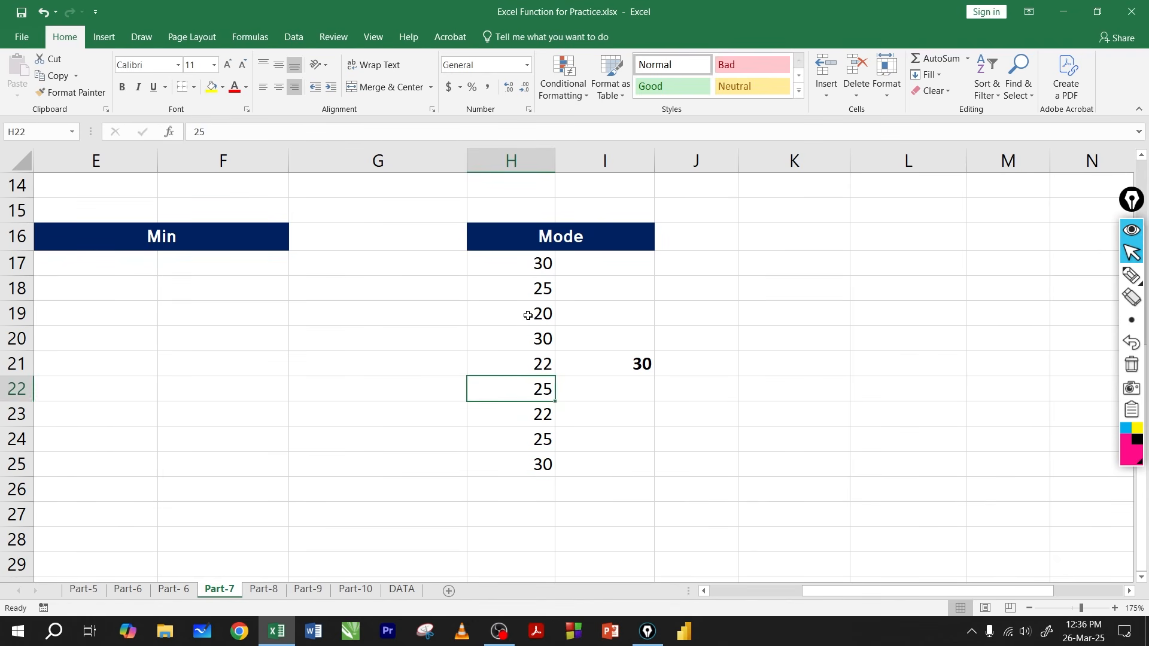
left_click(528, 316)
left_click(528, 298)
left_click(525, 390)
left_click(532, 264)
left_click(610, 356)
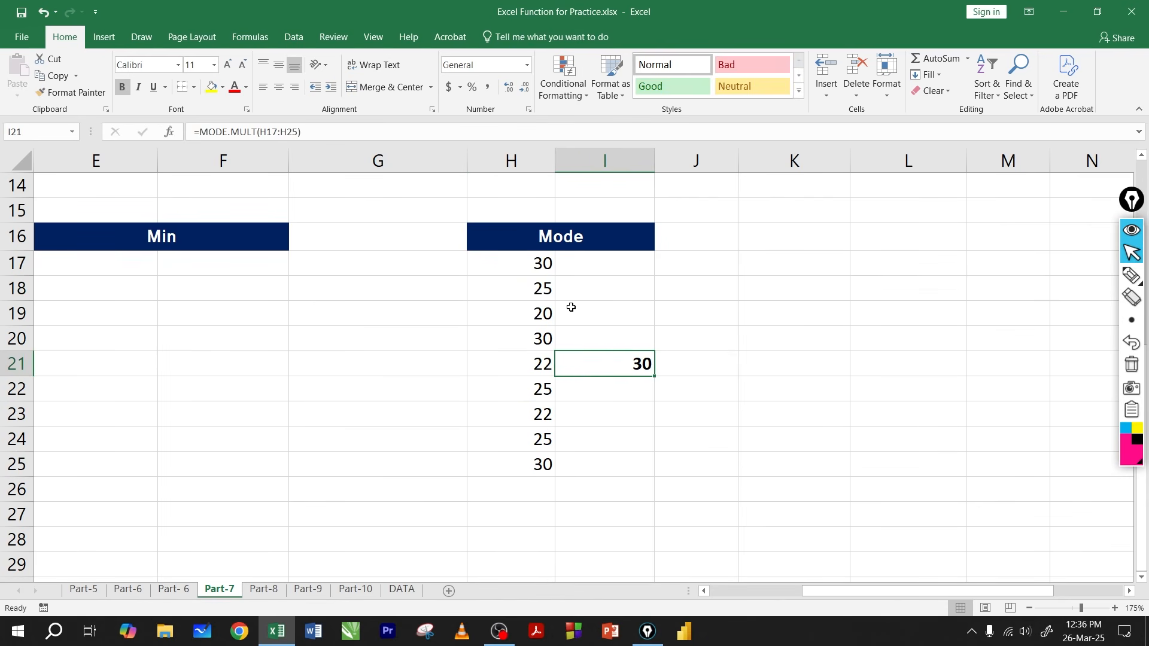
- Change H19 to 25 and check the MODE.MULT result in I21 against the 25 entries in the list
left_click(523, 315)
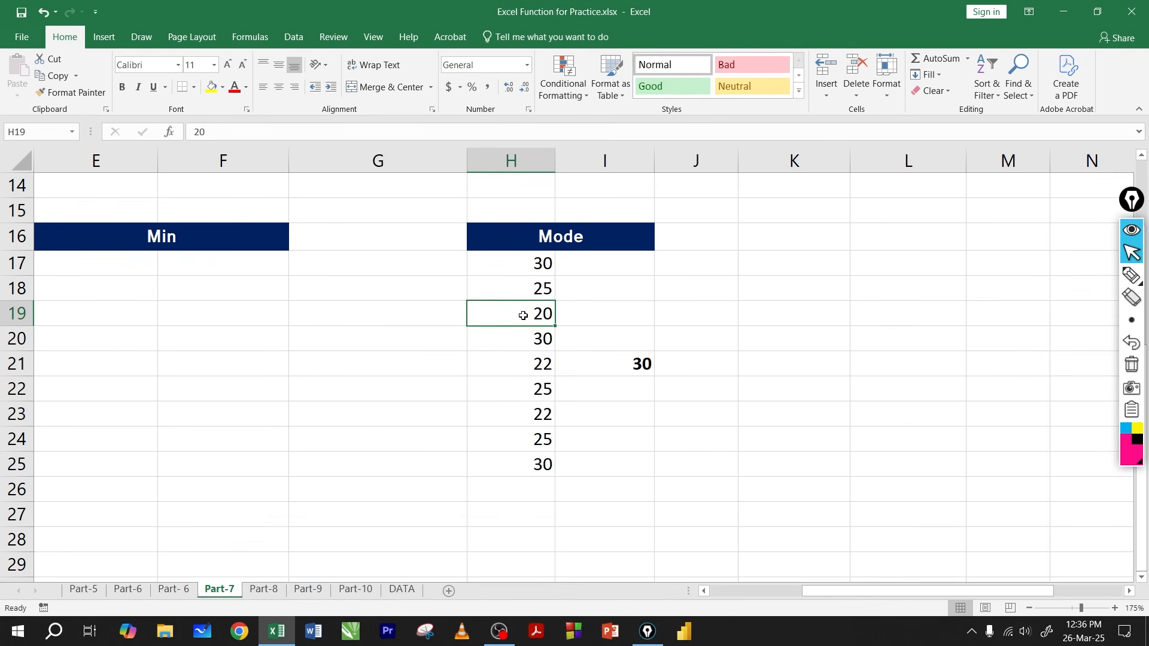
type("25")
key("Tab")
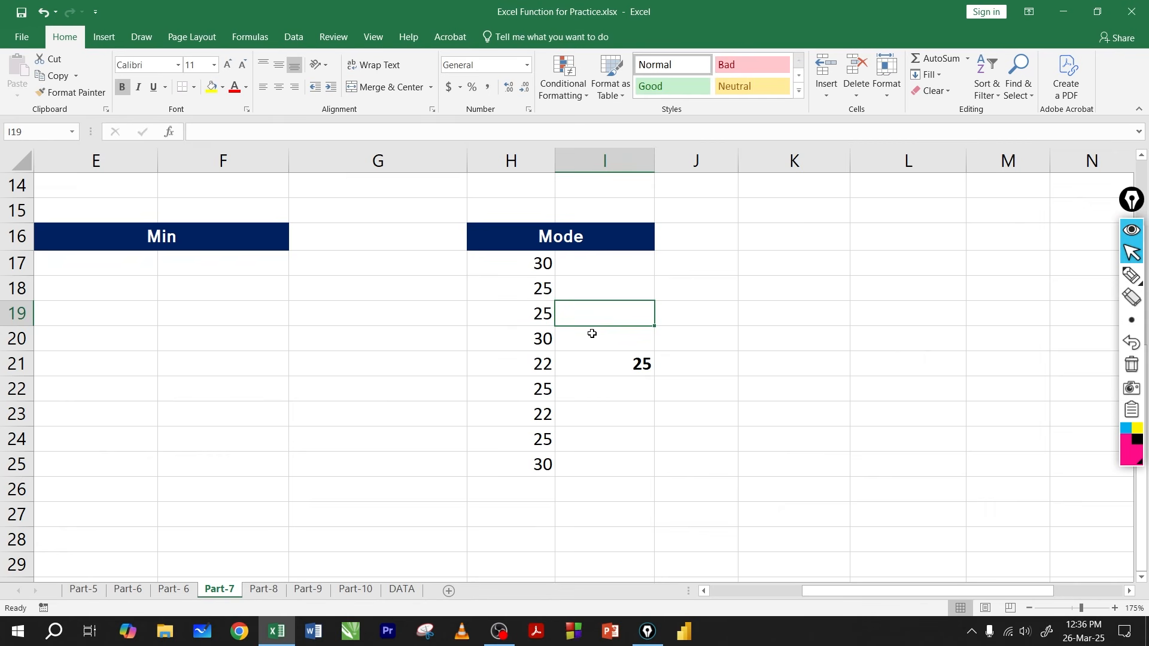
left_click(608, 364)
left_click(540, 266)
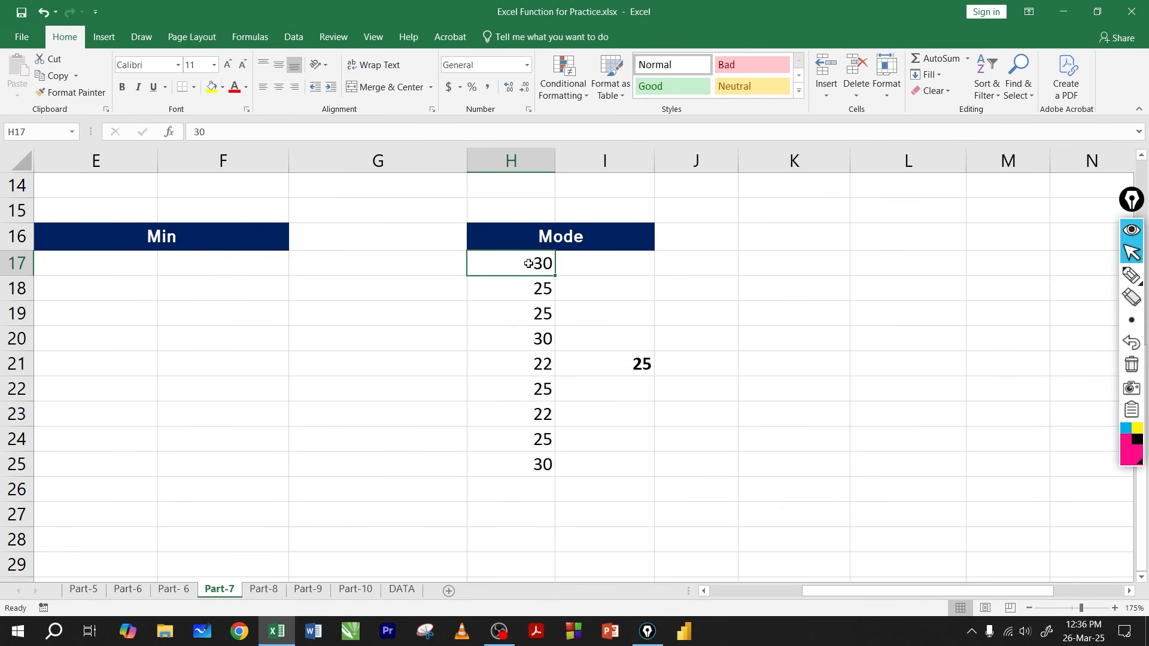
left_click_drag(527, 263, 533, 450)
left_click(532, 441)
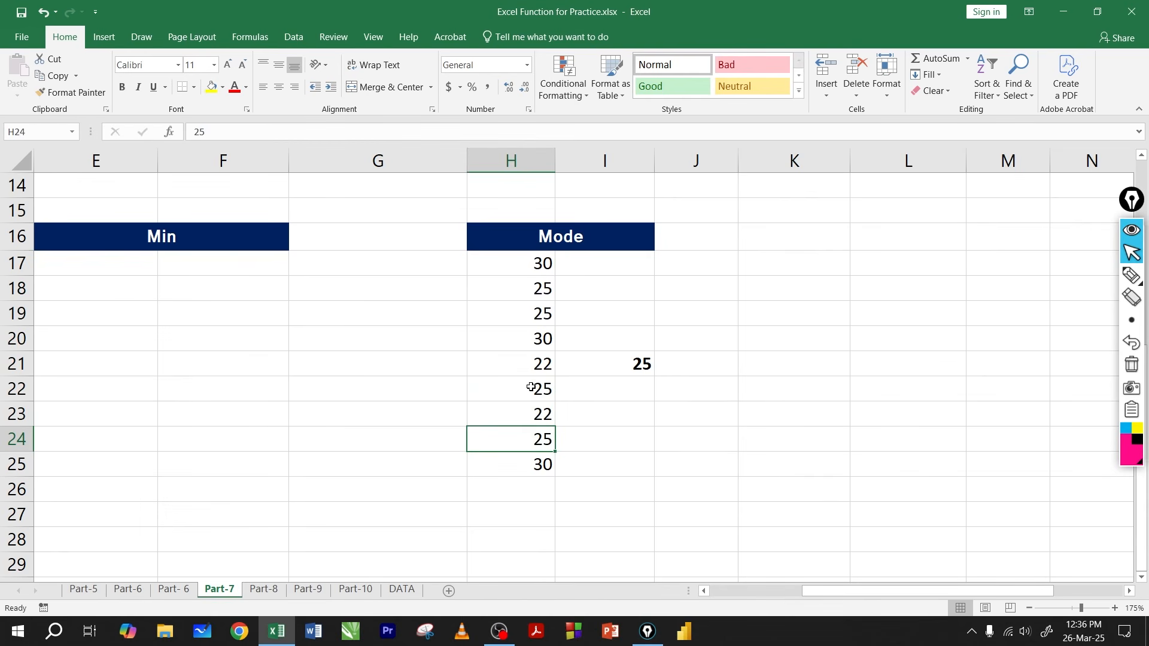
left_click(527, 389)
left_click(531, 319)
left_click(529, 292)
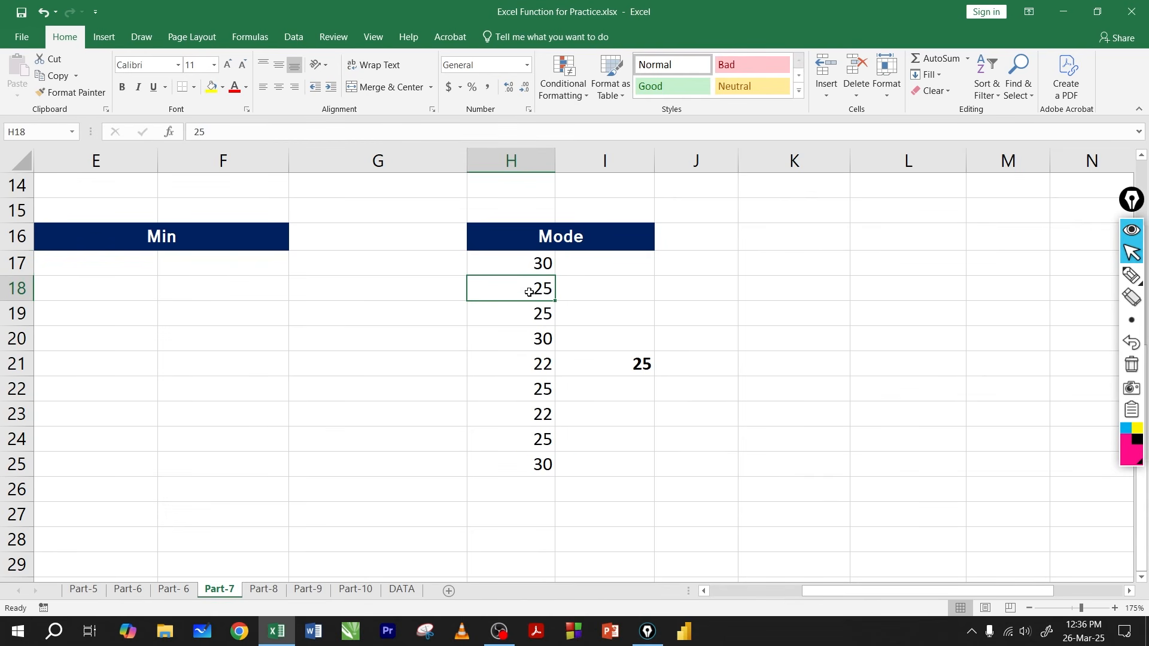
left_click(608, 355)
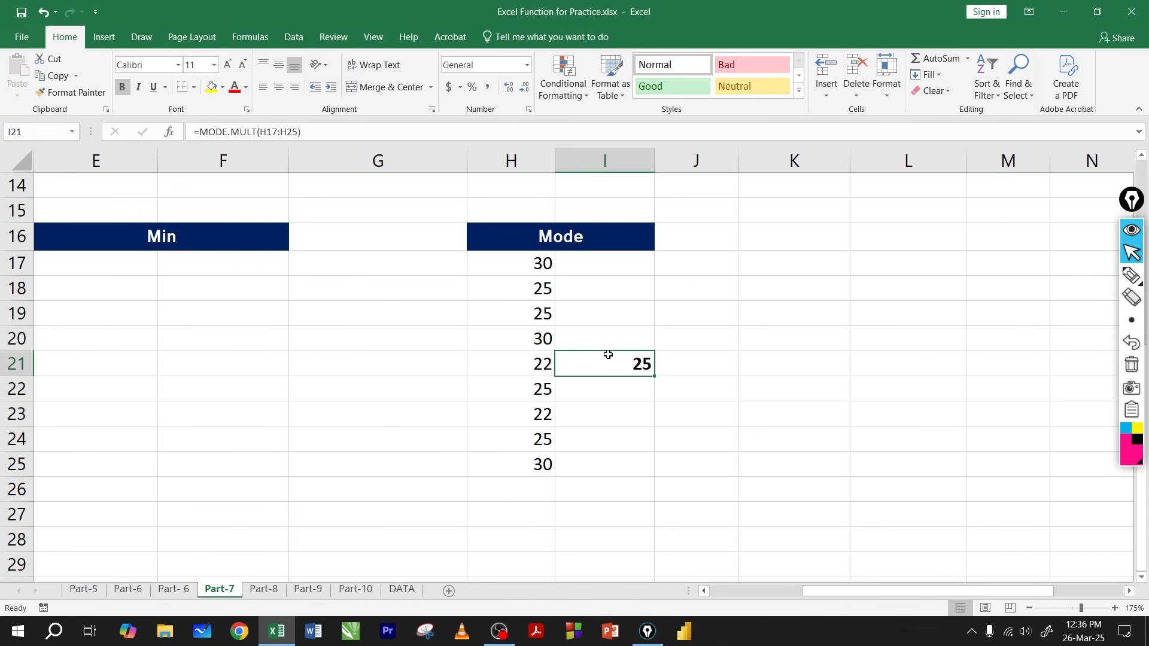
- Review the 30 entries in the Mode list, set H19 back to 20 and recheck the formula in I21
left_click(530, 266)
left_click(526, 338)
left_click(530, 458)
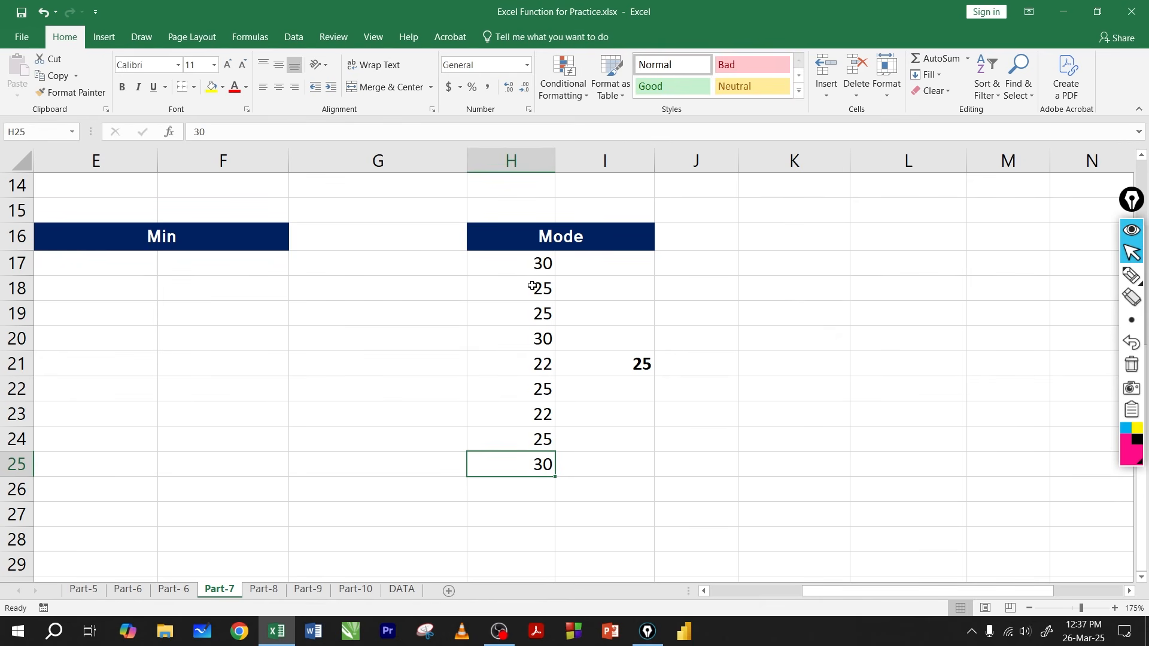
left_click(526, 329)
left_click(527, 313)
type("20")
left_click(590, 313)
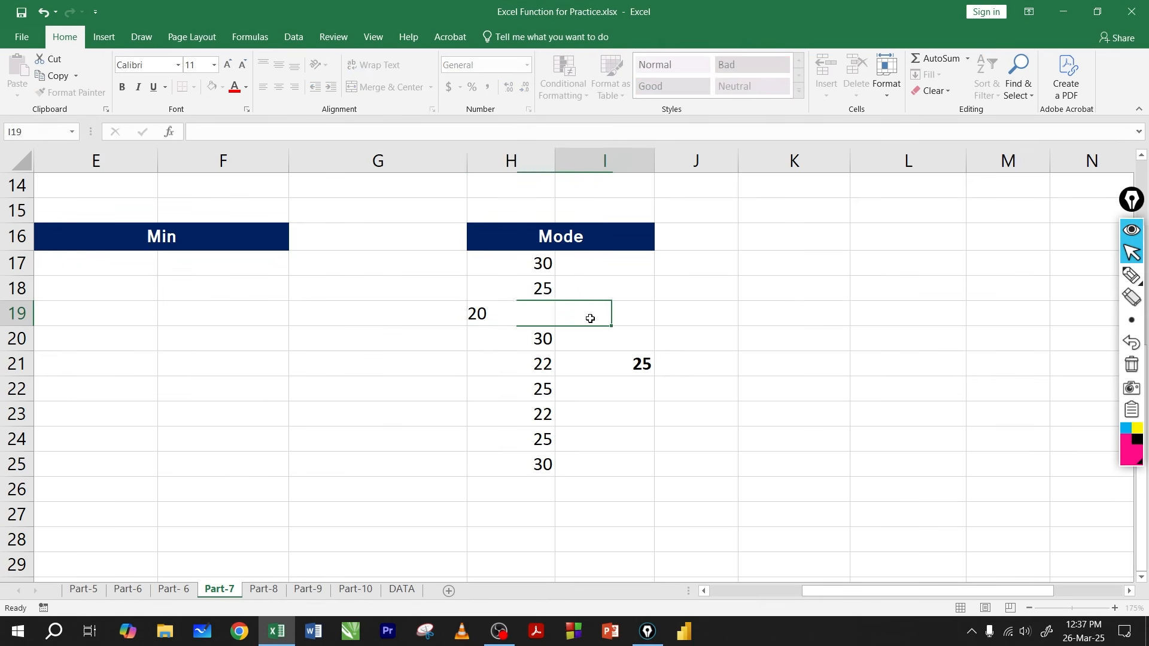
left_click(536, 269)
left_click(536, 289)
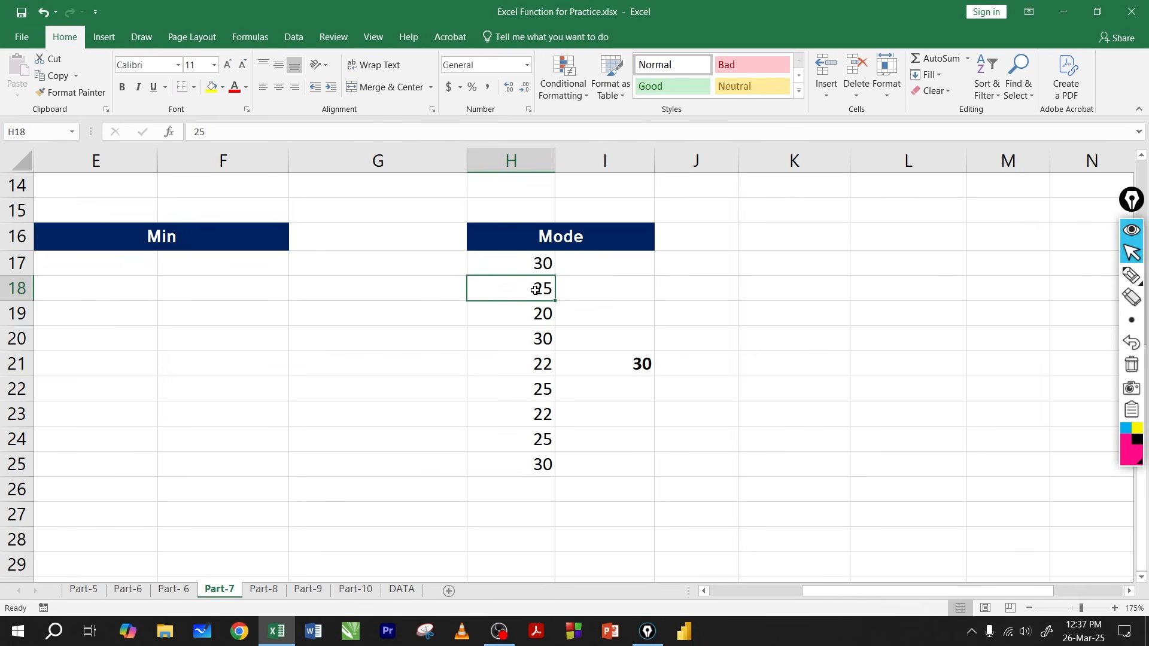
left_click(592, 358)
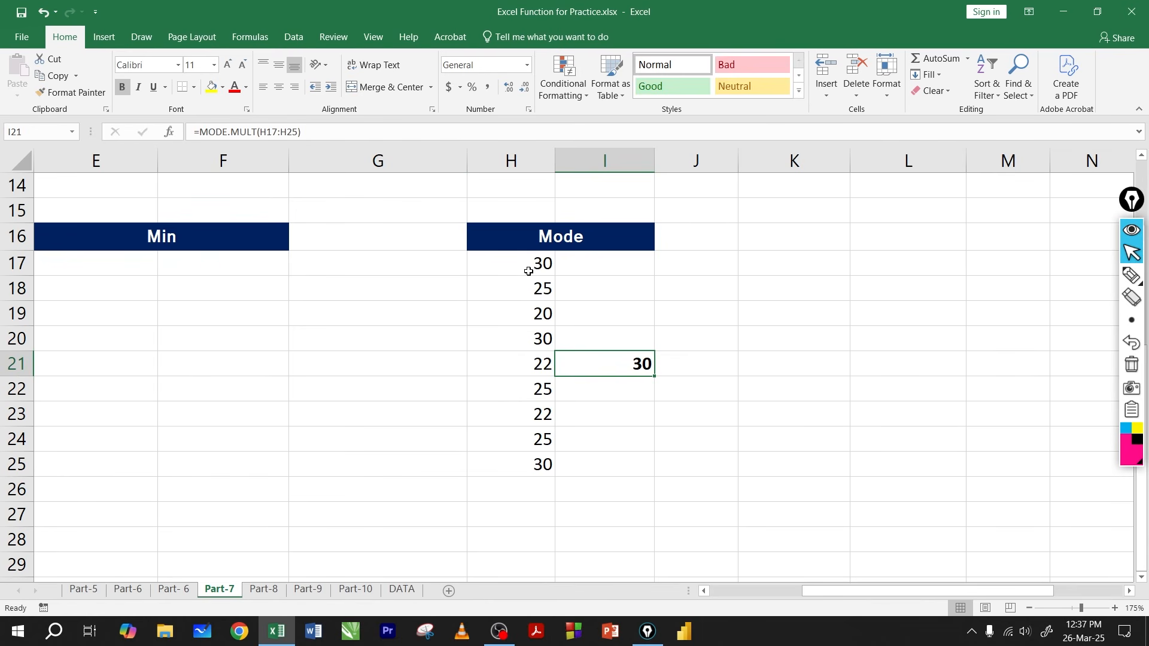
- Swap the first two values of the Mode list by setting H18 to 30 and H17 to 25
left_click(528, 271)
left_click(613, 355)
left_click(527, 270)
left_click(531, 288)
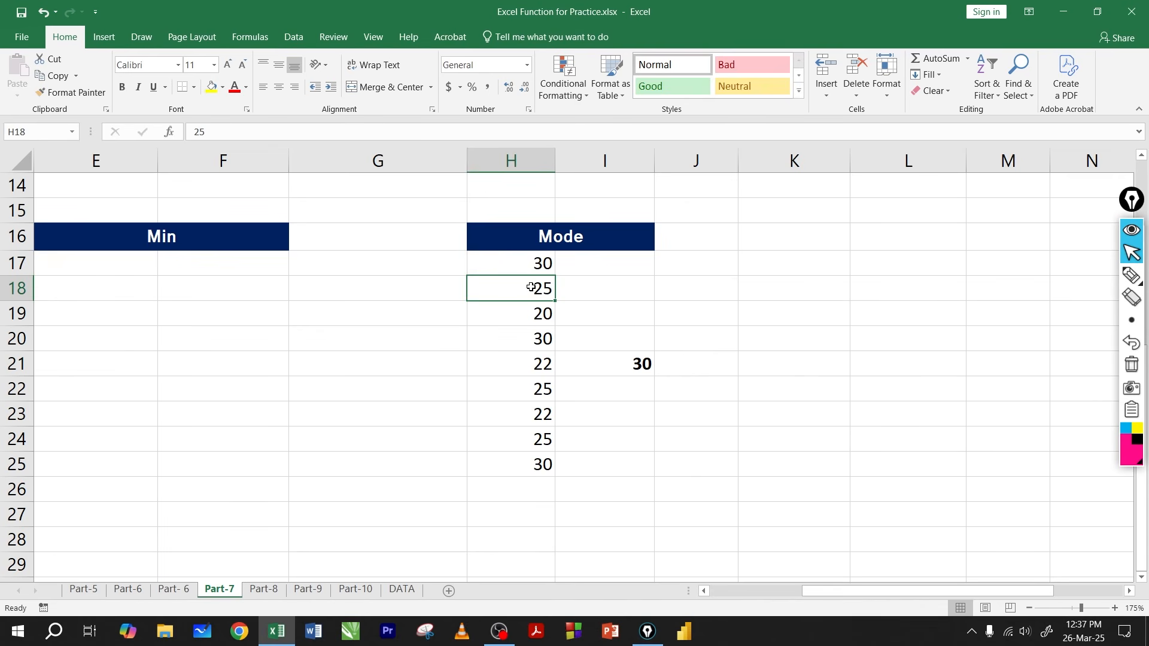
type("30")
left_click(535, 266)
type("25")
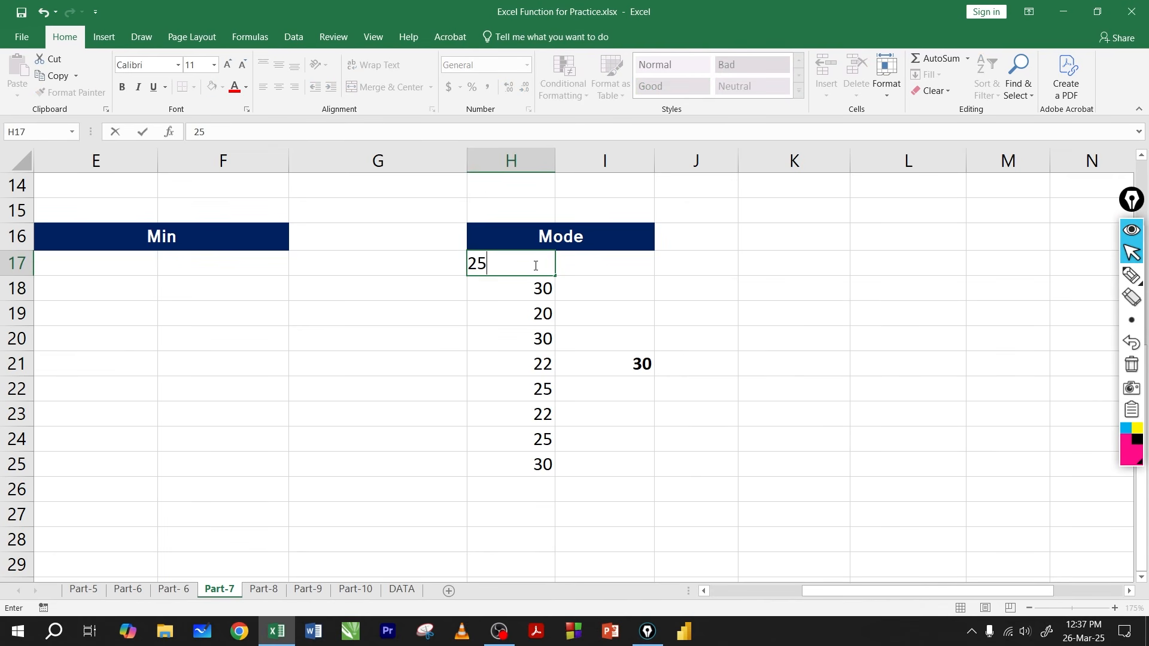
key("Return")
left_click(614, 282)
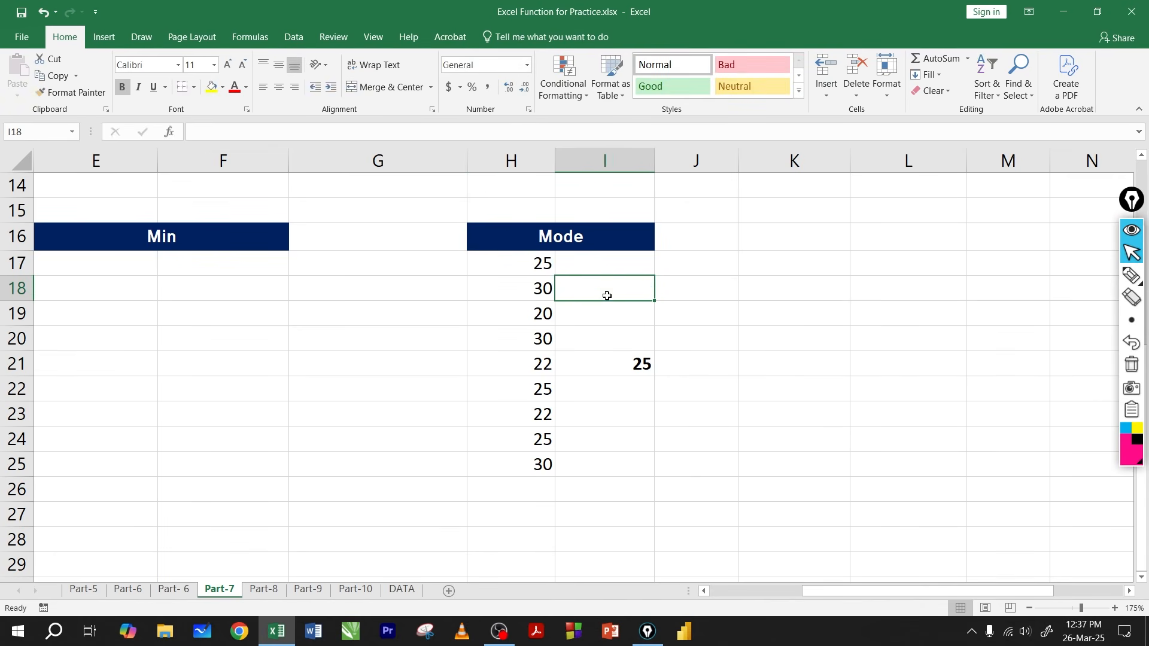
- Check the MODE.MULT result in I21 against the order and frequency of the 25 and 30 entries in H17:H25
left_click(526, 266)
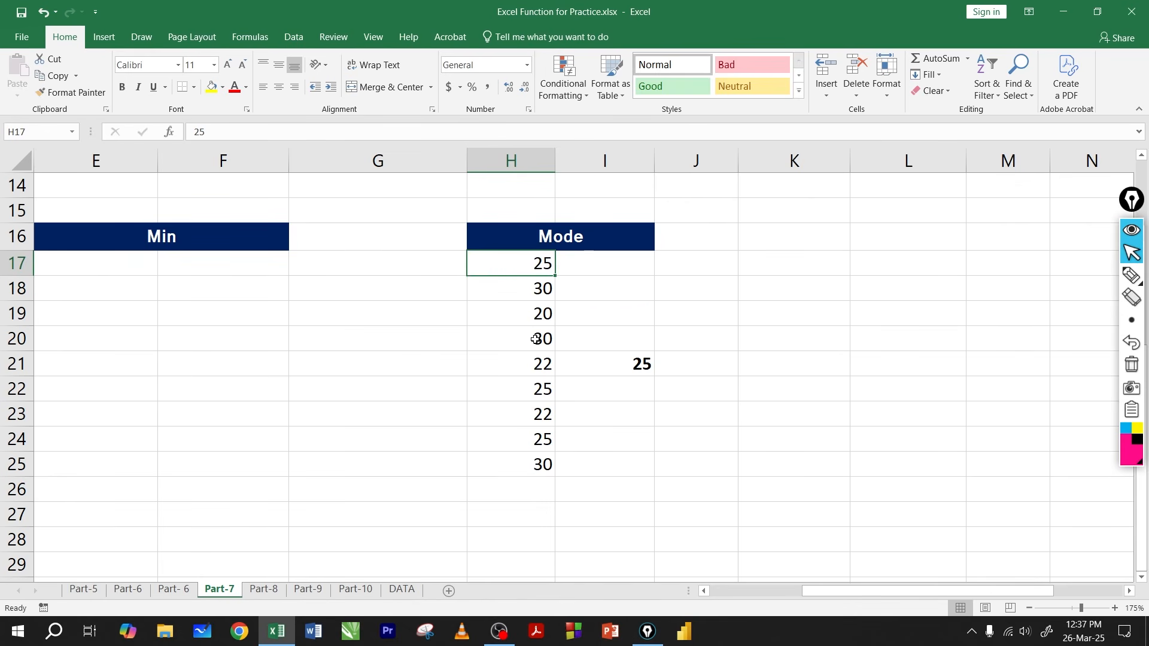
left_click(518, 383)
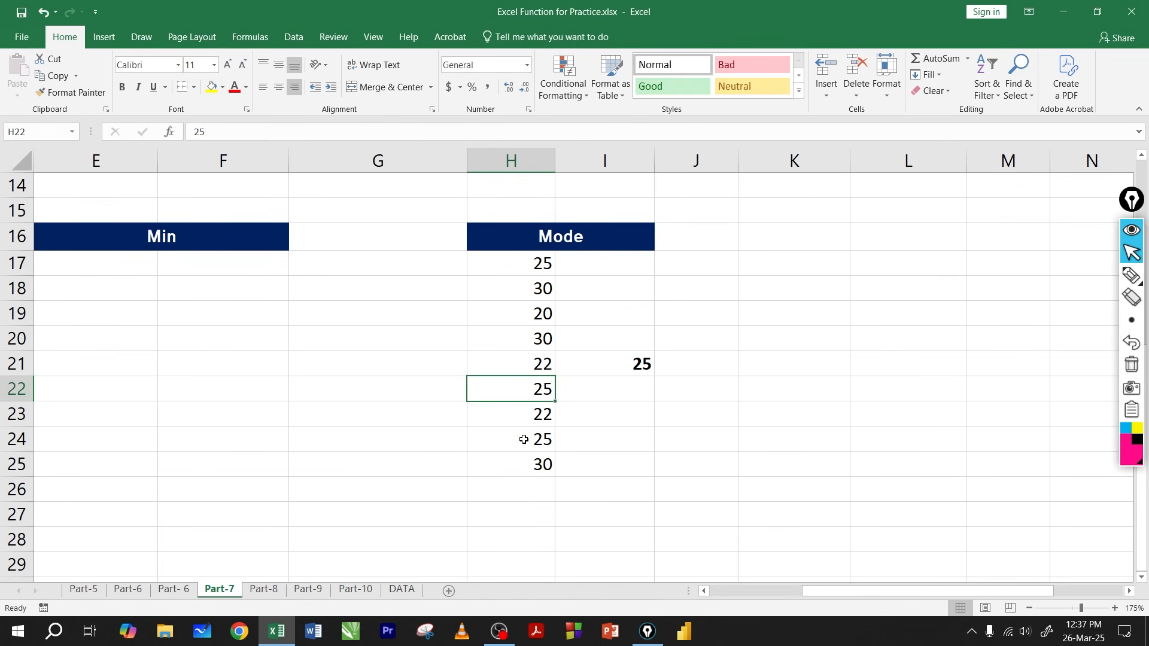
left_click(524, 440)
left_click(525, 467)
left_click(528, 291)
left_click(528, 336)
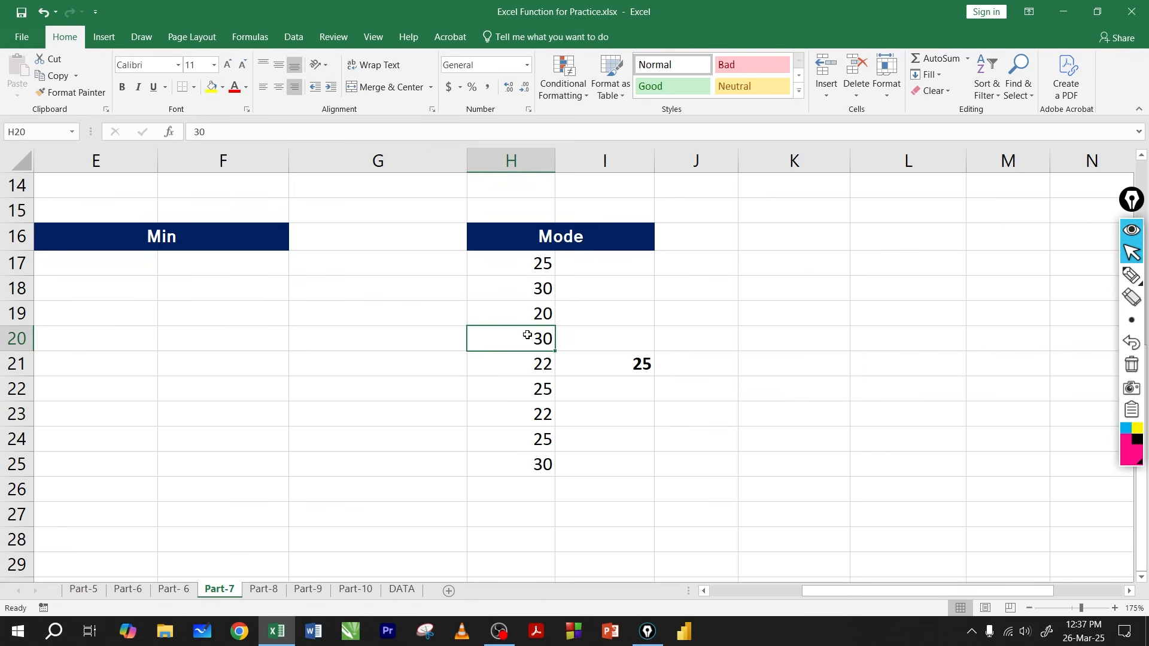
left_click(534, 267)
left_click(622, 367)
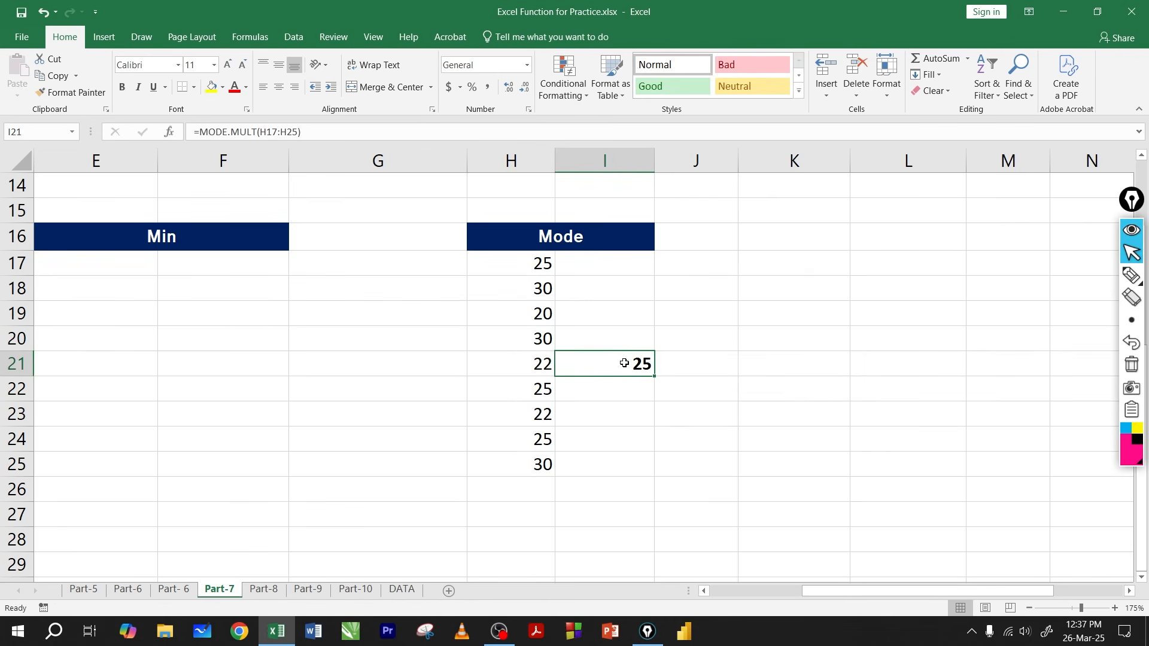
left_click(541, 266)
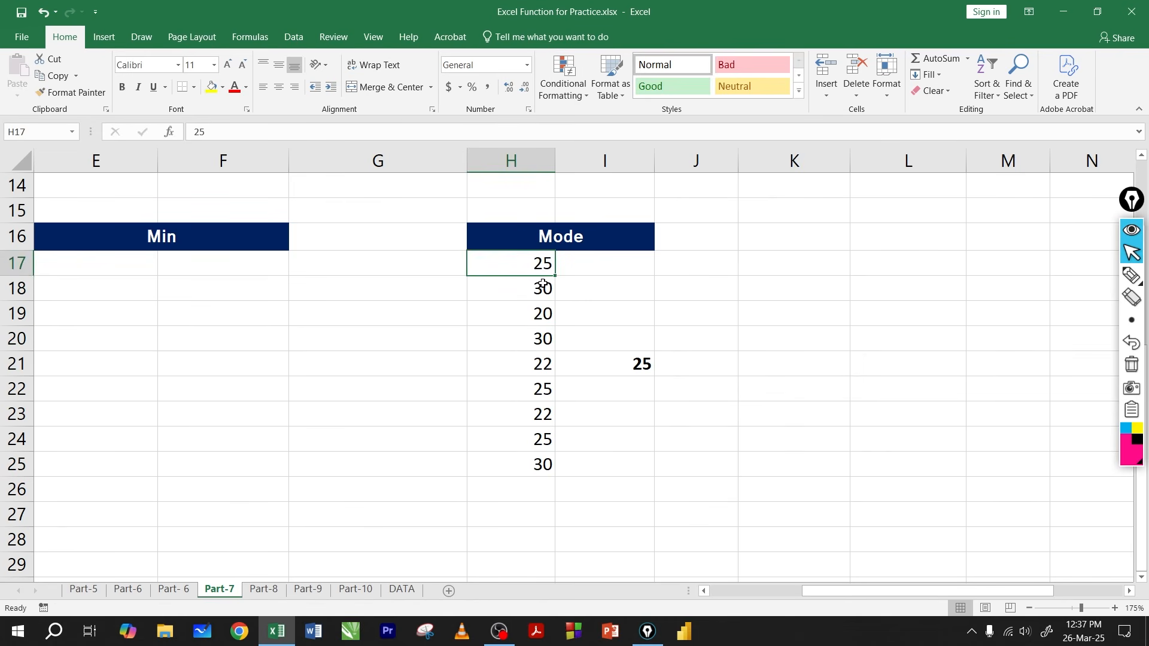
left_click(590, 282)
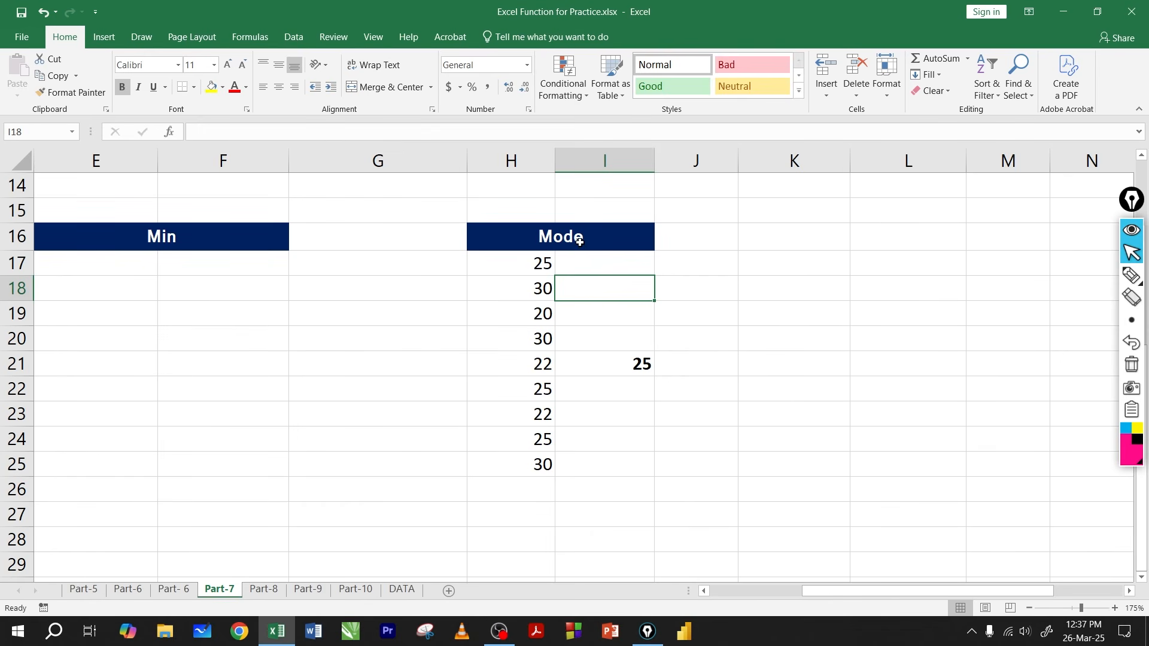
left_click(623, 363)
- Look over all the function sections on the Part-7 sheet and switch to the Part-8 sheet
scroll(620, 357, "down", 2, "ctrl")
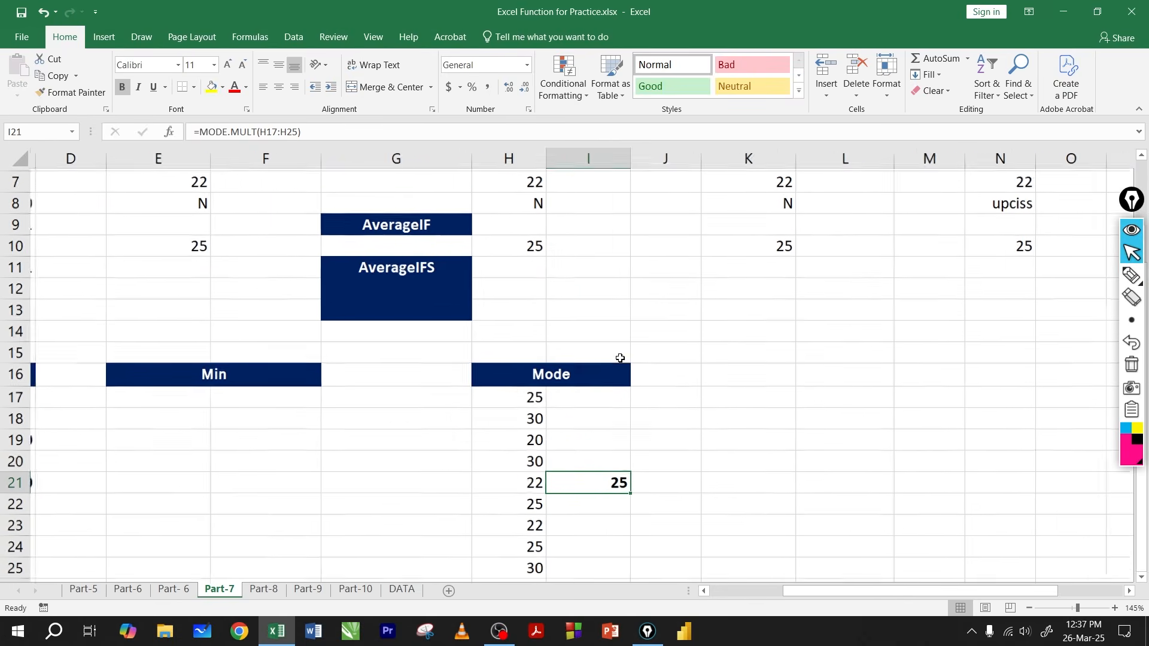
scroll(608, 407, "down", 1, "ctrl")
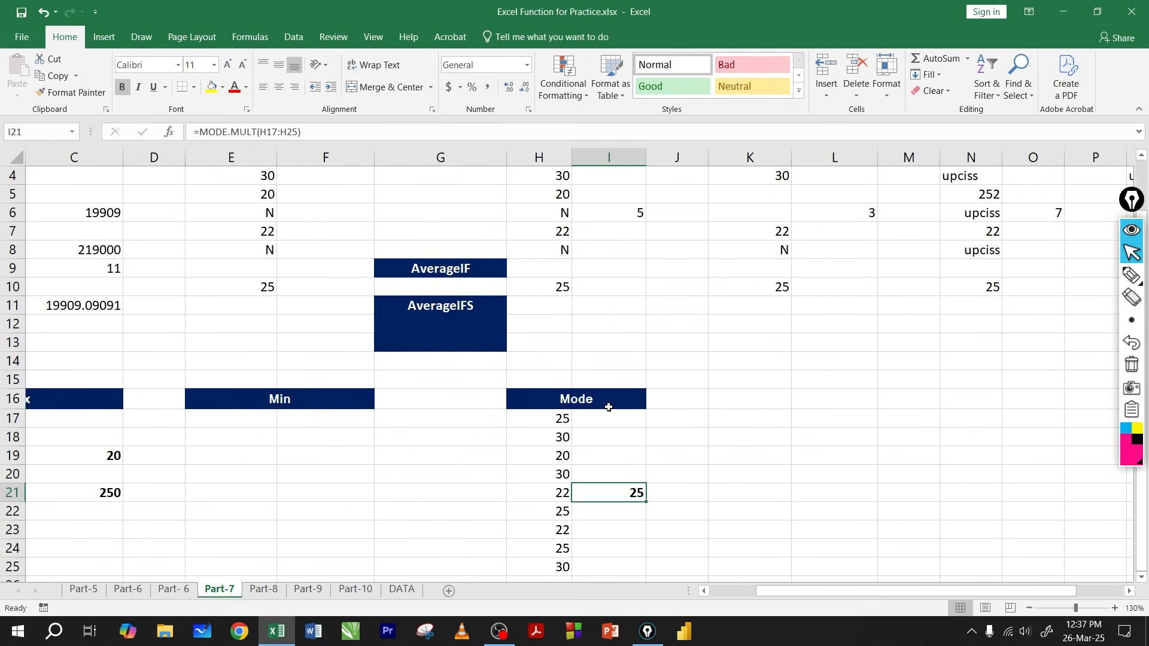
scroll(611, 407, "down", 1)
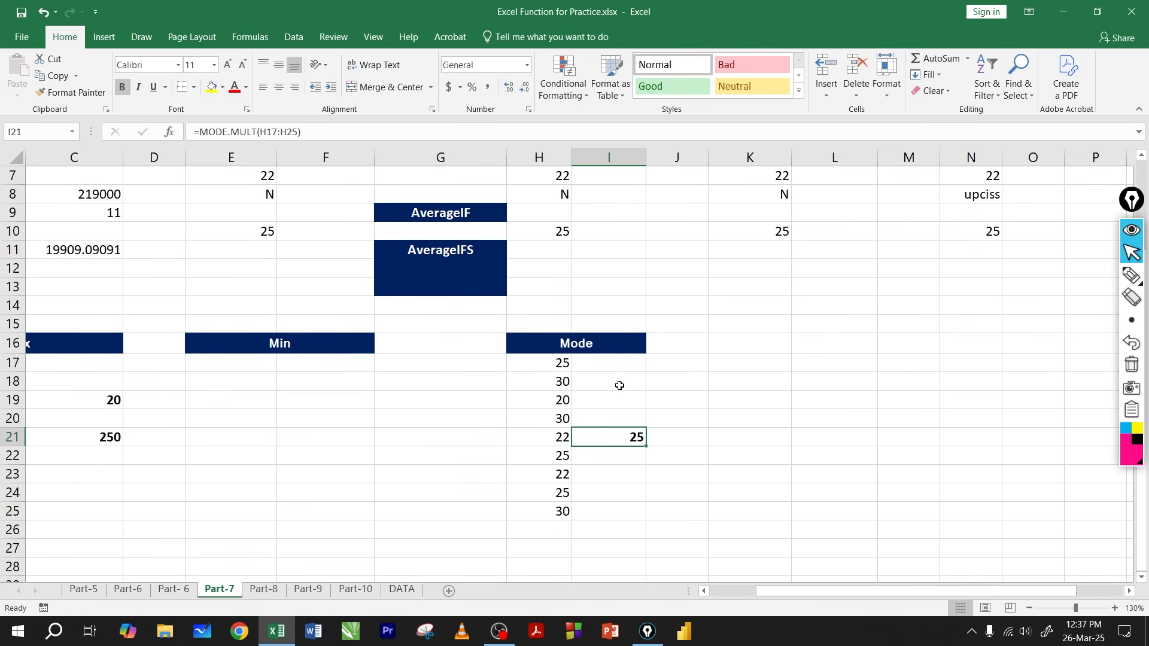
scroll(620, 385, "down", 1, "ctrl")
scroll(624, 407, "up", 1)
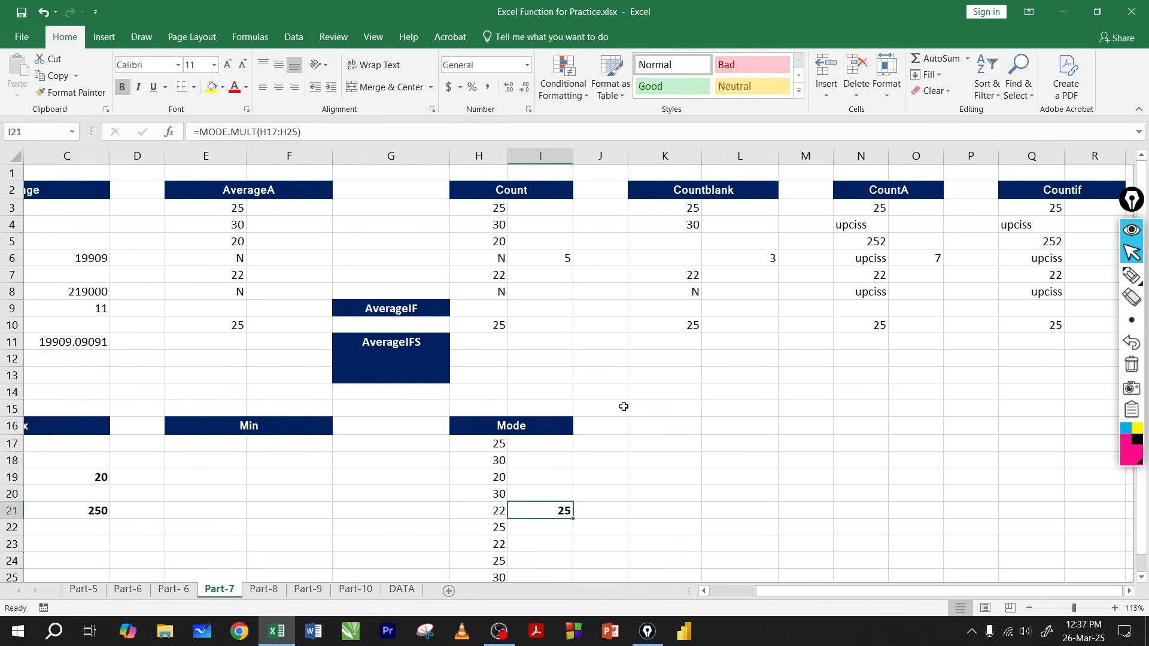
scroll(623, 407, "down", 1)
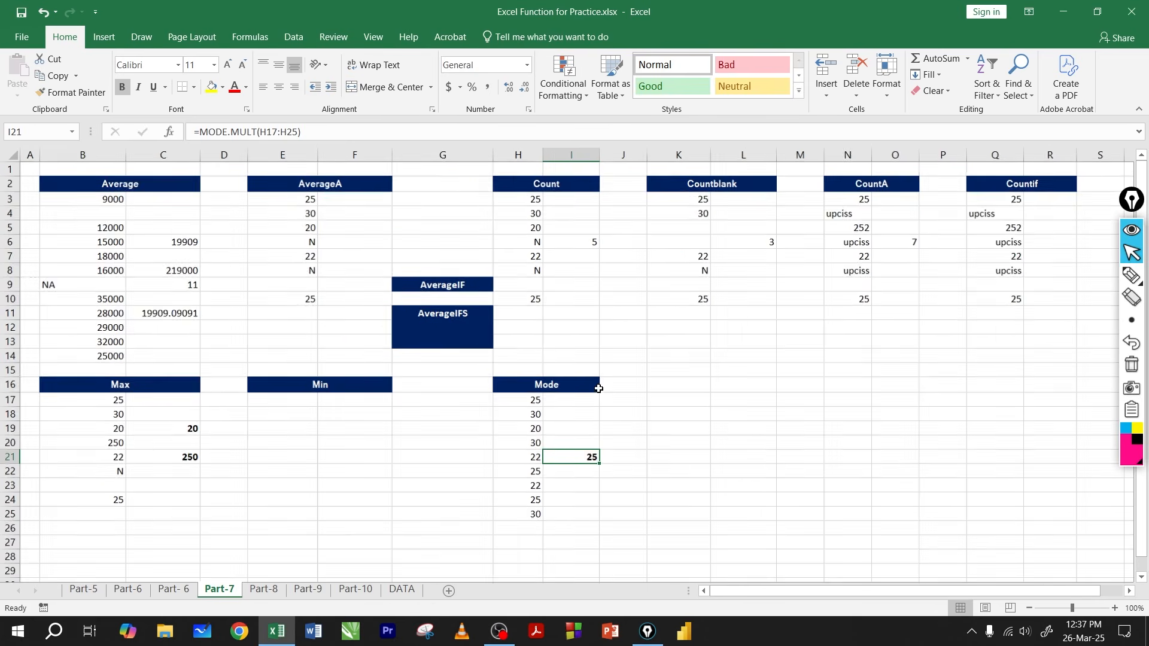
left_click(470, 418)
scroll(487, 385, "up", 2)
scroll(615, 423, "up", 1)
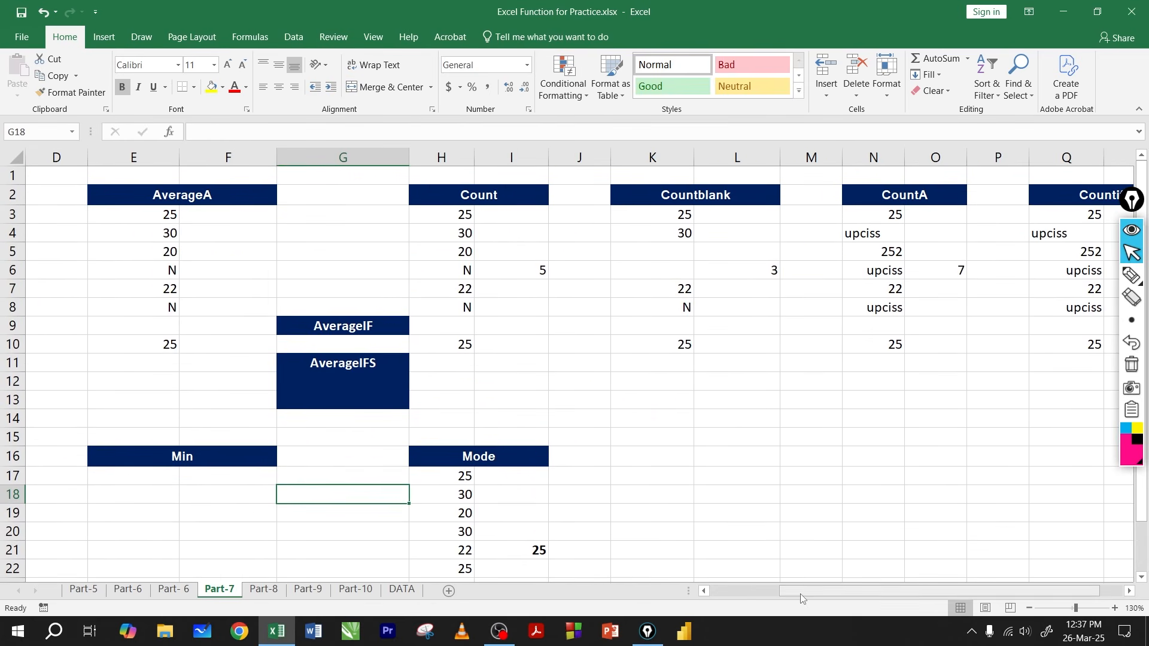
scroll(799, 594, "left", 2)
scroll(584, 388, "down", 2)
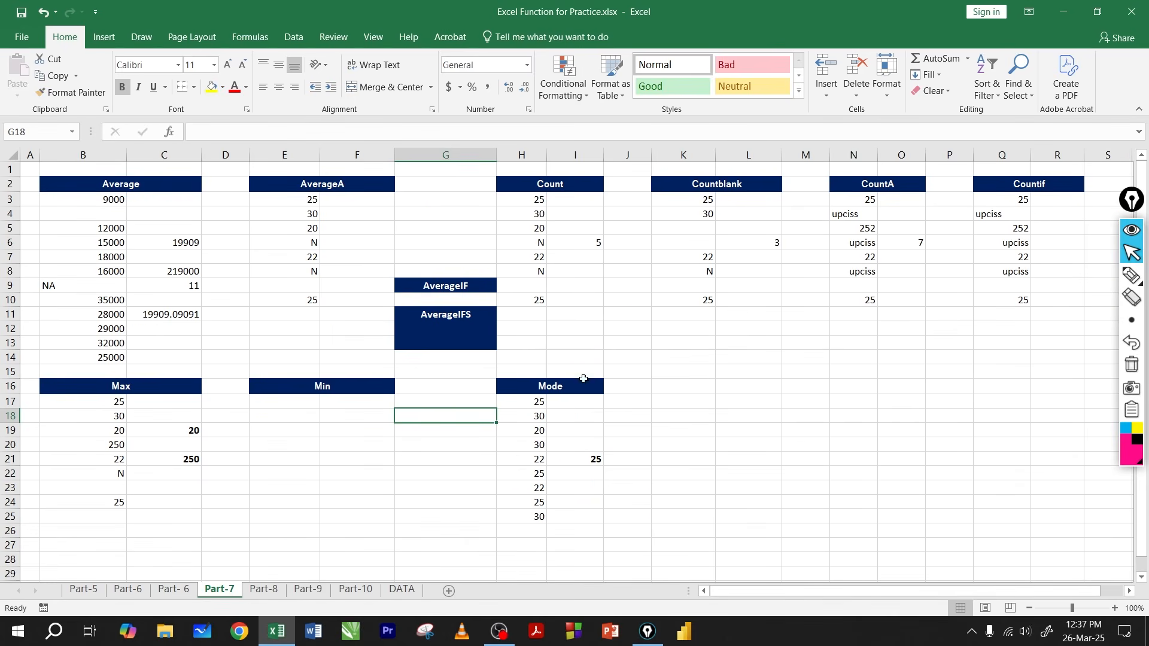
key("ctrl+Page_Down")
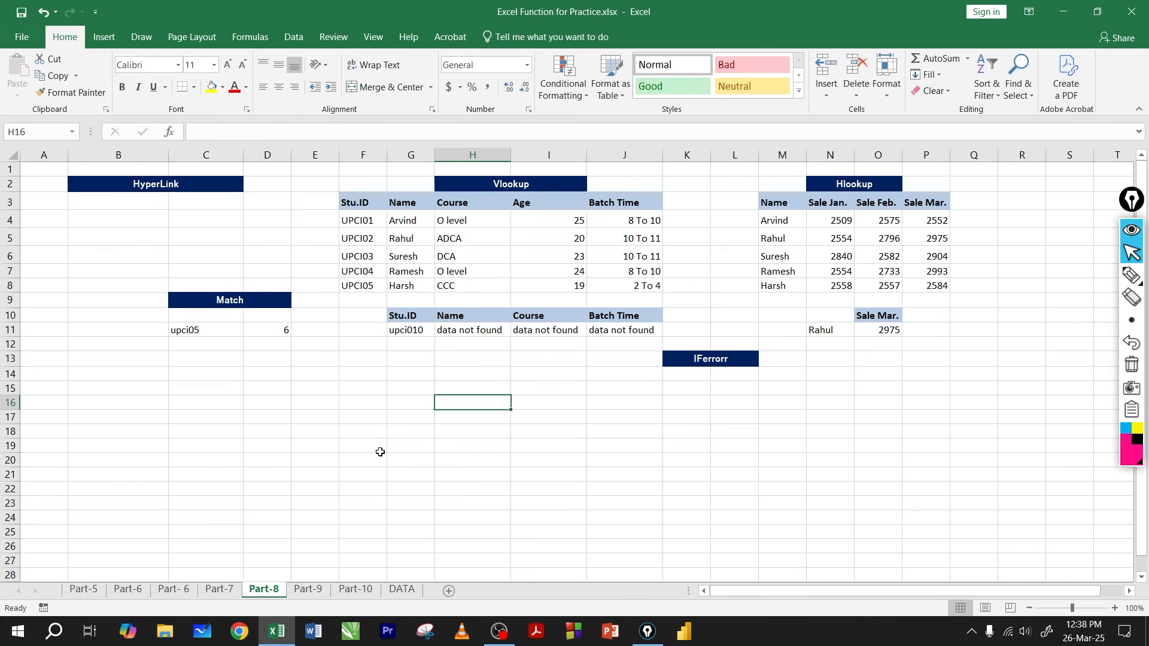